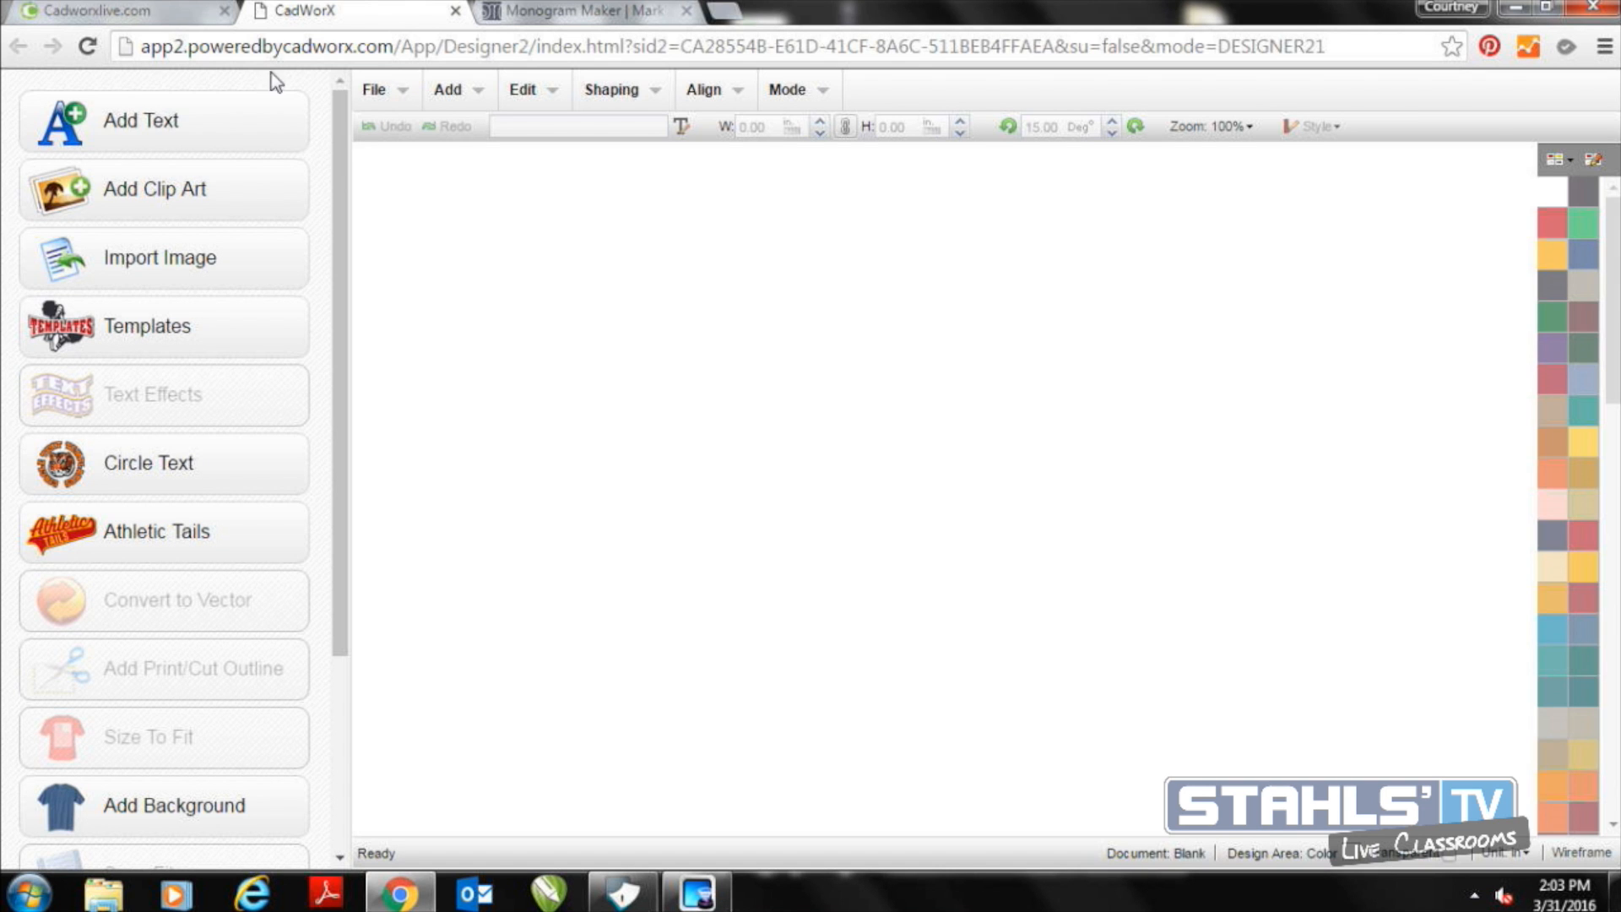
Add a new text object reading MKW
left_click(236, 131)
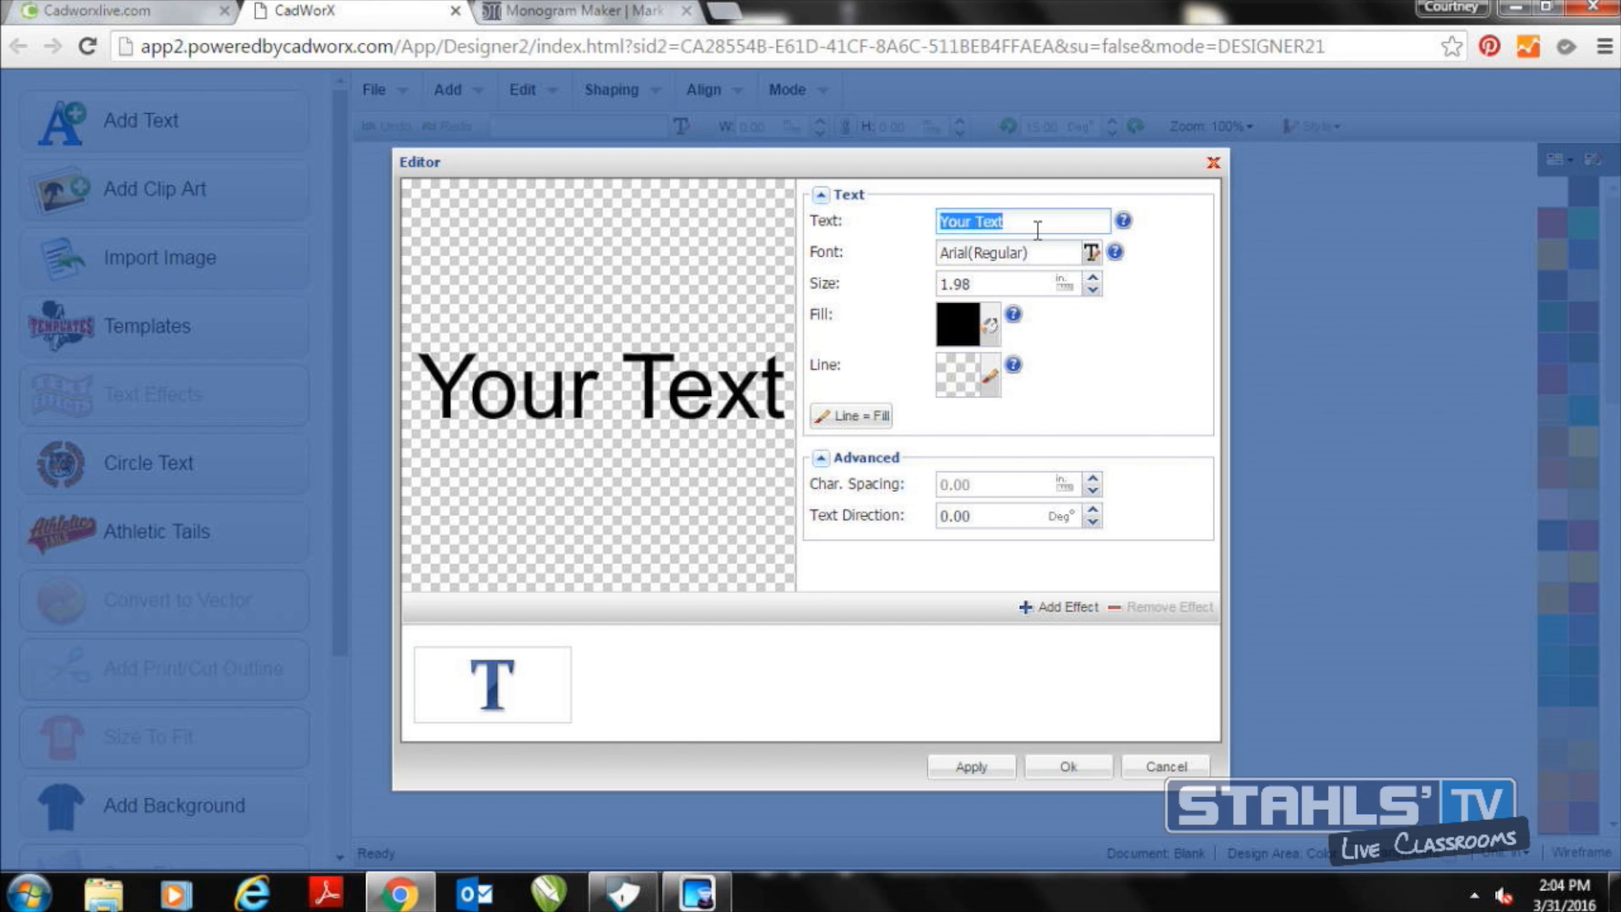
type("C")
key("BackSpace")
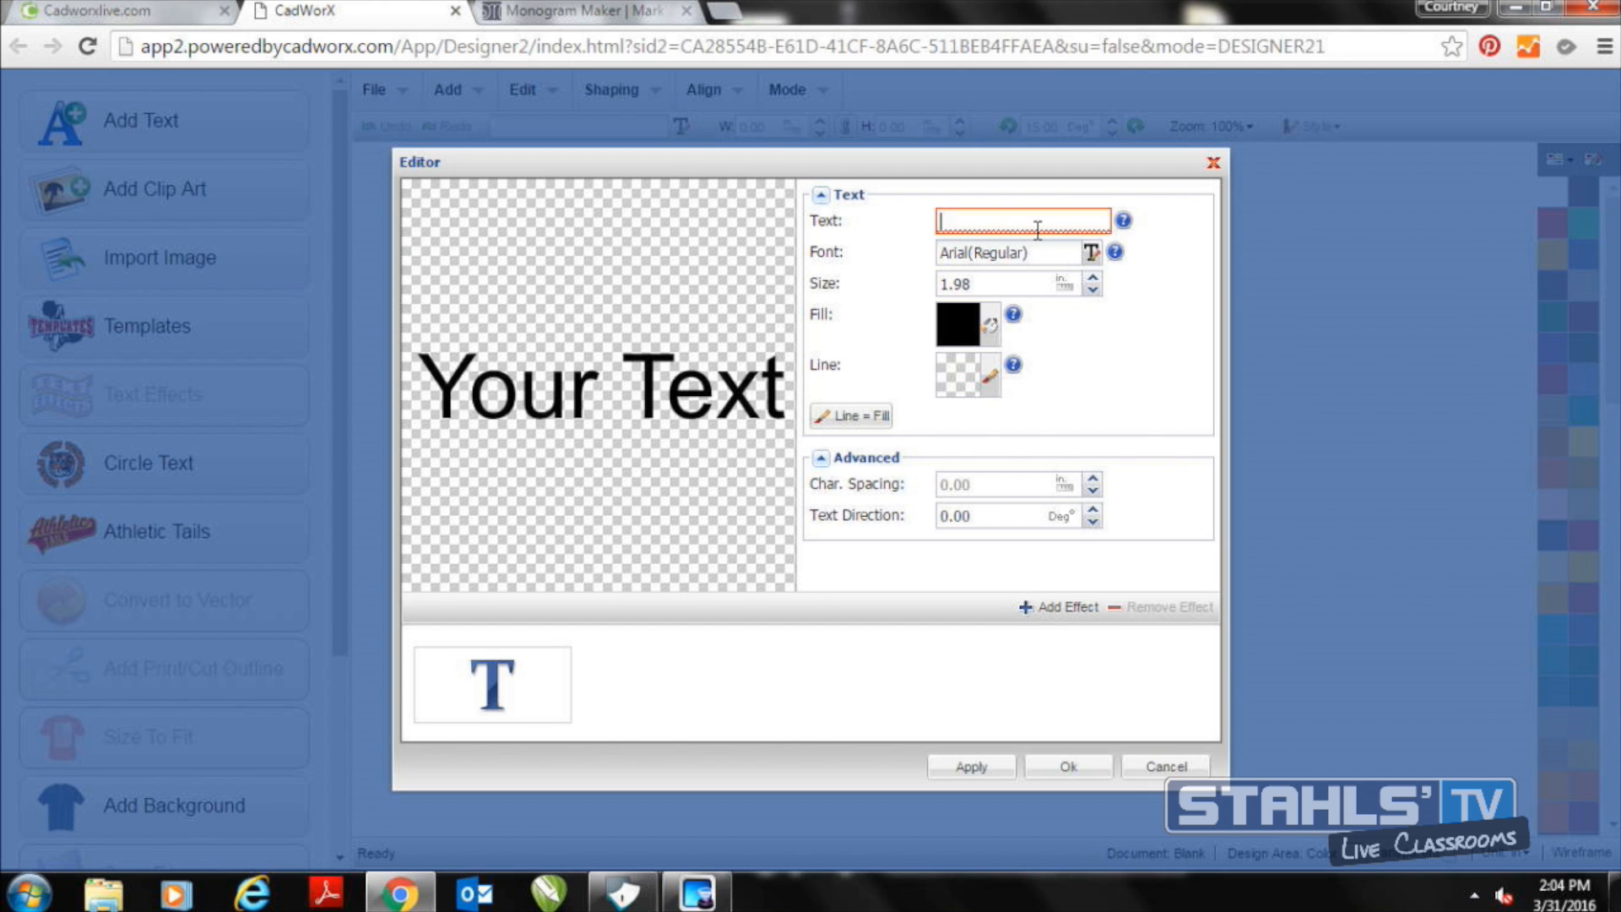
type("MKW")
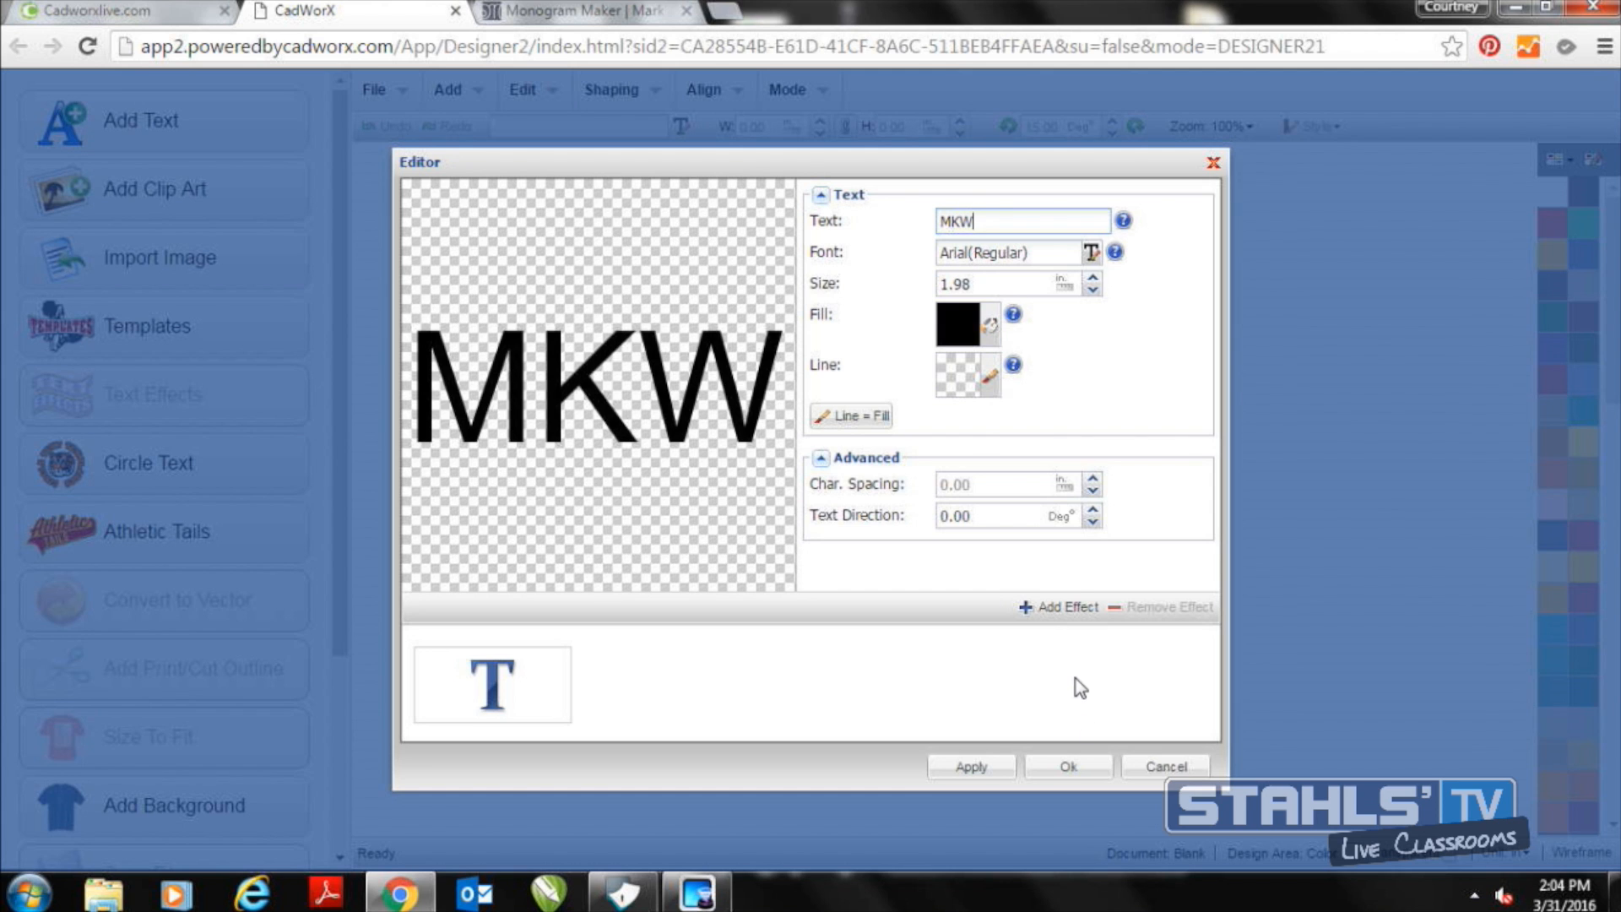
Search the font library for "blue" and set the MKW text's font to Blue Highway Condensed
left_click(1091, 253)
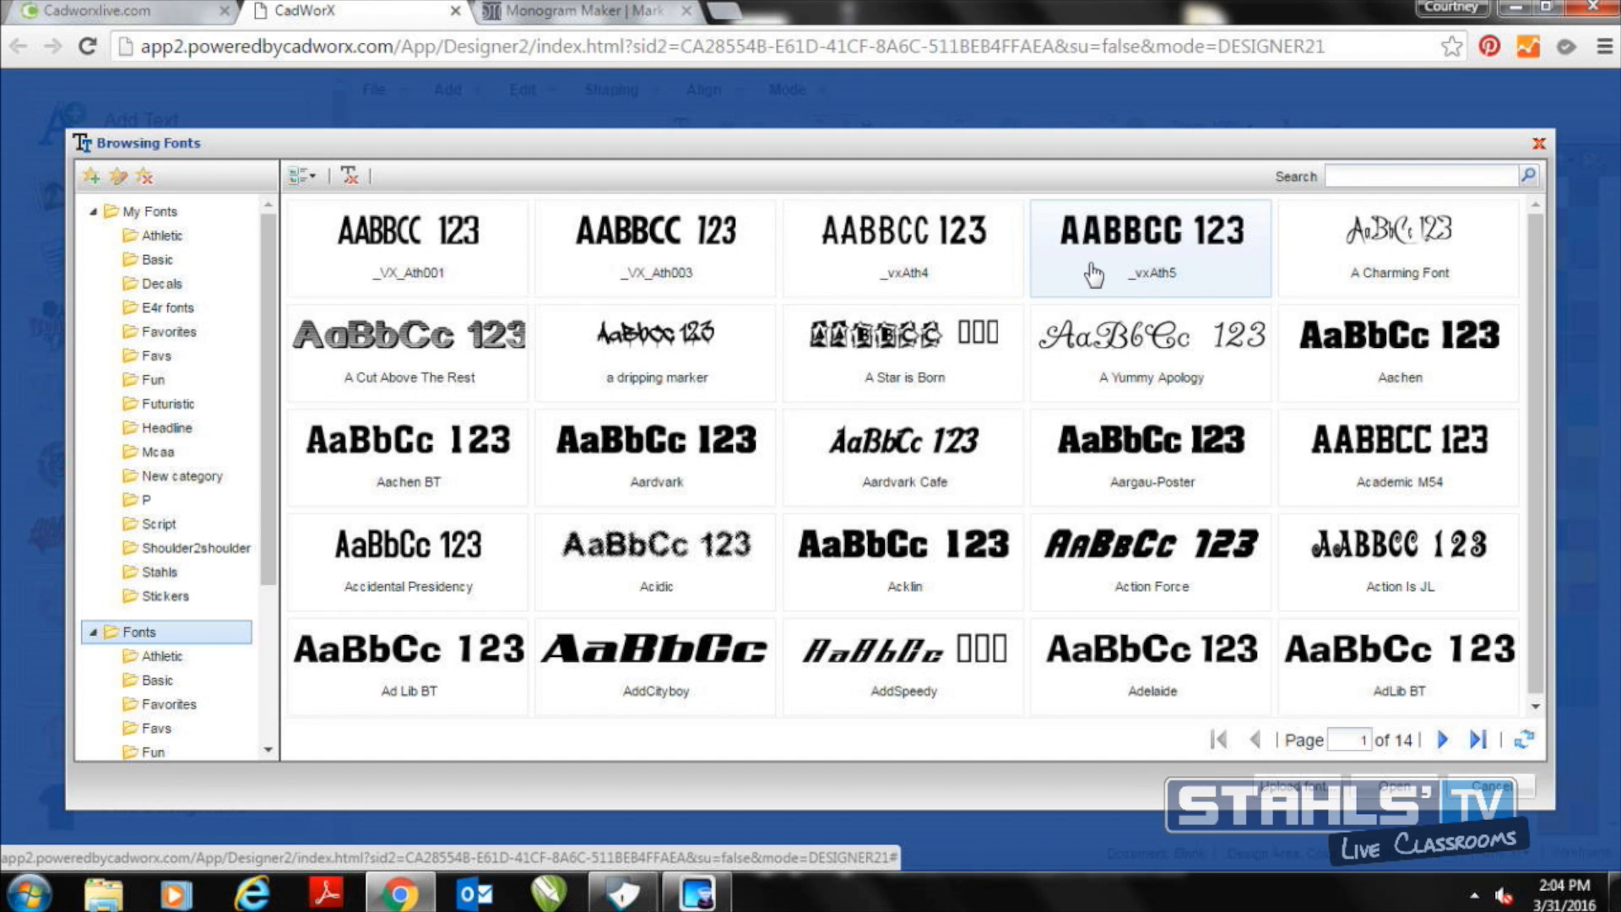
scroll(272, 554, "down", 2)
left_click_drag(272, 557, 272, 638)
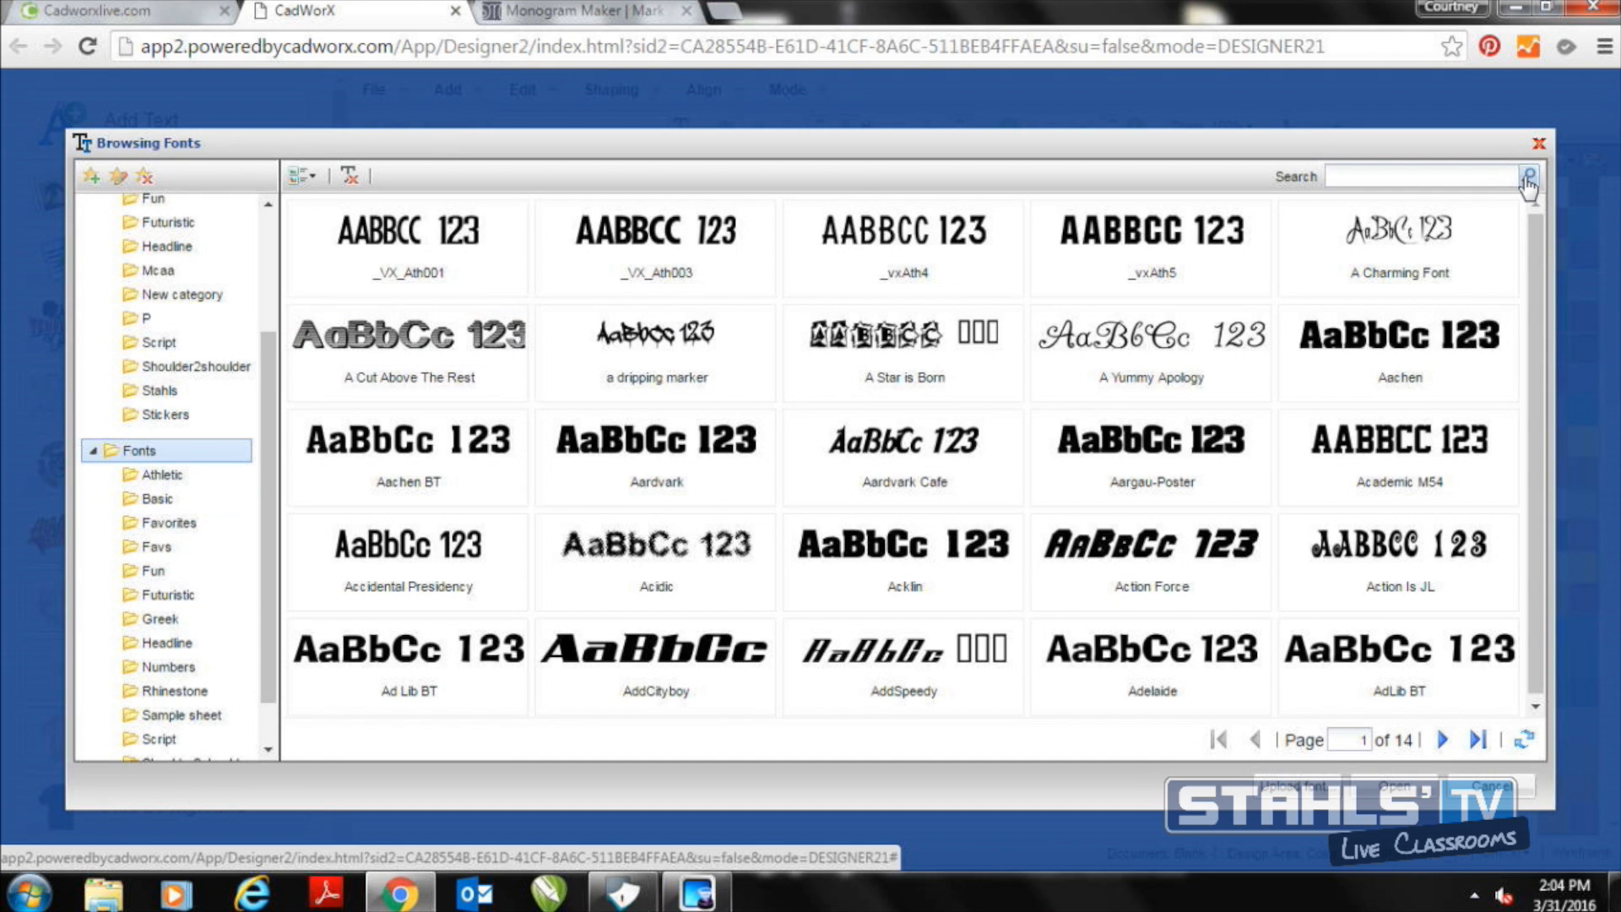
left_click(1470, 168)
type("blue")
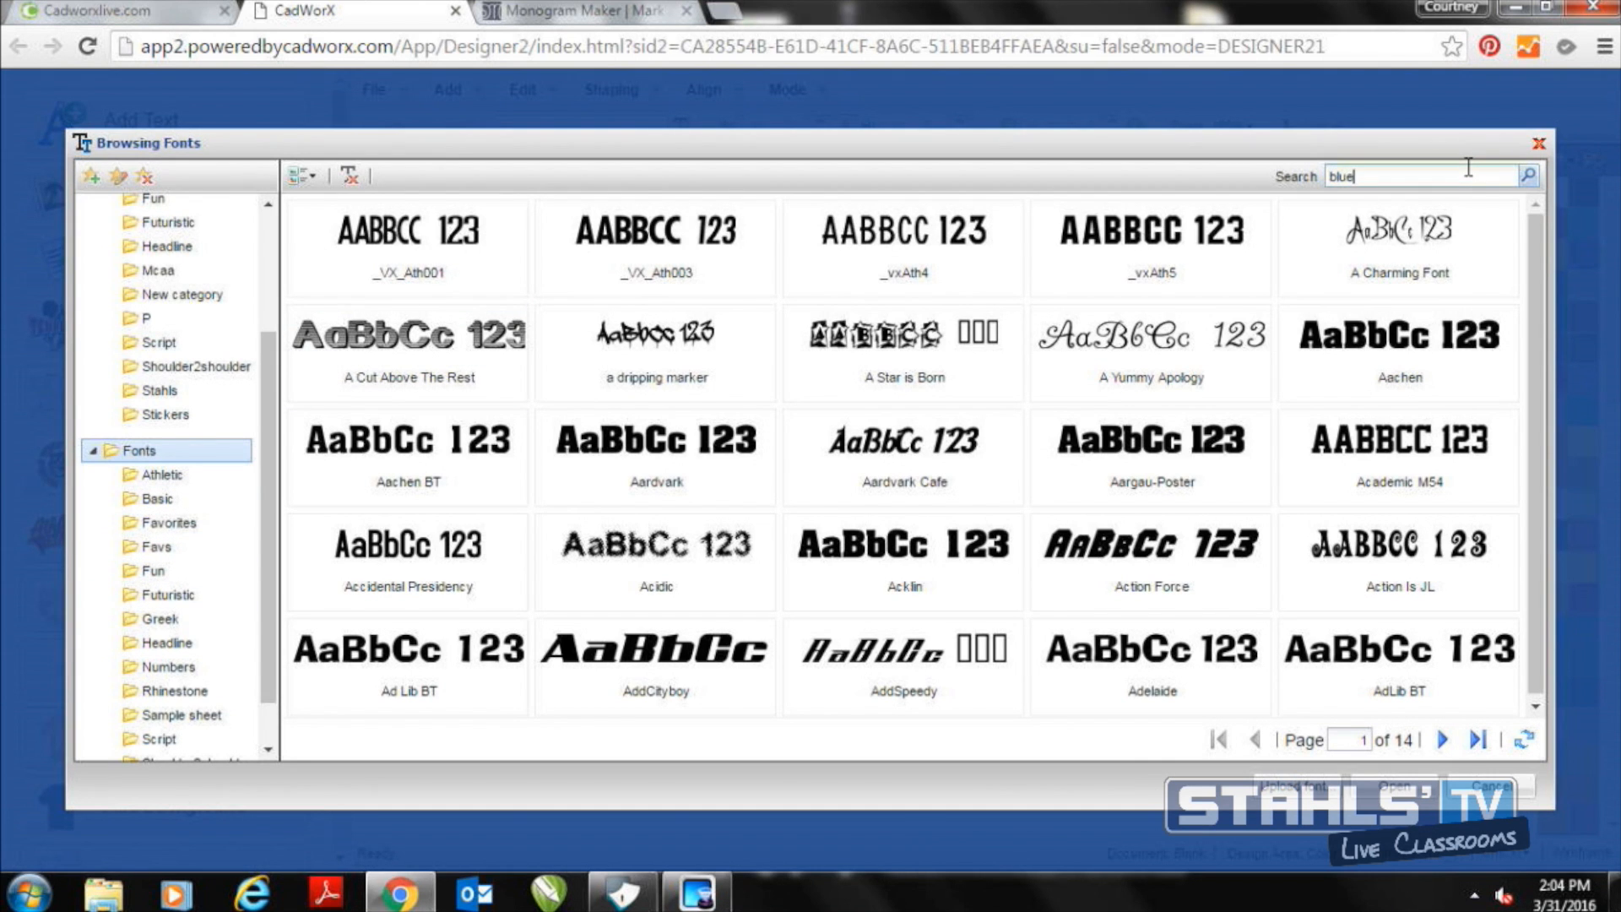
key("Return")
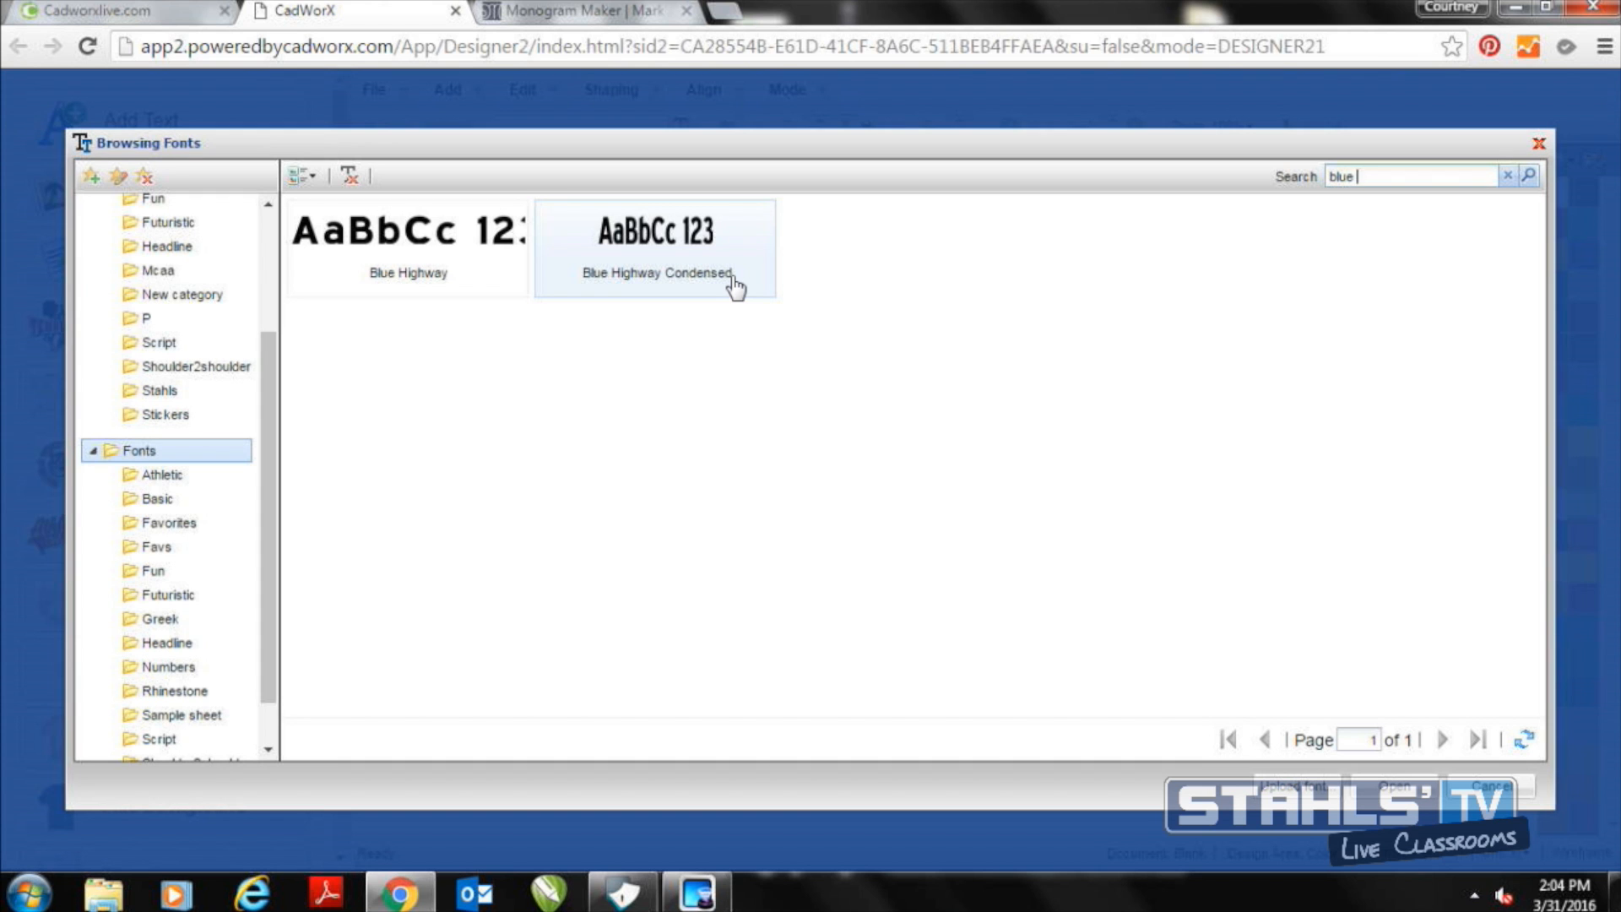
double_click(732, 281)
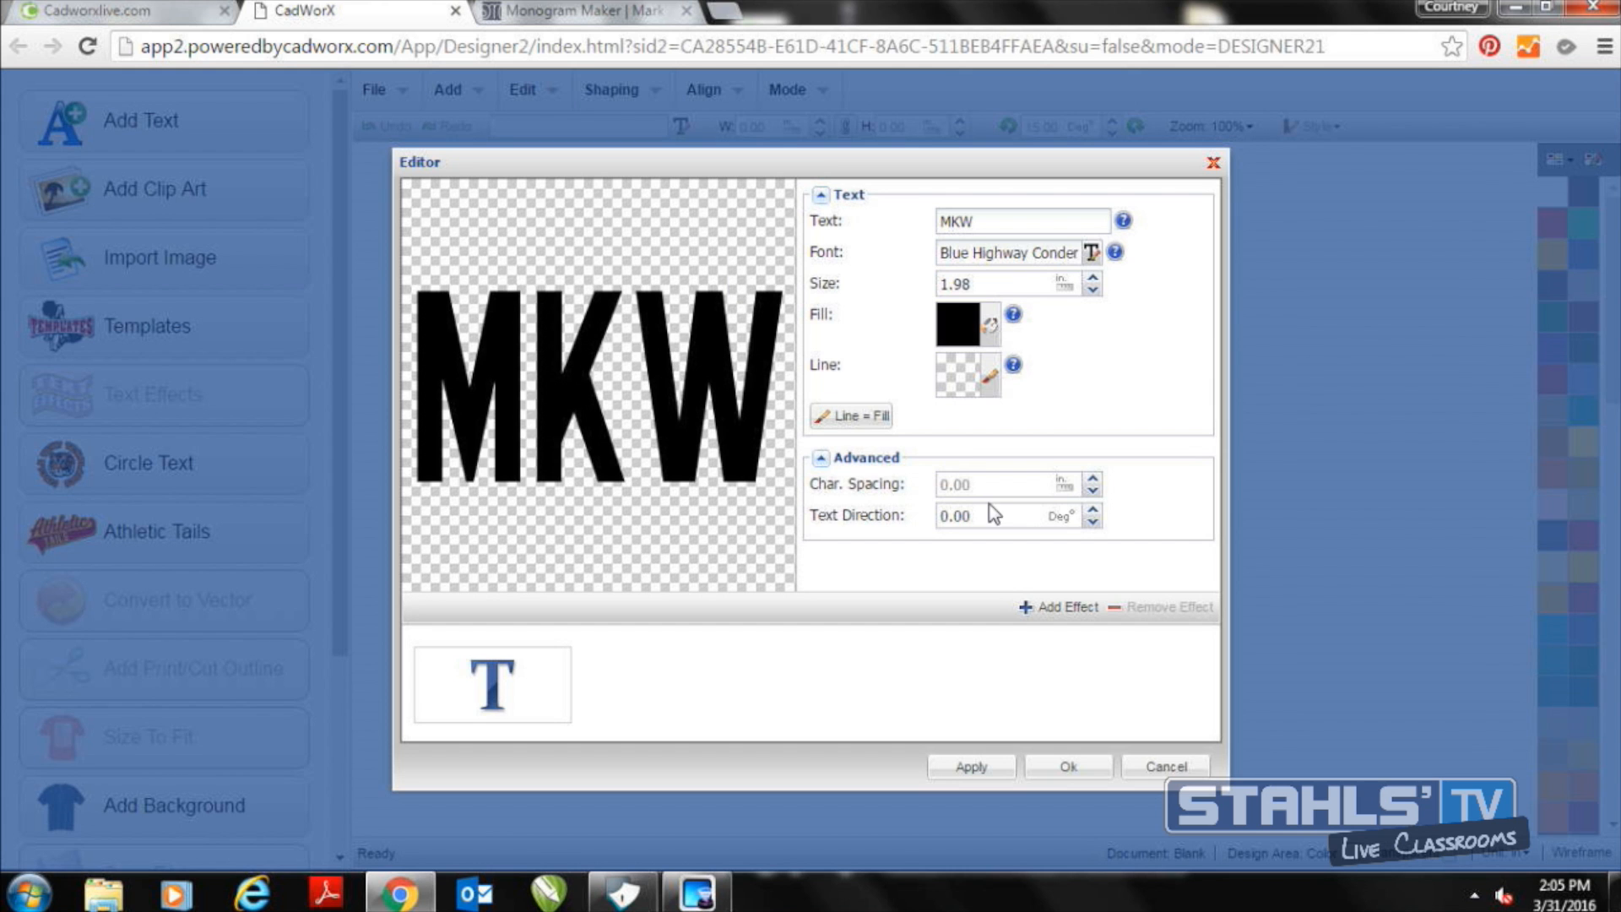
left_click(1059, 615)
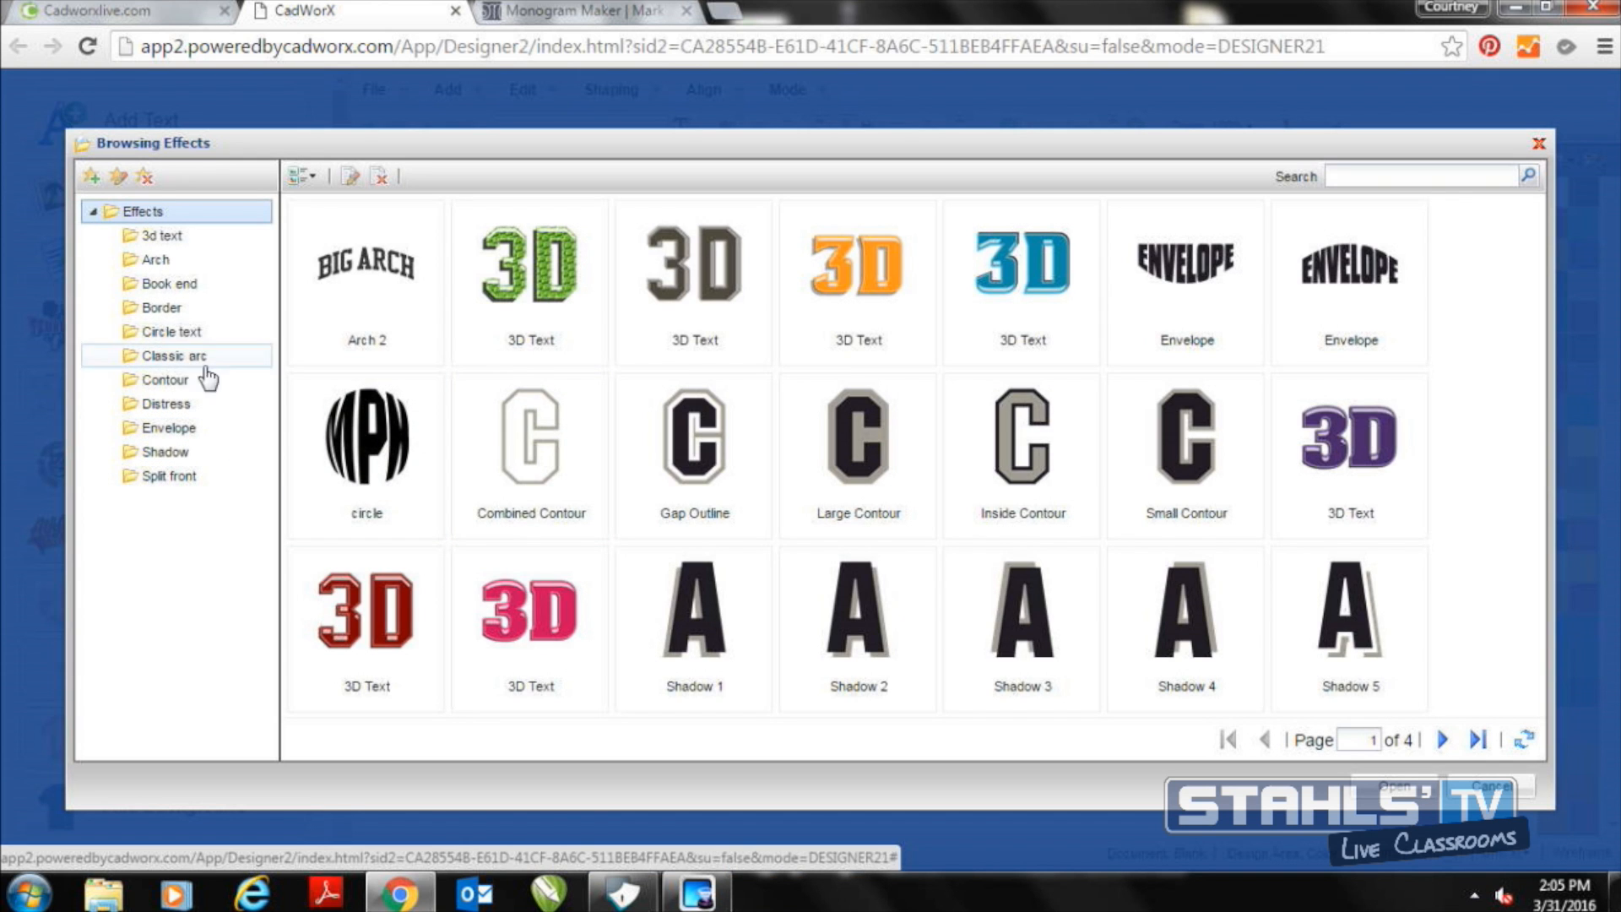
left_click(201, 285)
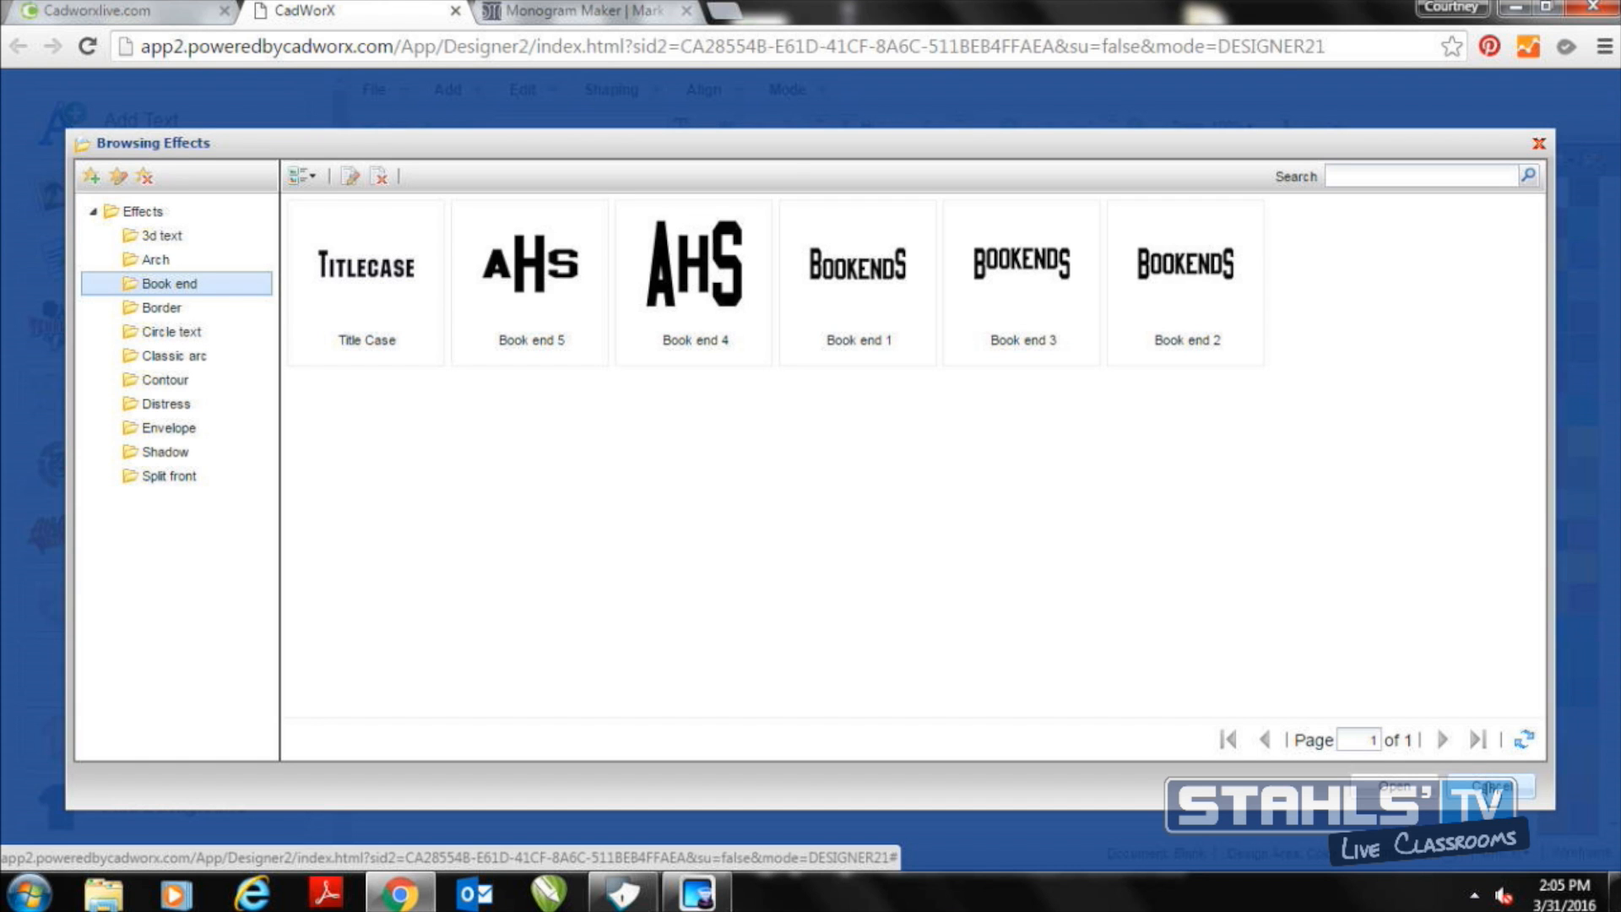
left_click(1491, 787)
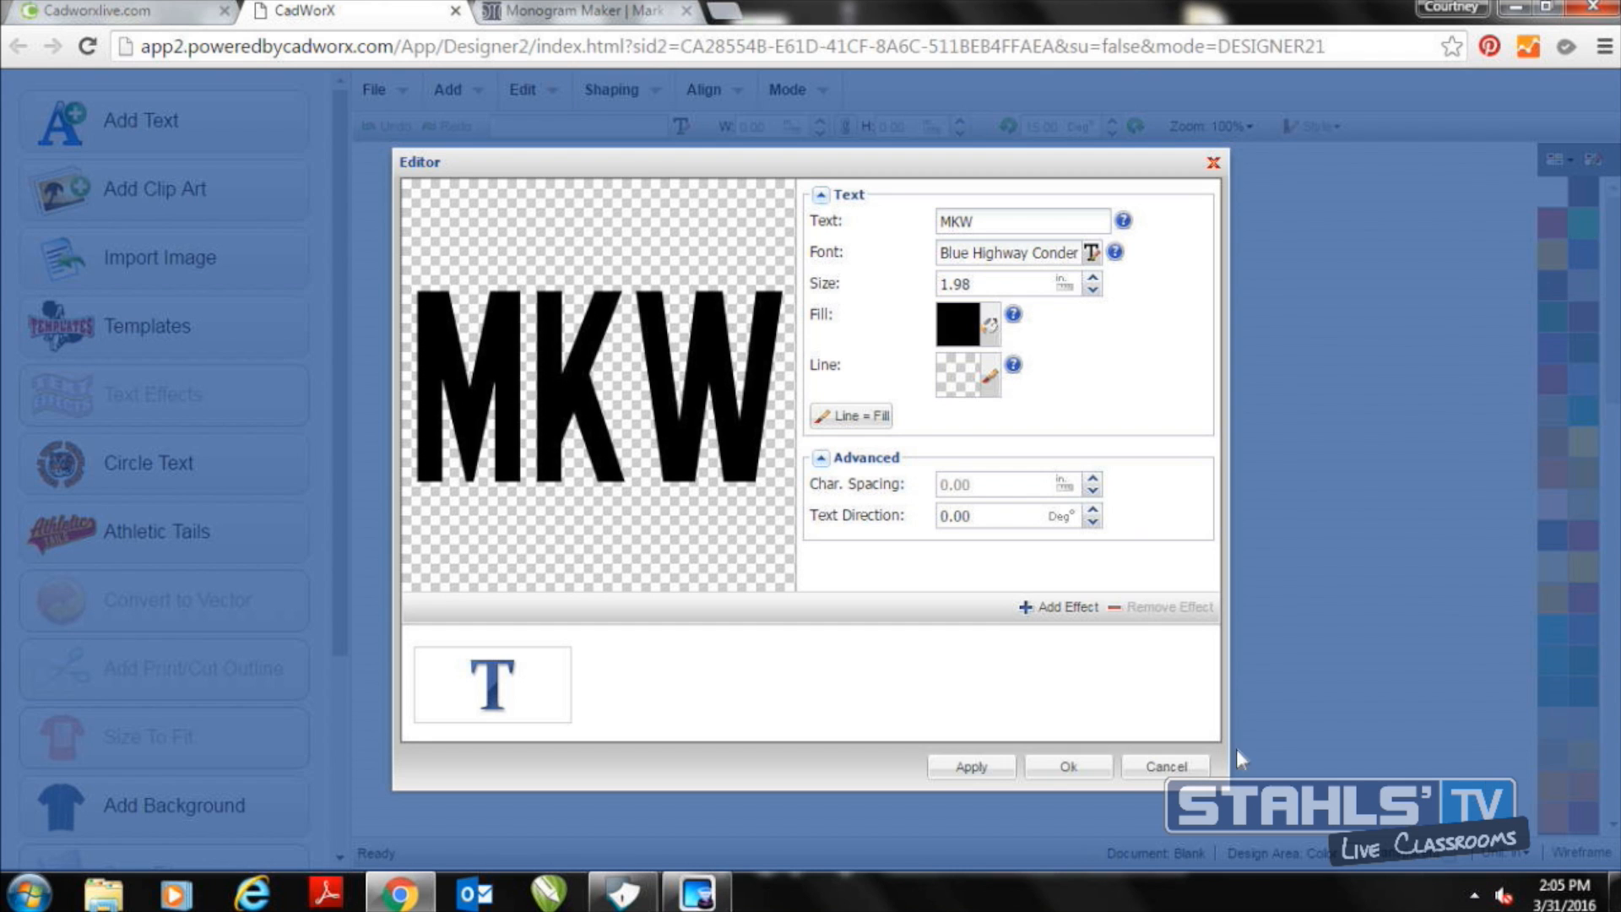
Try the Book end 2 effect on the MKW text and remove it again
left_click(1078, 608)
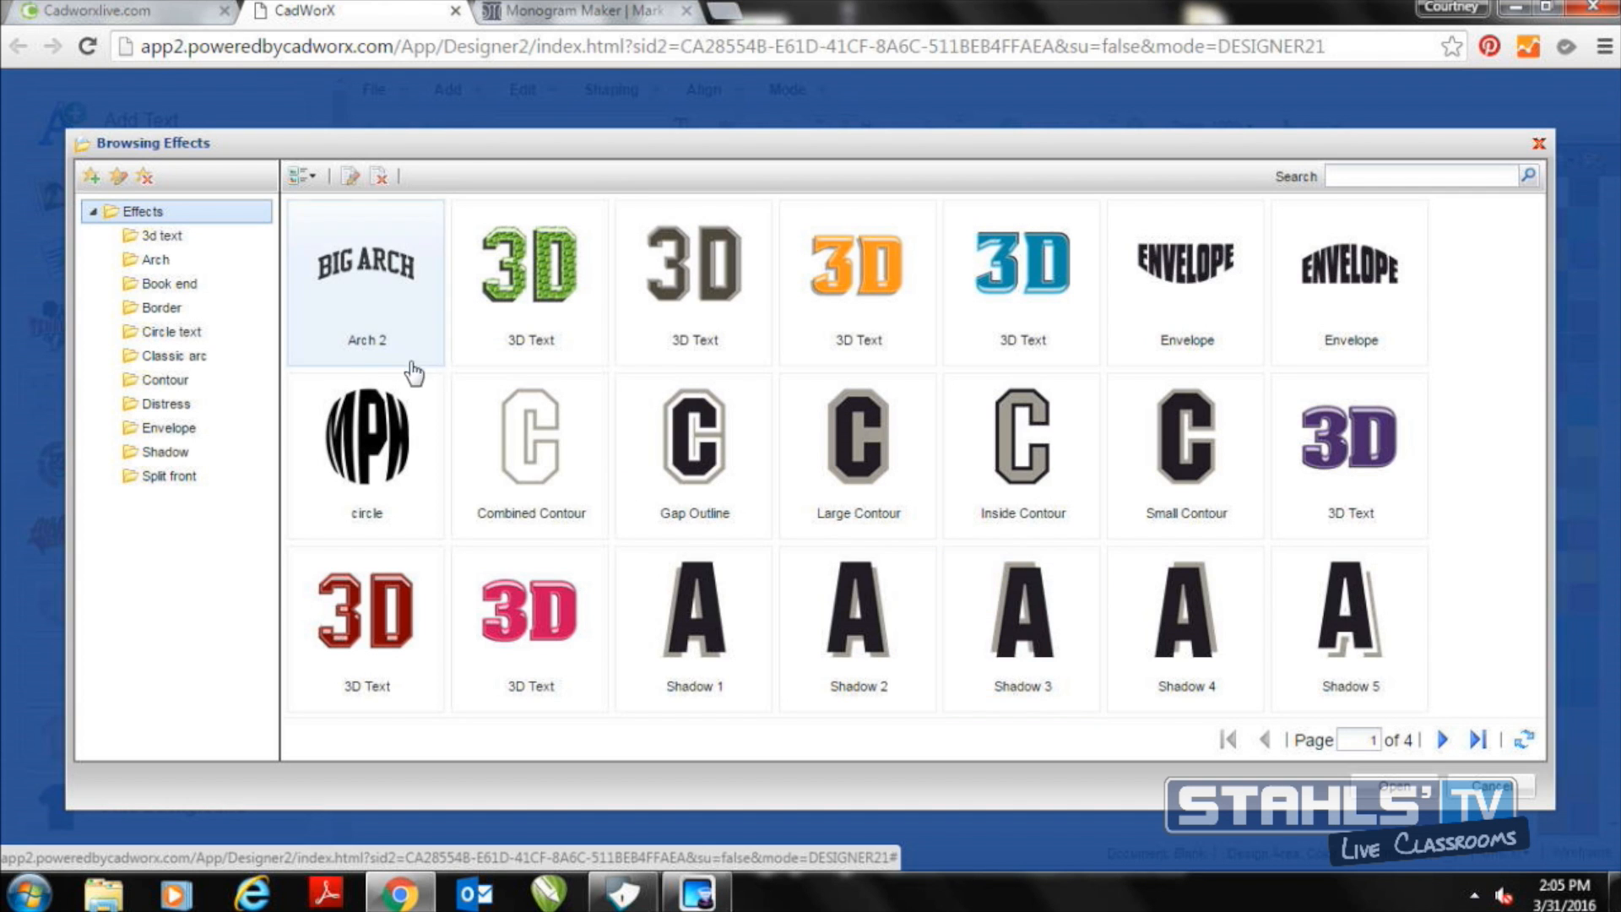
left_click(211, 302)
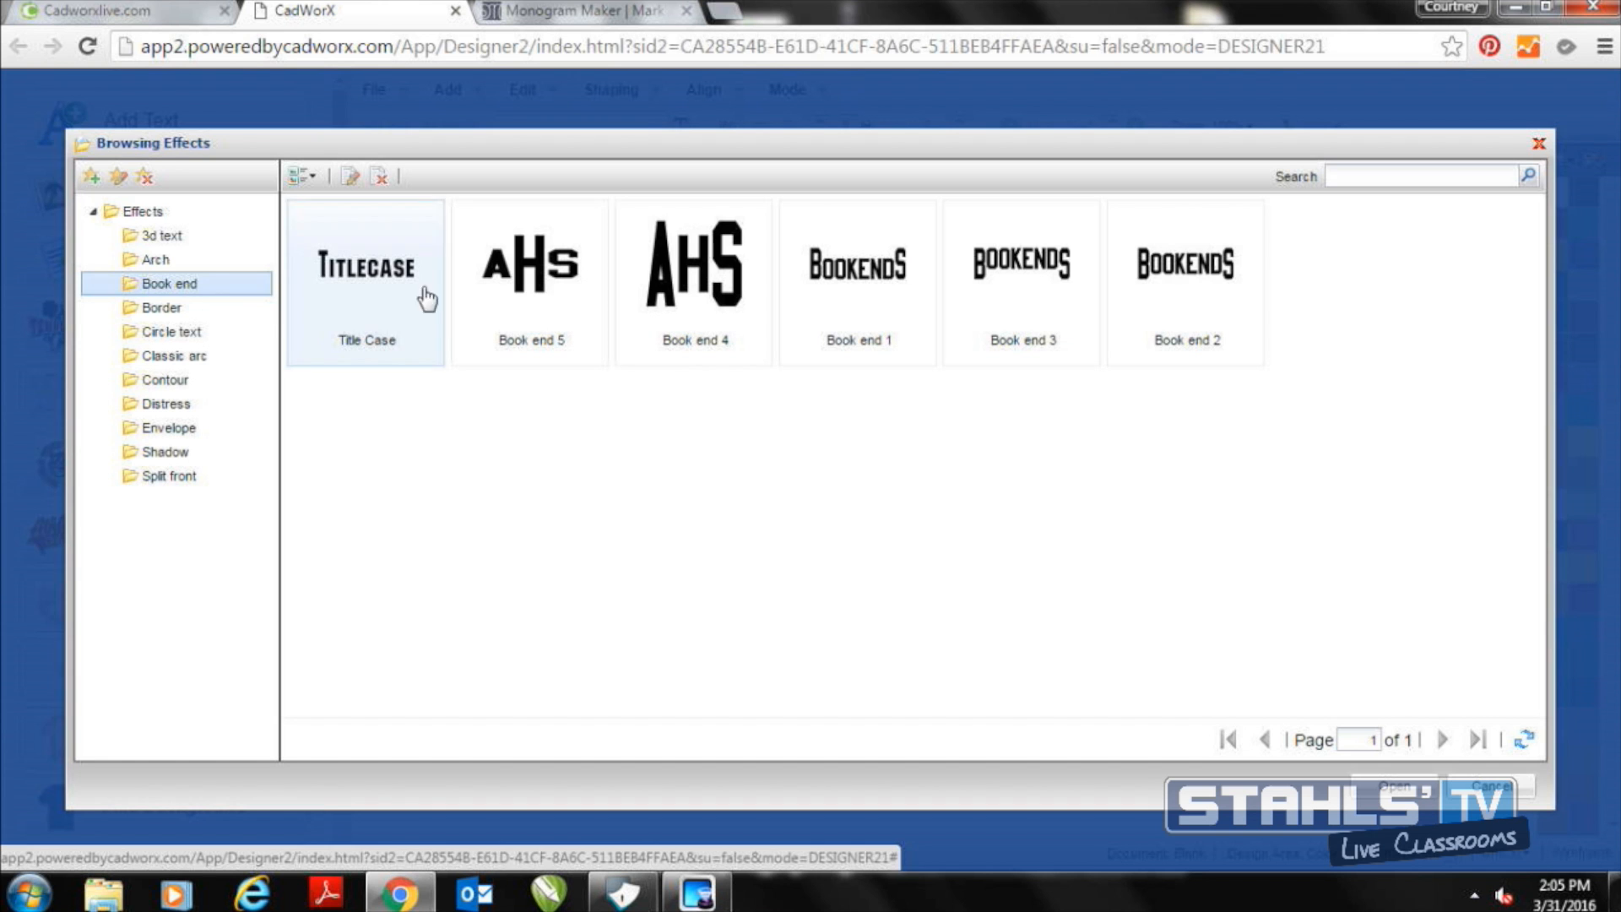
left_click(1231, 302)
double_click(1231, 302)
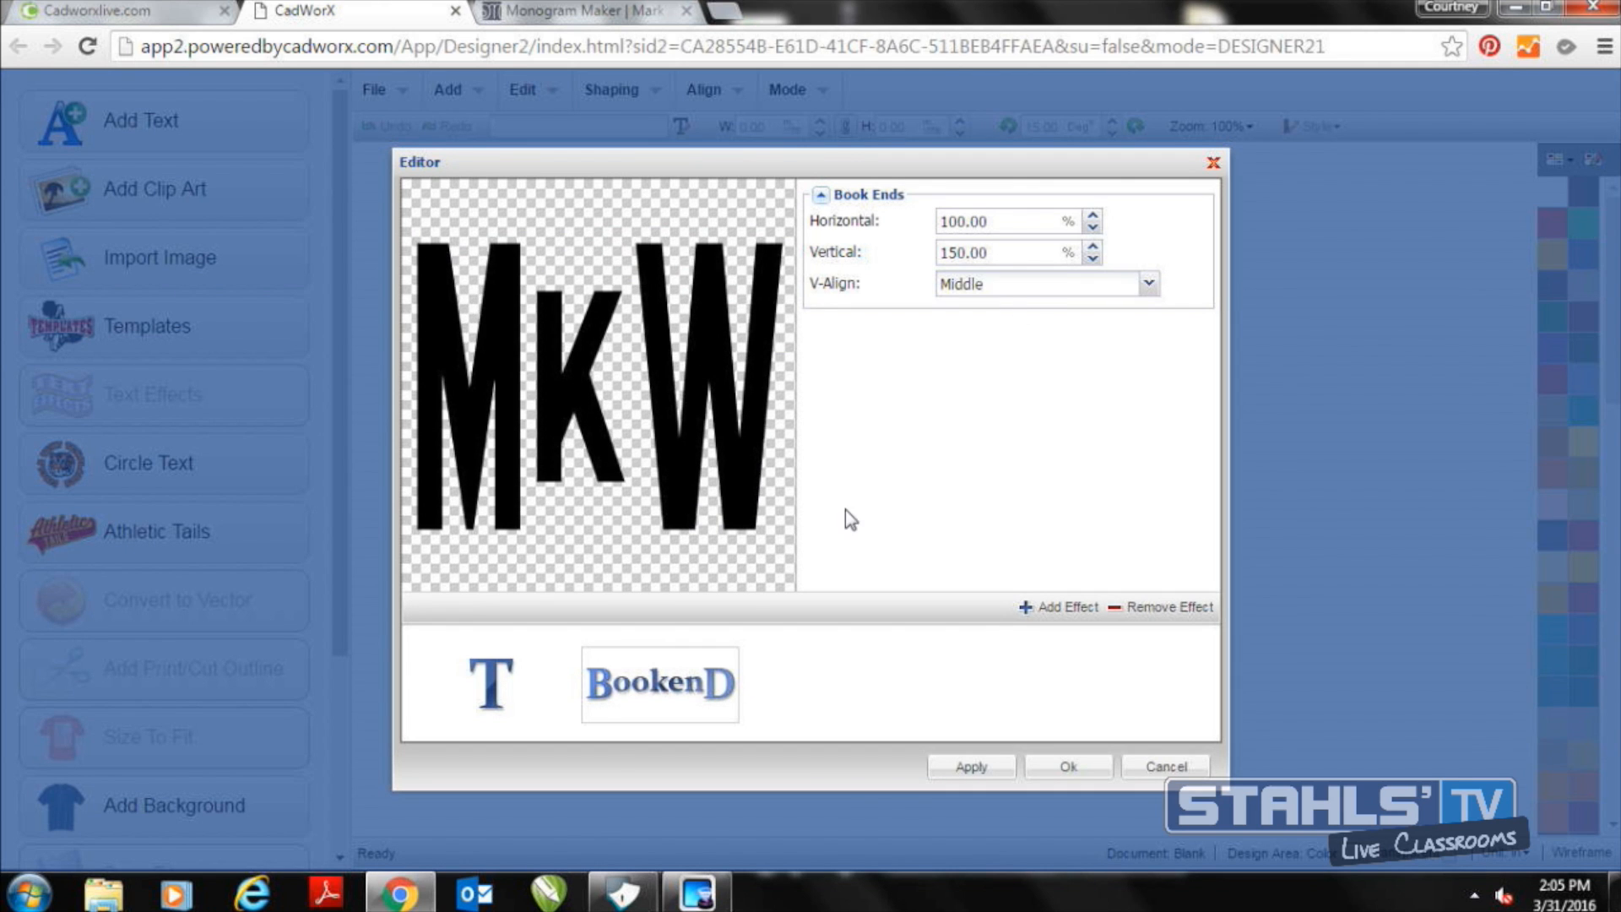
left_click(1168, 607)
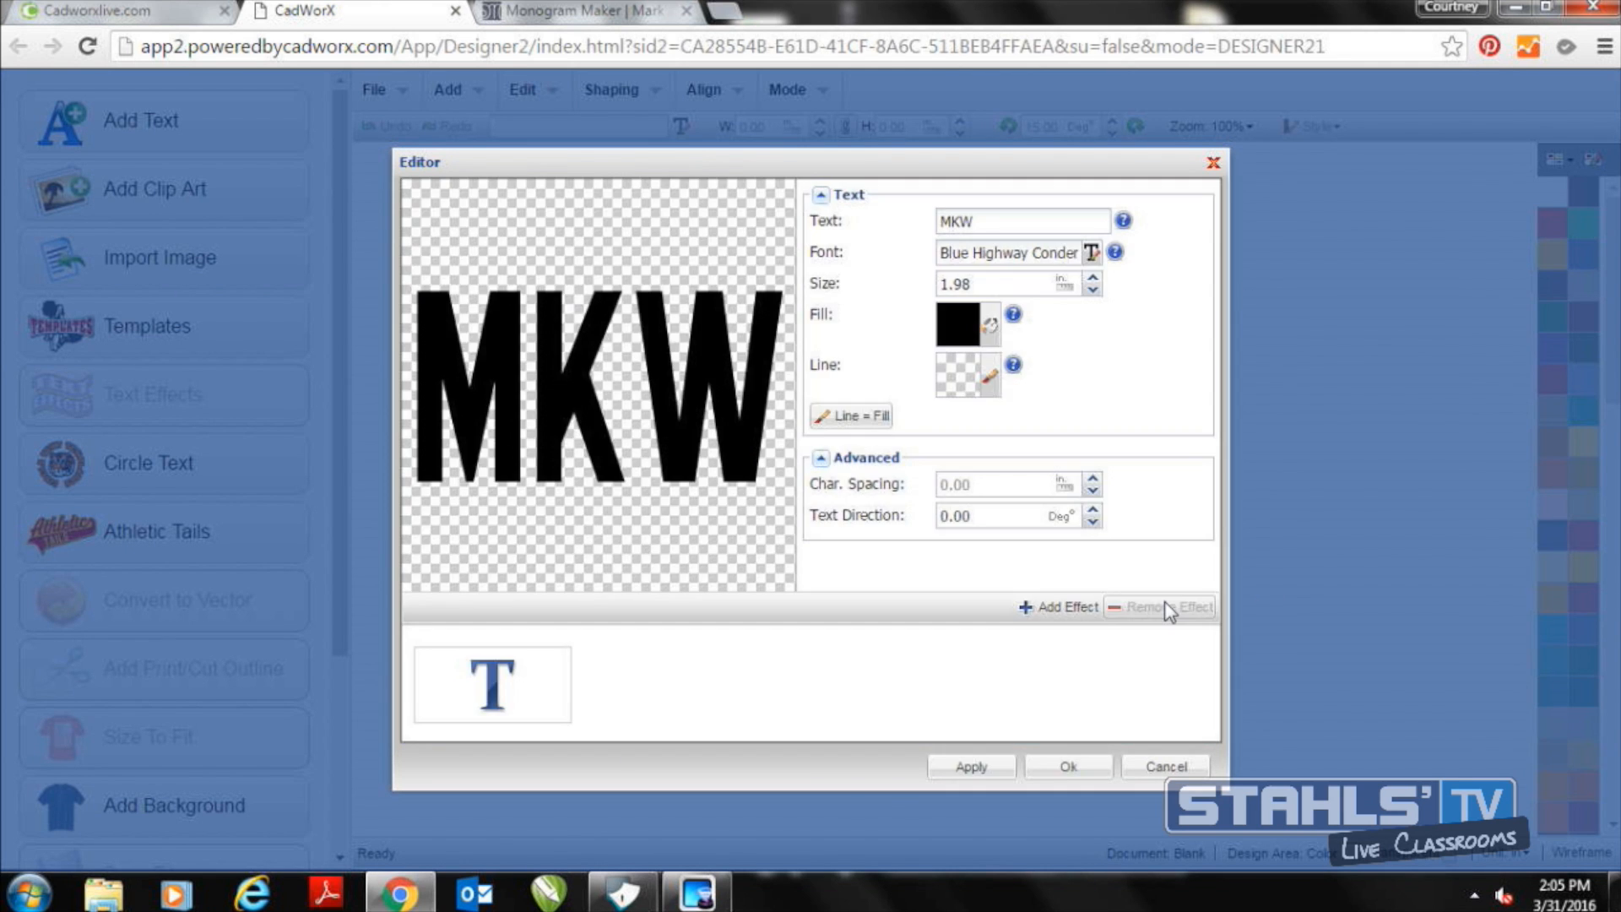
Apply the Book end 5 effect to the MKW text
left_click(1061, 607)
left_click(179, 285)
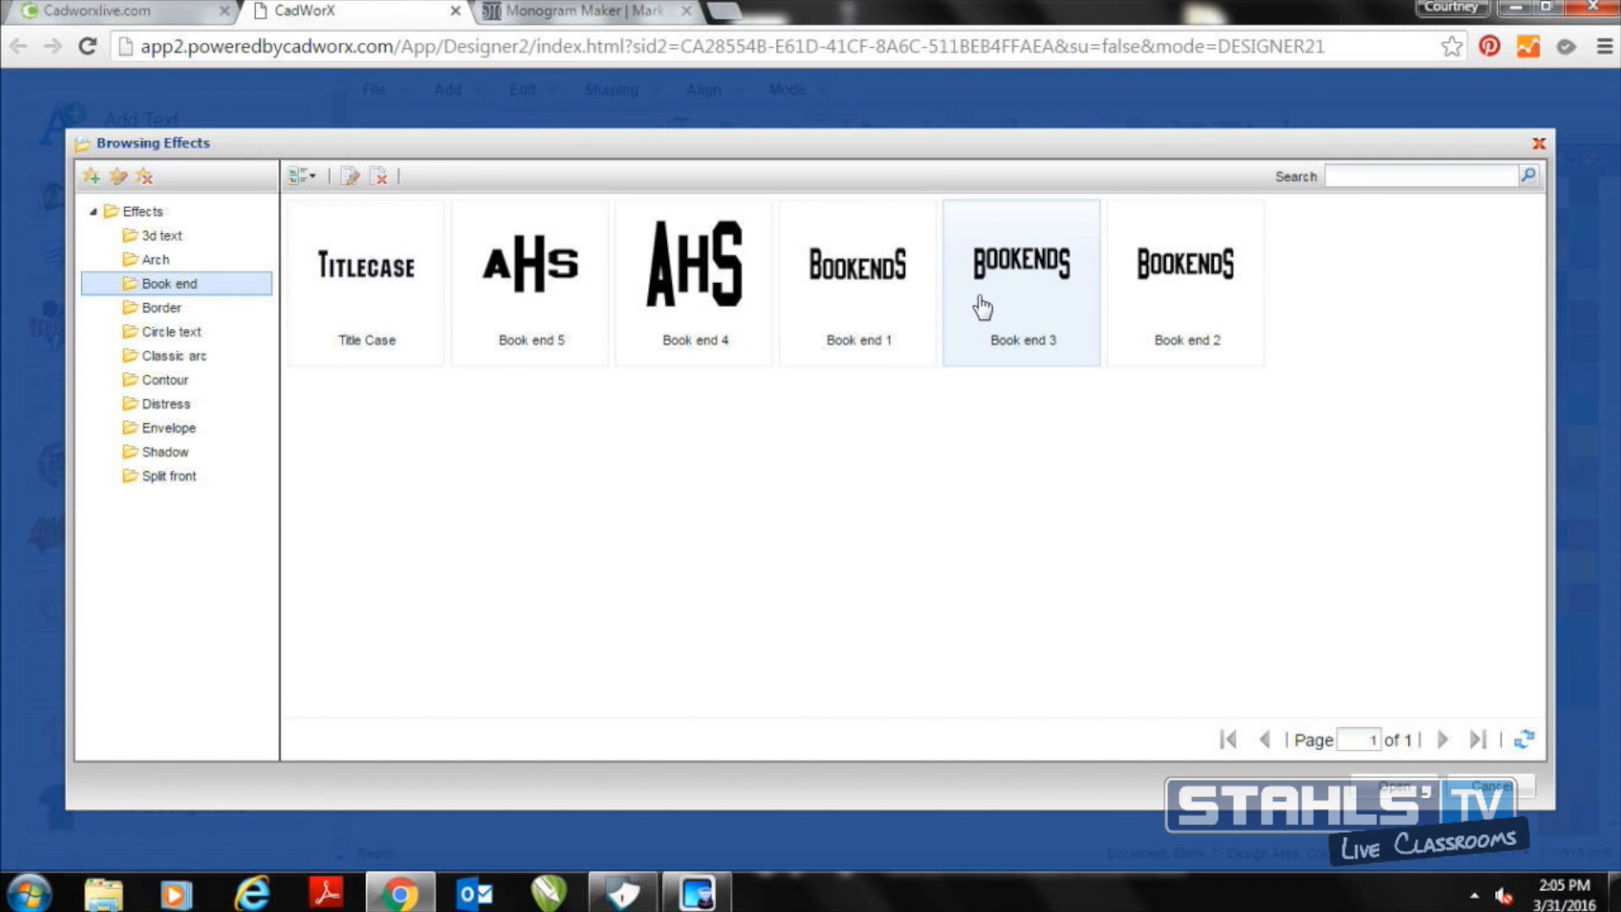
double_click(574, 300)
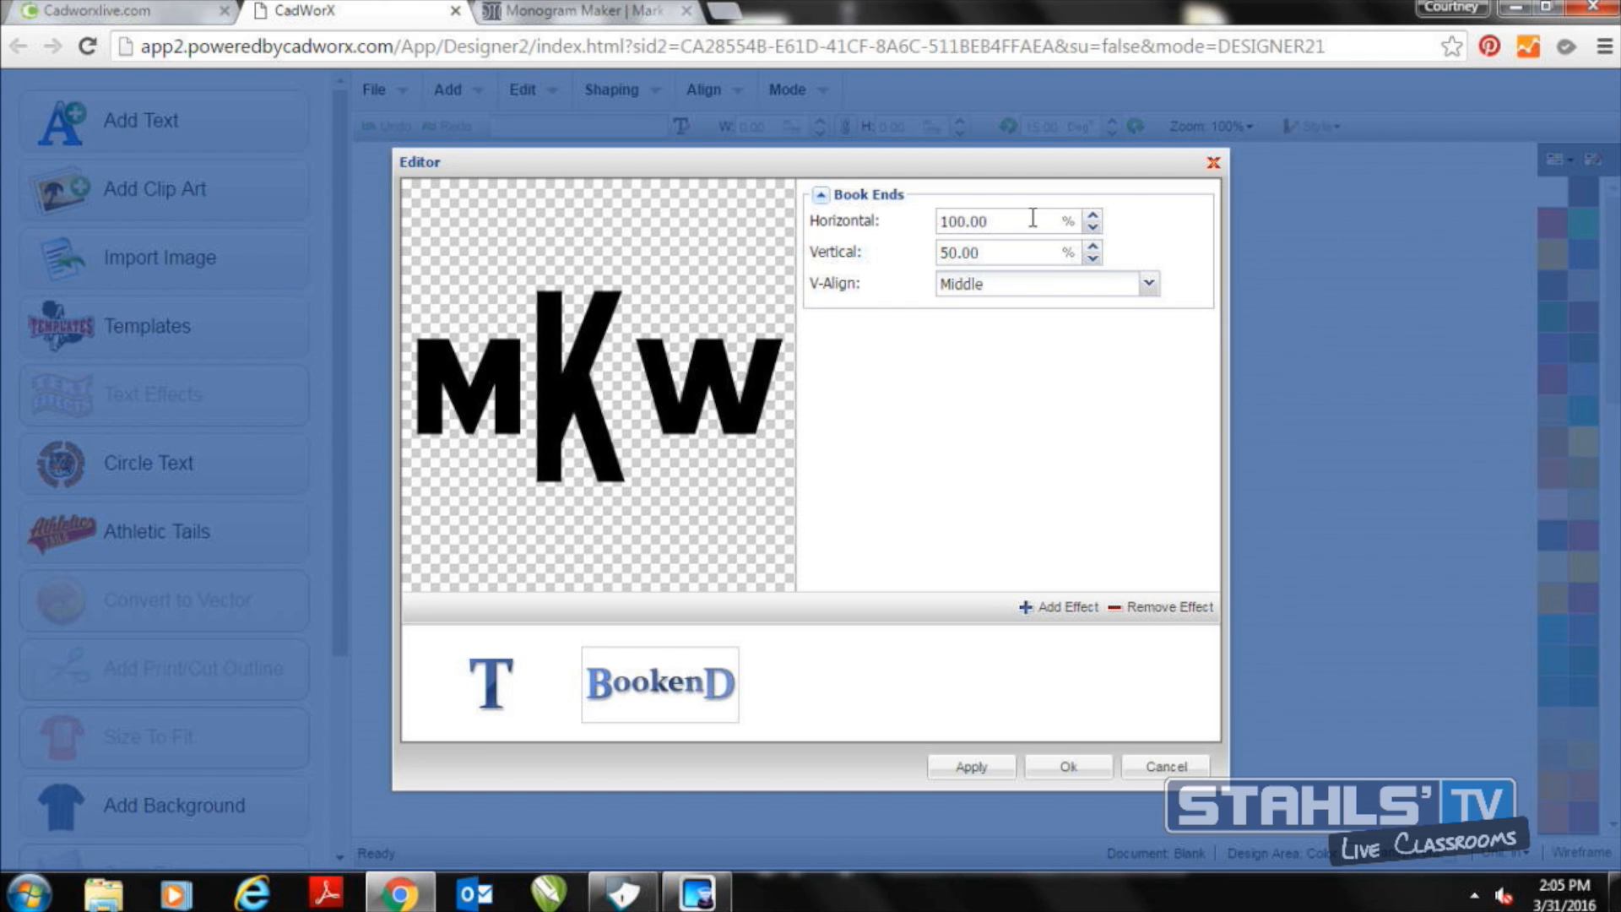
Set the Book Ends effect to 70% horizontal and 75% vertical, and place the monogram on the canvas
left_click_drag(1033, 218, 870, 224)
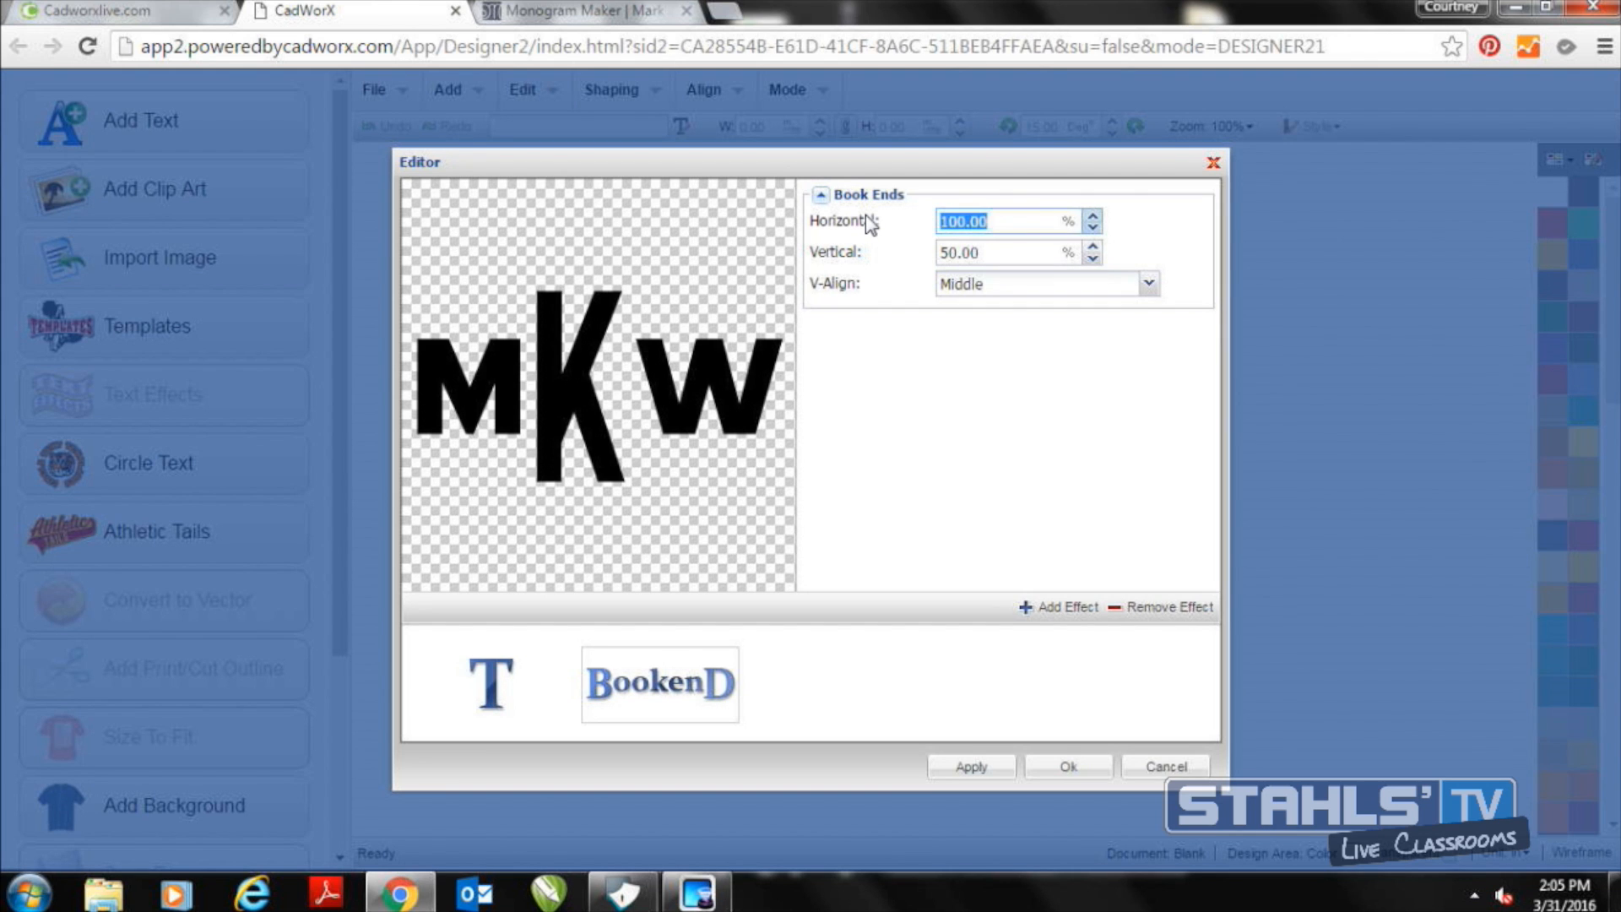
type("70")
left_click_drag(997, 252, 916, 253)
type("70")
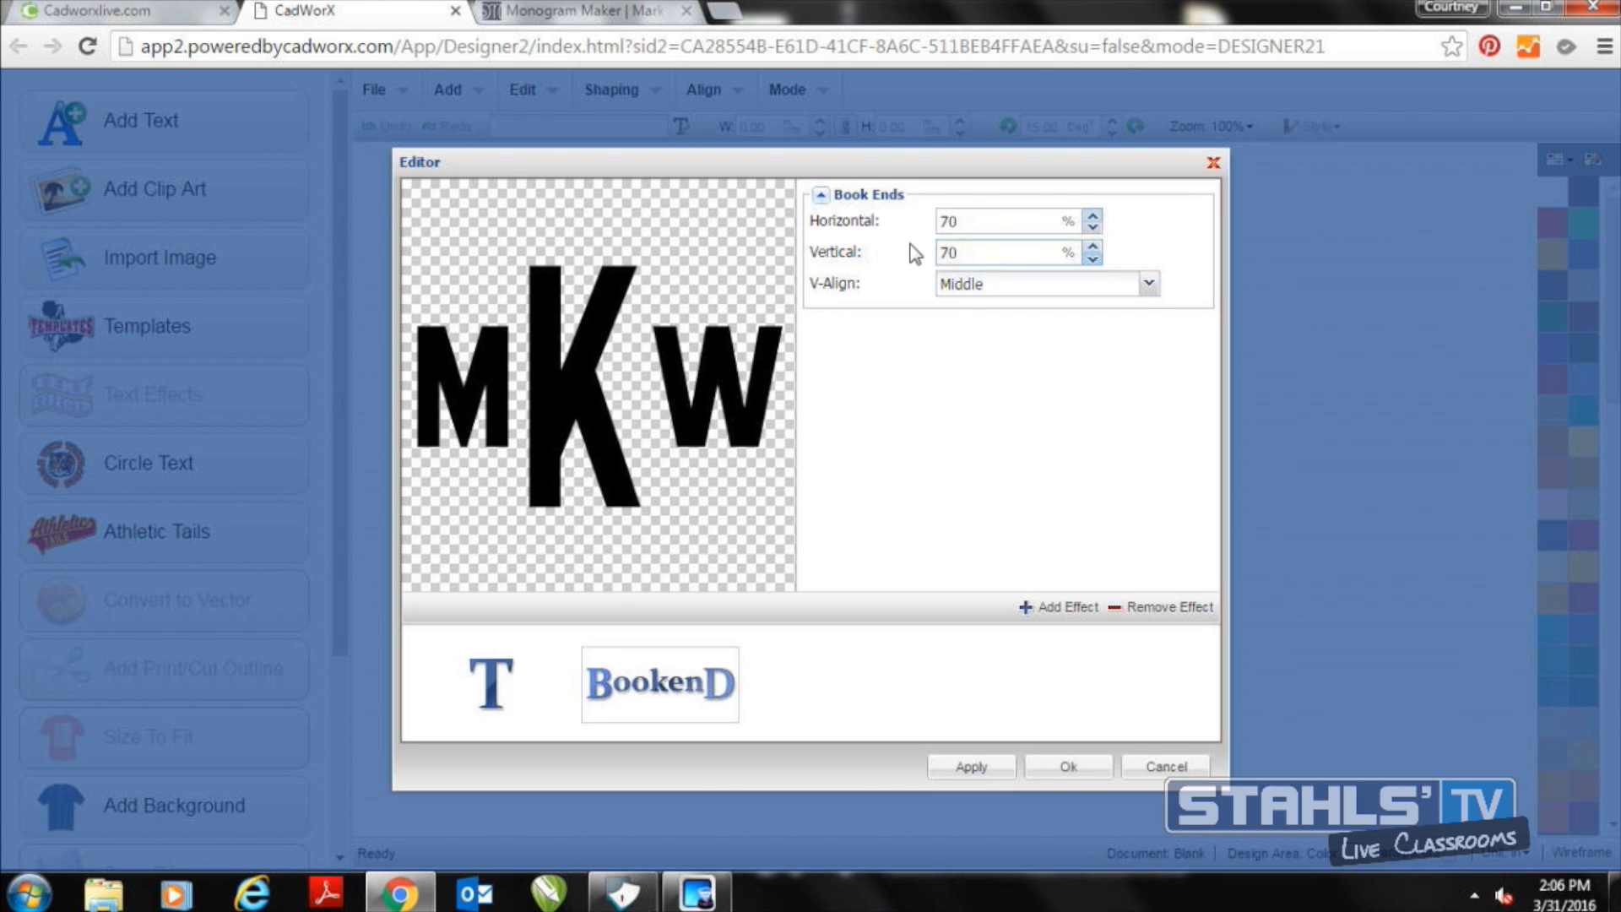
left_click_drag(961, 253, 949, 253)
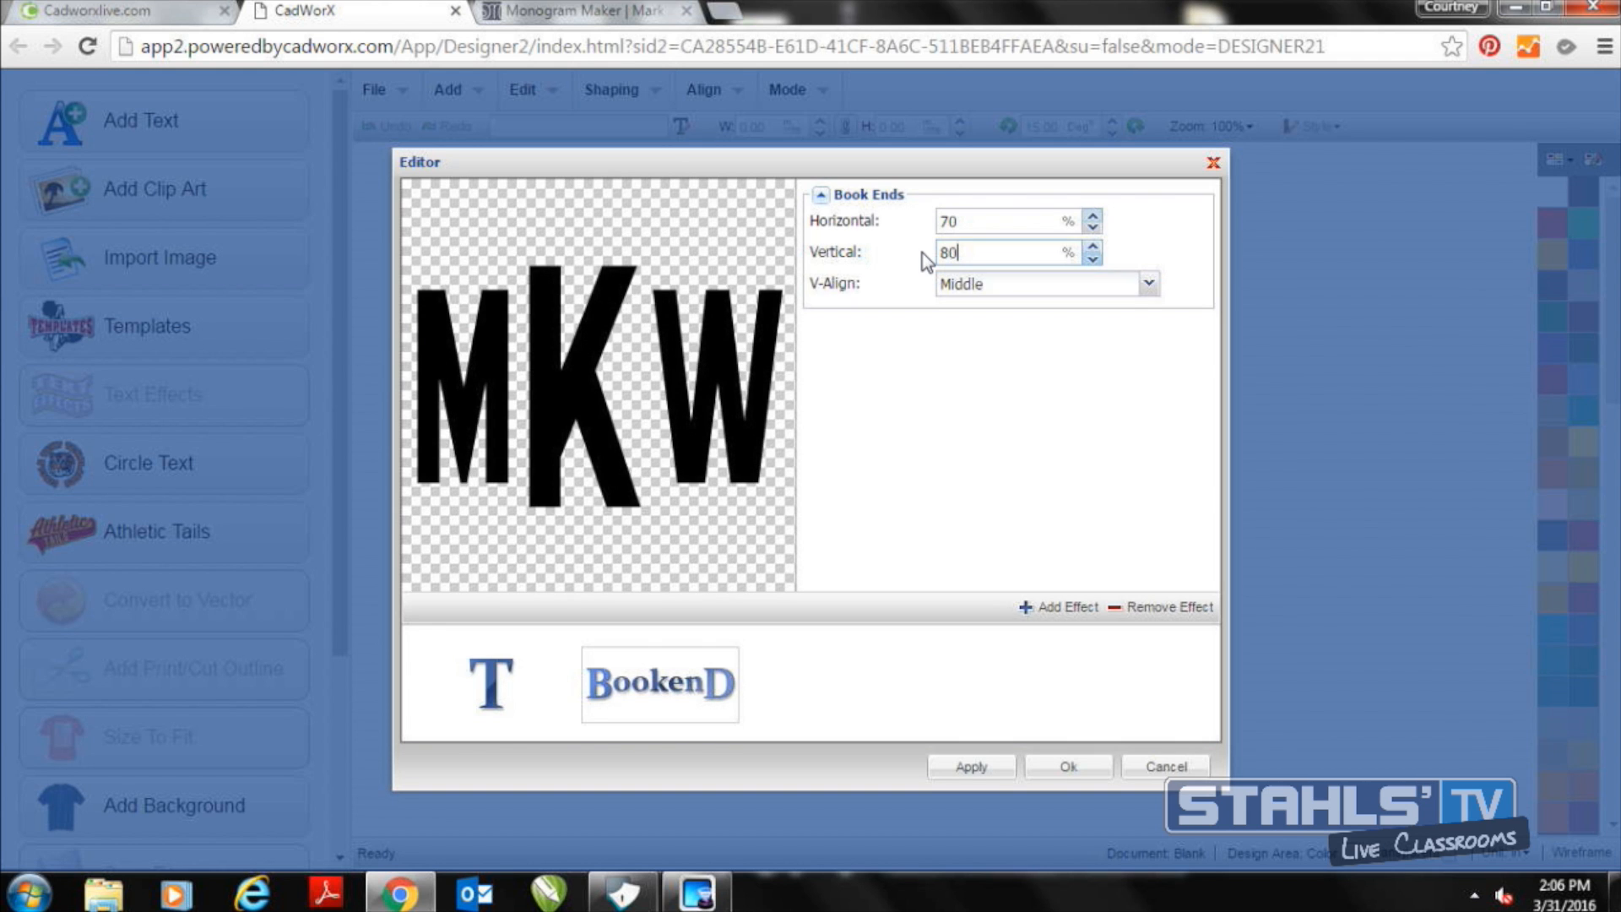
left_click_drag(972, 253, 916, 259)
type("75")
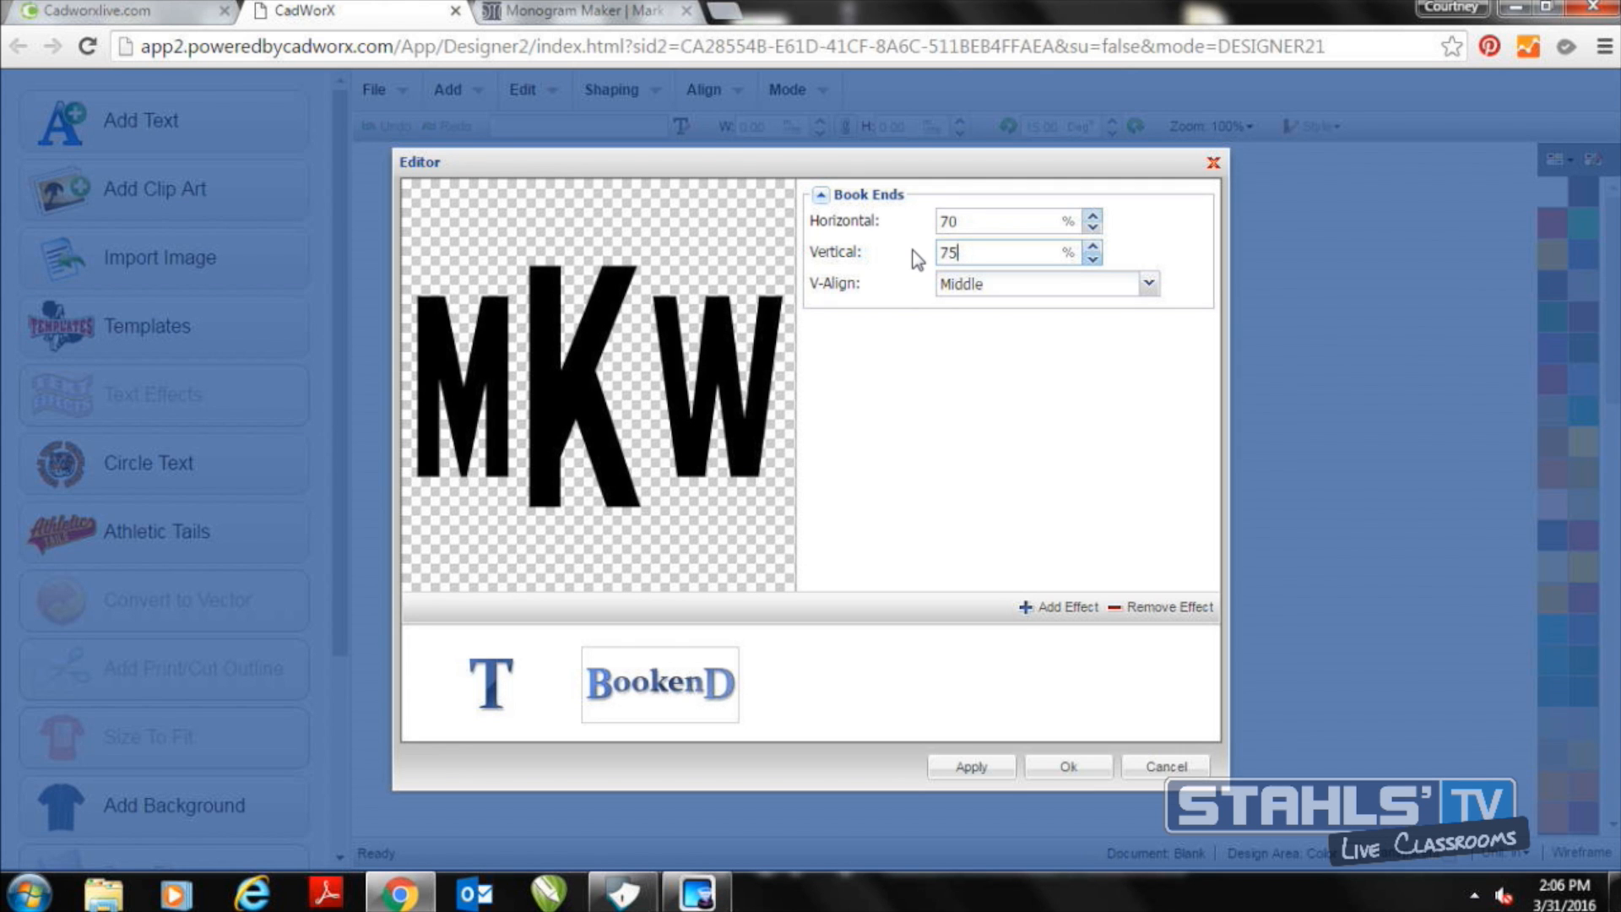
left_click(1036, 769)
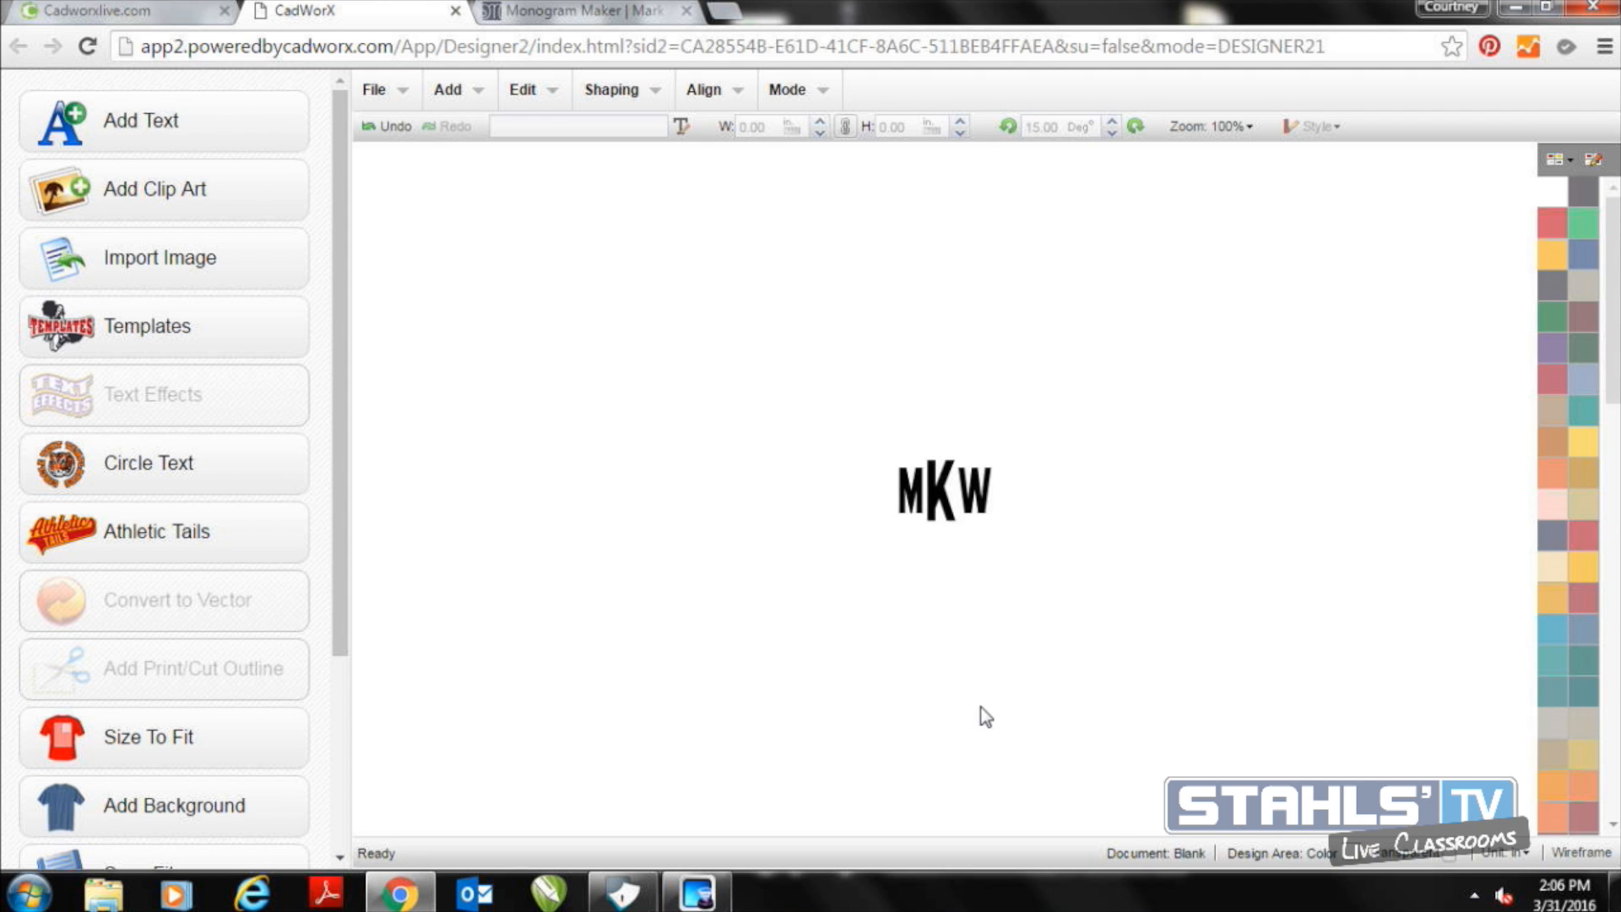
Enlarge the monogram to about 14.94 by 9.82 inches and move it to the middle of the canvas
left_click(927, 505)
left_click_drag(990, 526, 1349, 725)
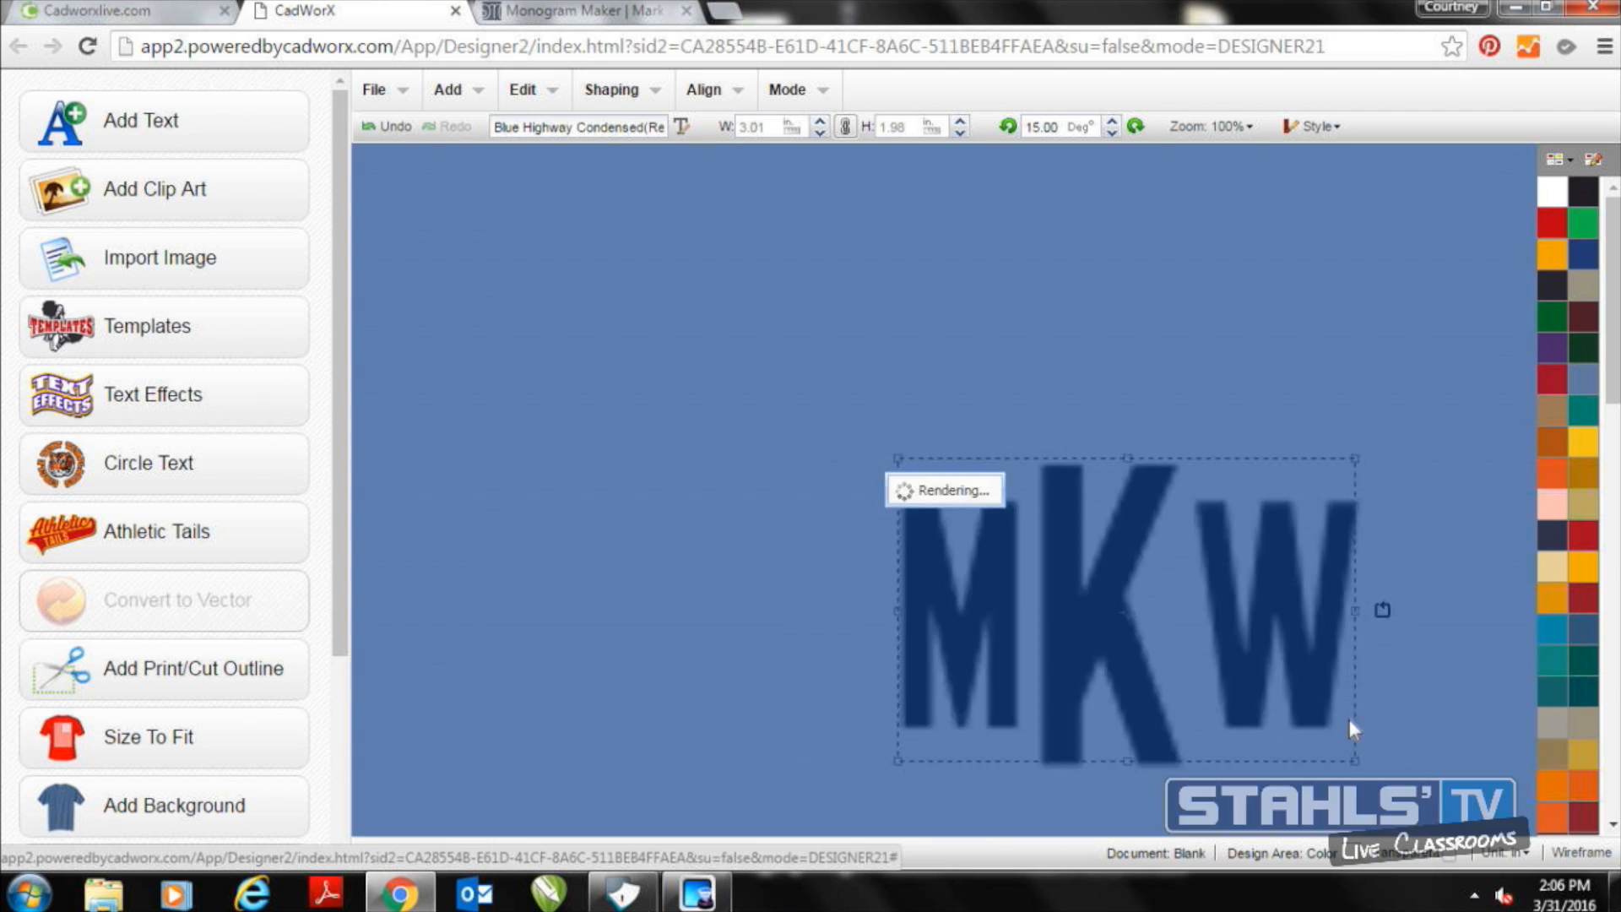
left_click_drag(1039, 611, 848, 471)
left_click(640, 417)
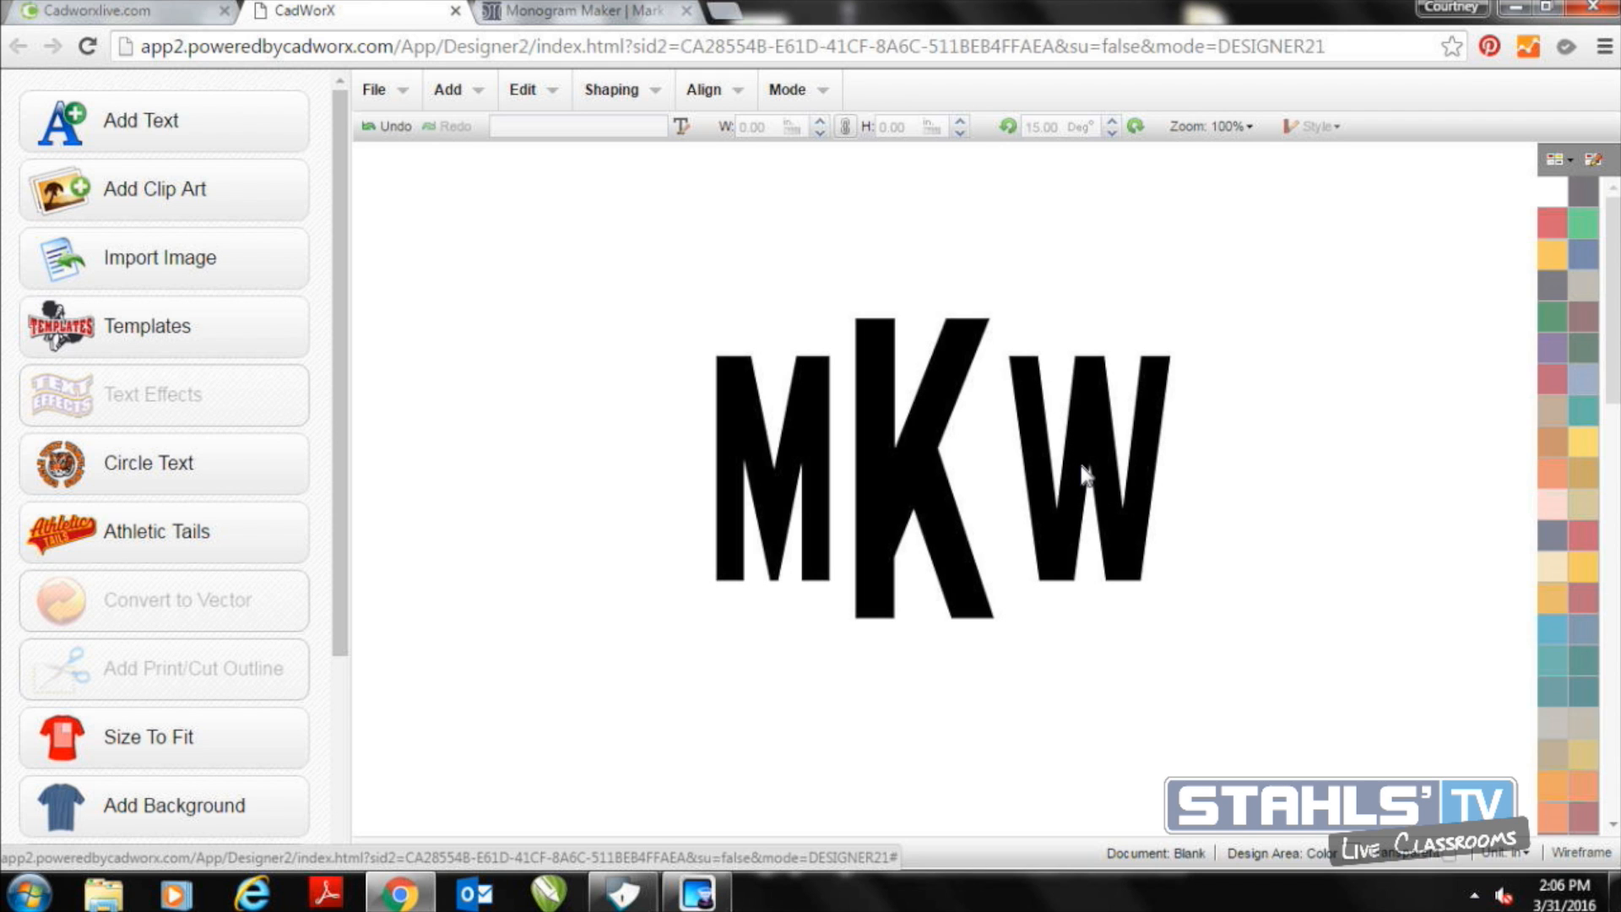
Break the monogram apart by regions into separate letters
left_click(1052, 421)
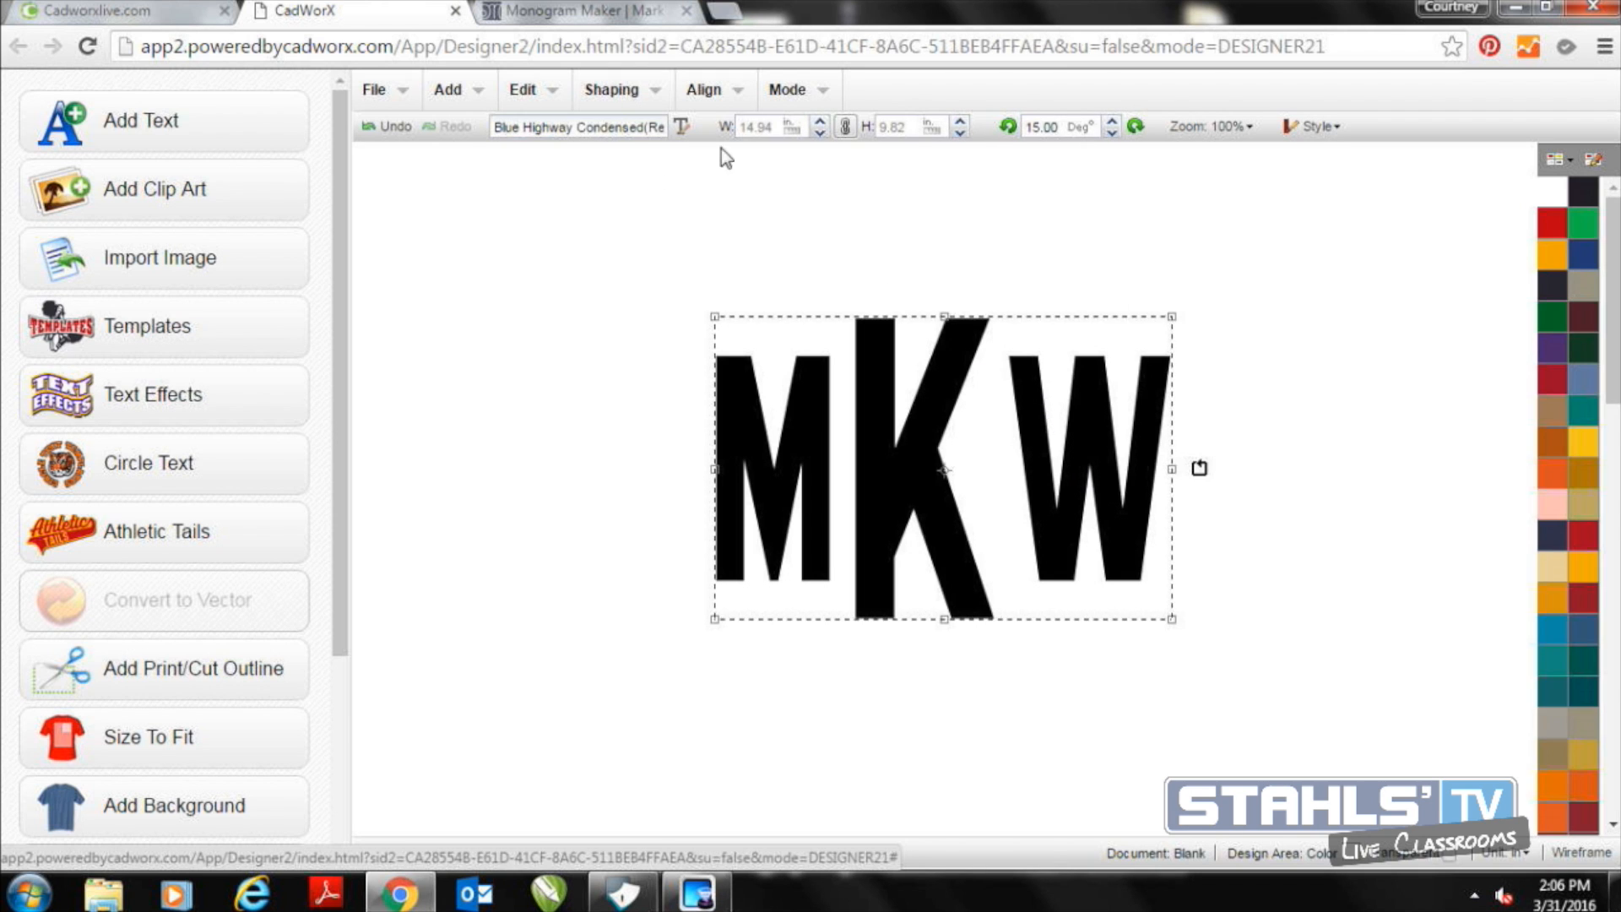
left_click(656, 91)
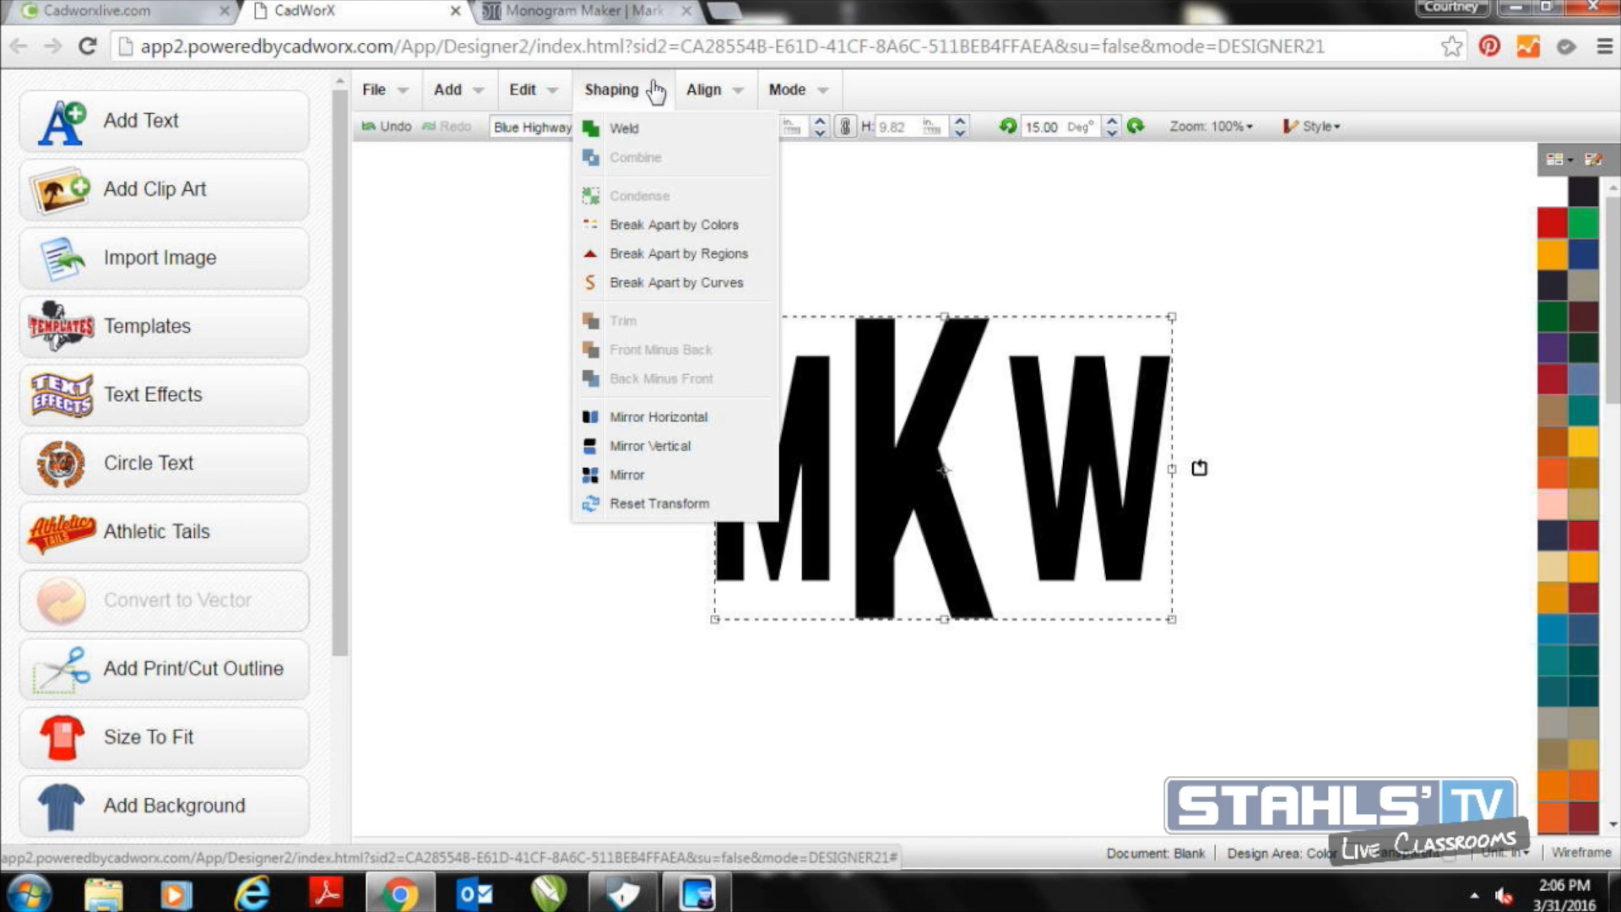
left_click(681, 253)
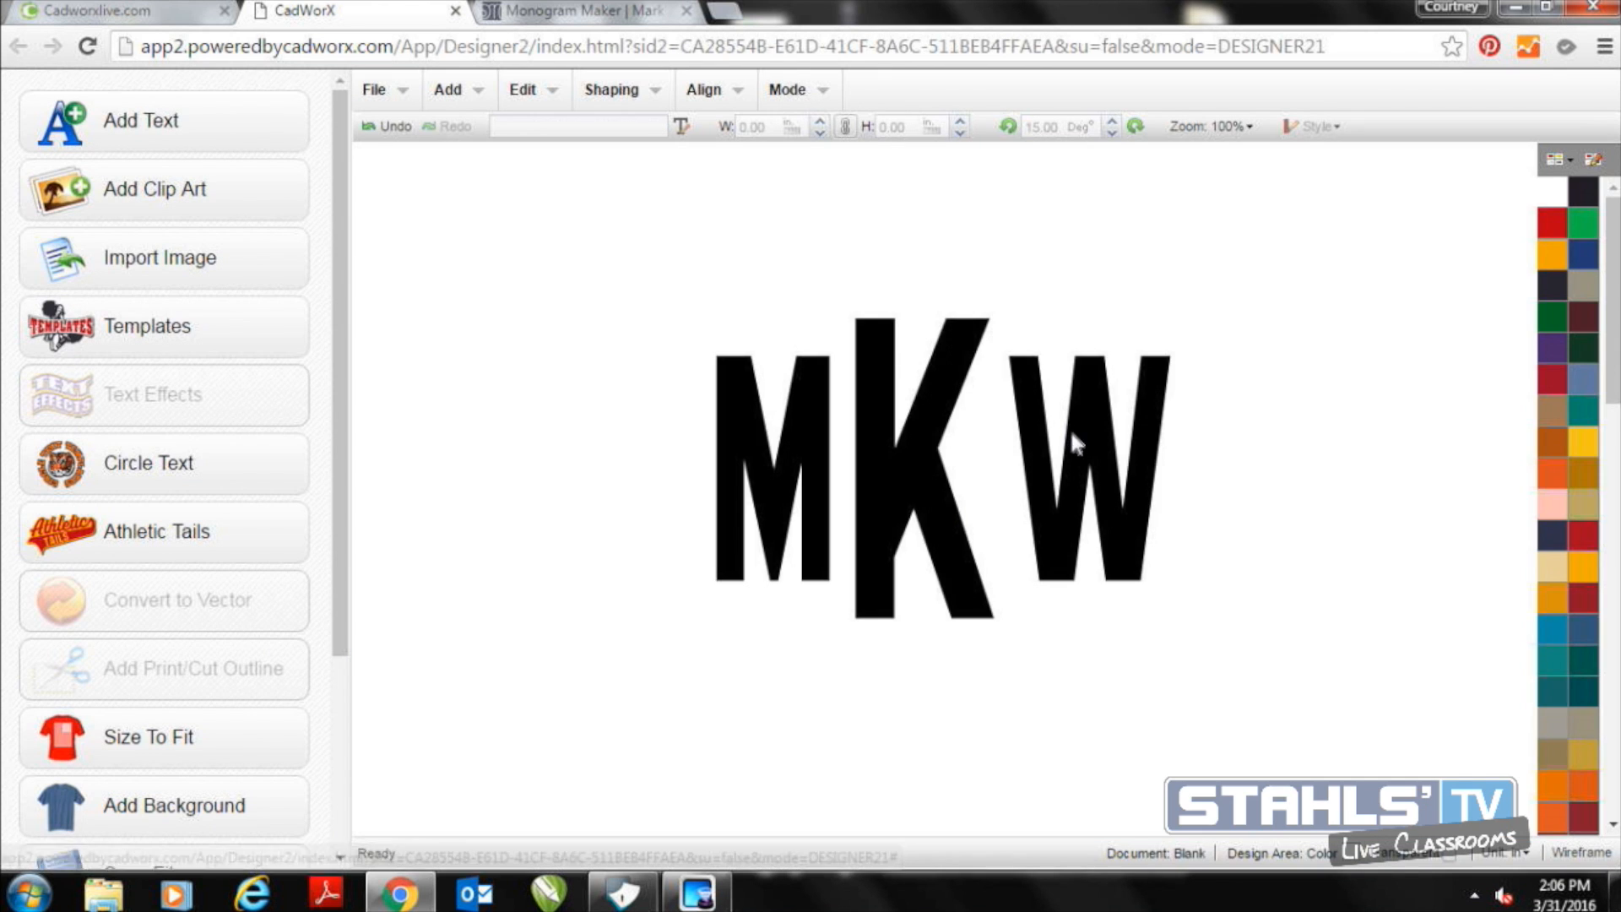
Move the W and the M inward so both sit closer to the central K
left_click(1071, 432)
key("Left")
key("Left")
key("Left")
key("Left")
key("Left")
key("Left")
key("Left")
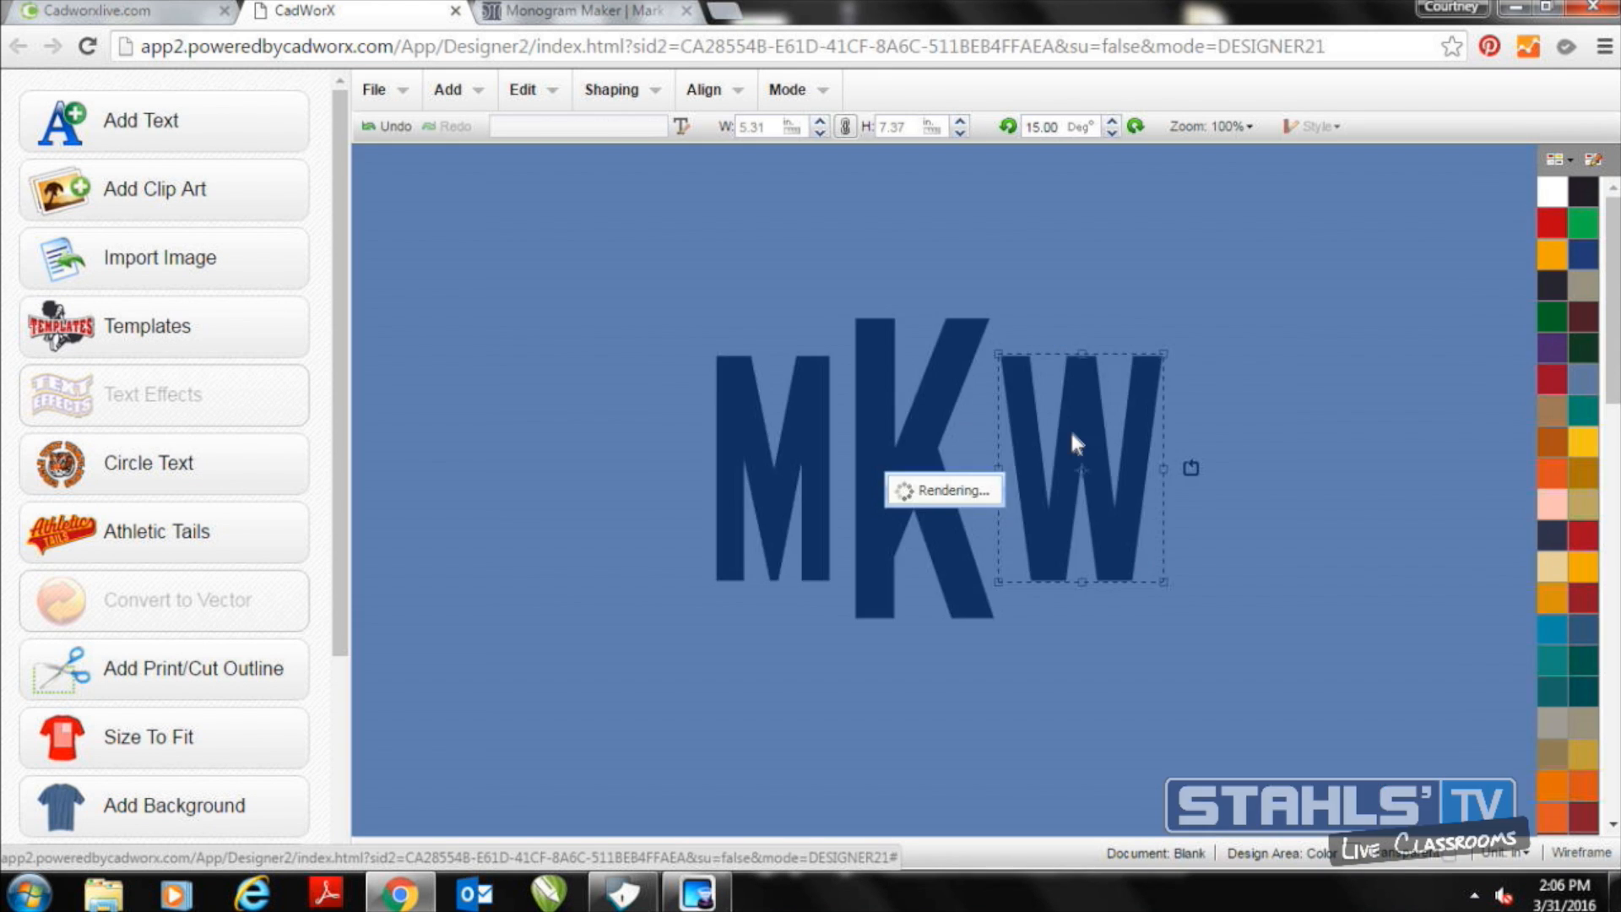
key("Left")
key("Left")
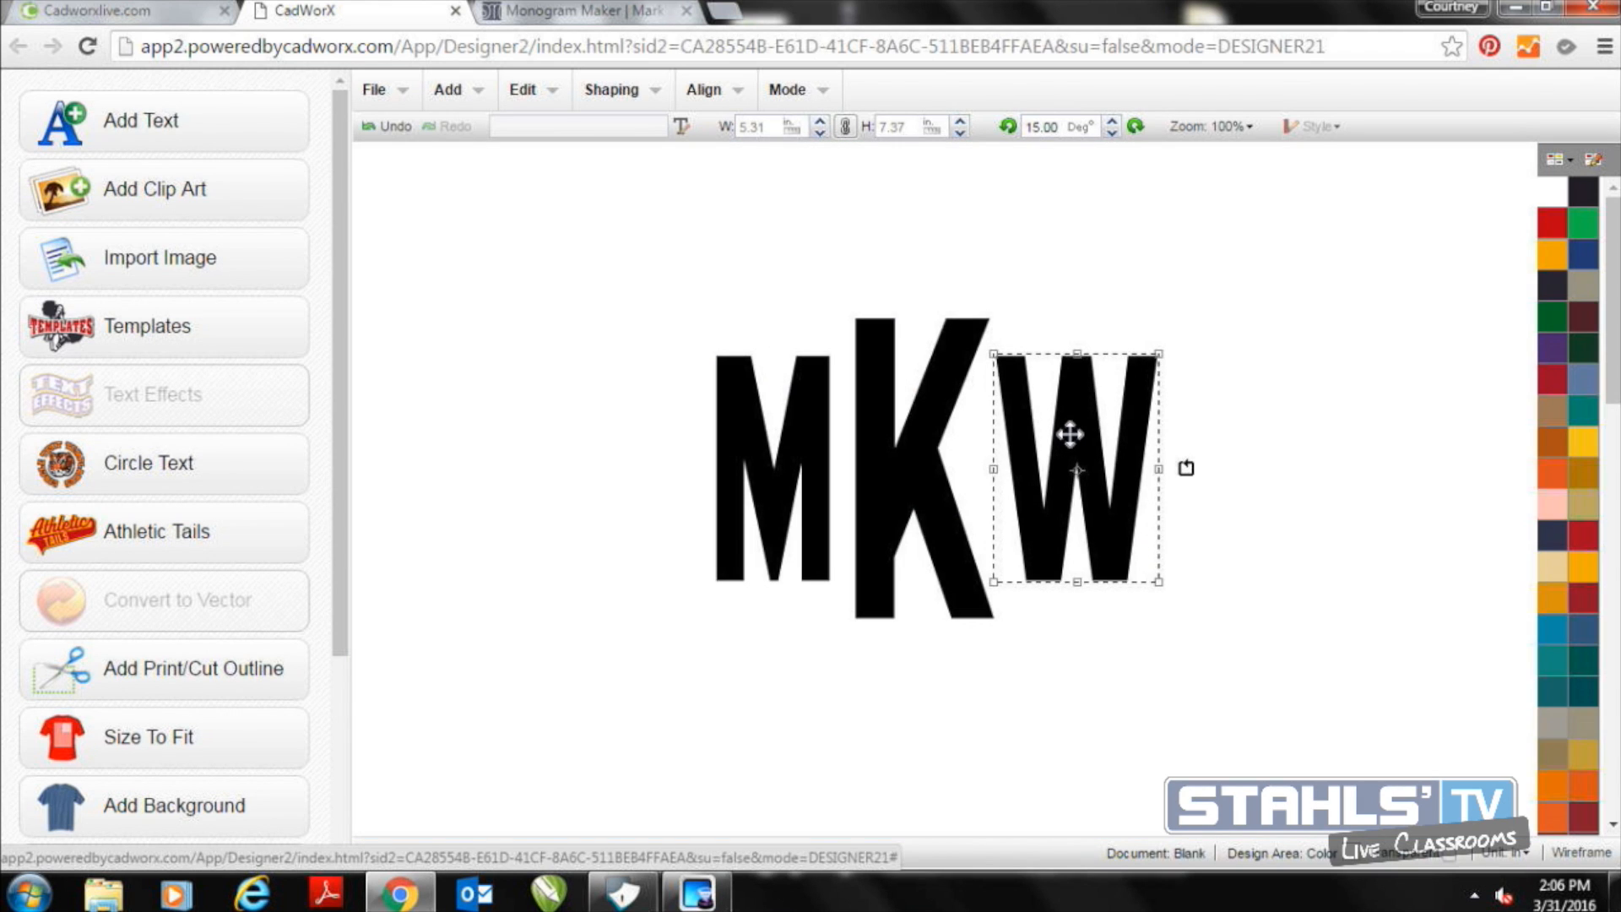
left_click_drag(1067, 434, 1059, 434)
left_click(742, 429)
left_click_drag(741, 424, 750, 432)
left_click(663, 426)
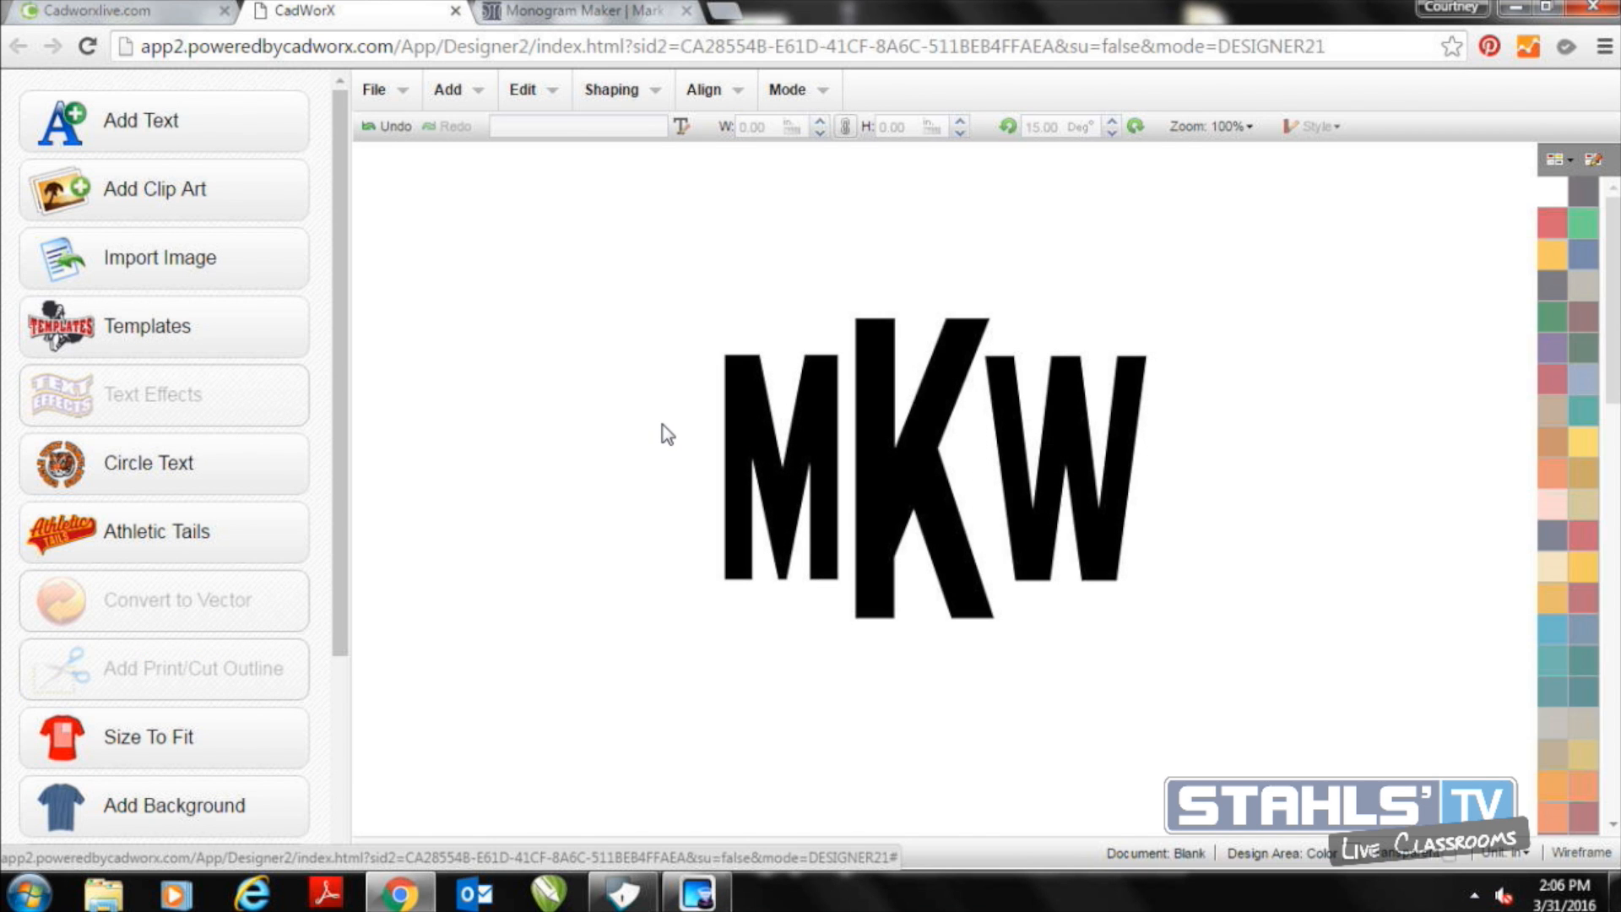
Align all three monogram letters to their vertical middle
left_click_drag(624, 270, 1258, 657)
left_click(703, 92)
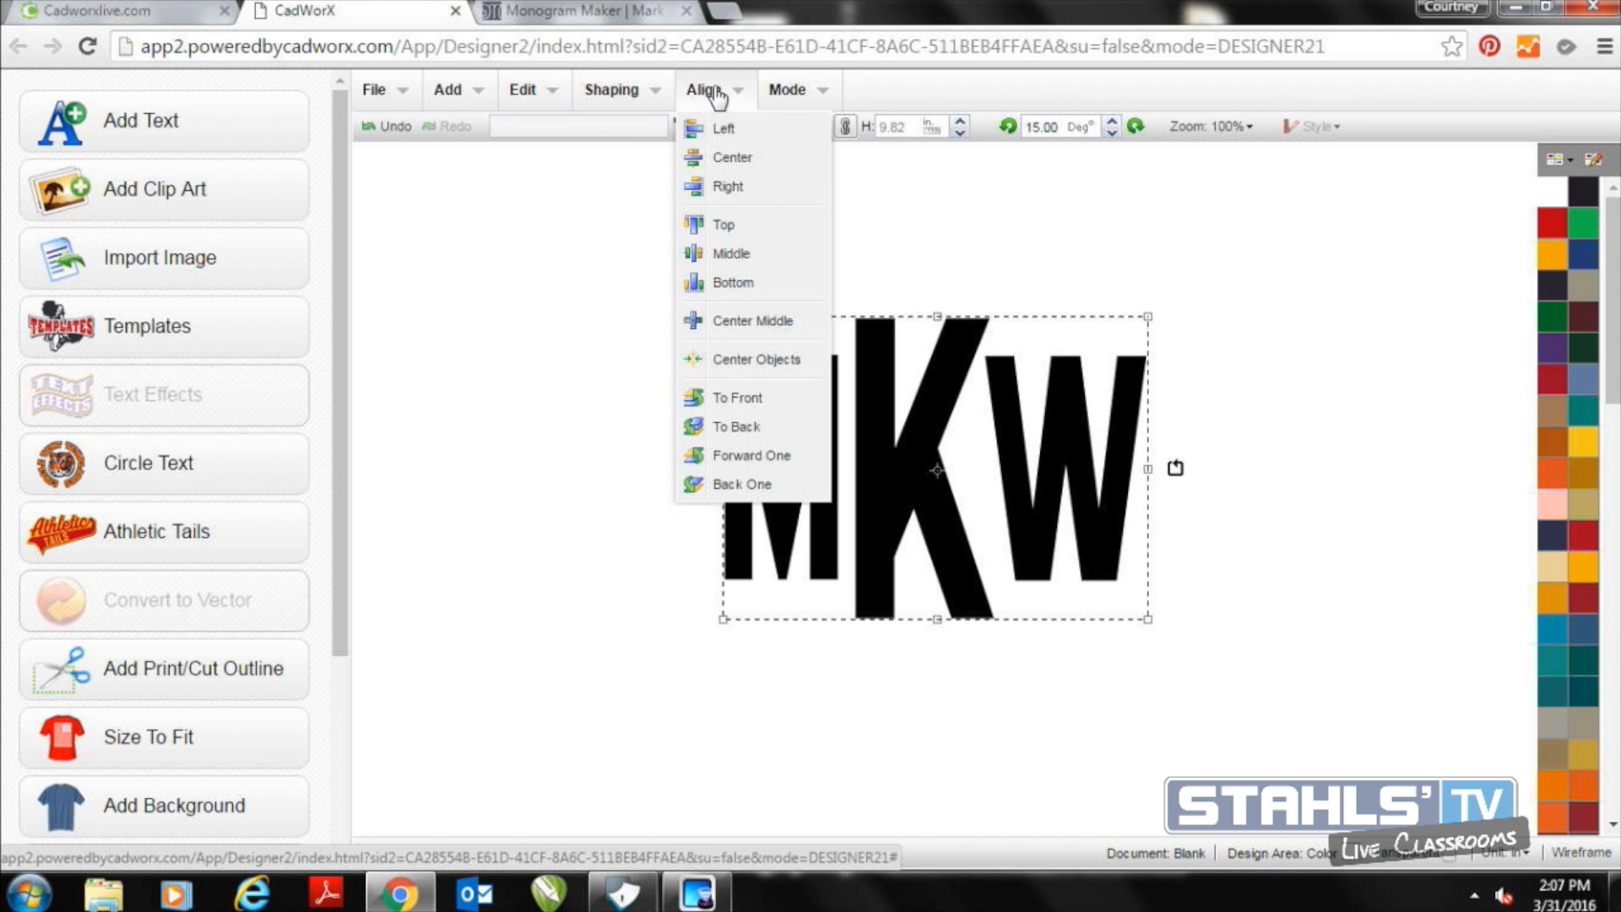
left_click(728, 254)
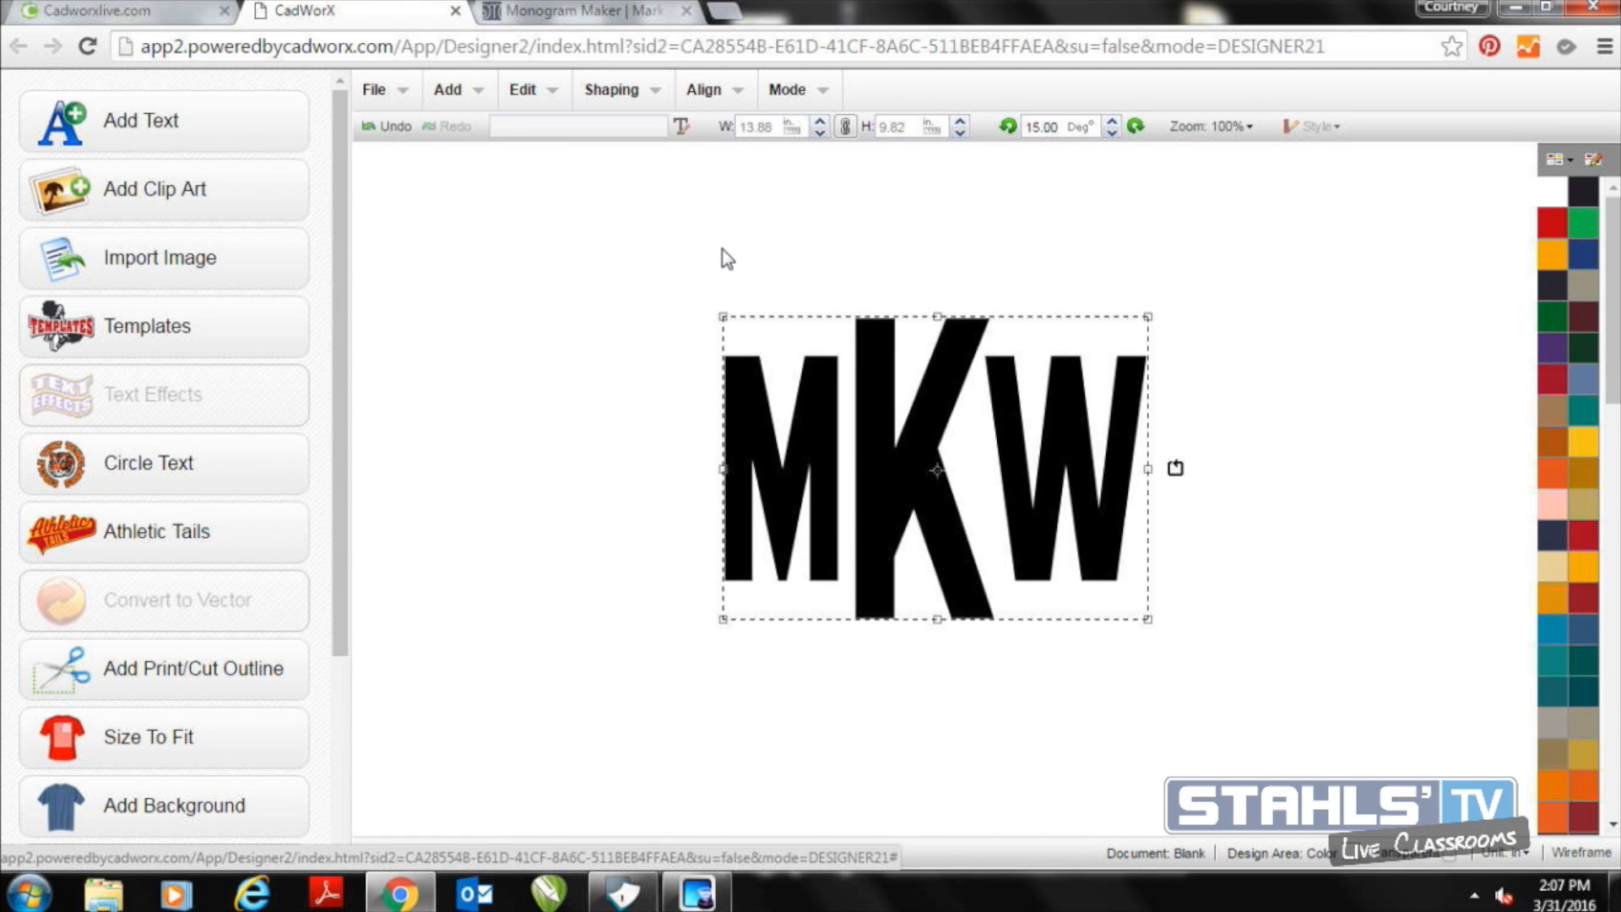
left_click(373, 204)
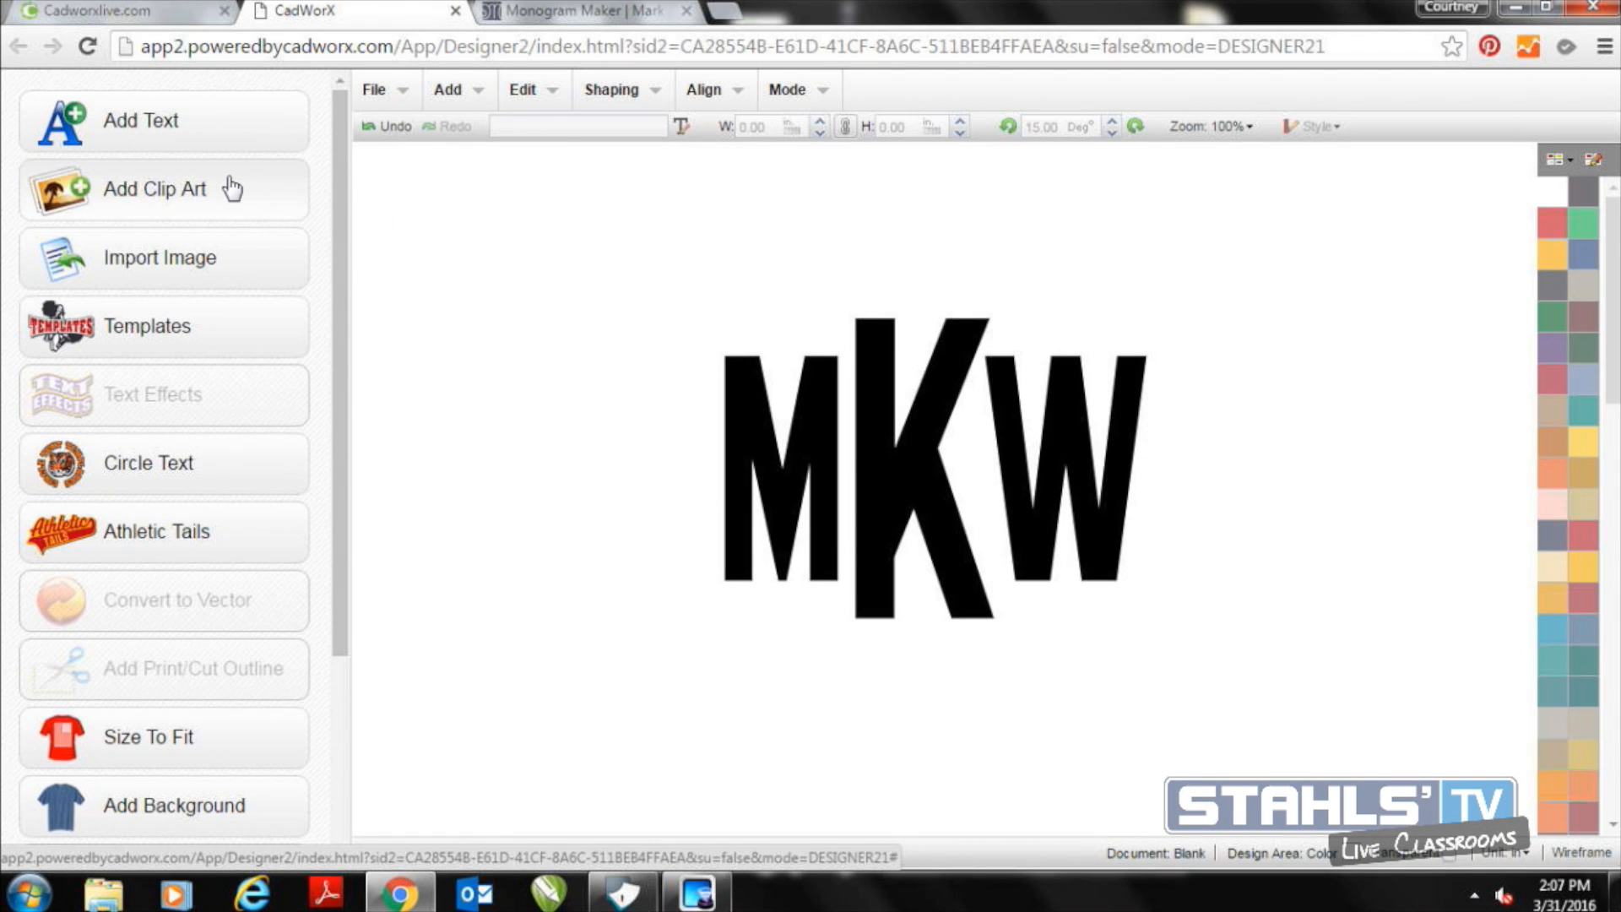
Weld the three monogram letters into a single object and shift it slightly down and left on the canvas
left_click_drag(665, 272, 1260, 696)
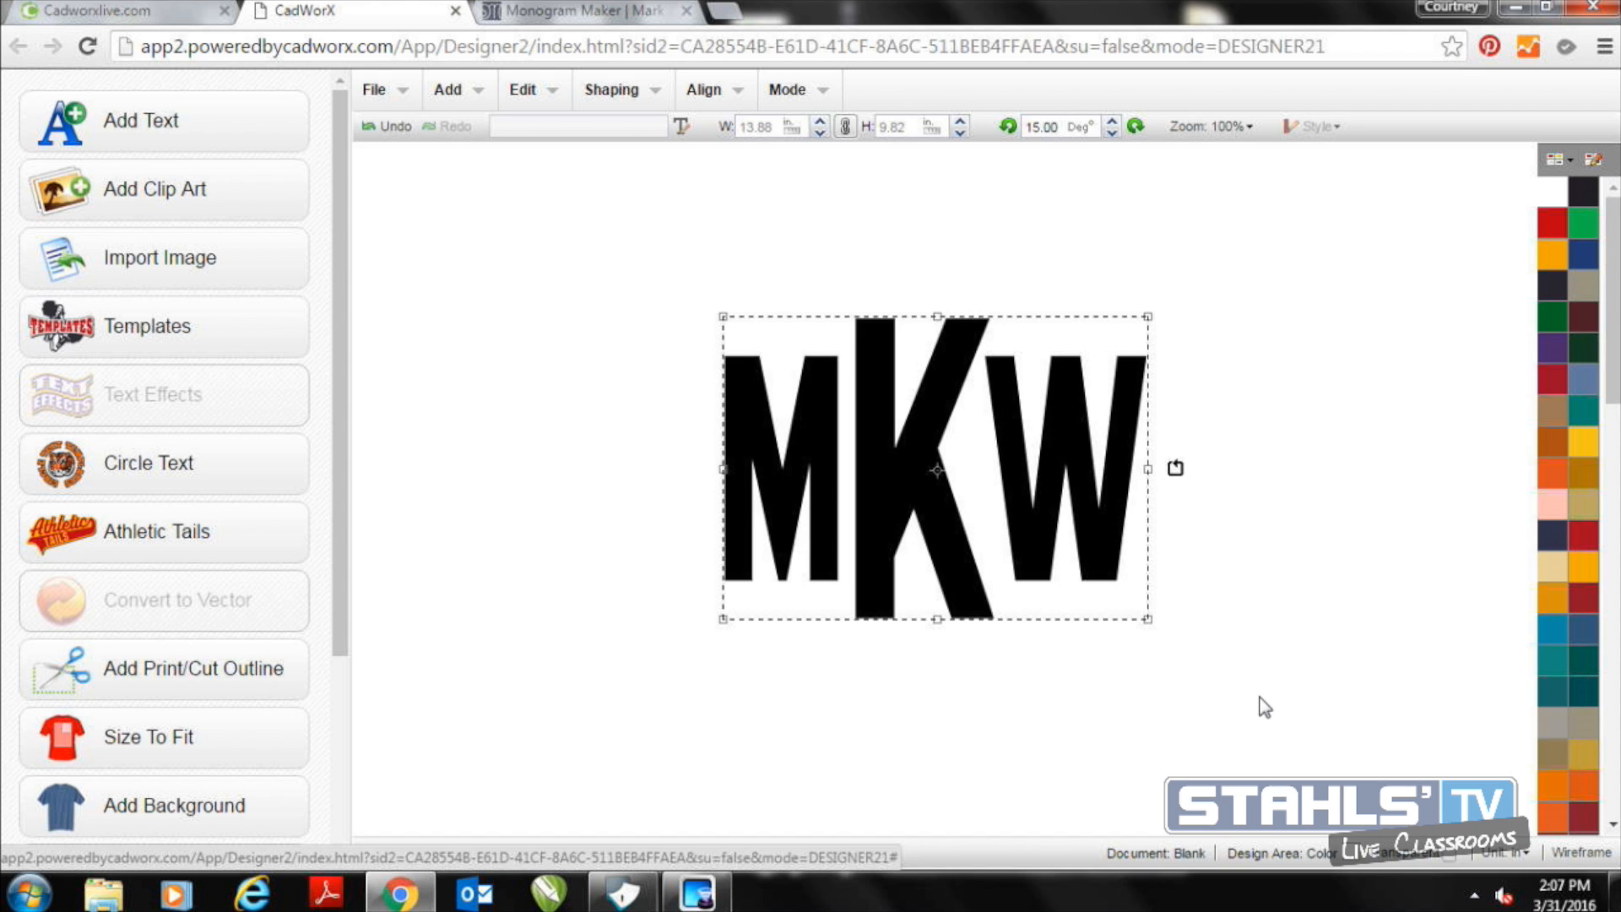
left_click(614, 91)
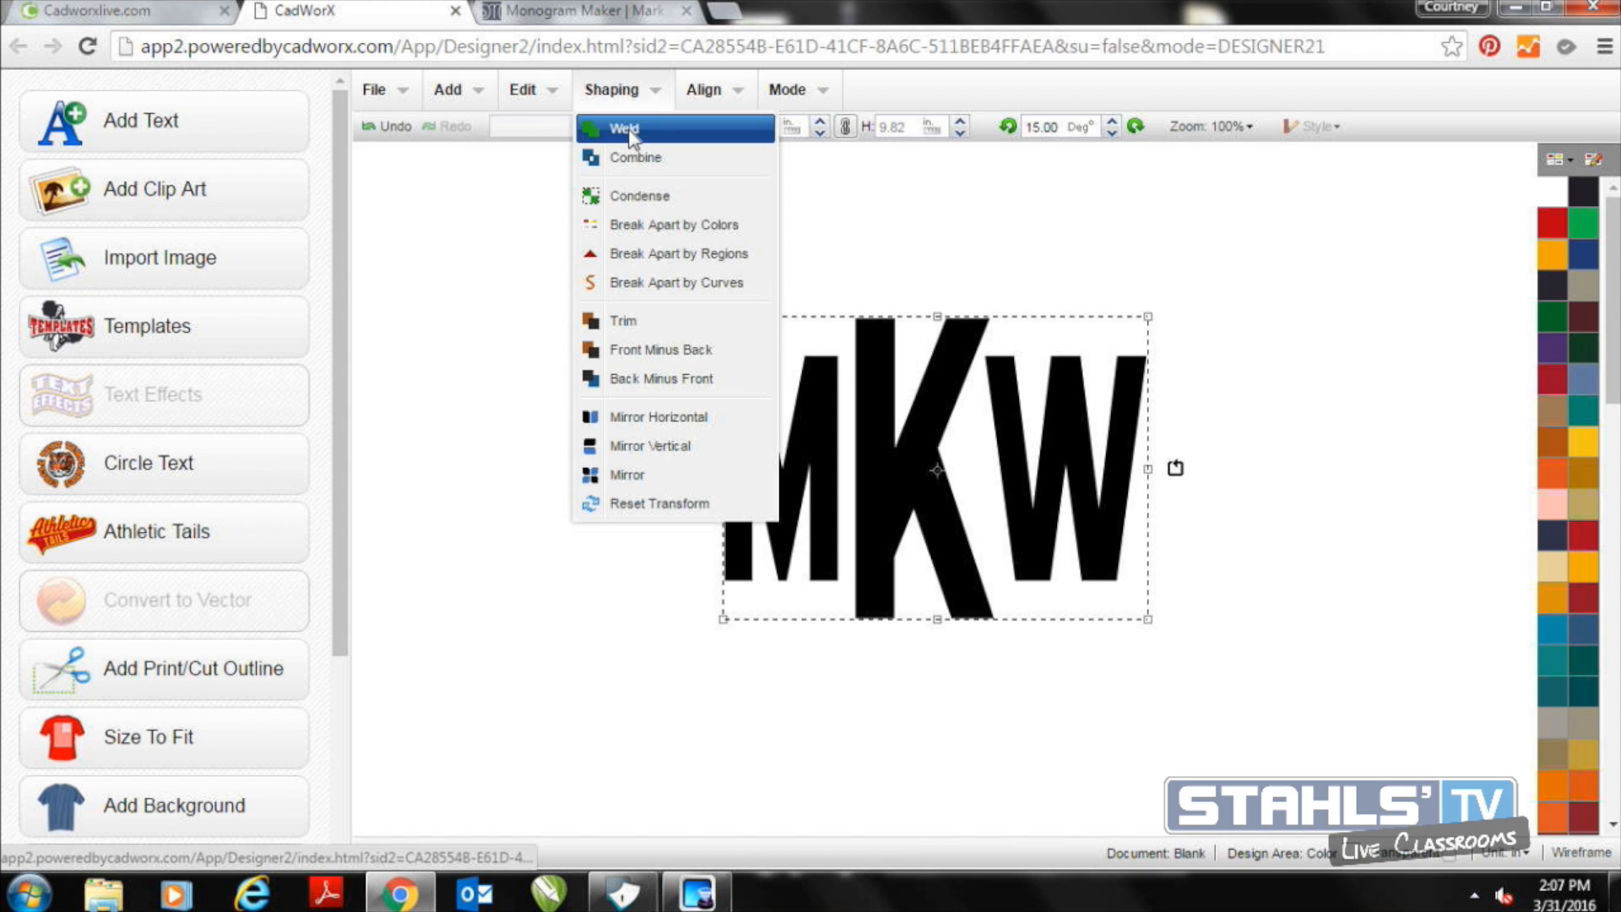
left_click(627, 128)
left_click_drag(809, 469, 857, 491)
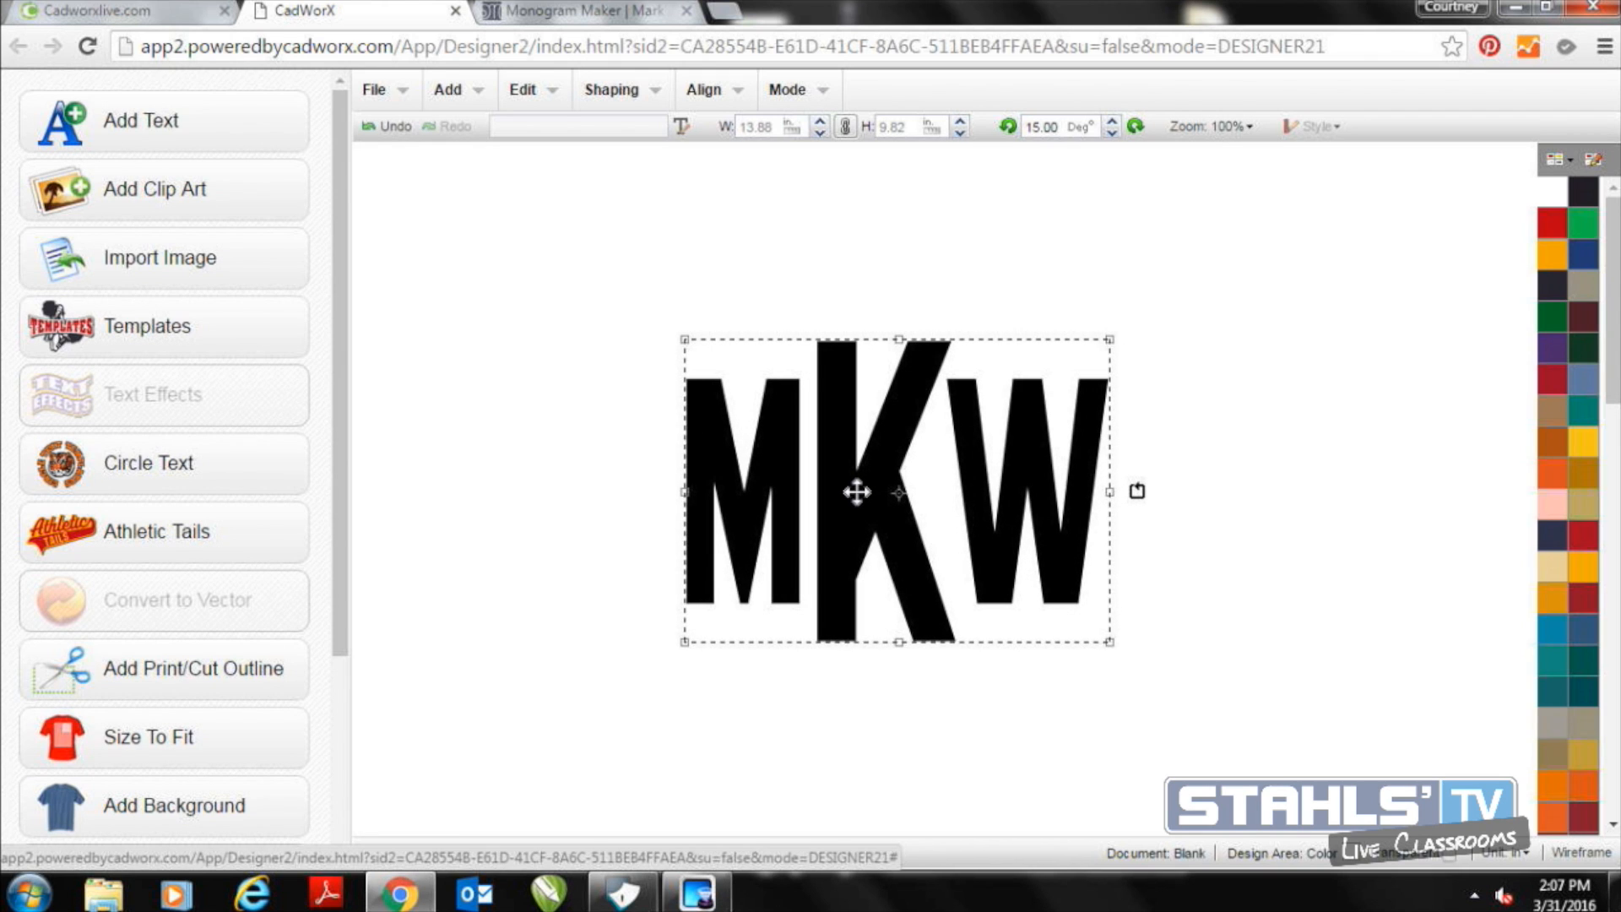
Search the clip art for "circle" and insert the navy ring named Circles
left_click(268, 202)
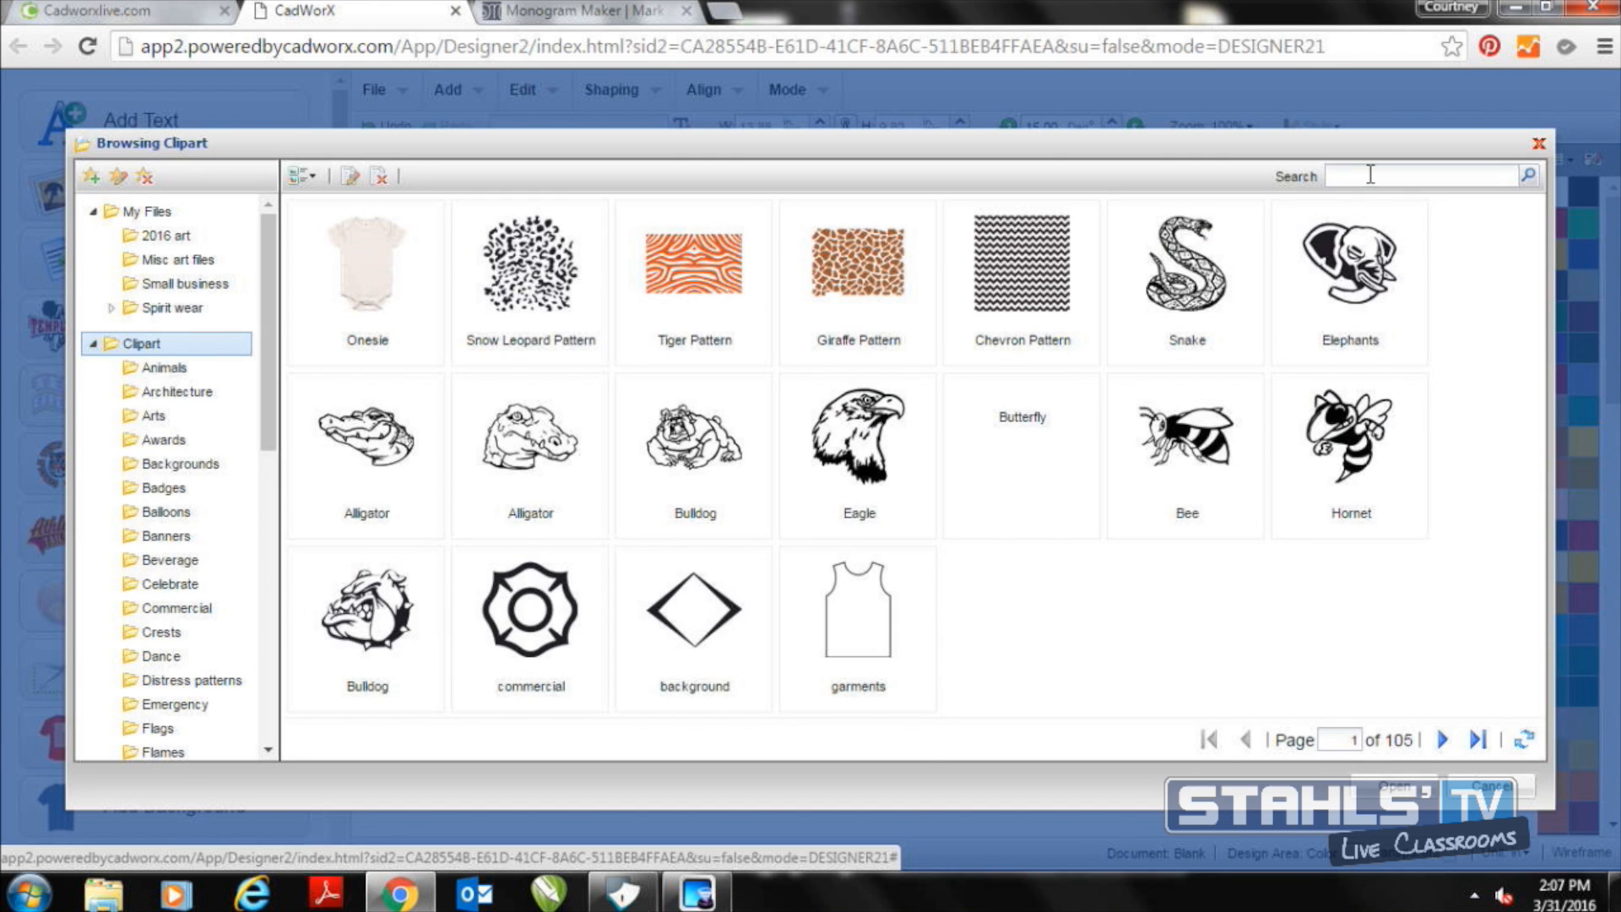
type("circle")
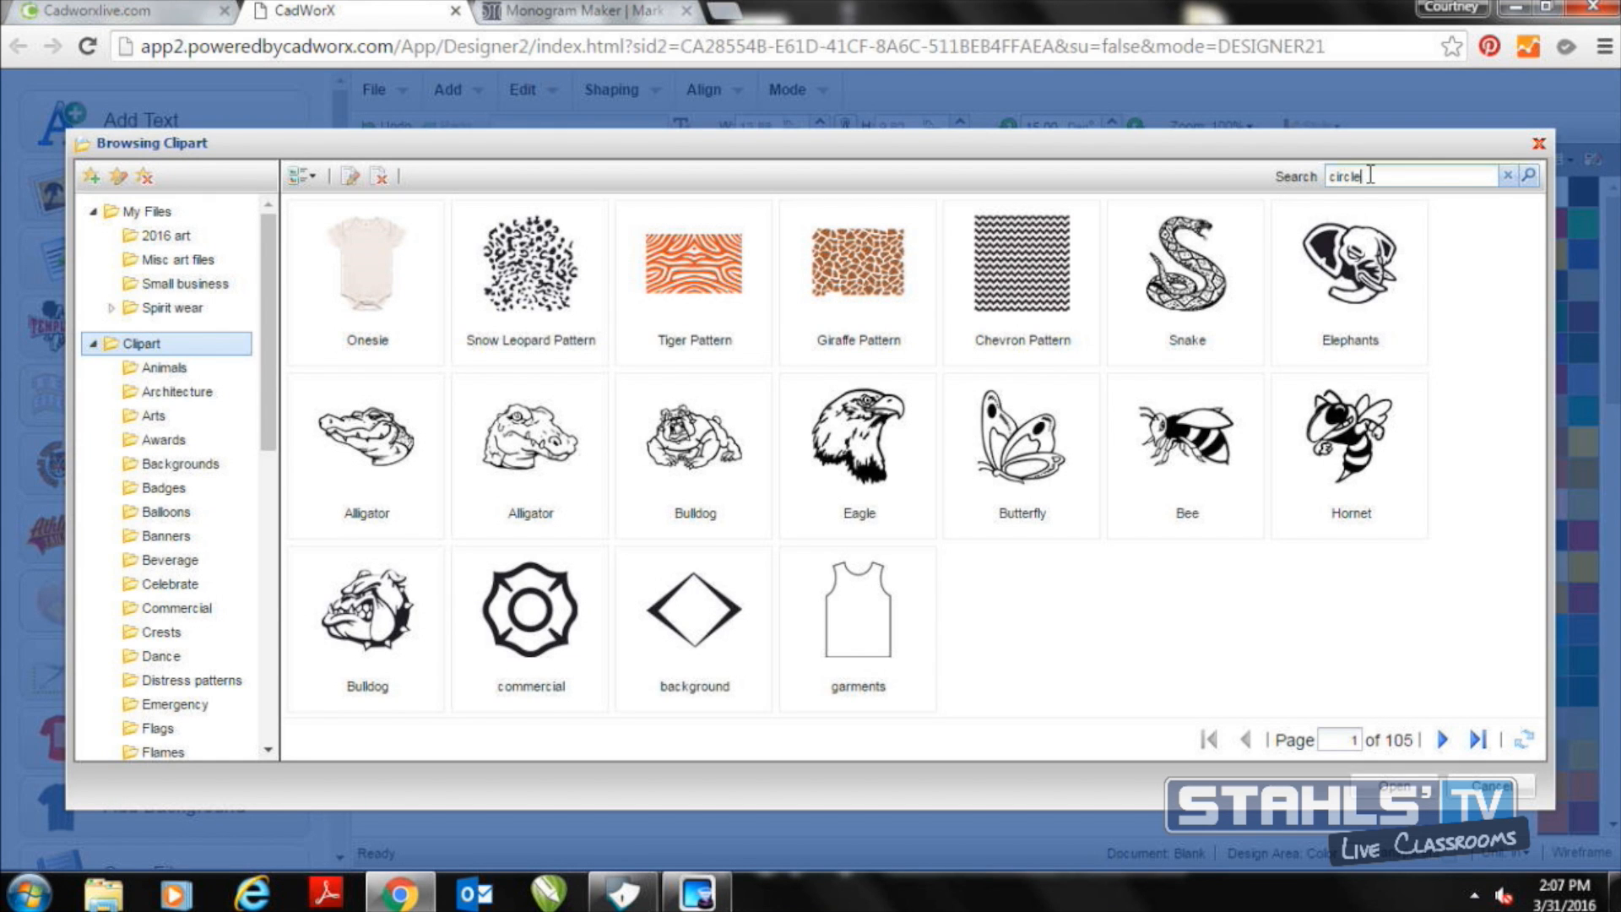
key("Return")
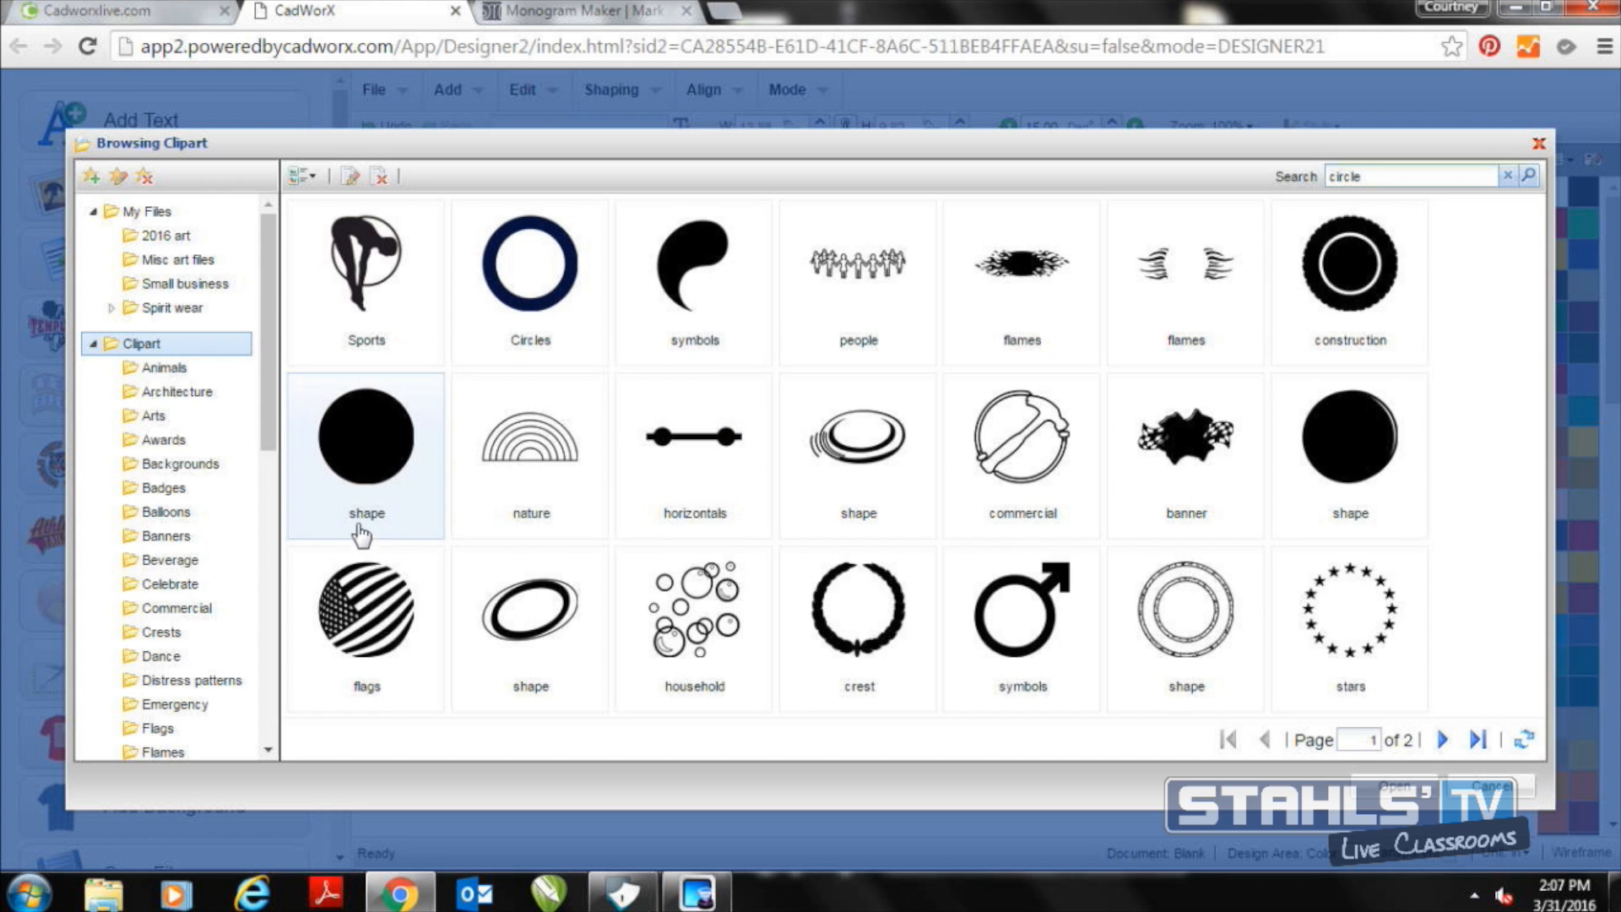
double_click(539, 316)
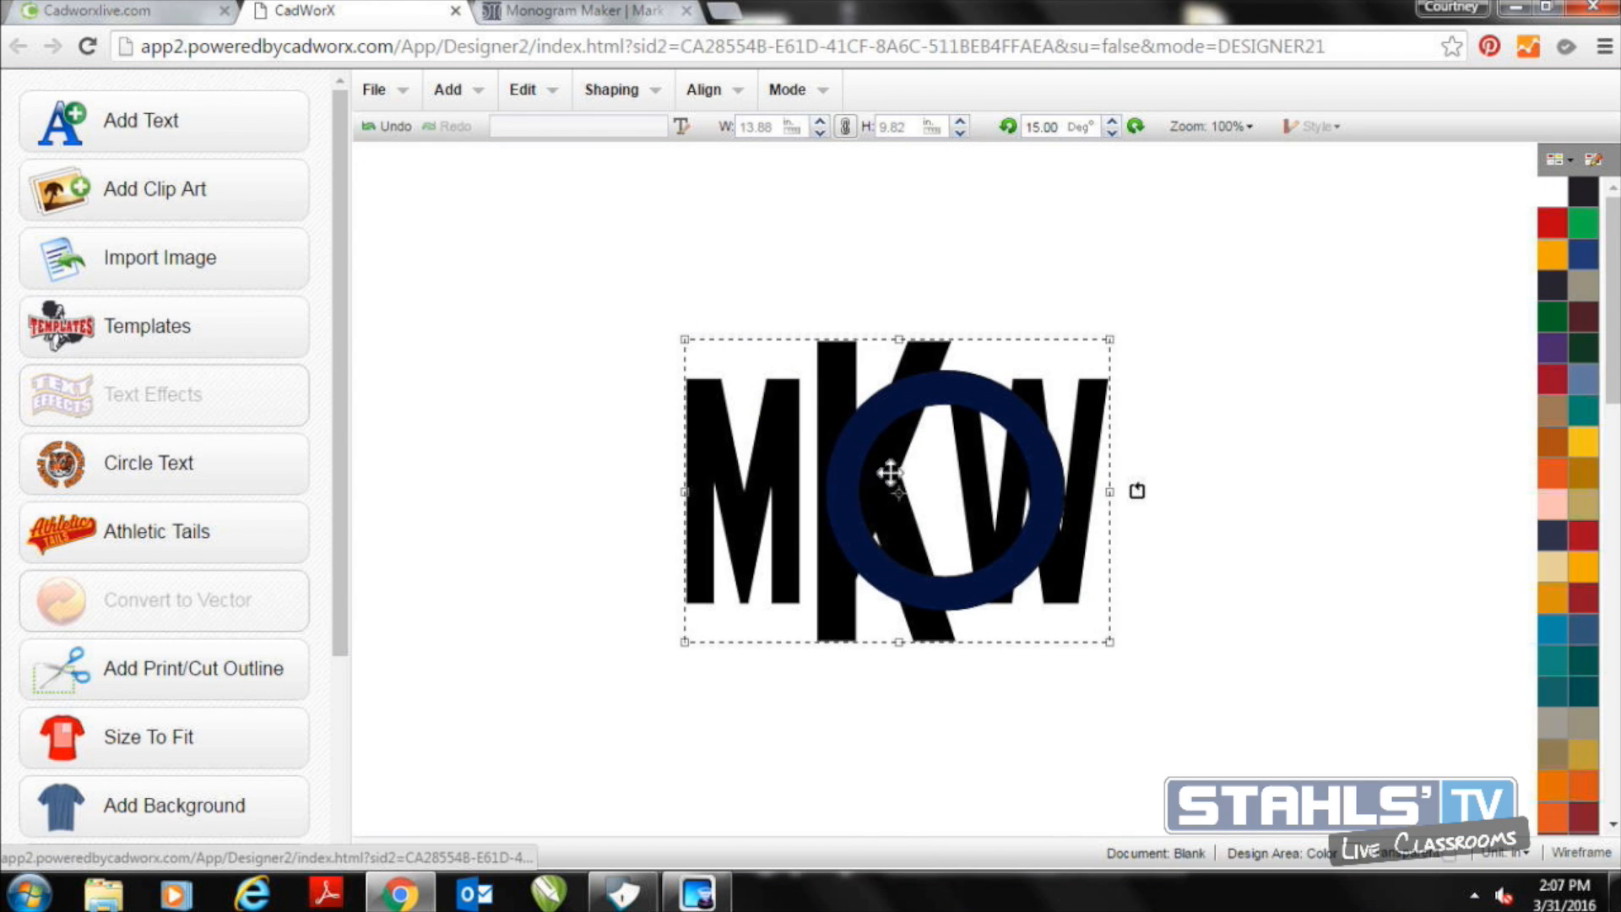
Enlarge the navy ring and position it so that it encircles the whole MKW monogram
left_click(1342, 556)
left_click_drag(1046, 450, 782, 347)
left_click_drag(812, 505, 1271, 785)
left_click_drag(1187, 724, 1148, 600)
left_click(1310, 622)
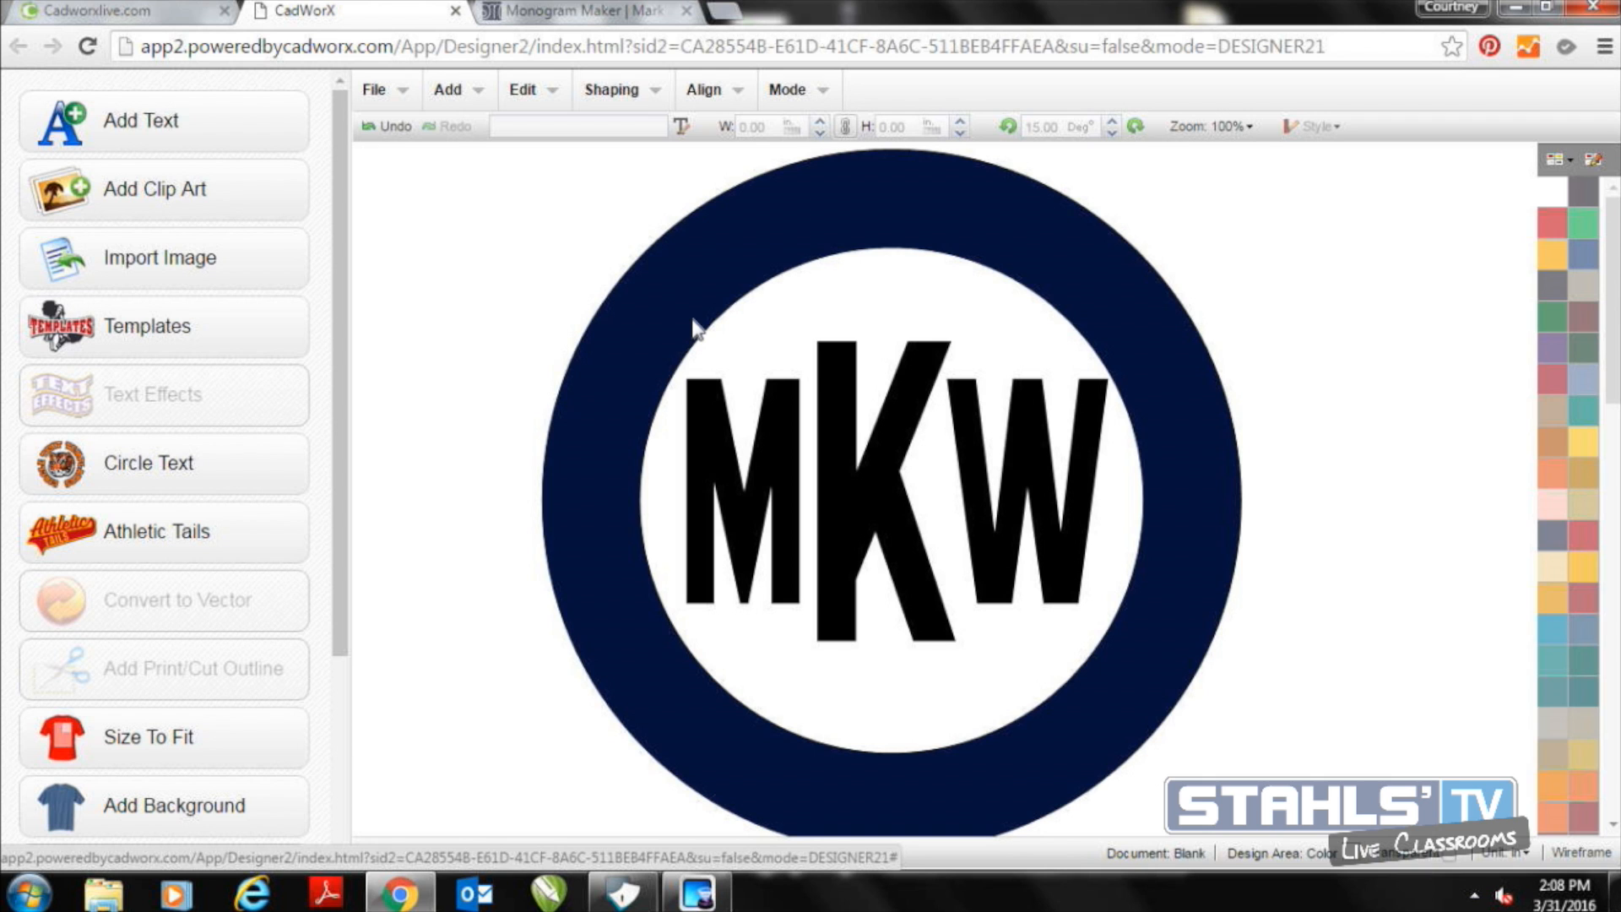
Examine the raster and vector file types offered for exporting the design, then leave without exporting
left_click(374, 90)
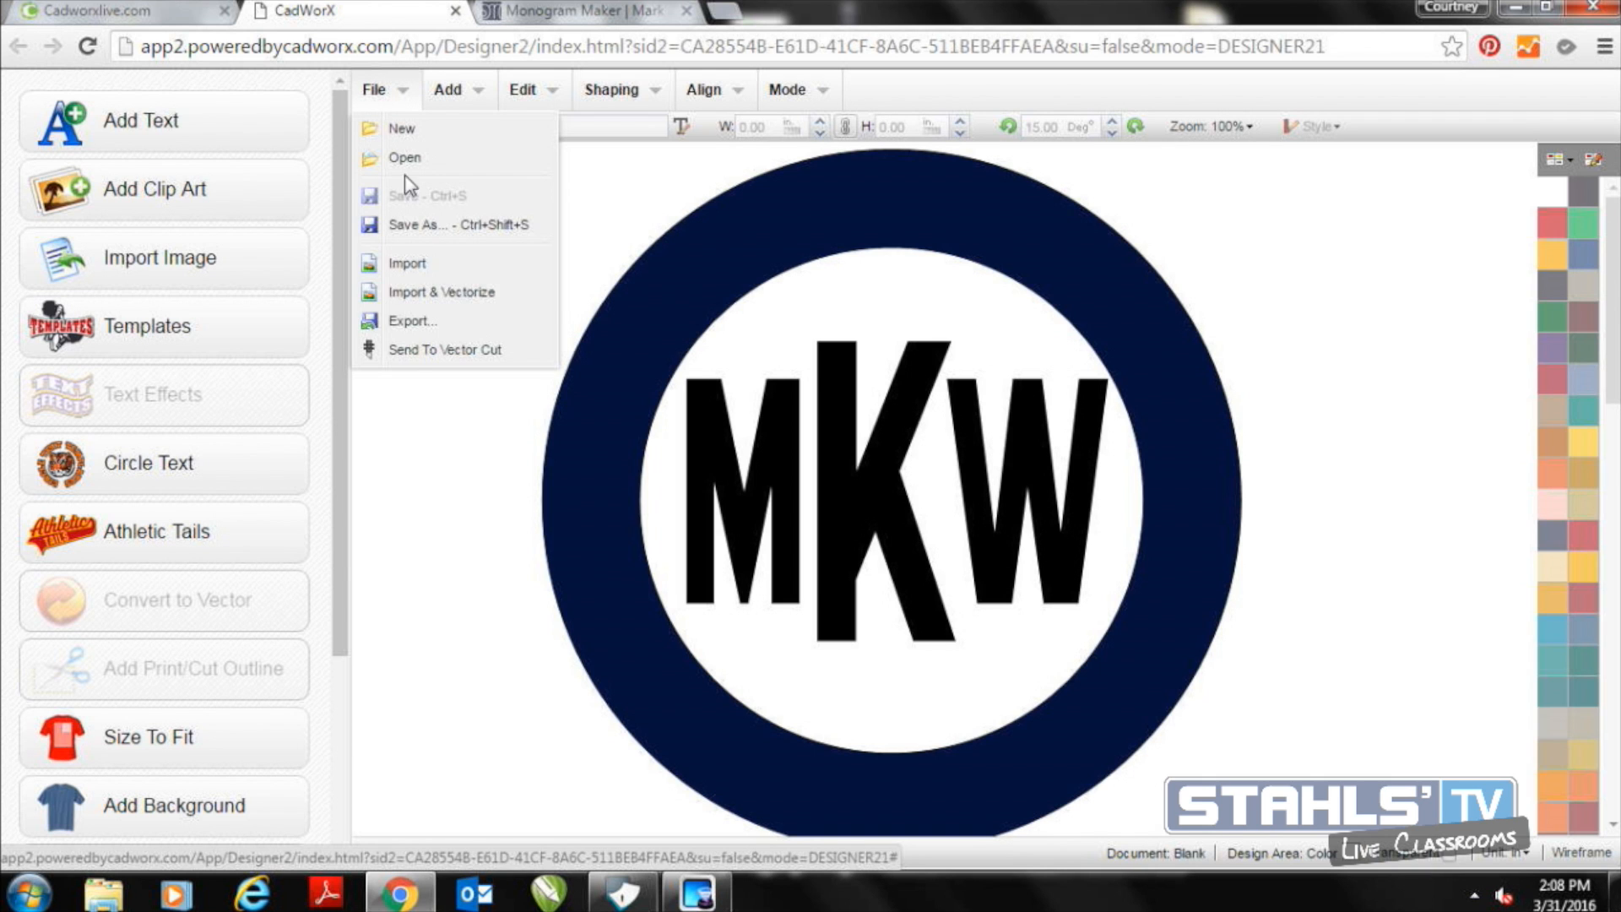
left_click(431, 322)
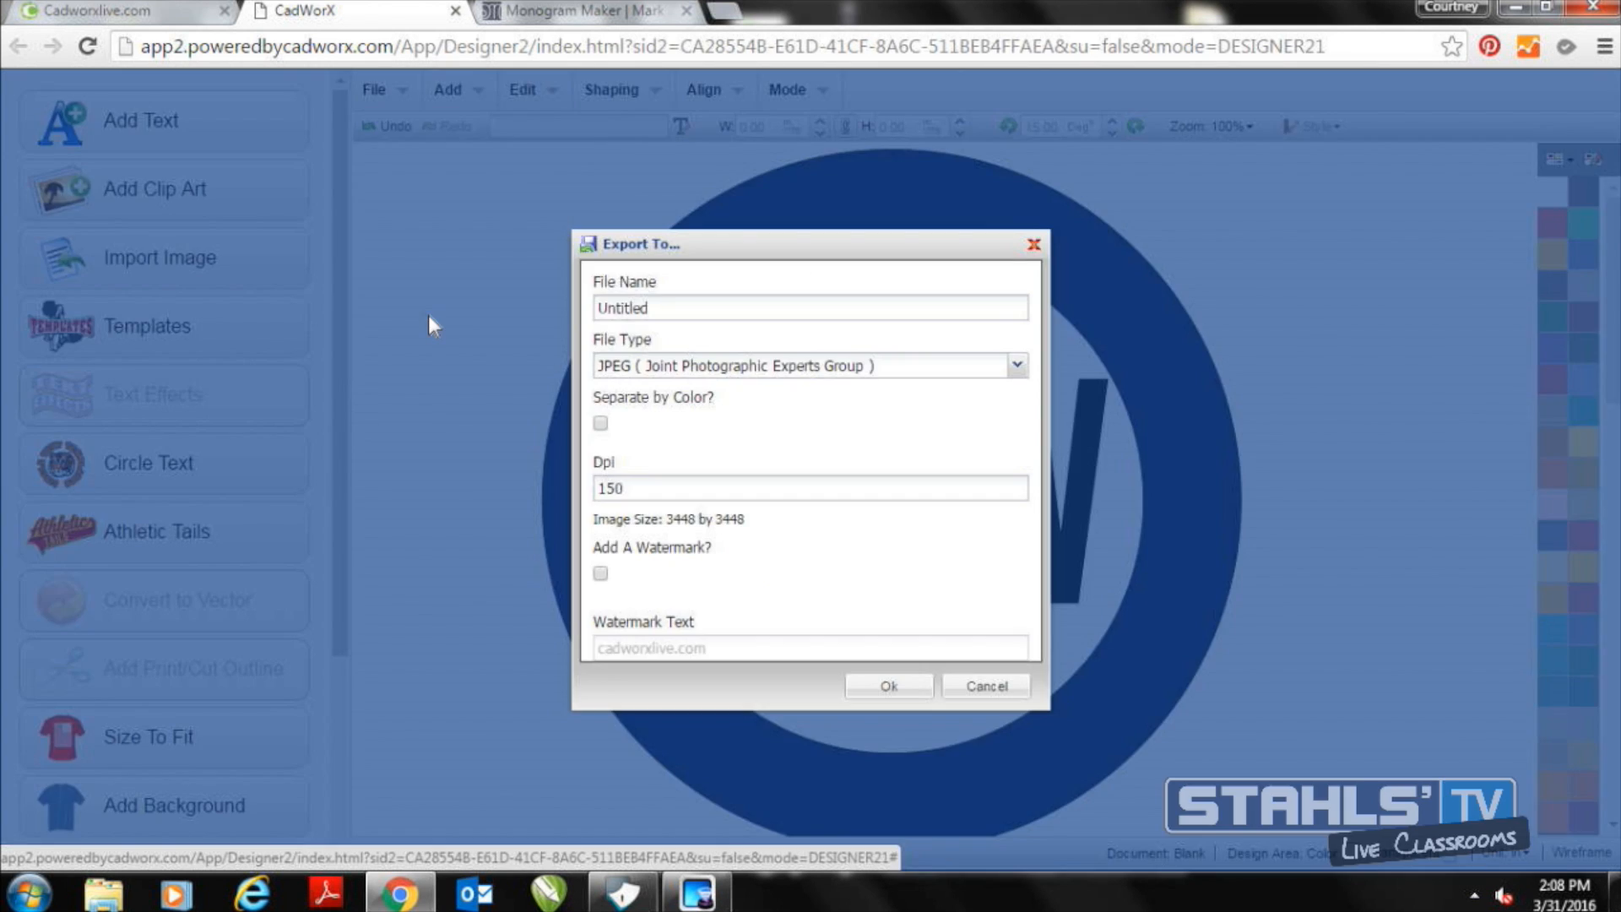
left_click(736, 370)
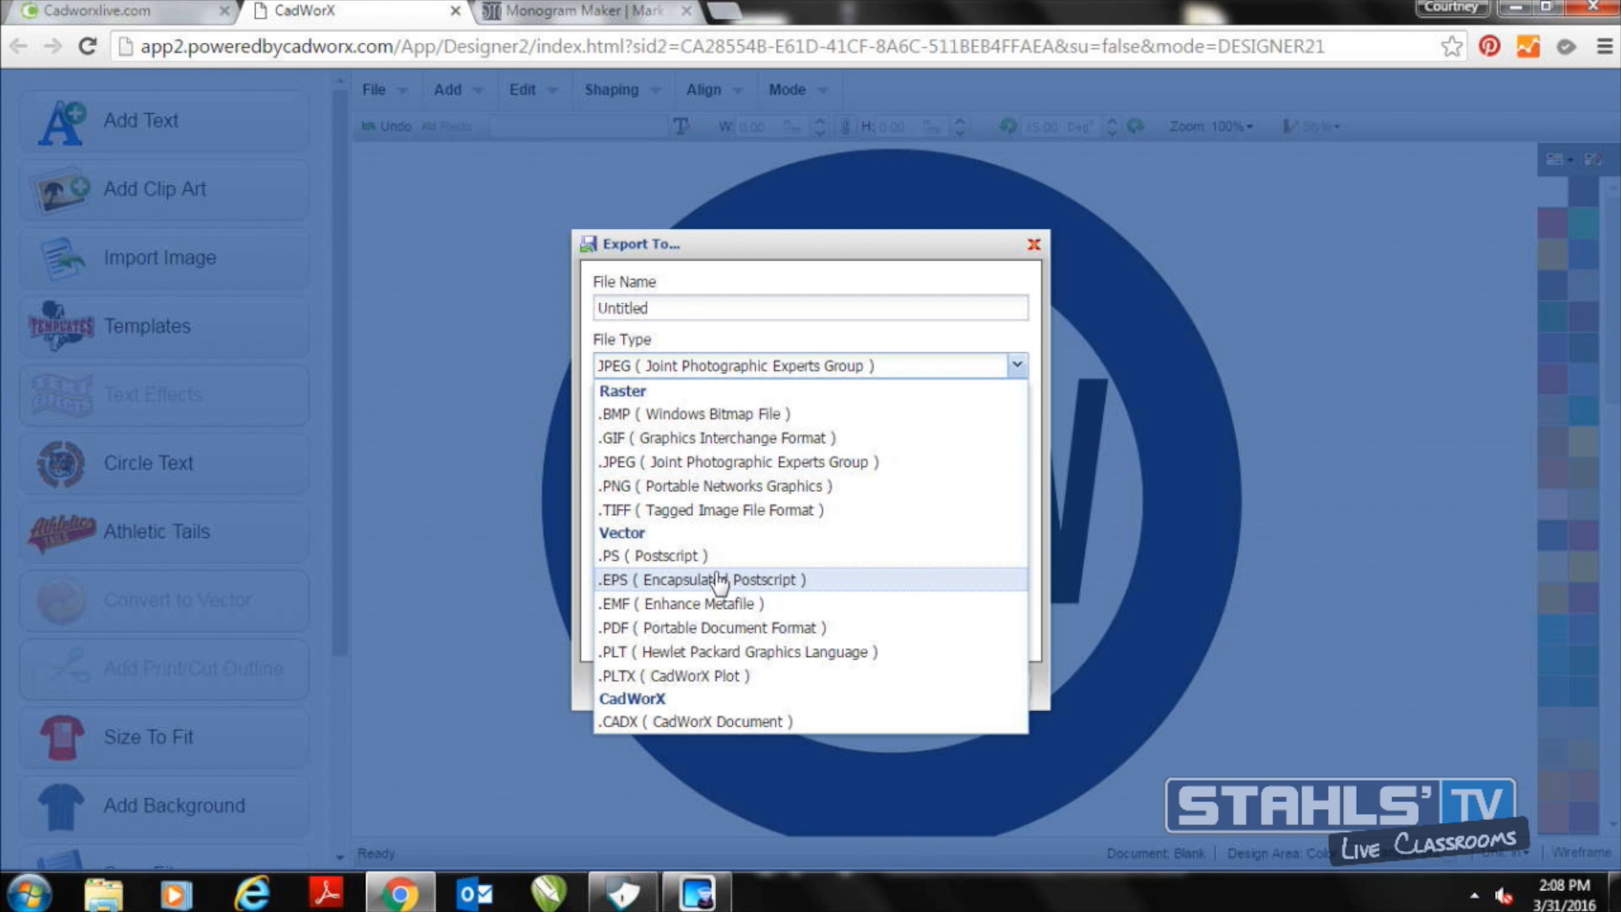
left_click(590, 659)
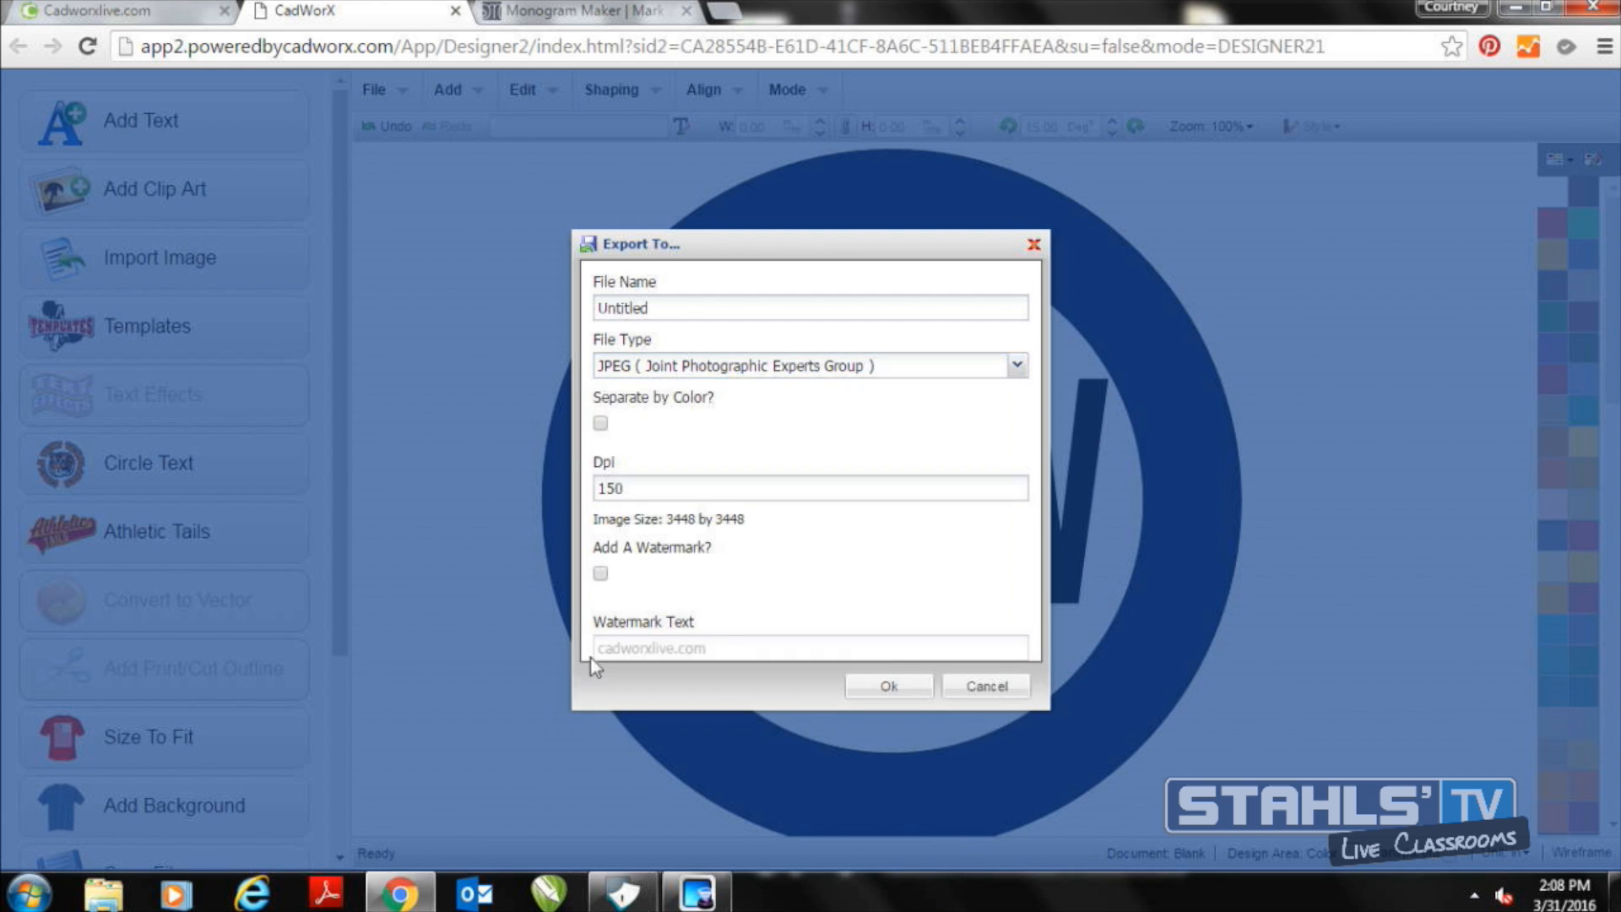
left_click(952, 694)
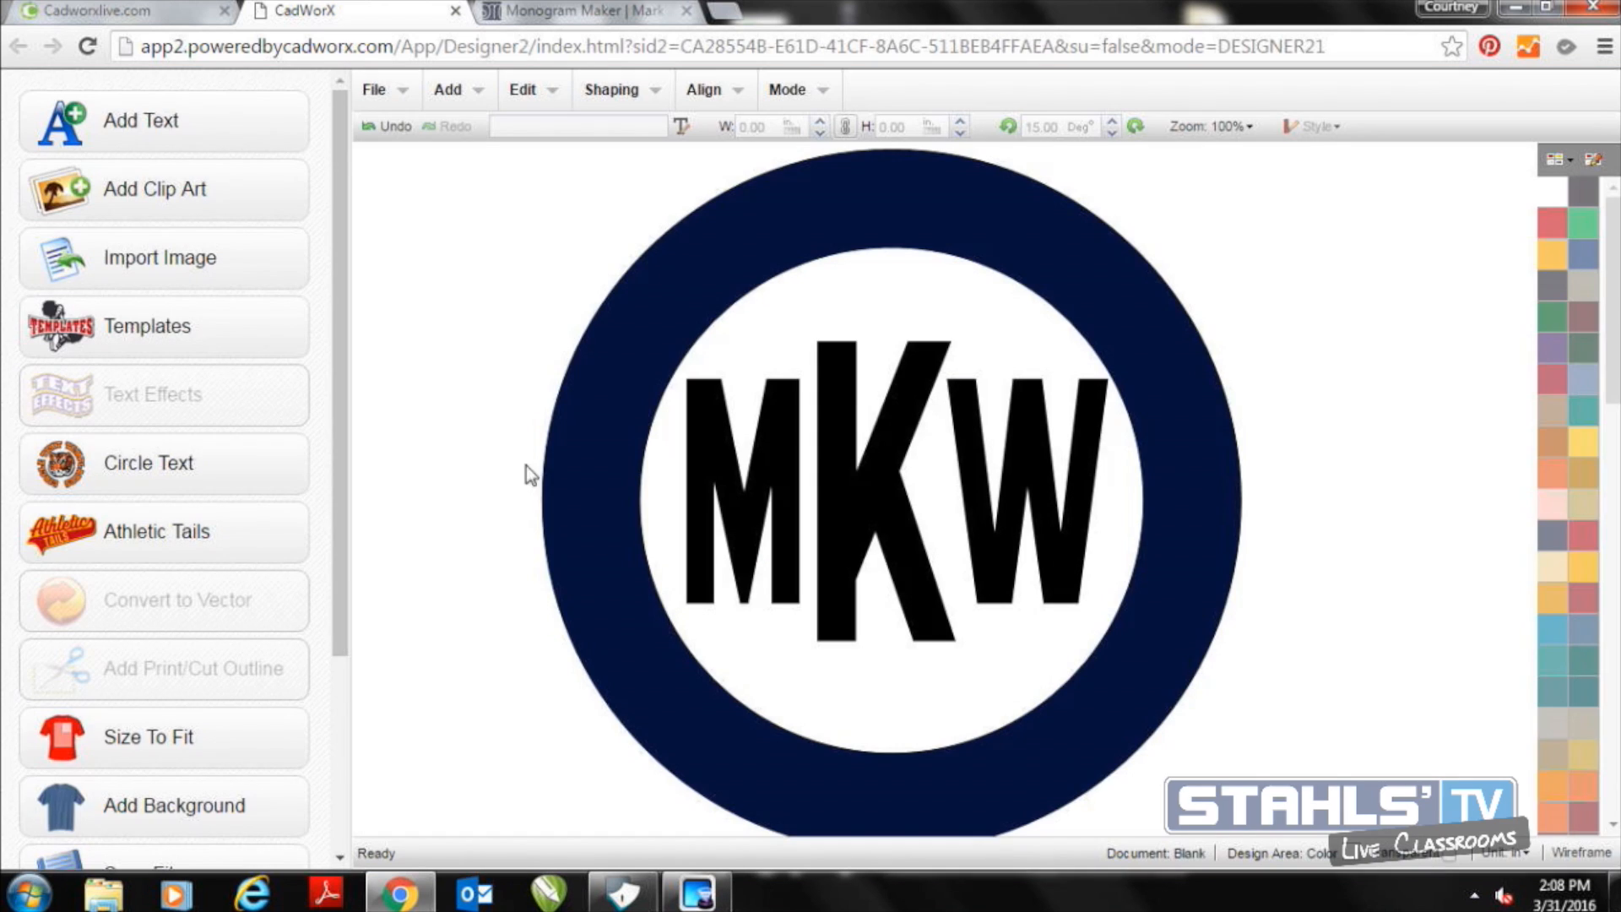
View the support downloads page on the Cadworxlive site, then return to the CadWorX designer
left_click(185, 9)
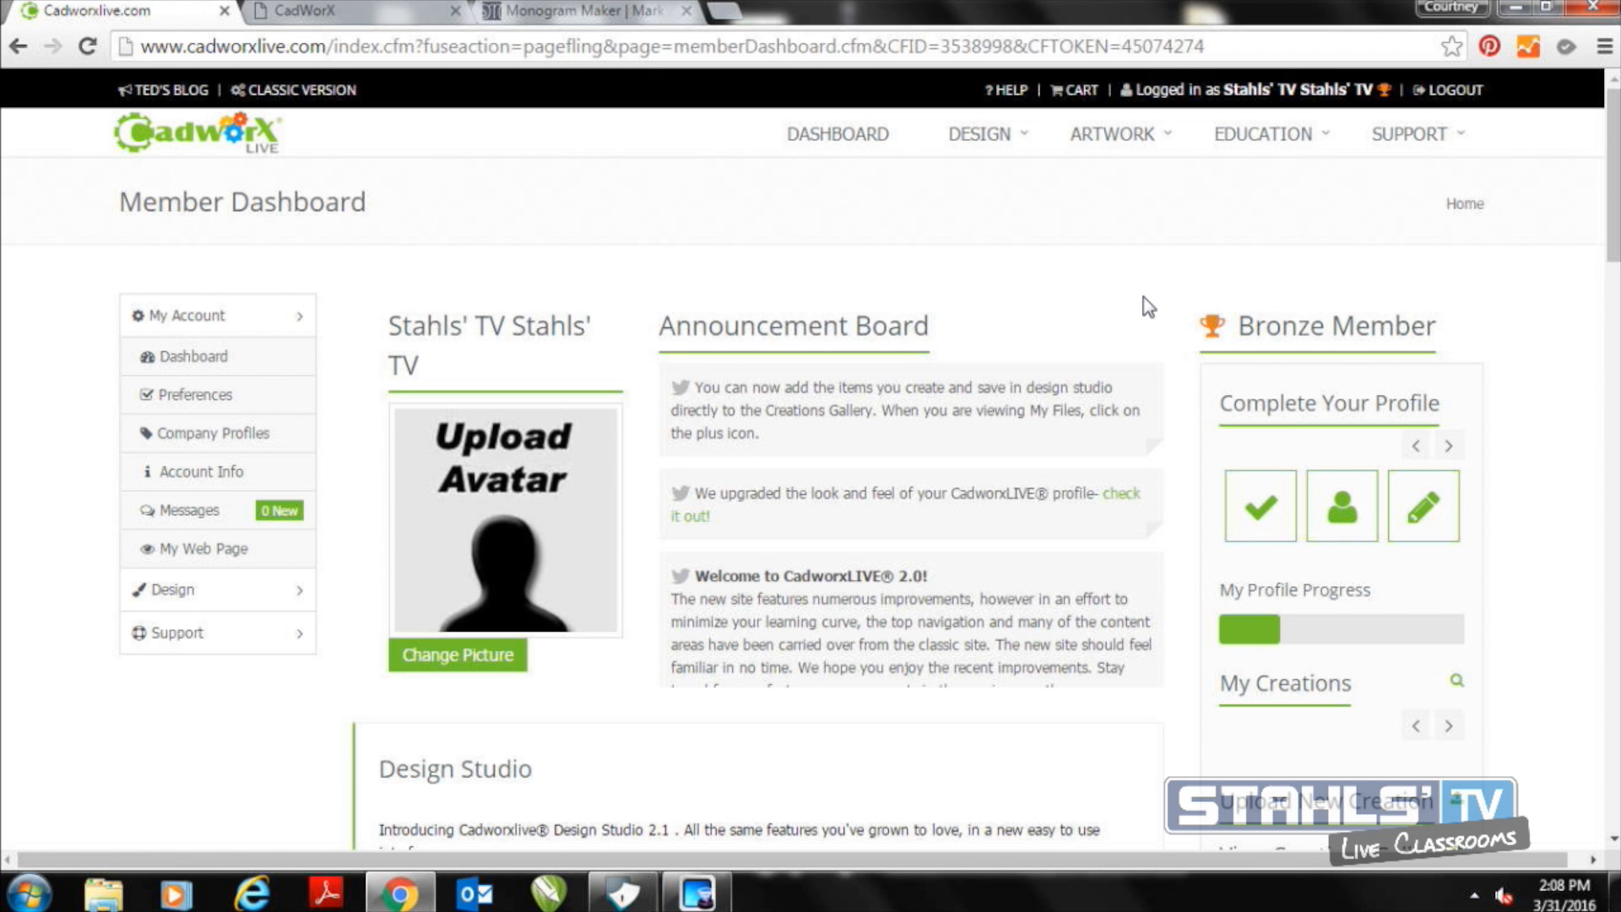
mouse_move(1412, 147)
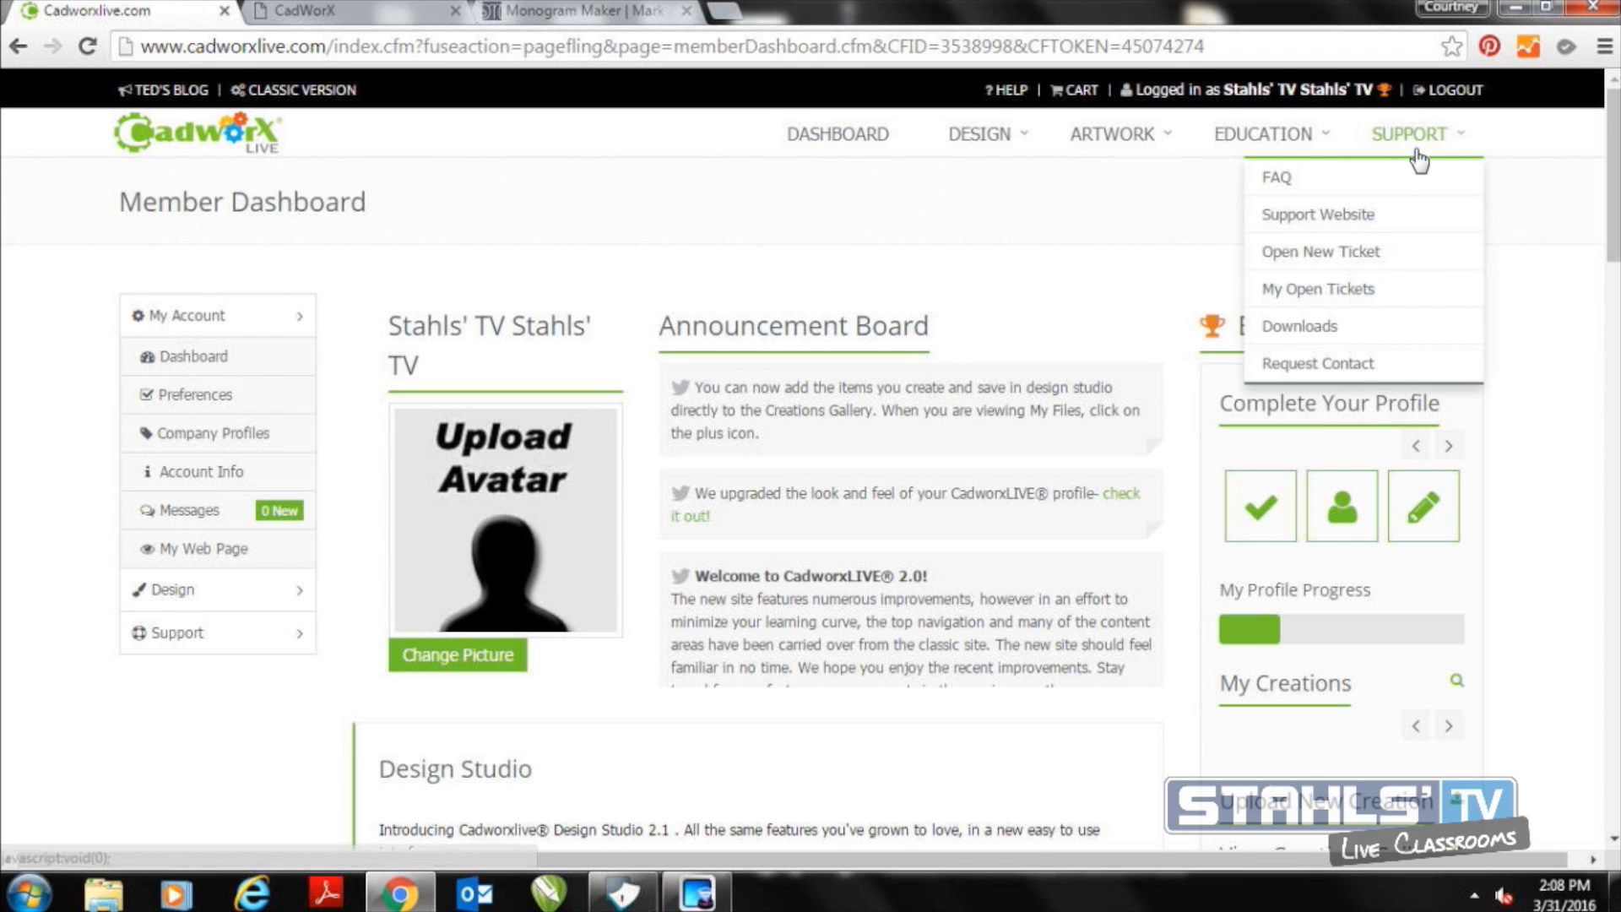
left_click(1340, 324)
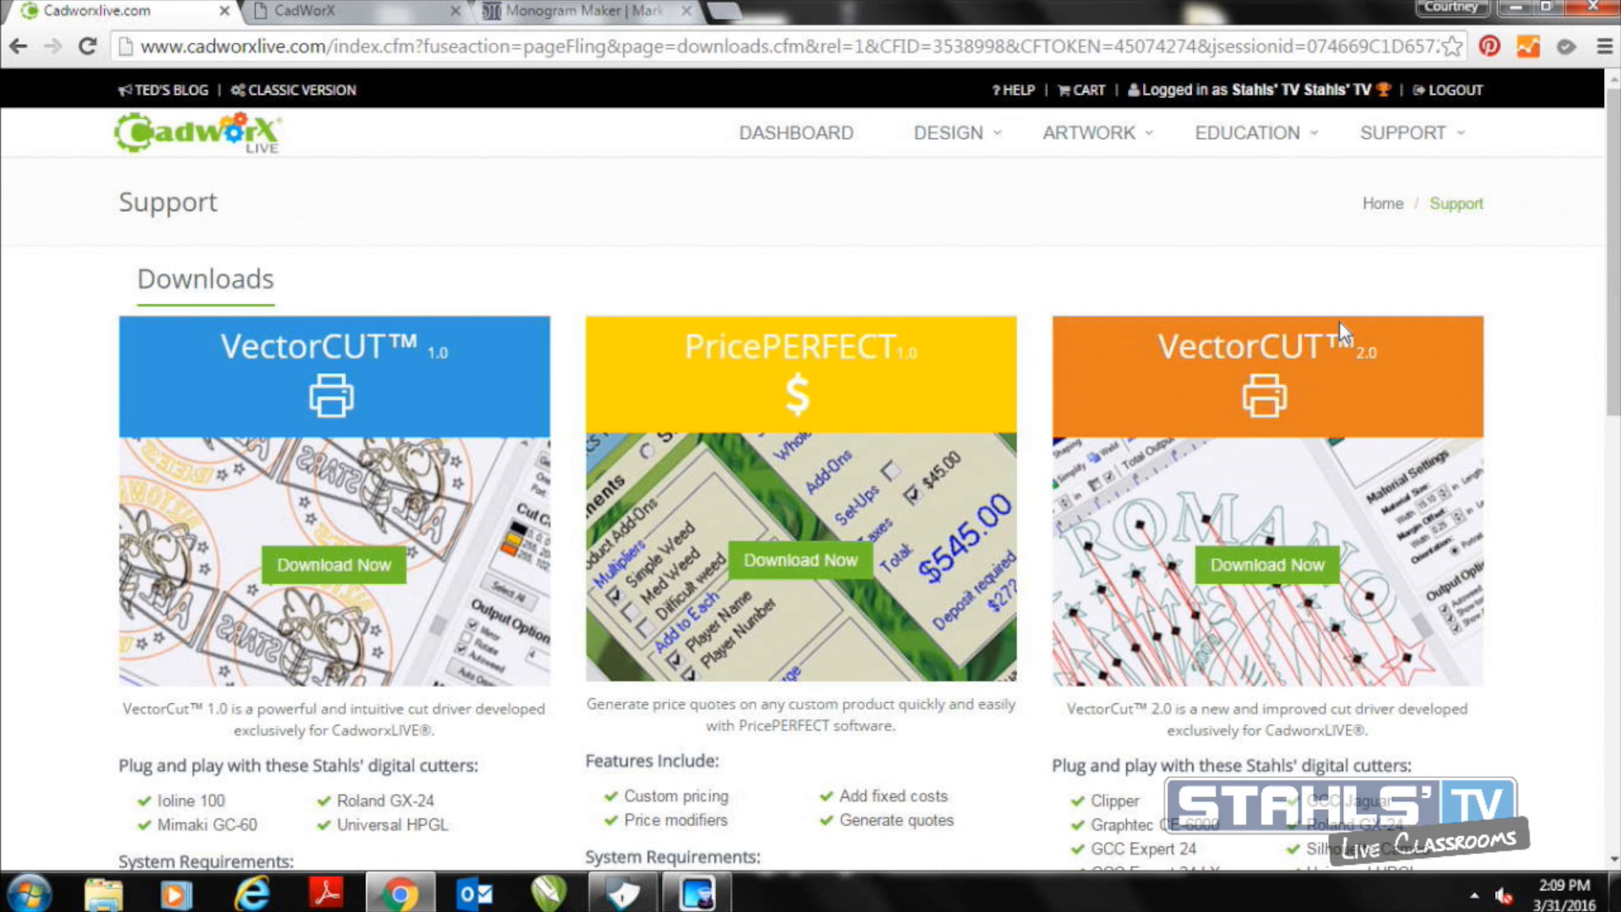
left_click(363, 11)
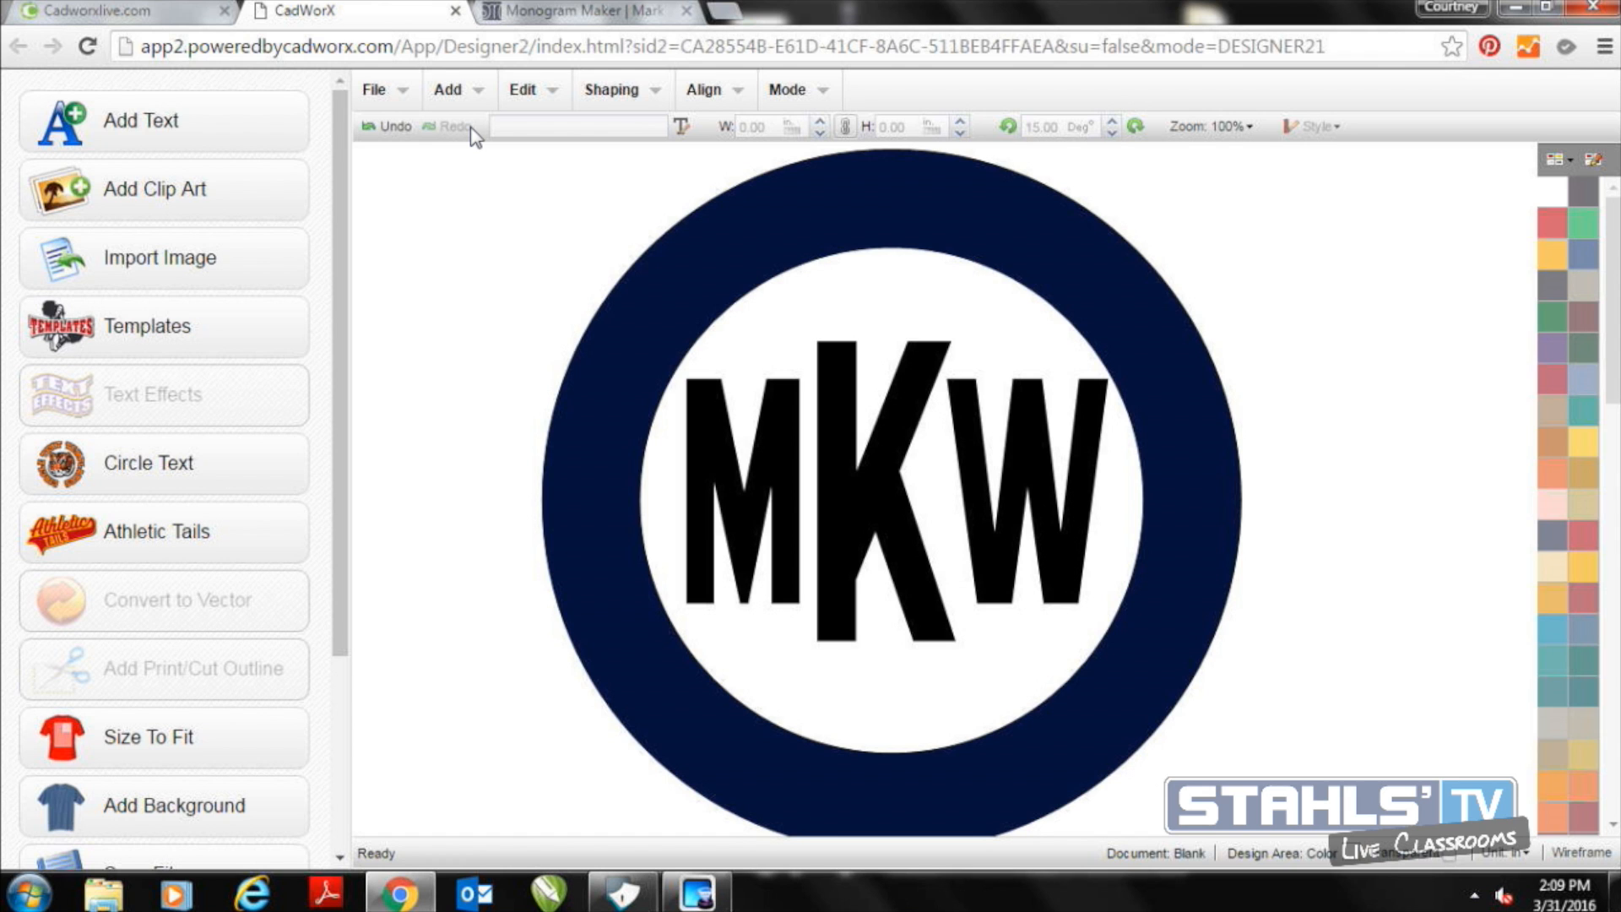
Delete the navy ring and the MKW monogram to clear the canvas
left_click(547, 267)
key("Delete")
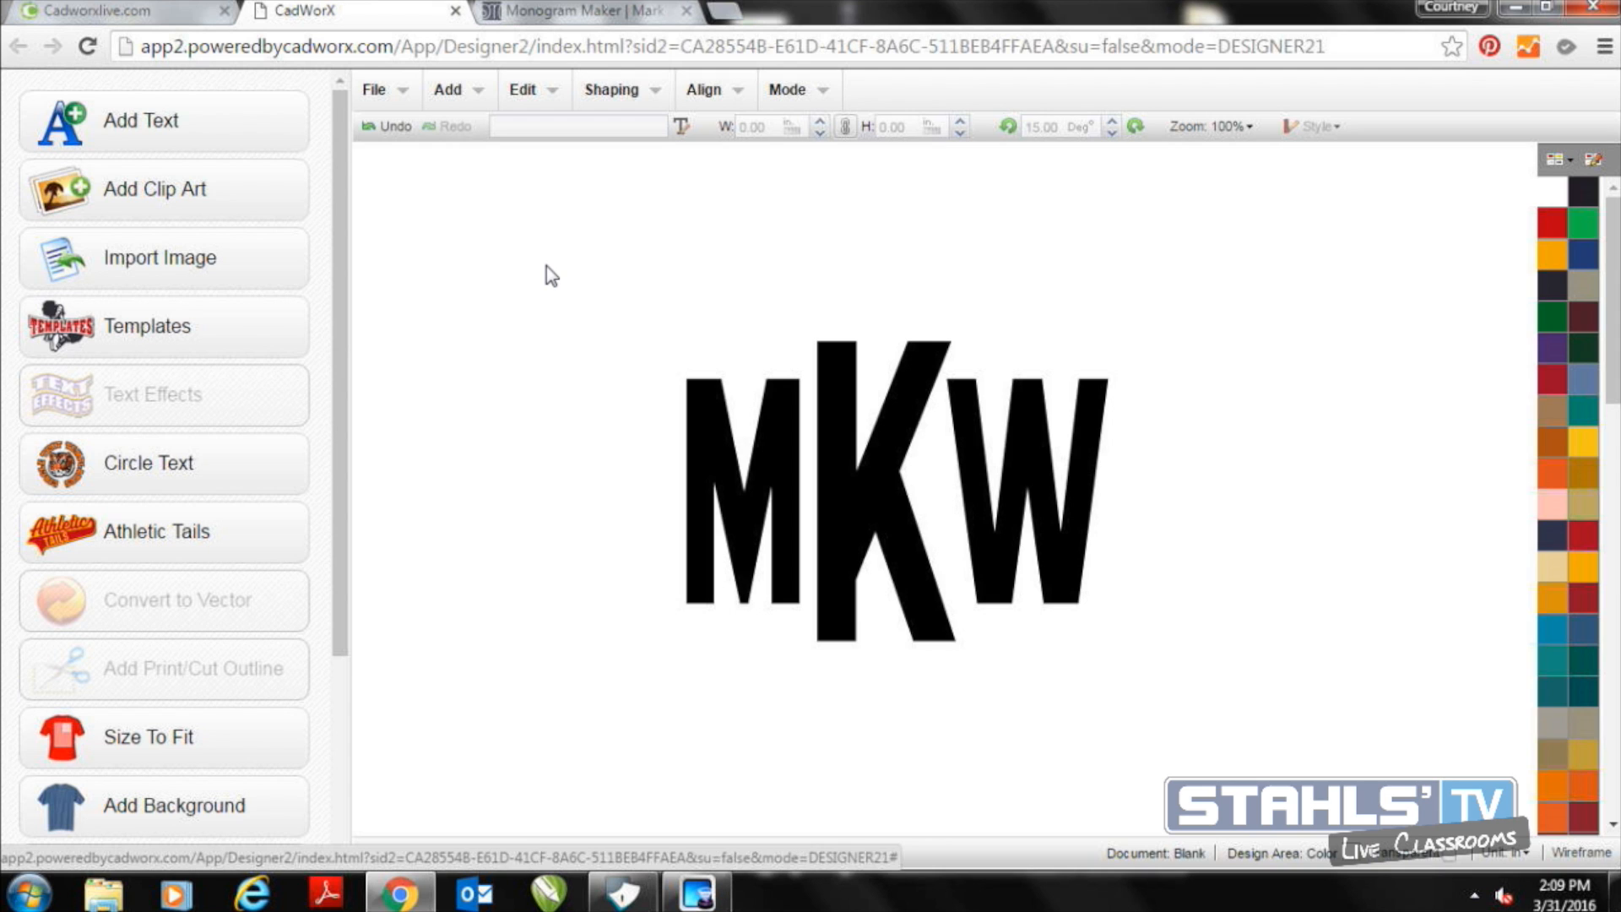
left_click(815, 429)
key("Delete")
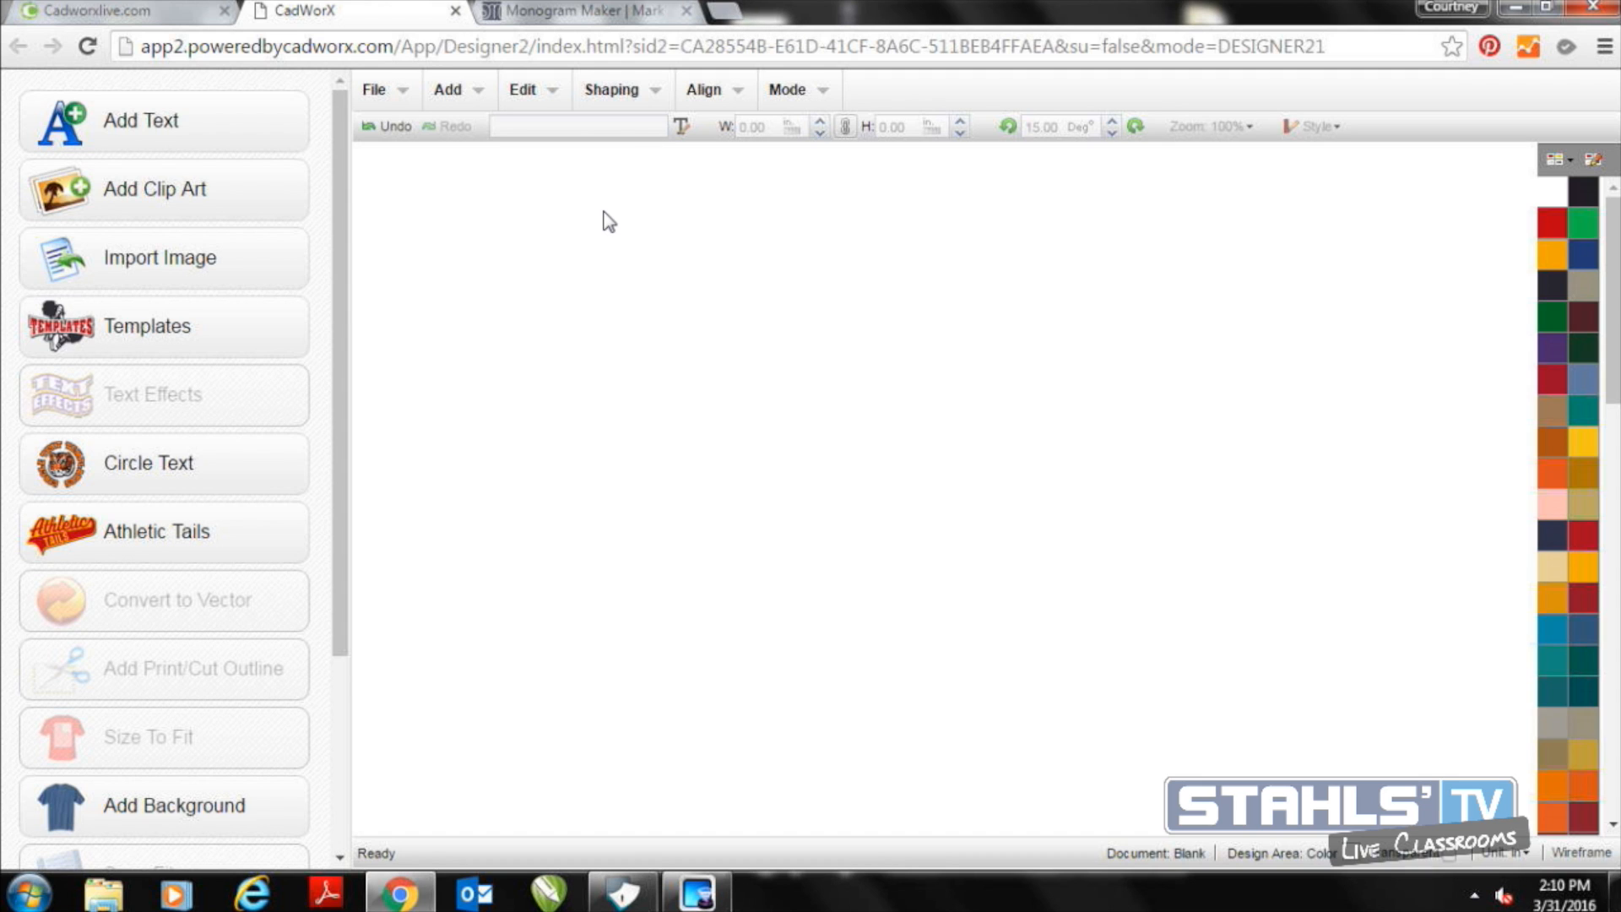
Start a new text object with the text MKW
left_click(270, 153)
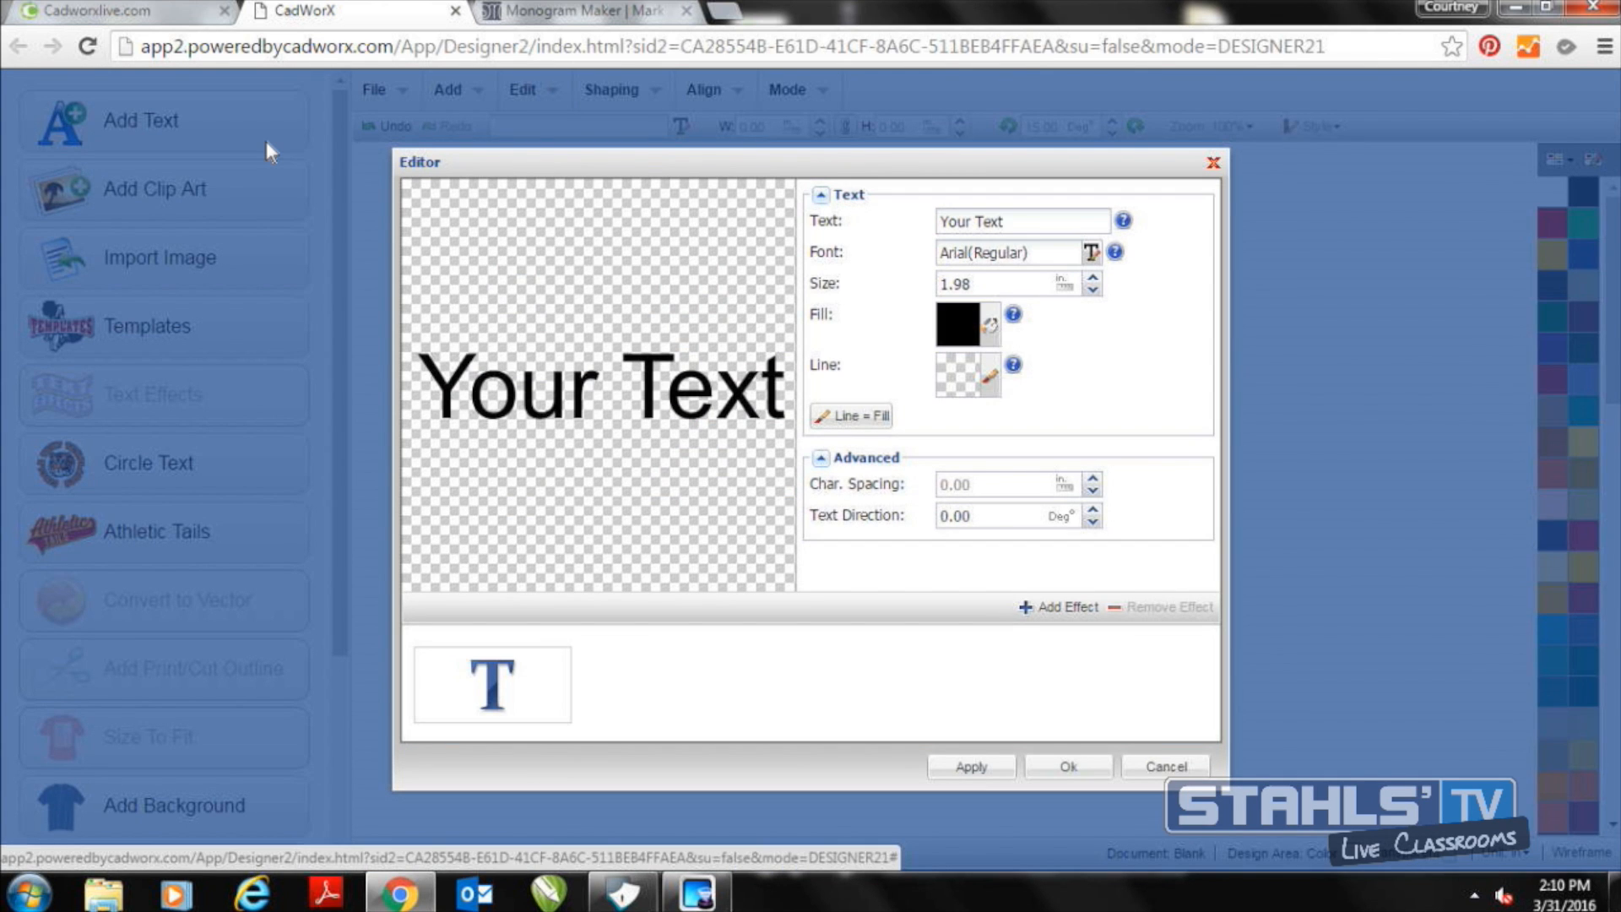
triple_click(988, 220)
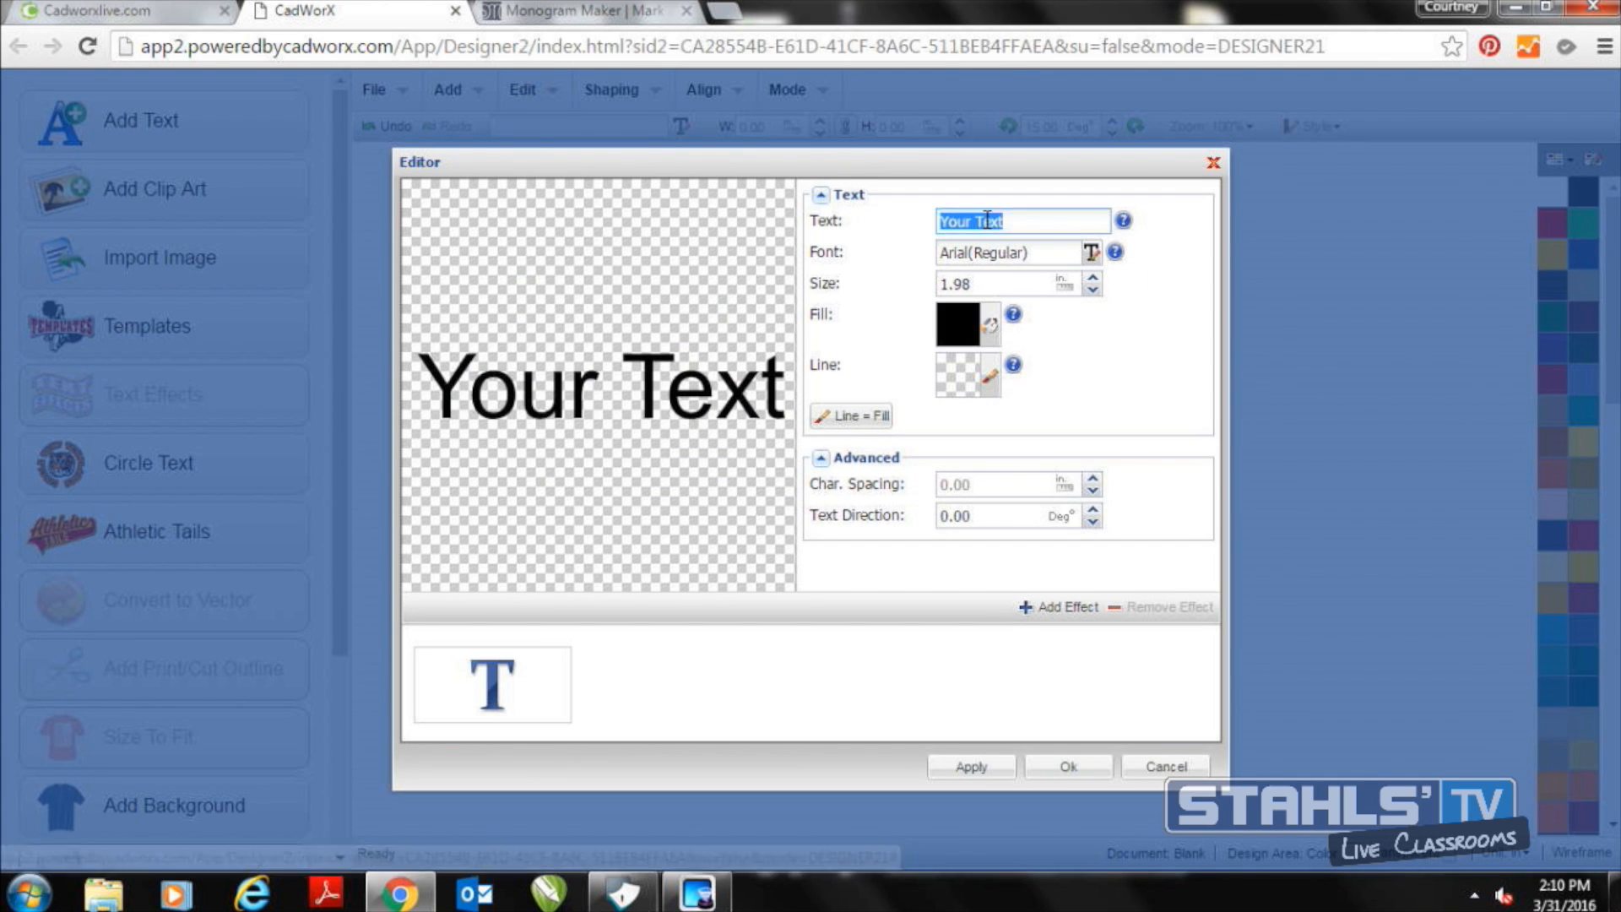
type("MKW")
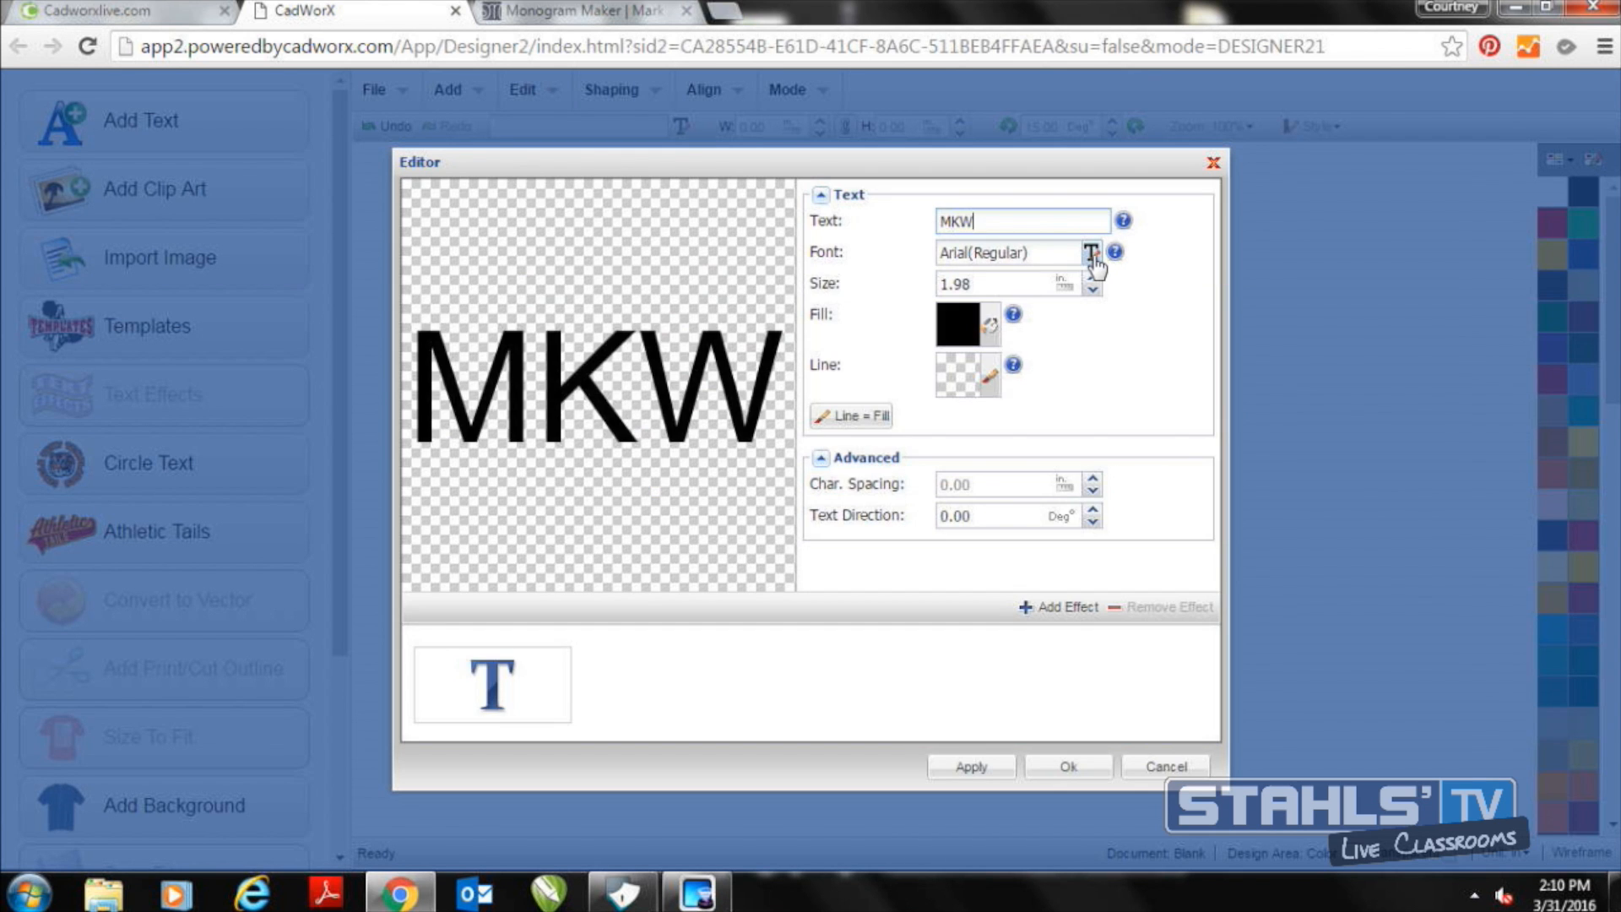
Import the font file Cursif.ttf and apply the Cursif font from the personal fonts to the text
left_click(1092, 254)
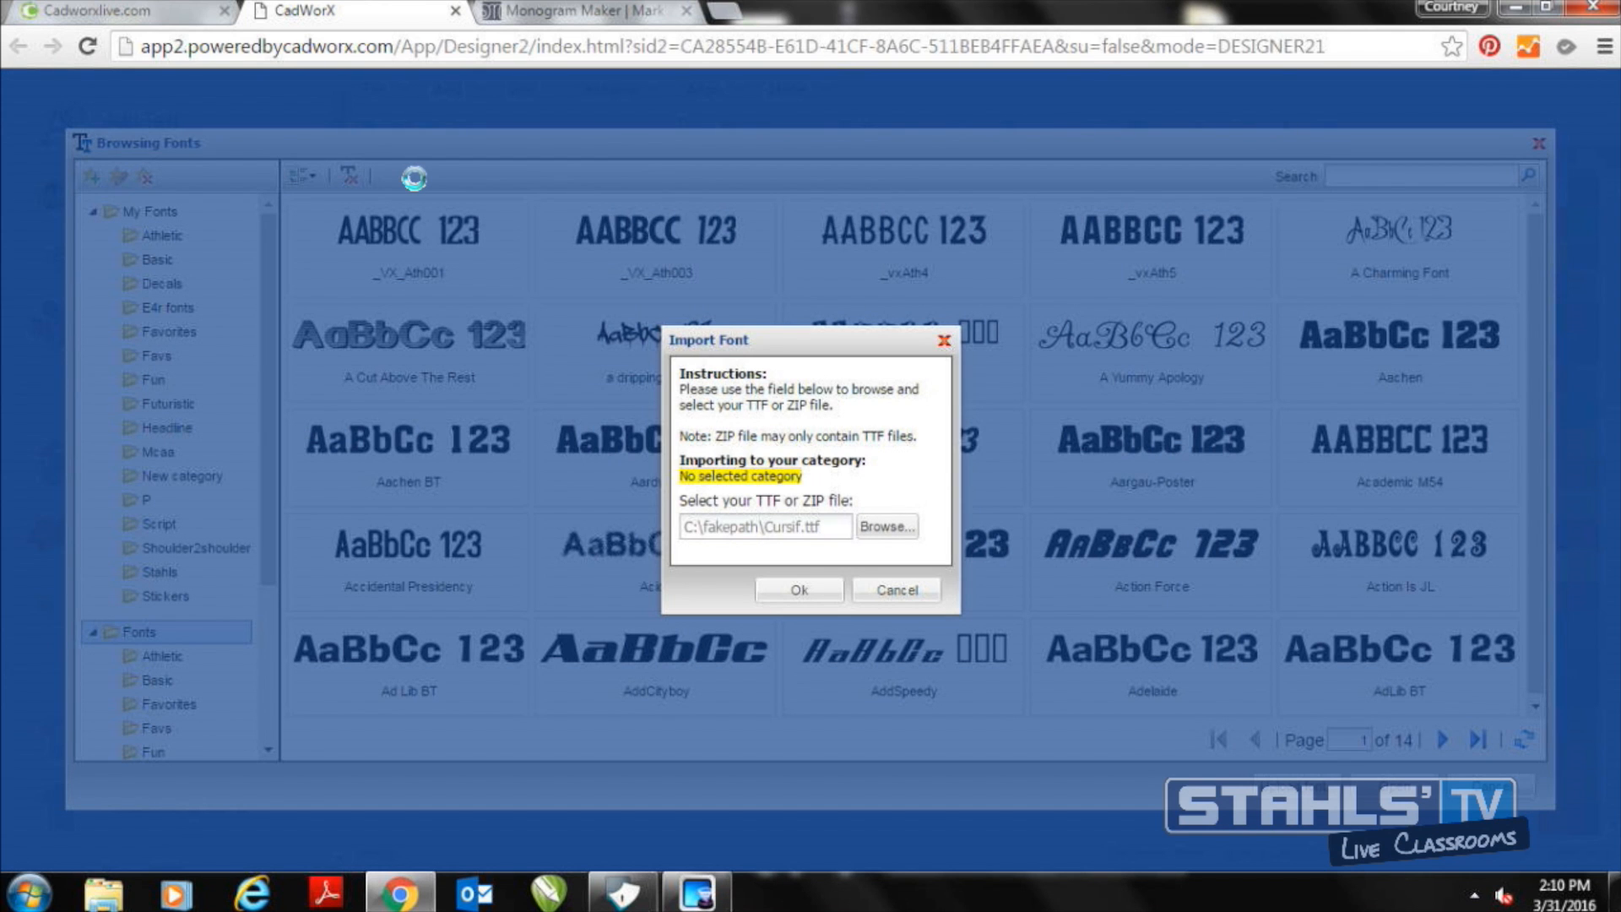
left_click(790, 592)
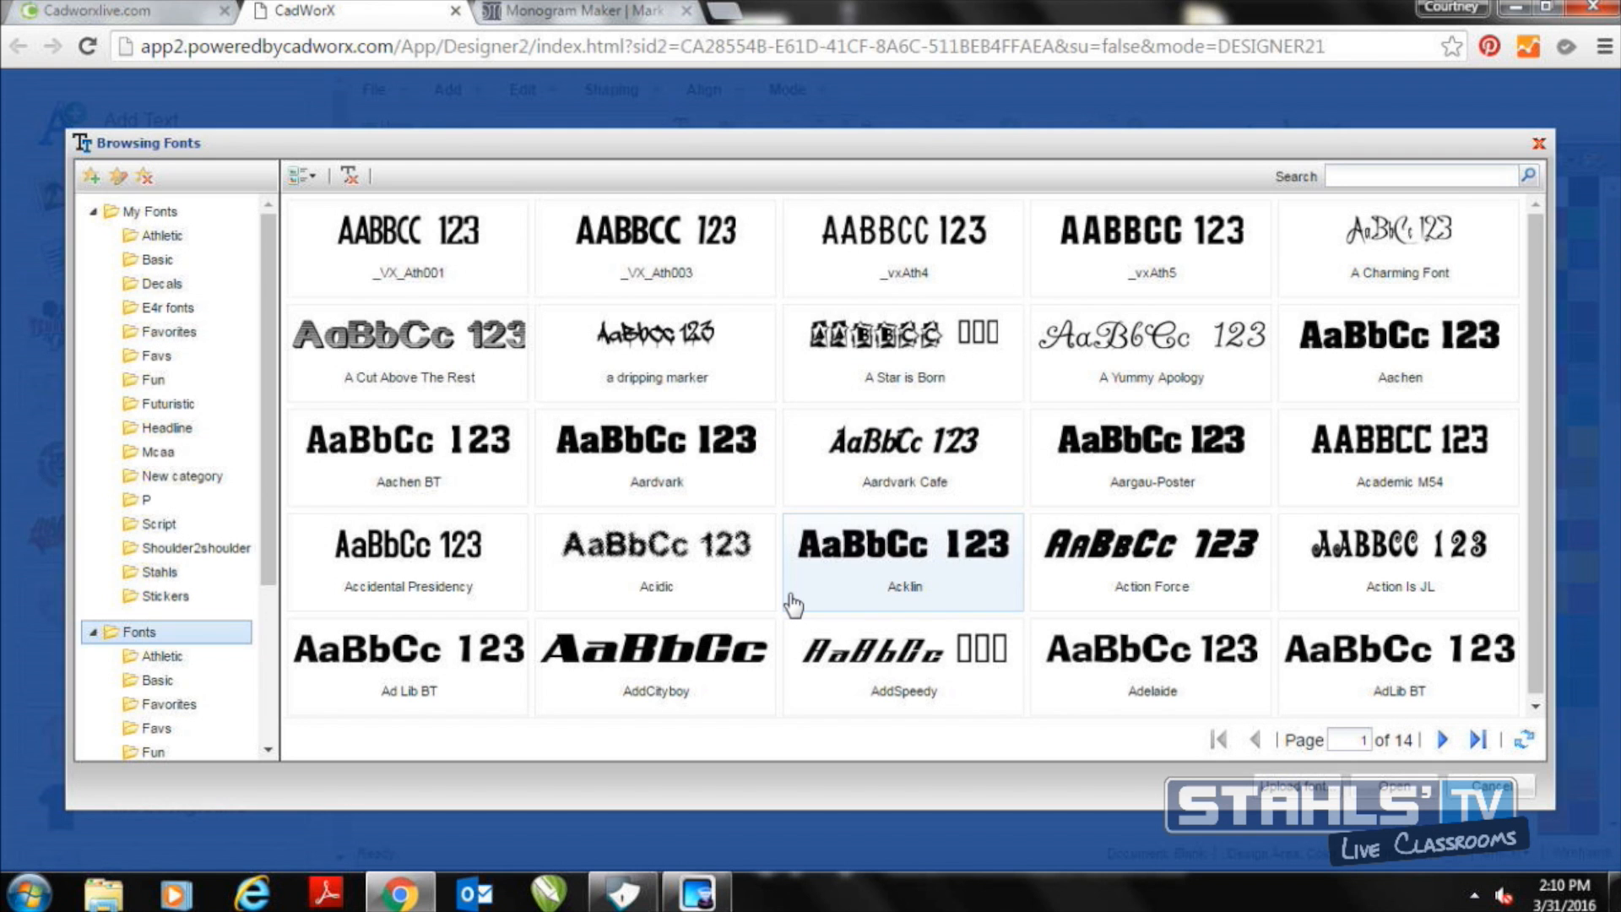
left_click(191, 218)
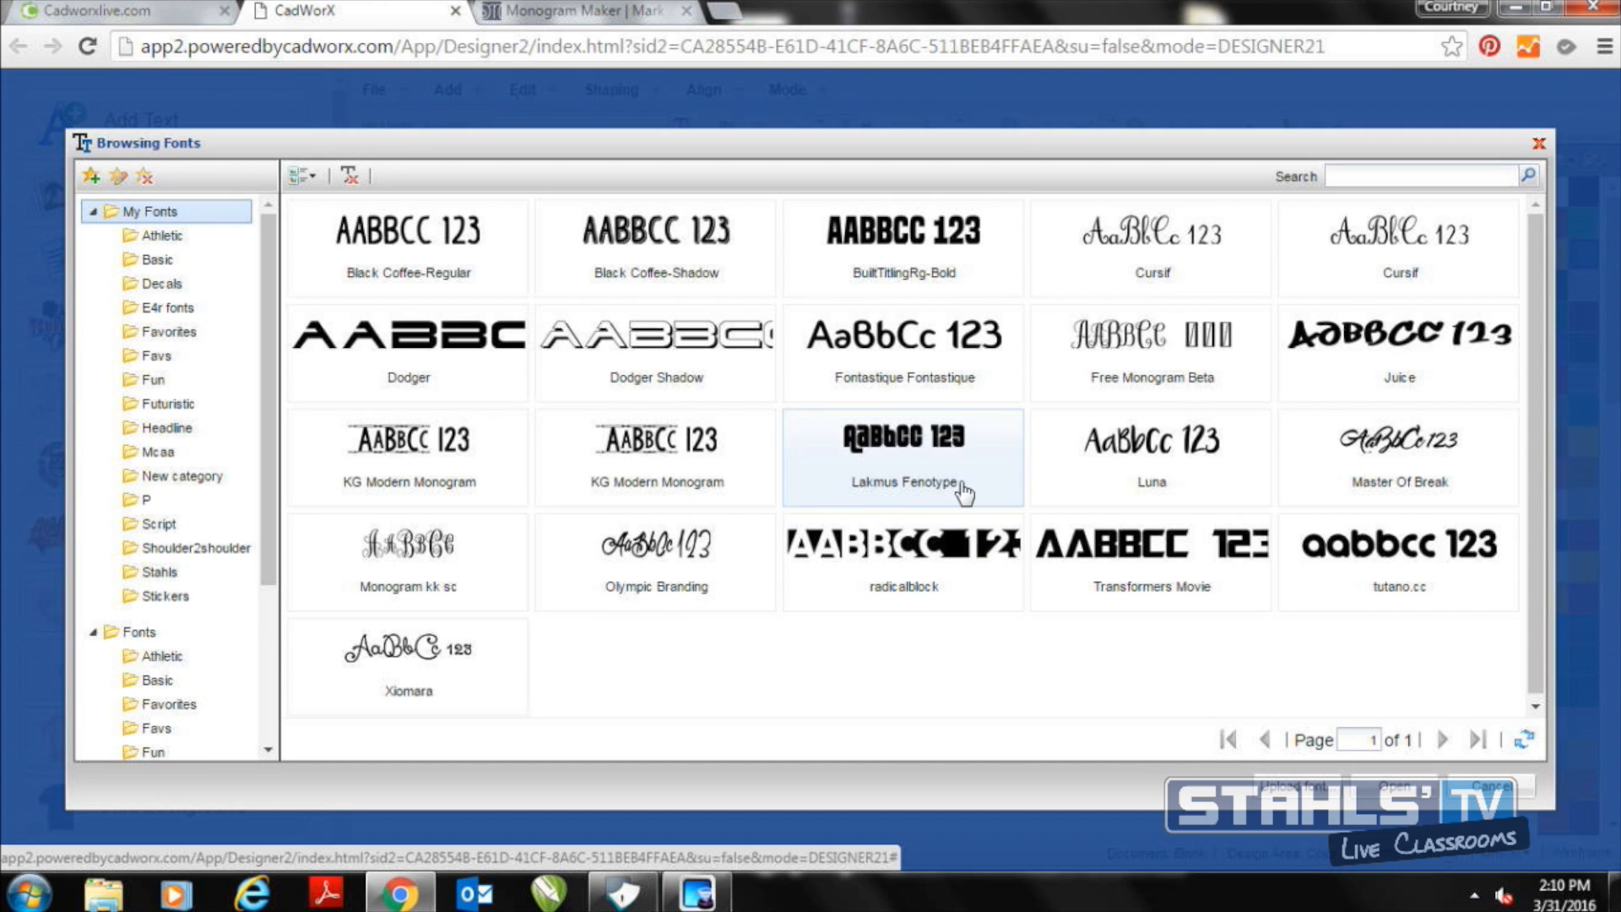
double_click(1150, 283)
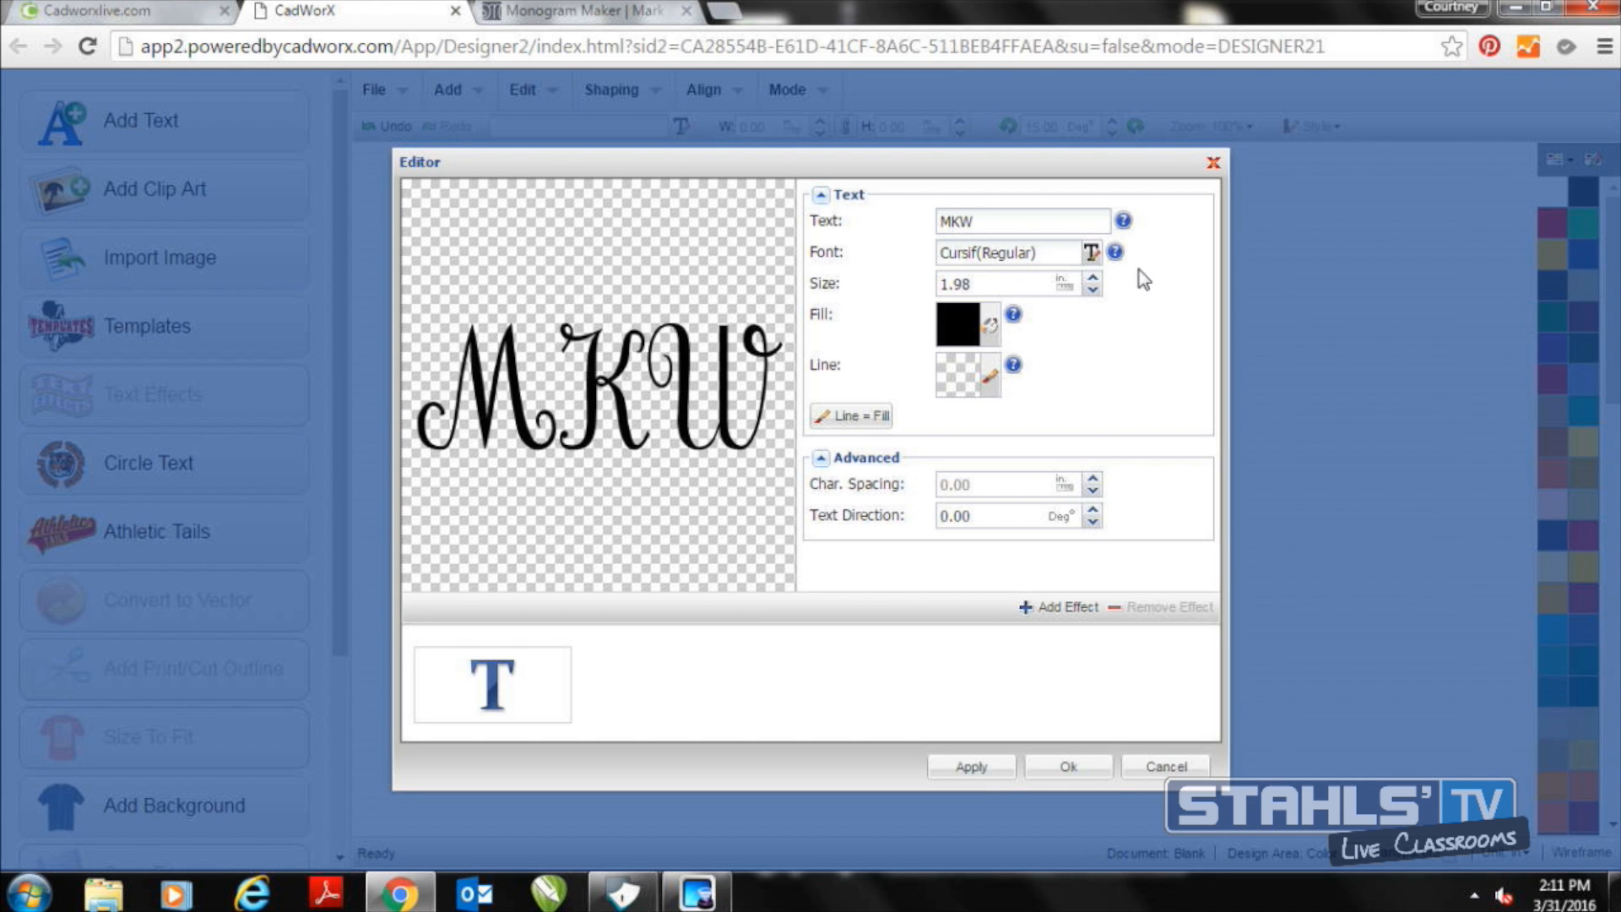
Change the text's font to Monogram kk sc from the personal fonts
left_click(1093, 259)
left_click(184, 211)
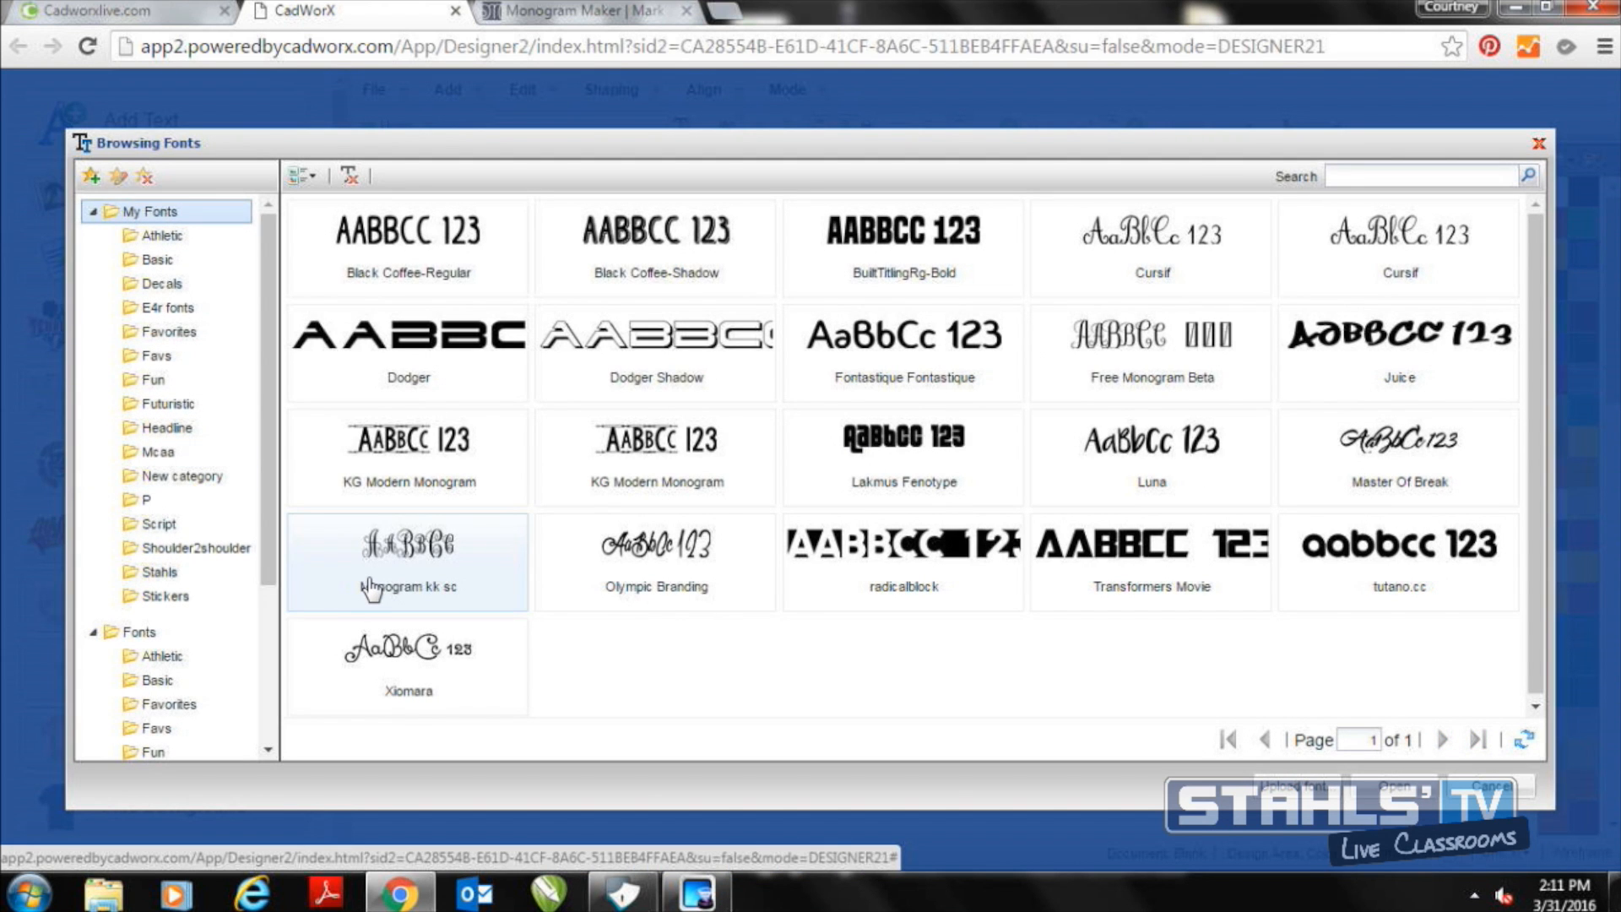
double_click(372, 588)
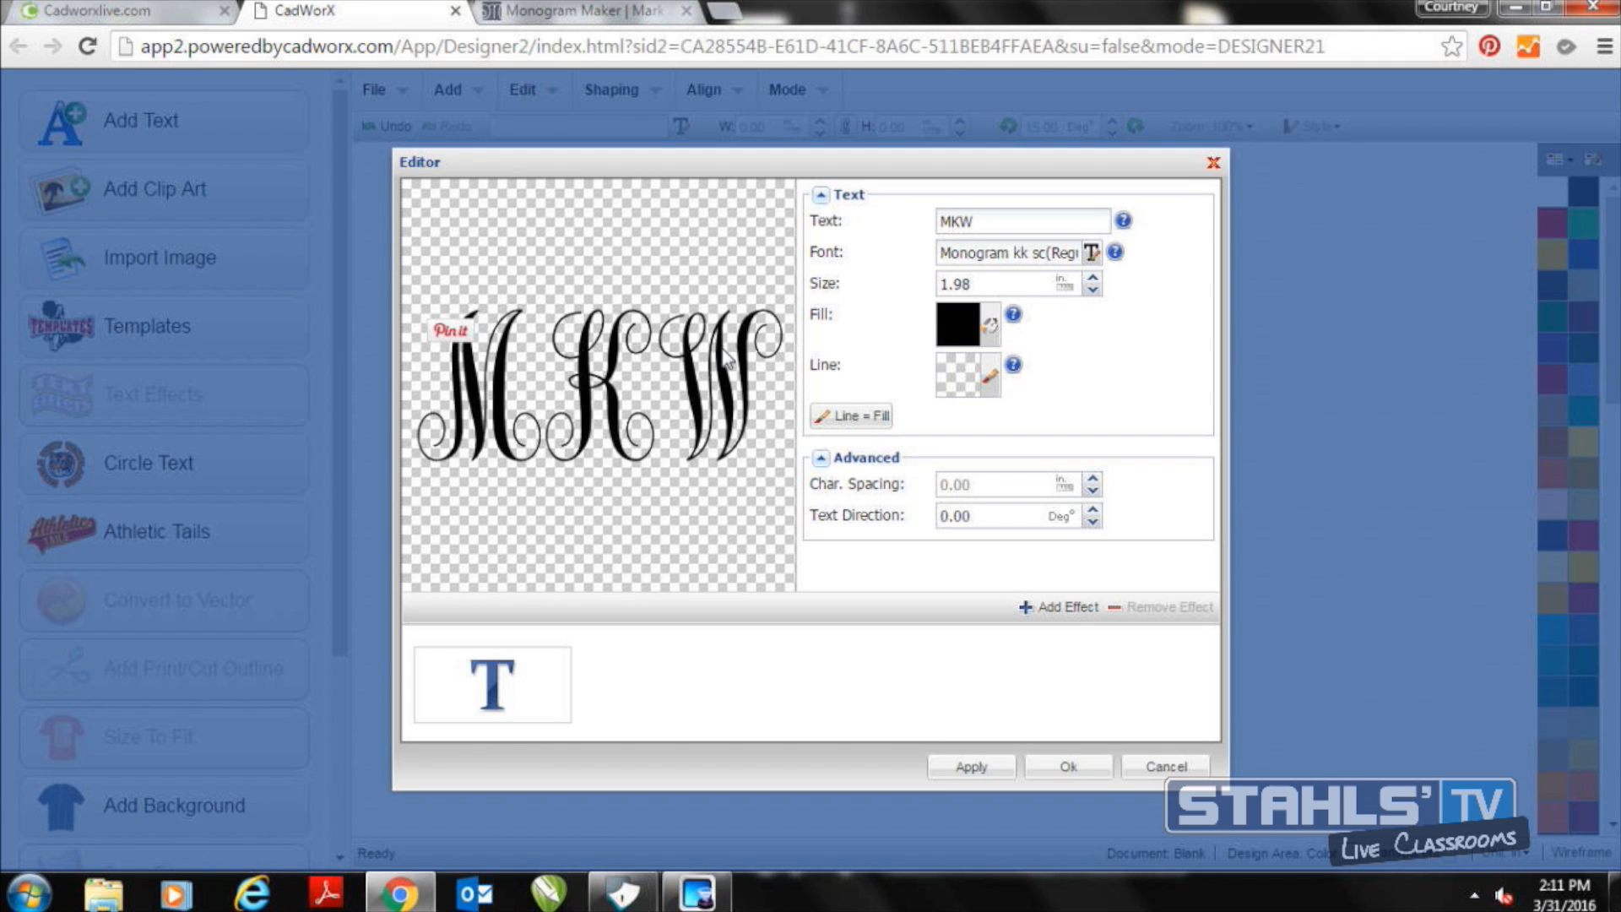
Add the Book end 5 effect to the MKW text
left_click(1061, 612)
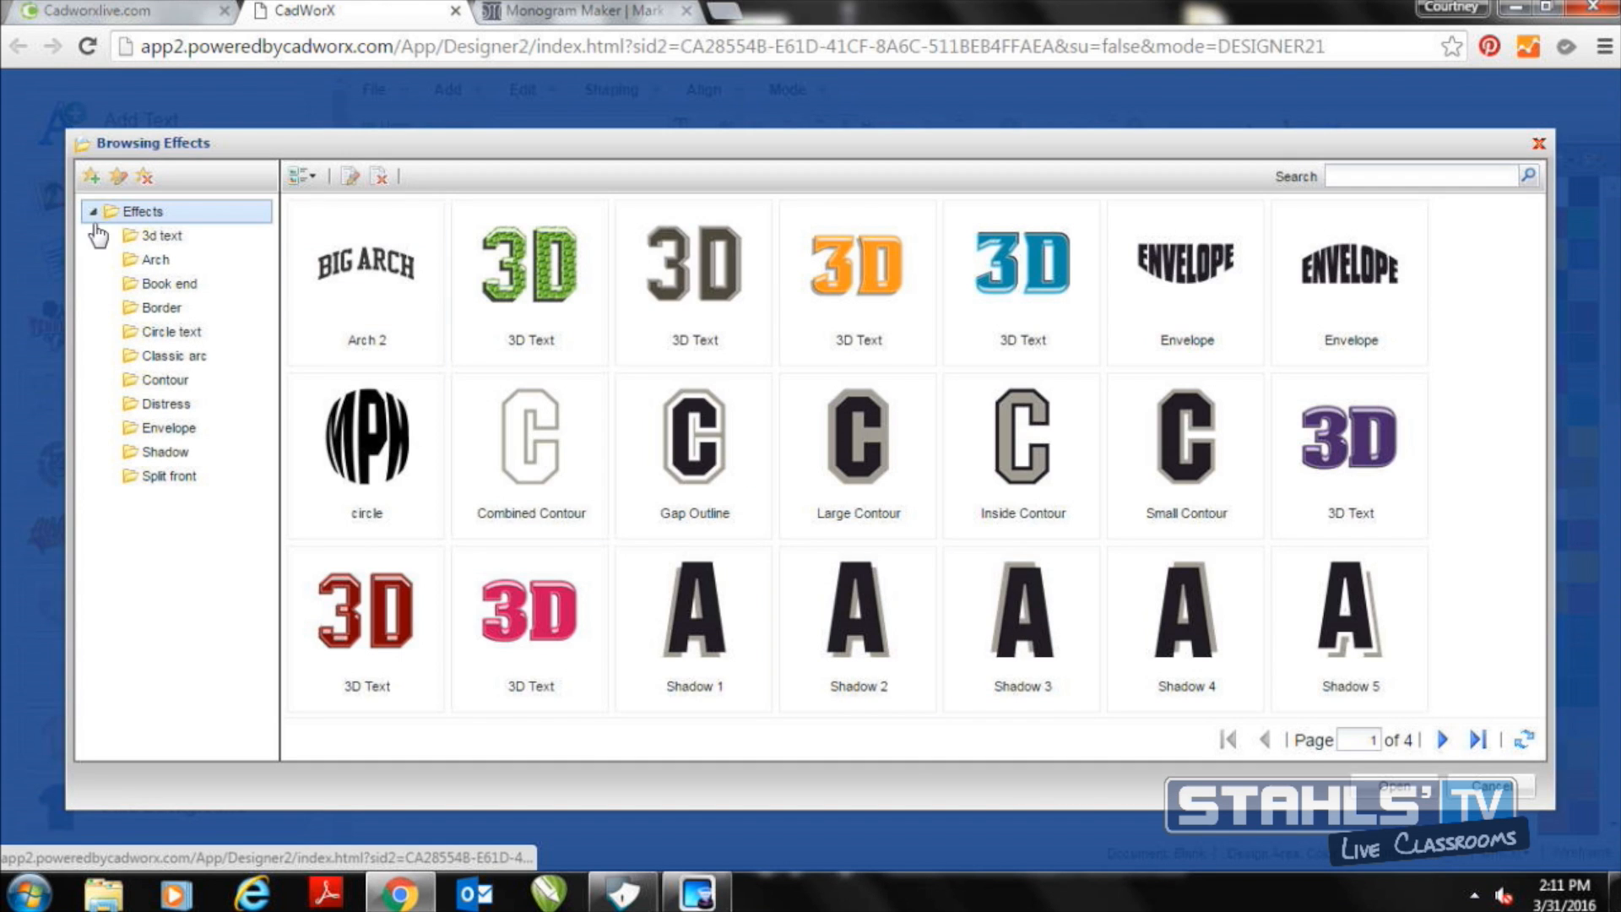
left_click(158, 287)
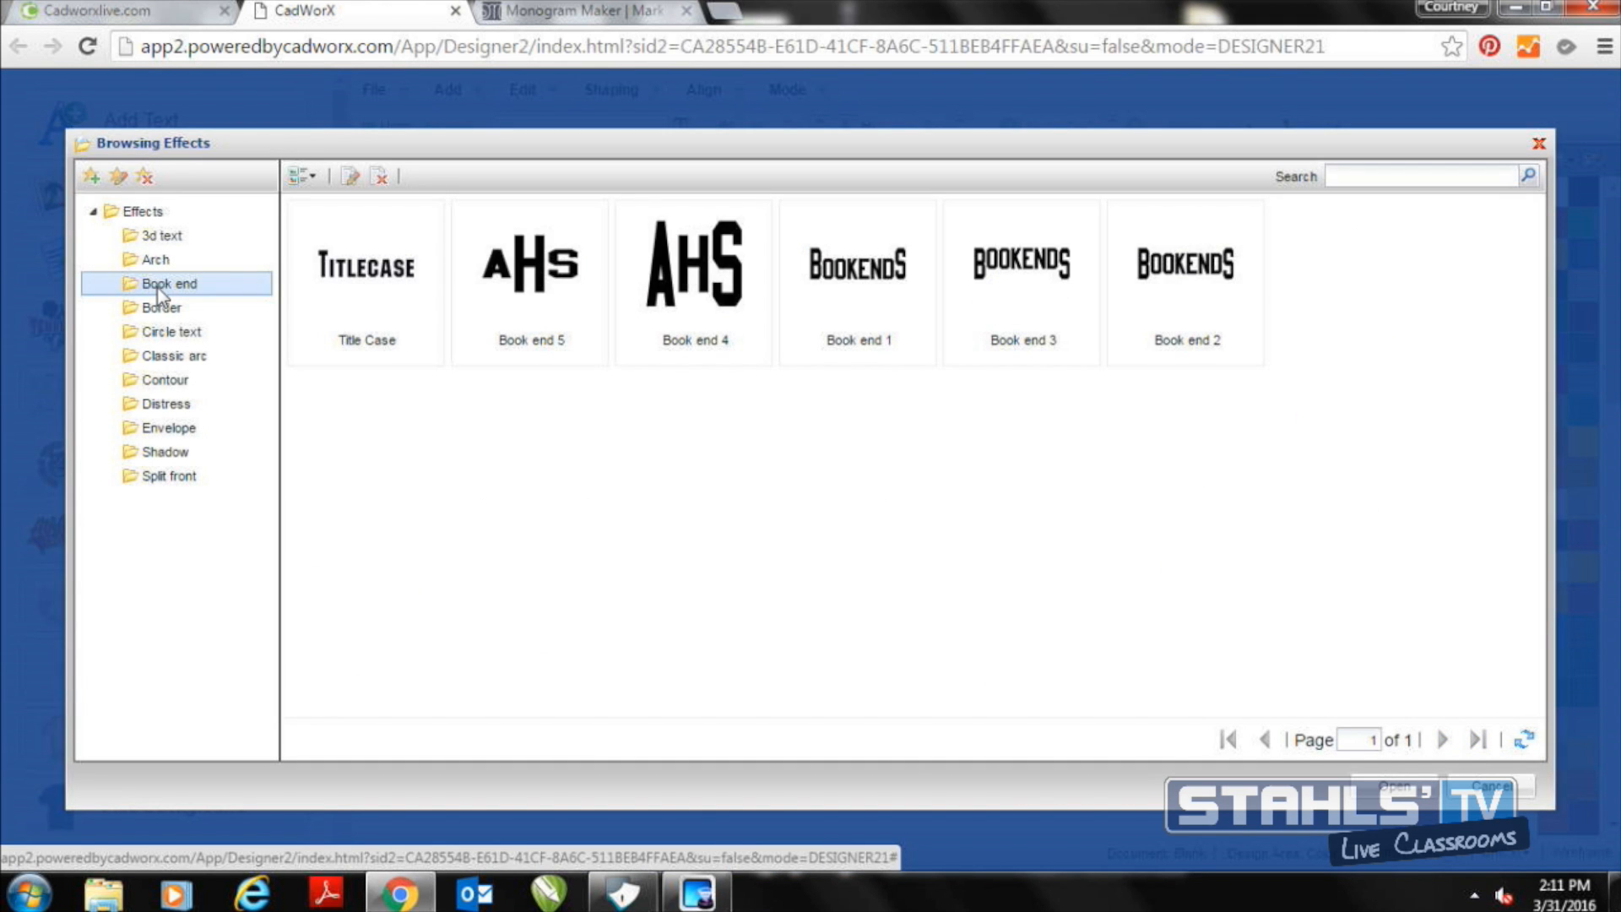
double_click(540, 267)
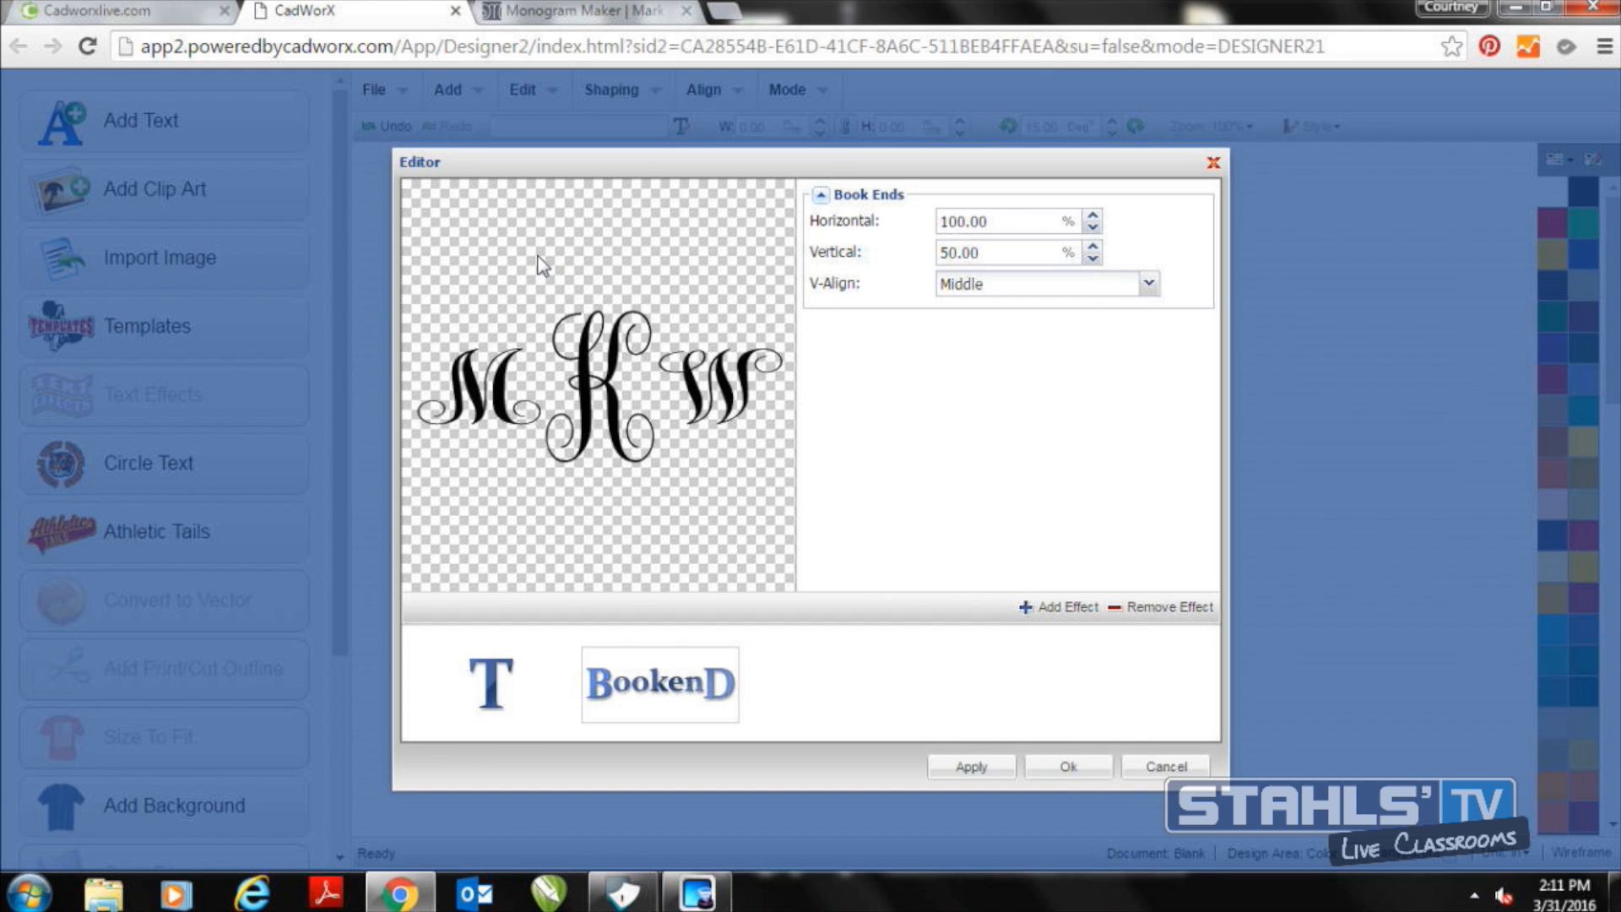
Set the Book Ends horizontal and vertical scale to 70% each, and enlarge the placed monogram to about 13.82 by 7.18 inches
left_click_drag(1003, 223, 857, 213)
type("70")
key("Tab")
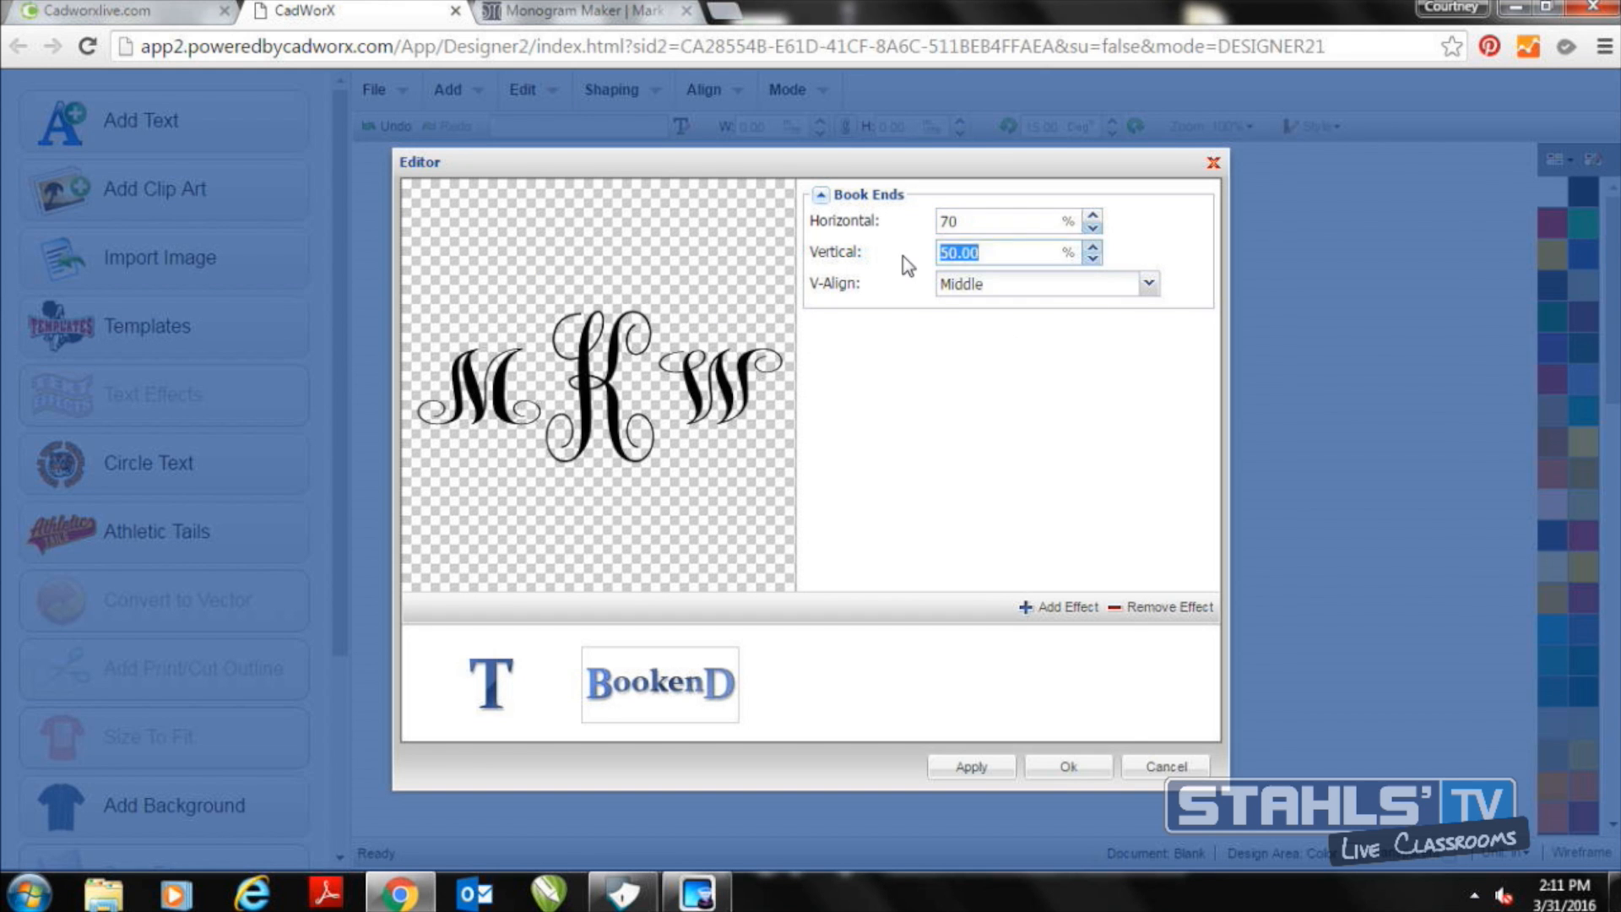
type("70")
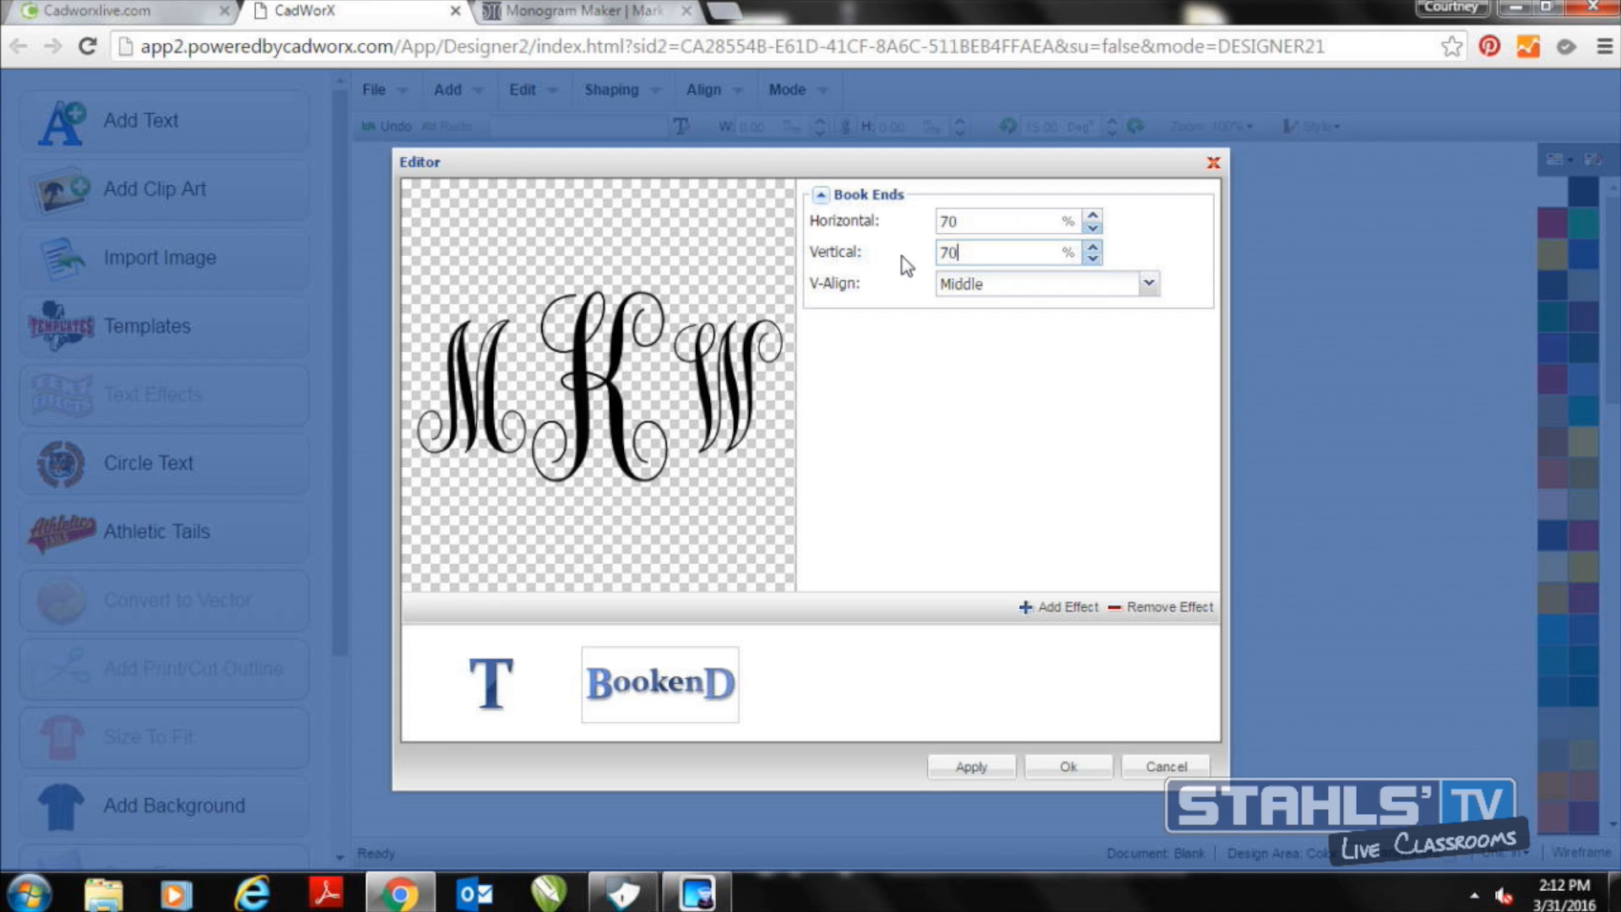
left_click(1050, 767)
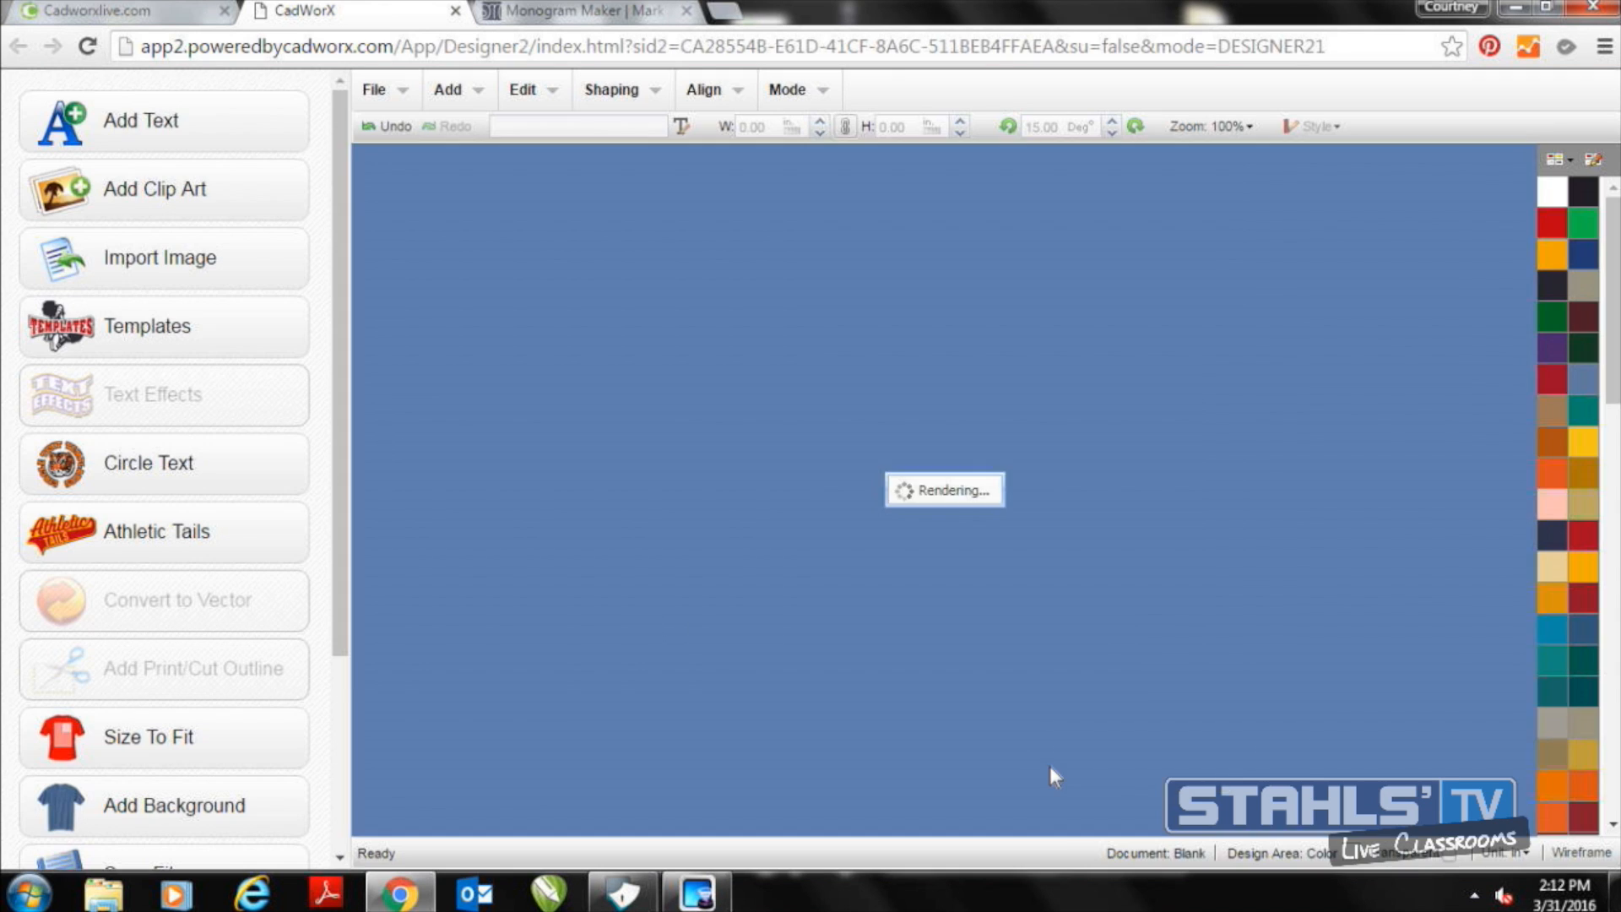
left_click_drag(995, 507, 1123, 684)
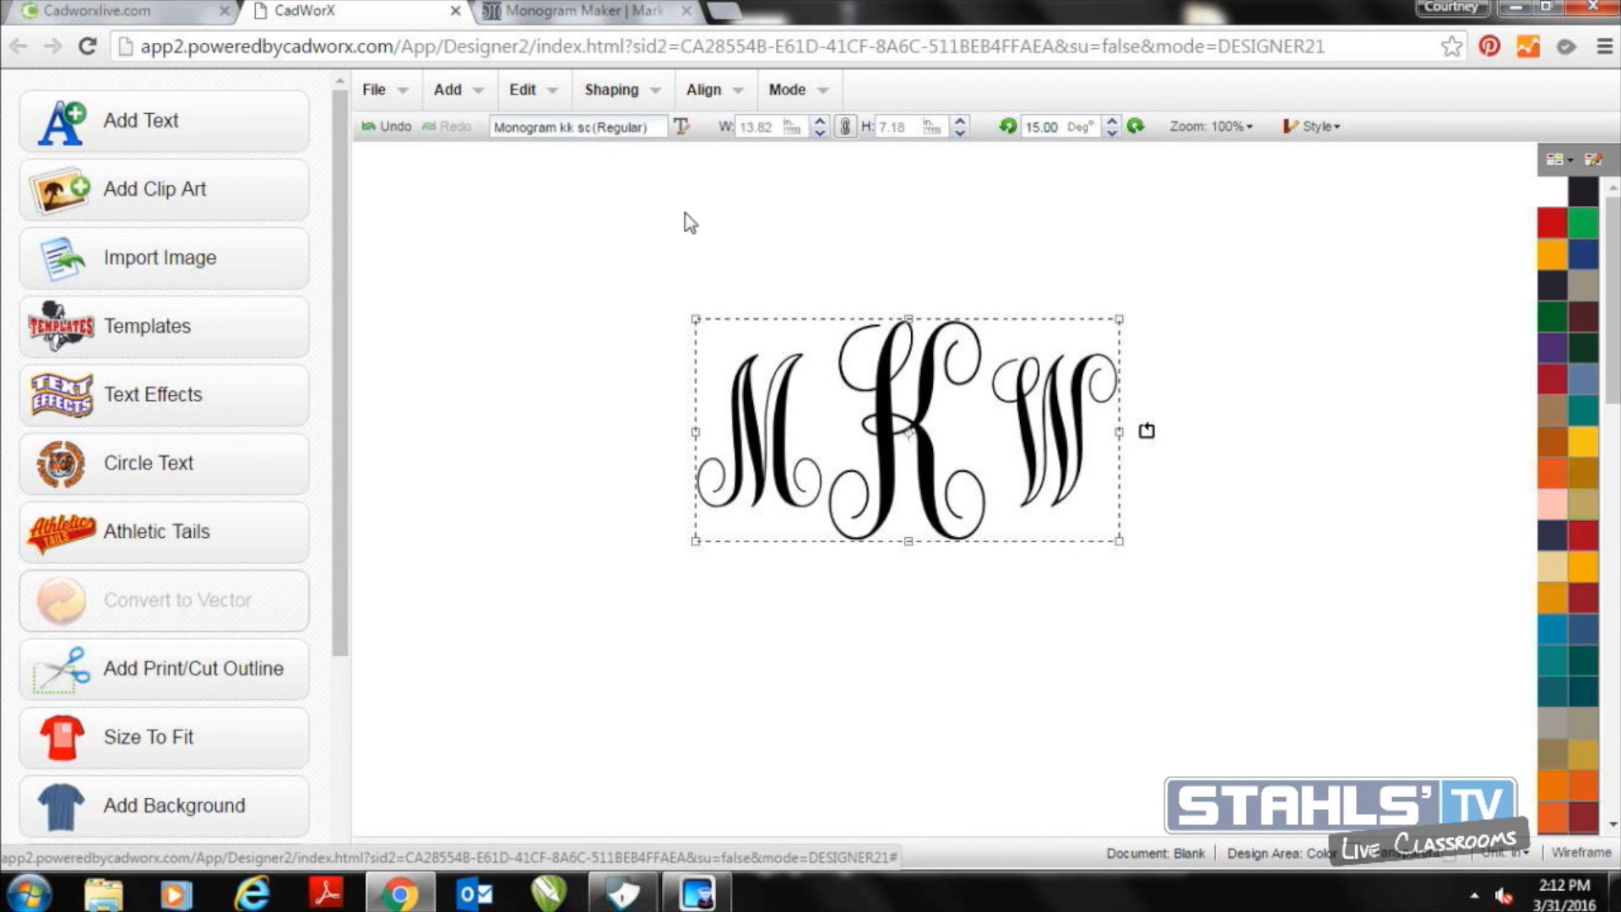
Break the monogram apart by regions and move the M and W inward so they overlap the K
left_click(615, 93)
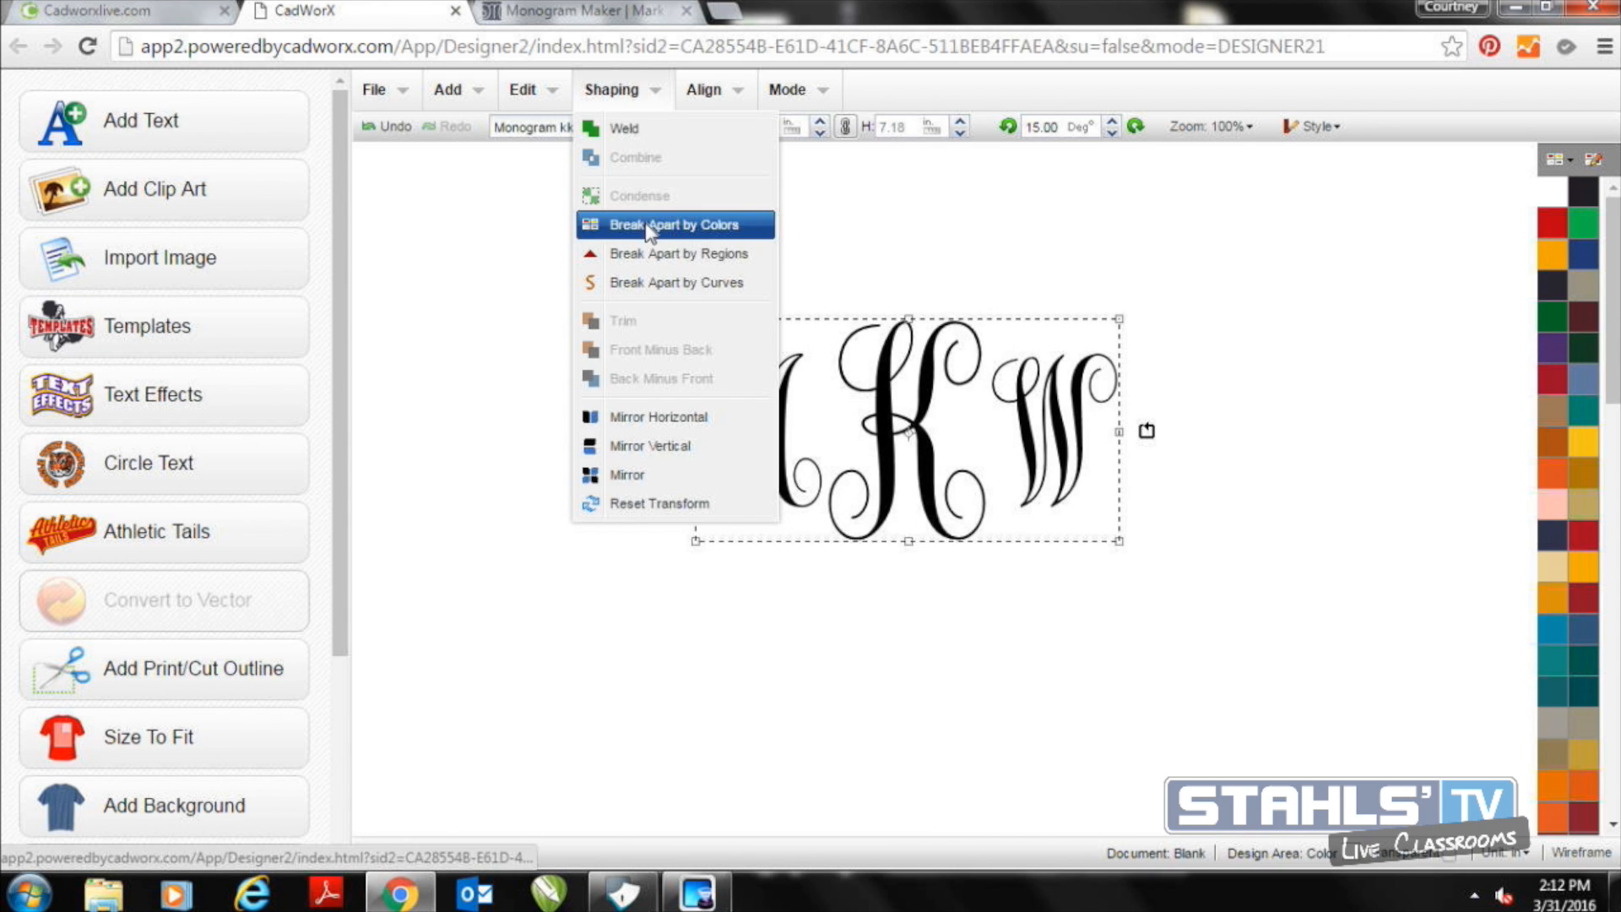
left_click(653, 255)
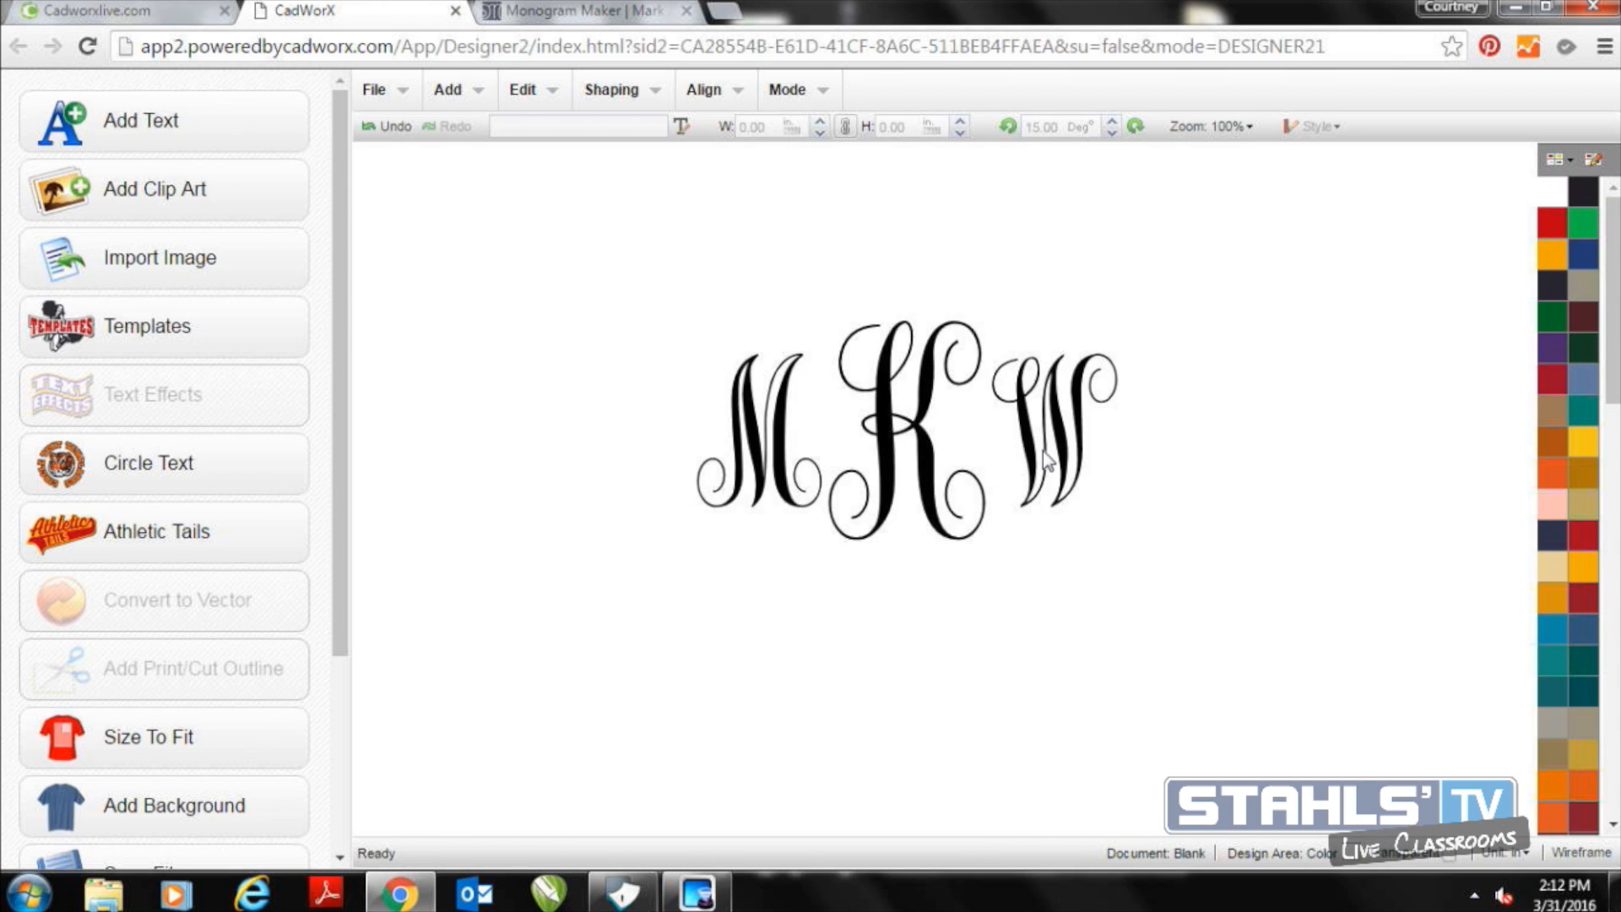
left_click(1039, 450)
left_click_drag(1035, 449, 1008, 454)
left_click(779, 461)
left_click_drag(780, 460, 817, 465)
Select all three monogram letters and align them with Middle alignment
left_click_drag(680, 305, 1247, 584)
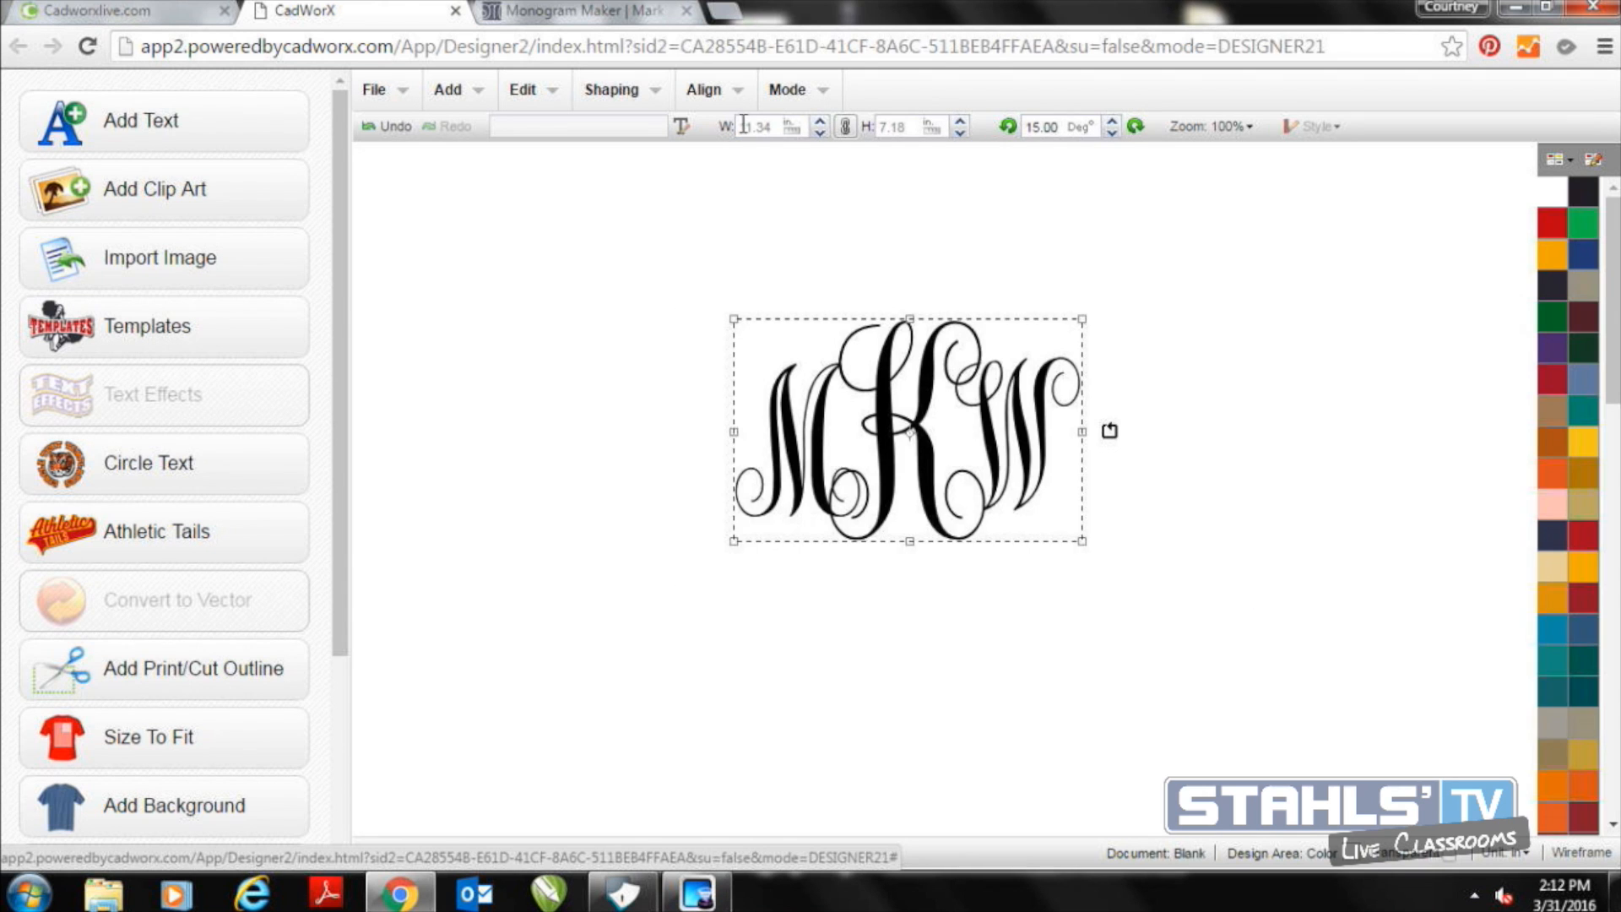
left_click(640, 100)
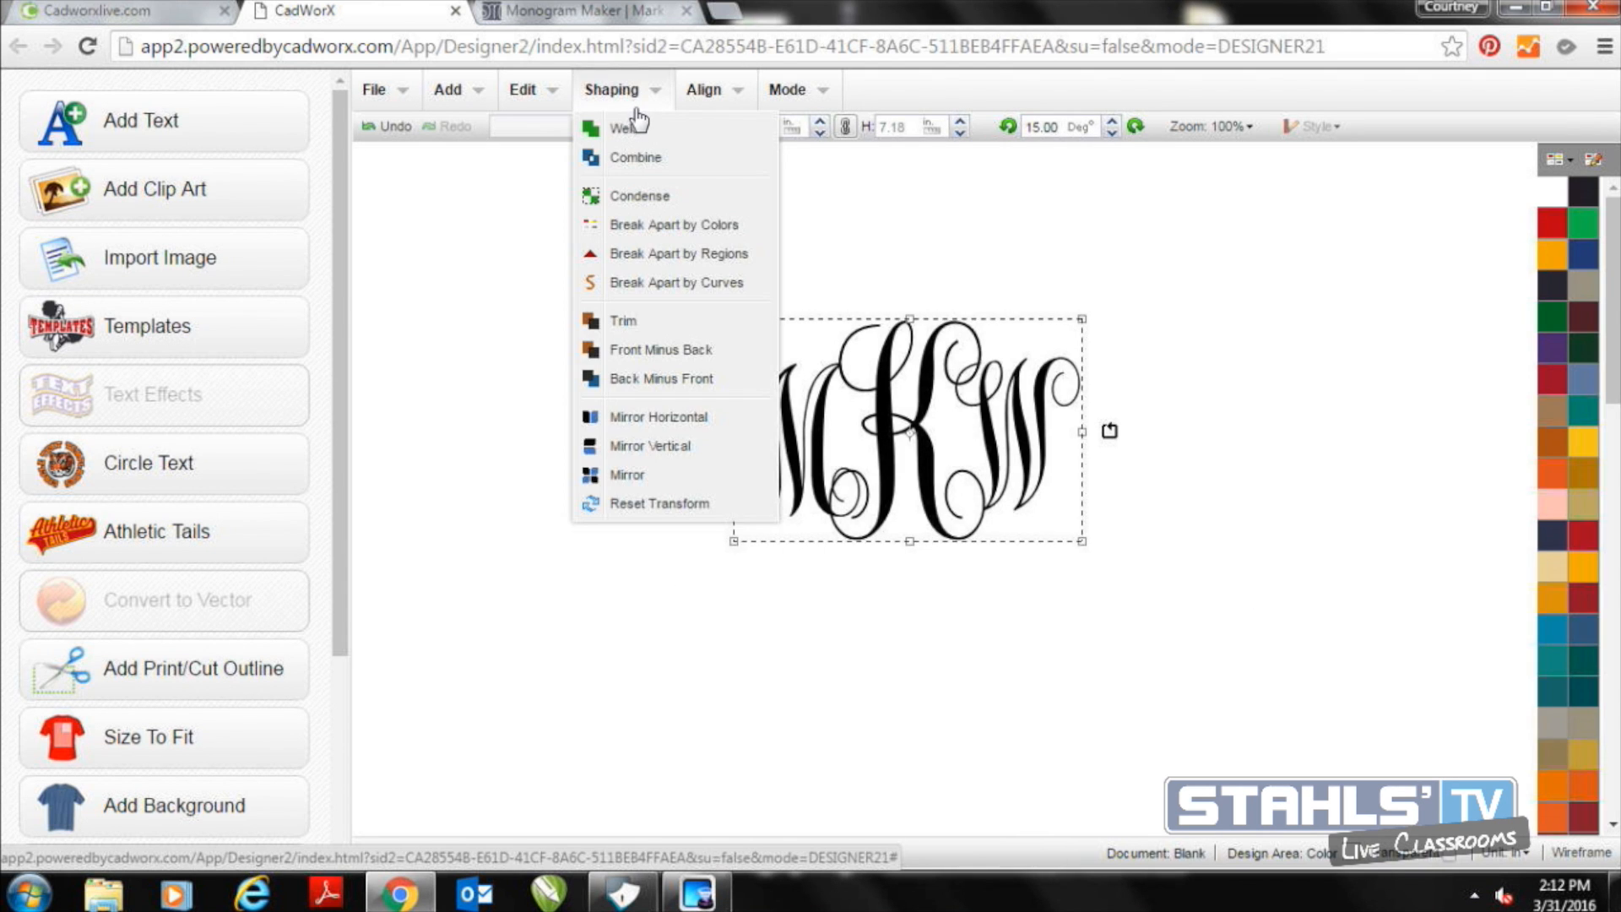
left_click(682, 104)
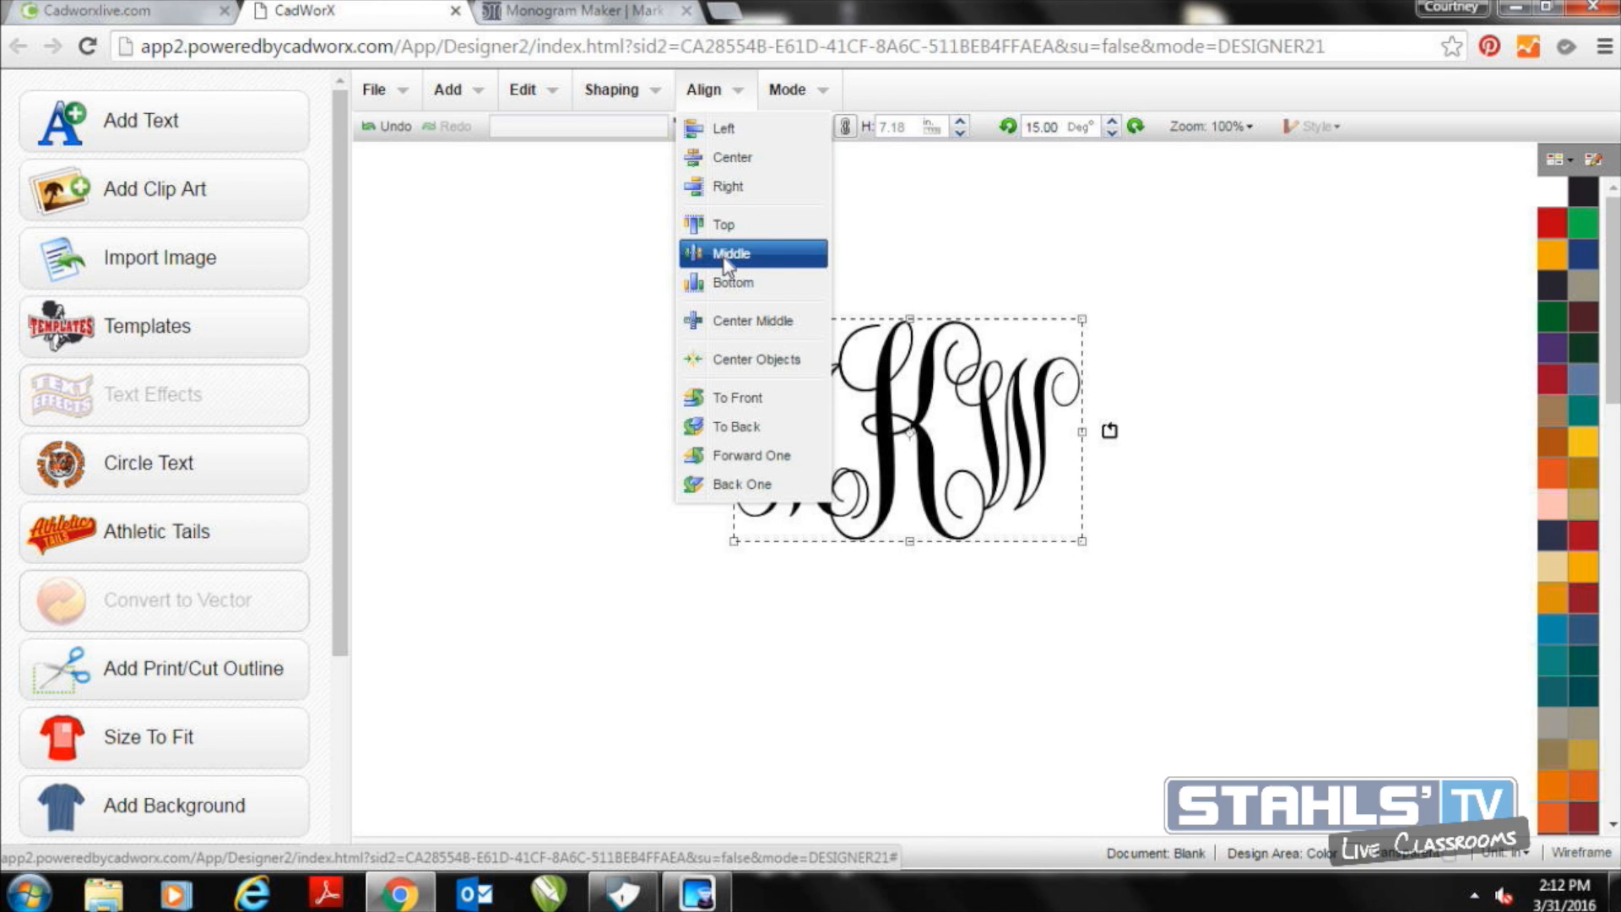
left_click(723, 257)
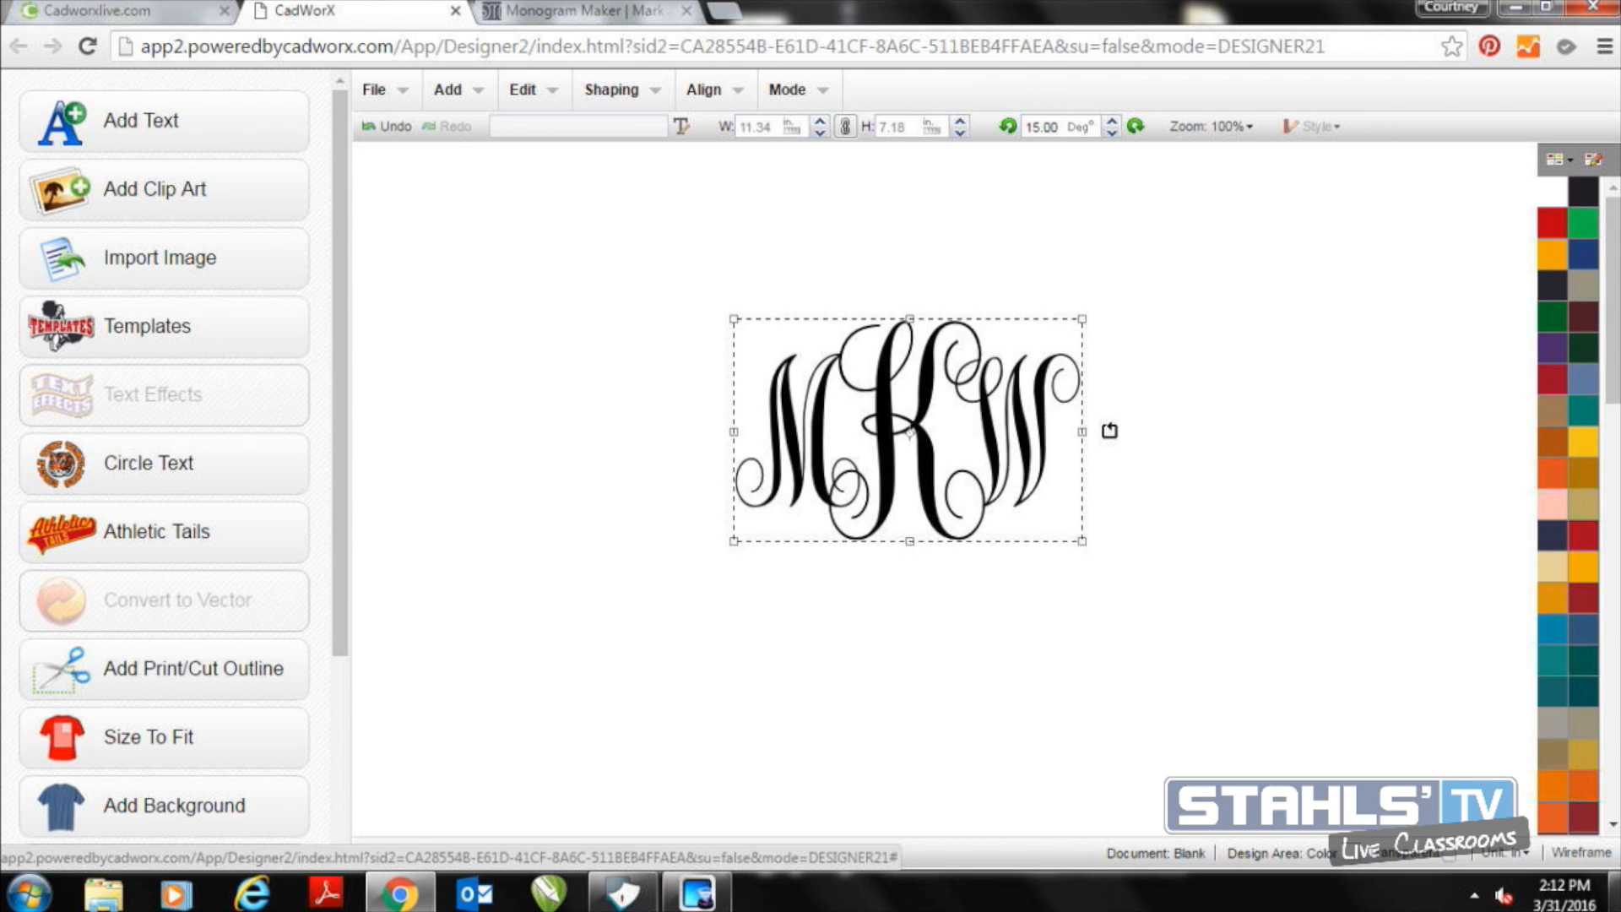
Show the design in wireframe view and weld the three overlapping letters together
left_click(1585, 855)
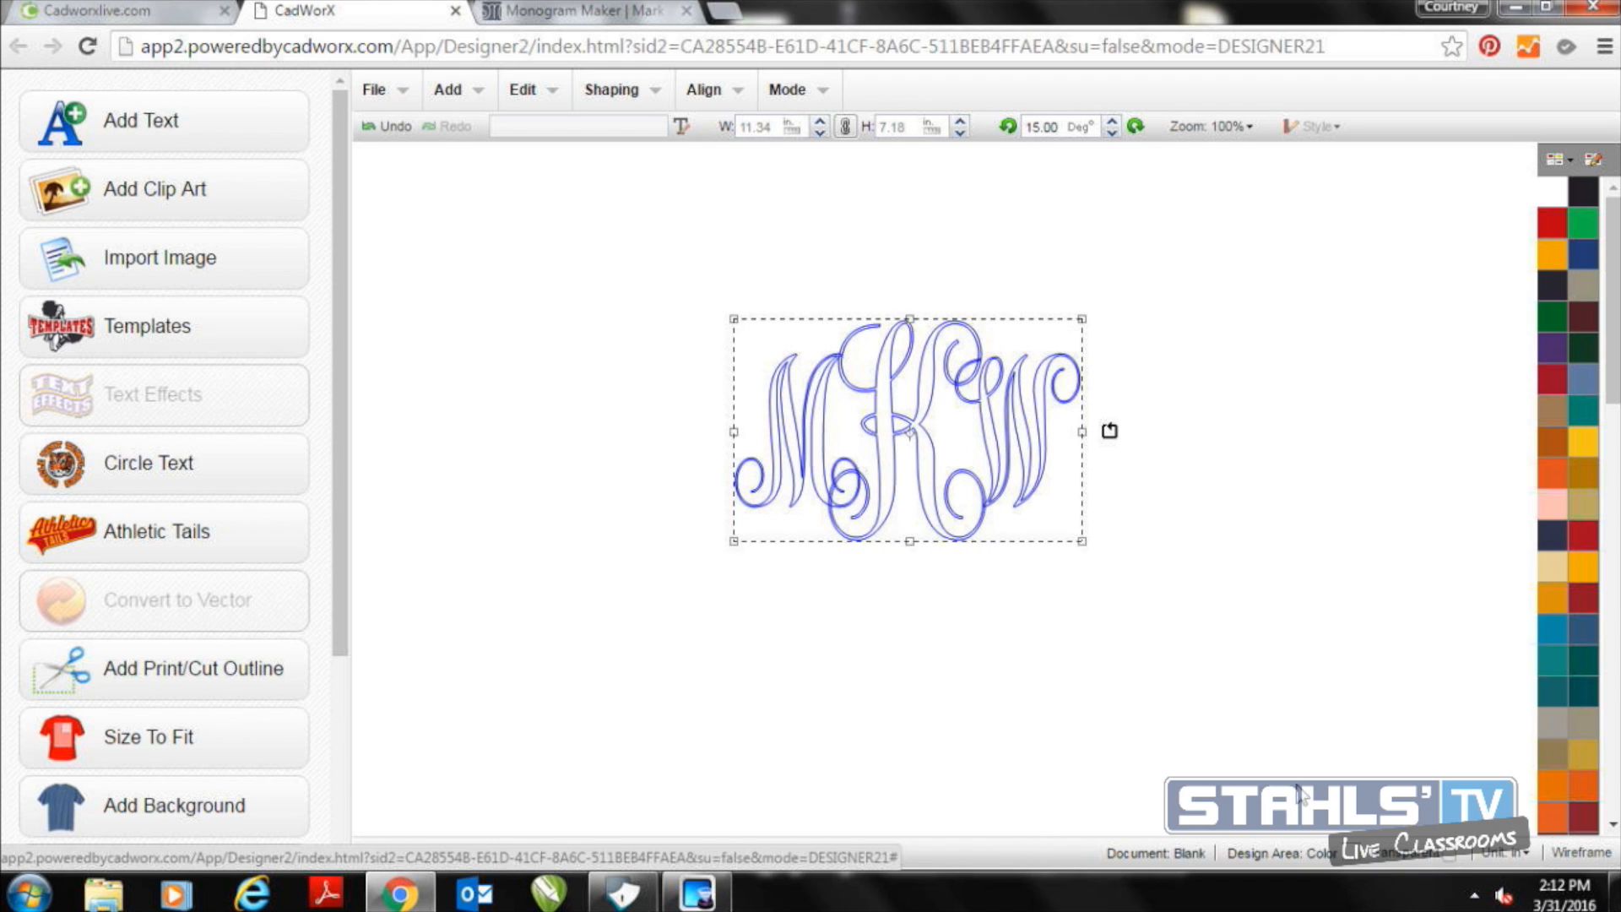
left_click(621, 90)
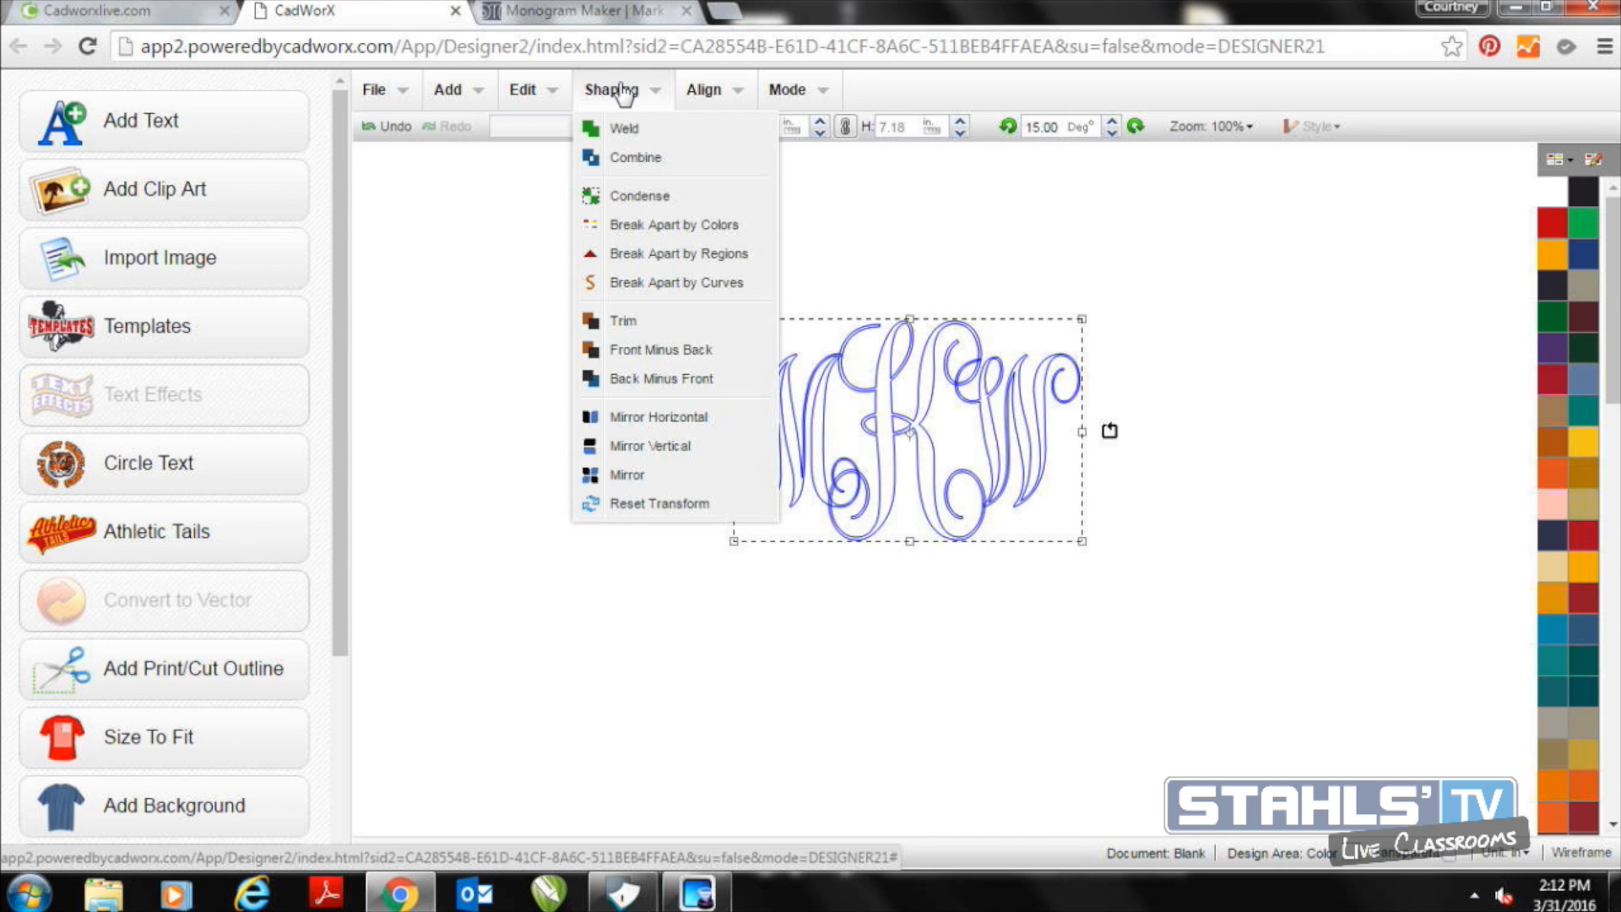
left_click(617, 131)
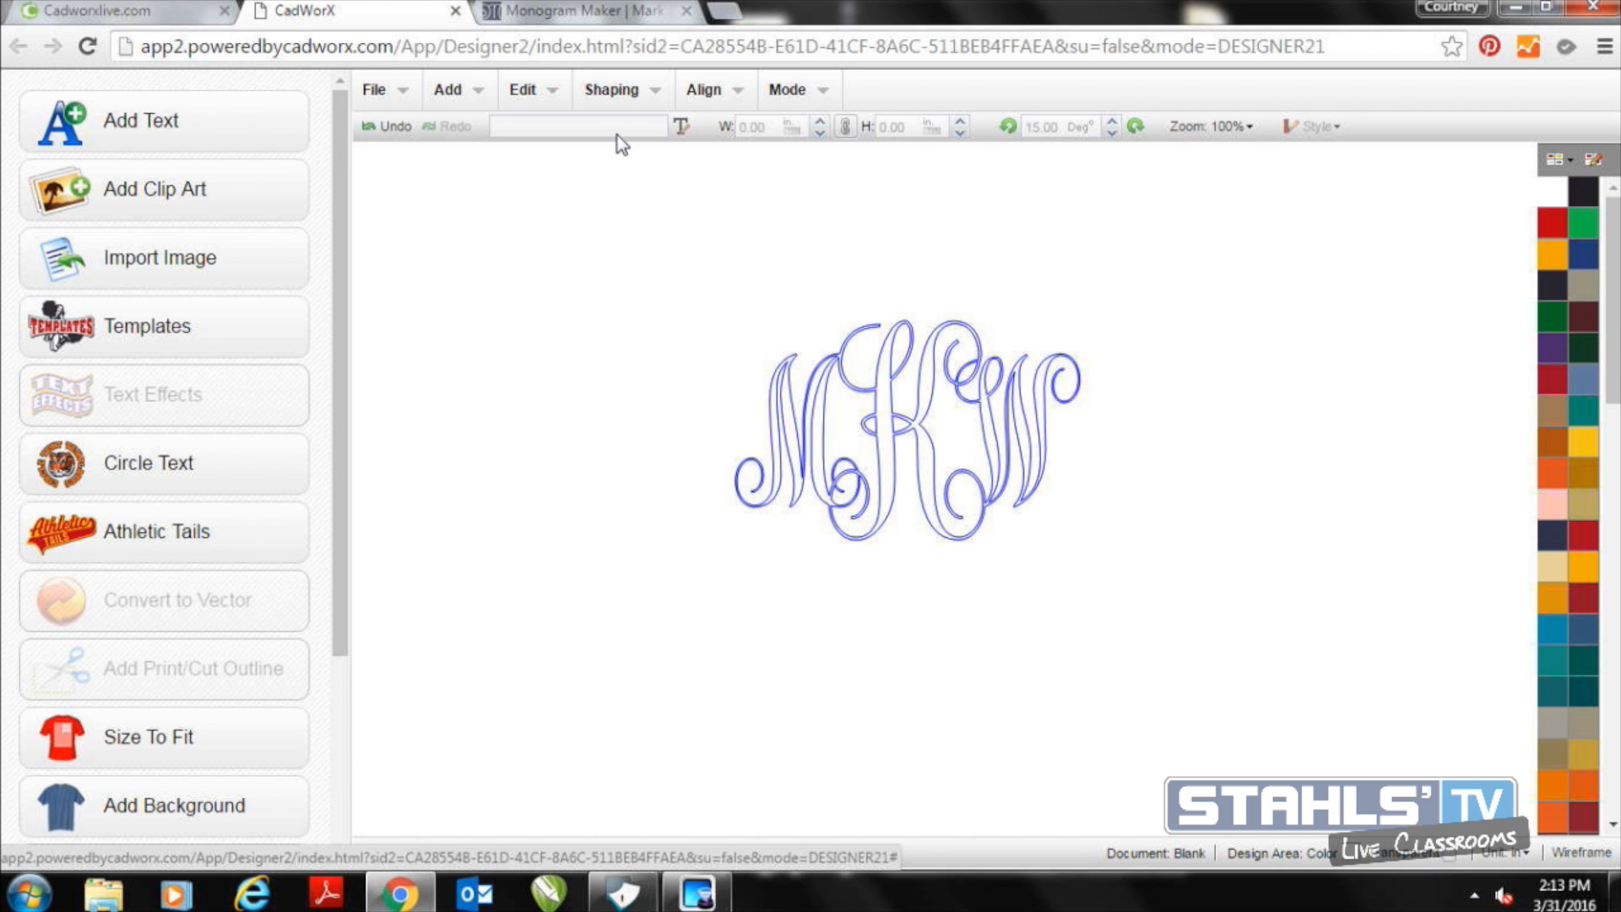
Enlarge the welded monogram to about 18.60 by 11.78 inches and reposition it near the middle of the canvas
left_click(816, 403)
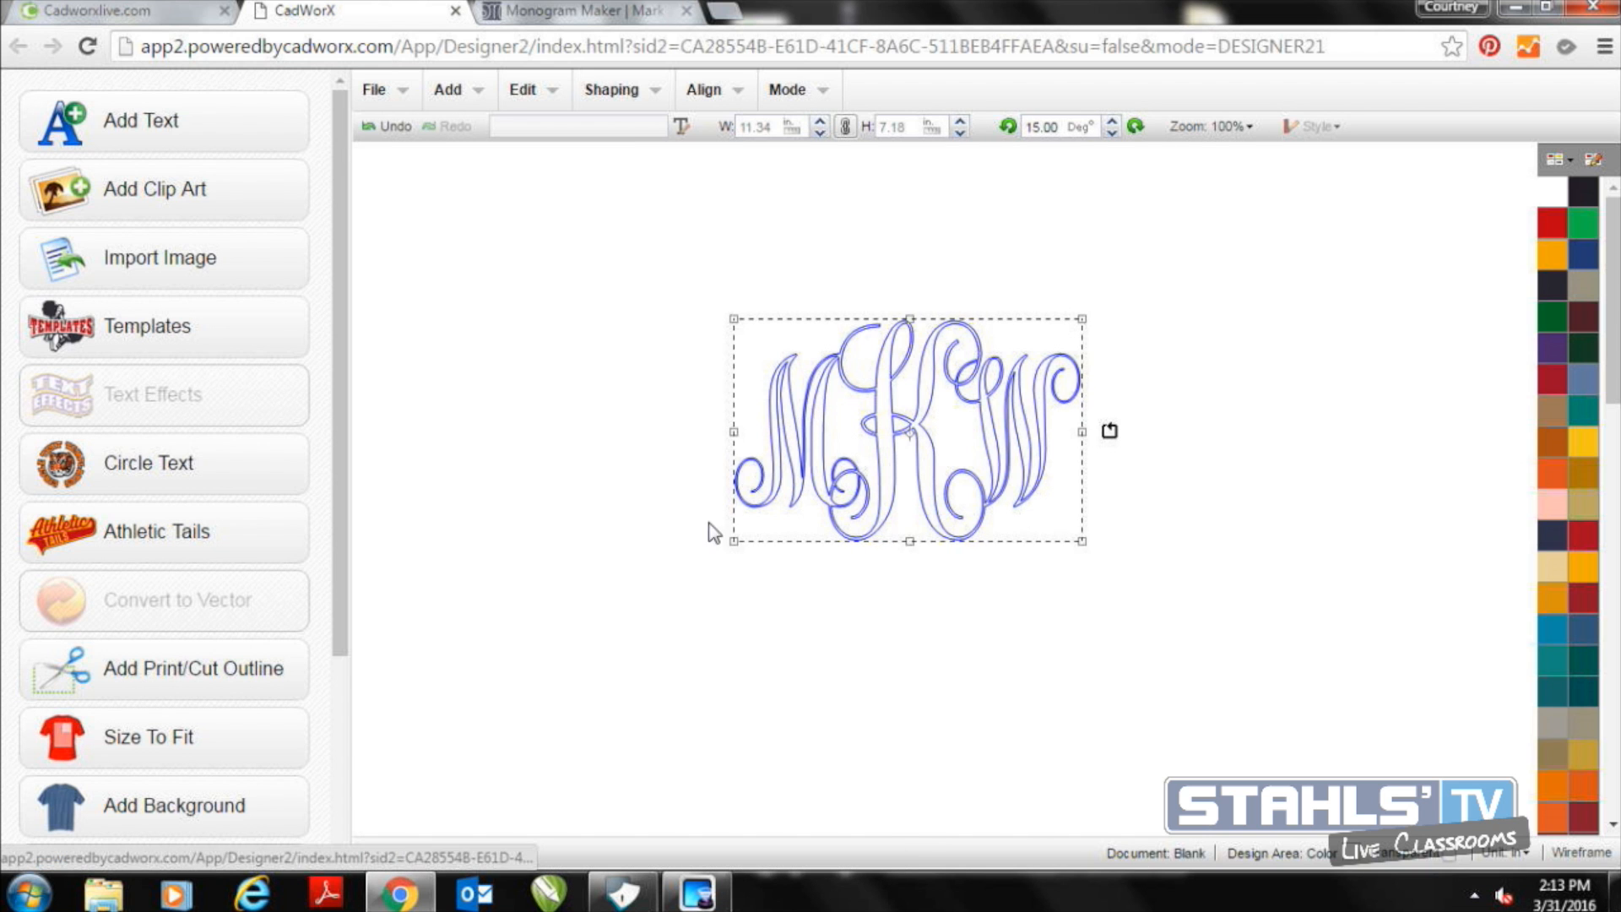
left_click_drag(734, 544, 521, 712)
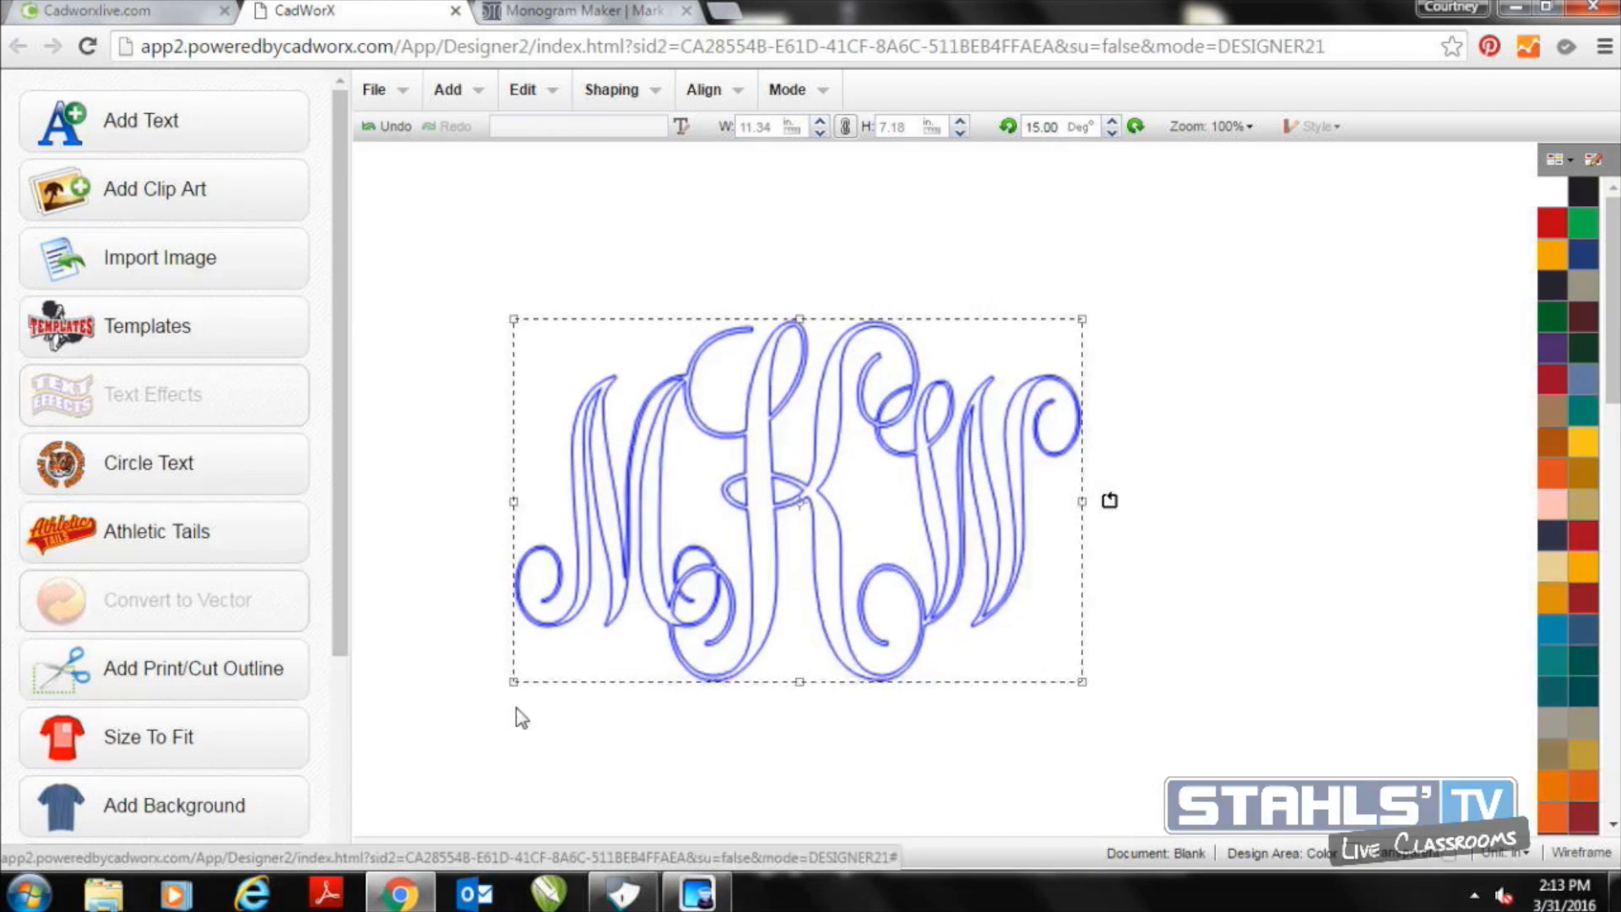
left_click_drag(811, 530, 856, 521)
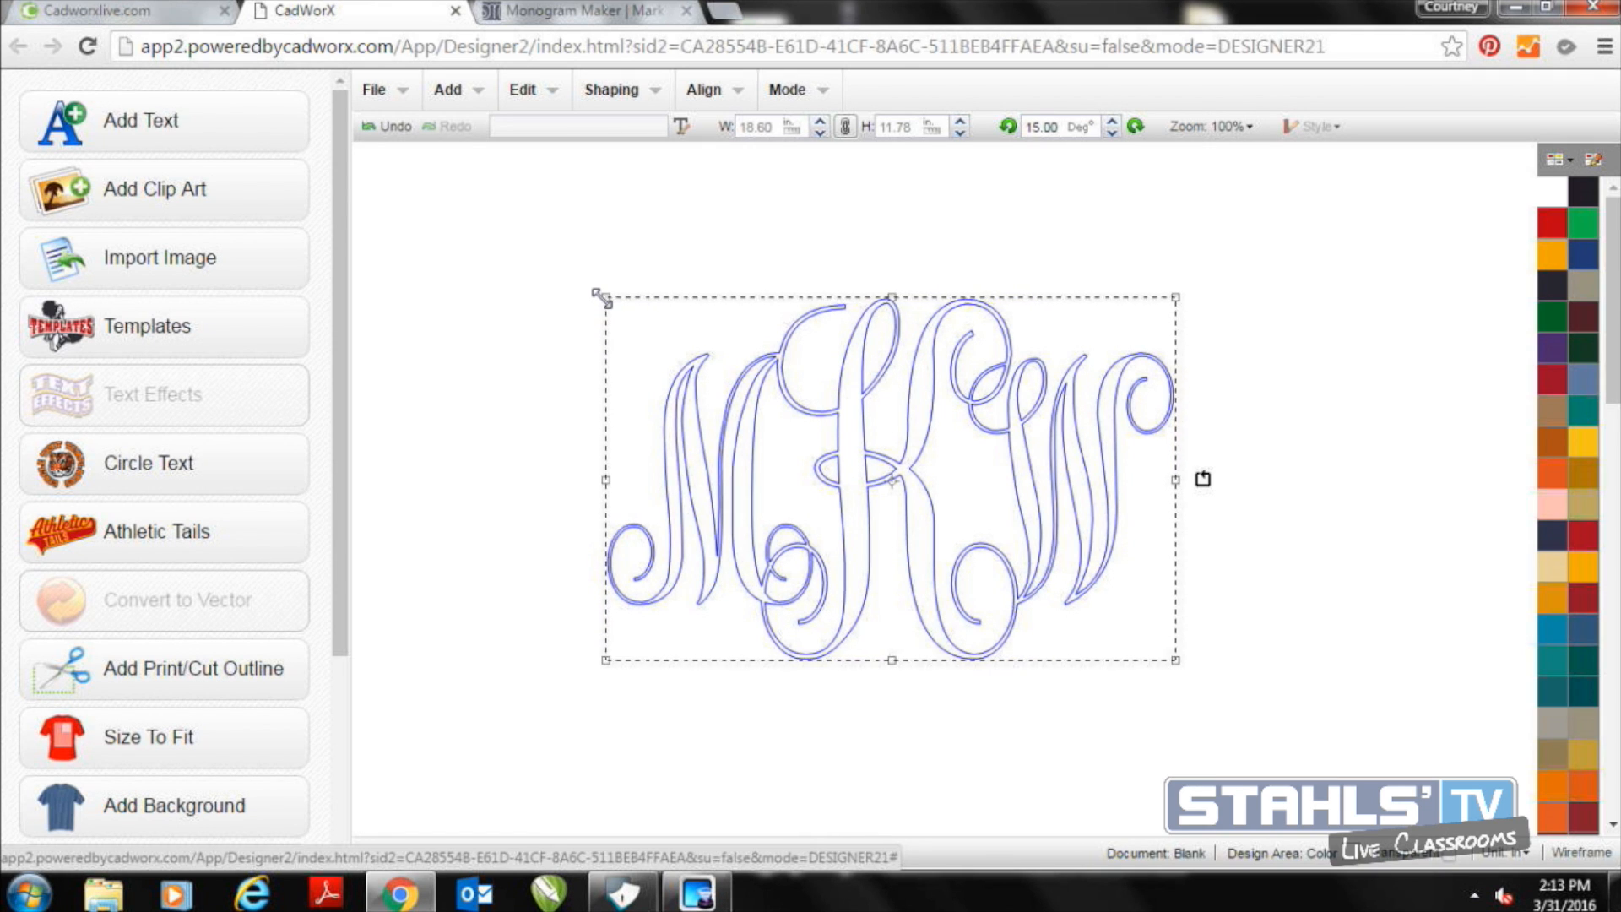
Deselect the welded monogram and start a new blank design
left_click(517, 221)
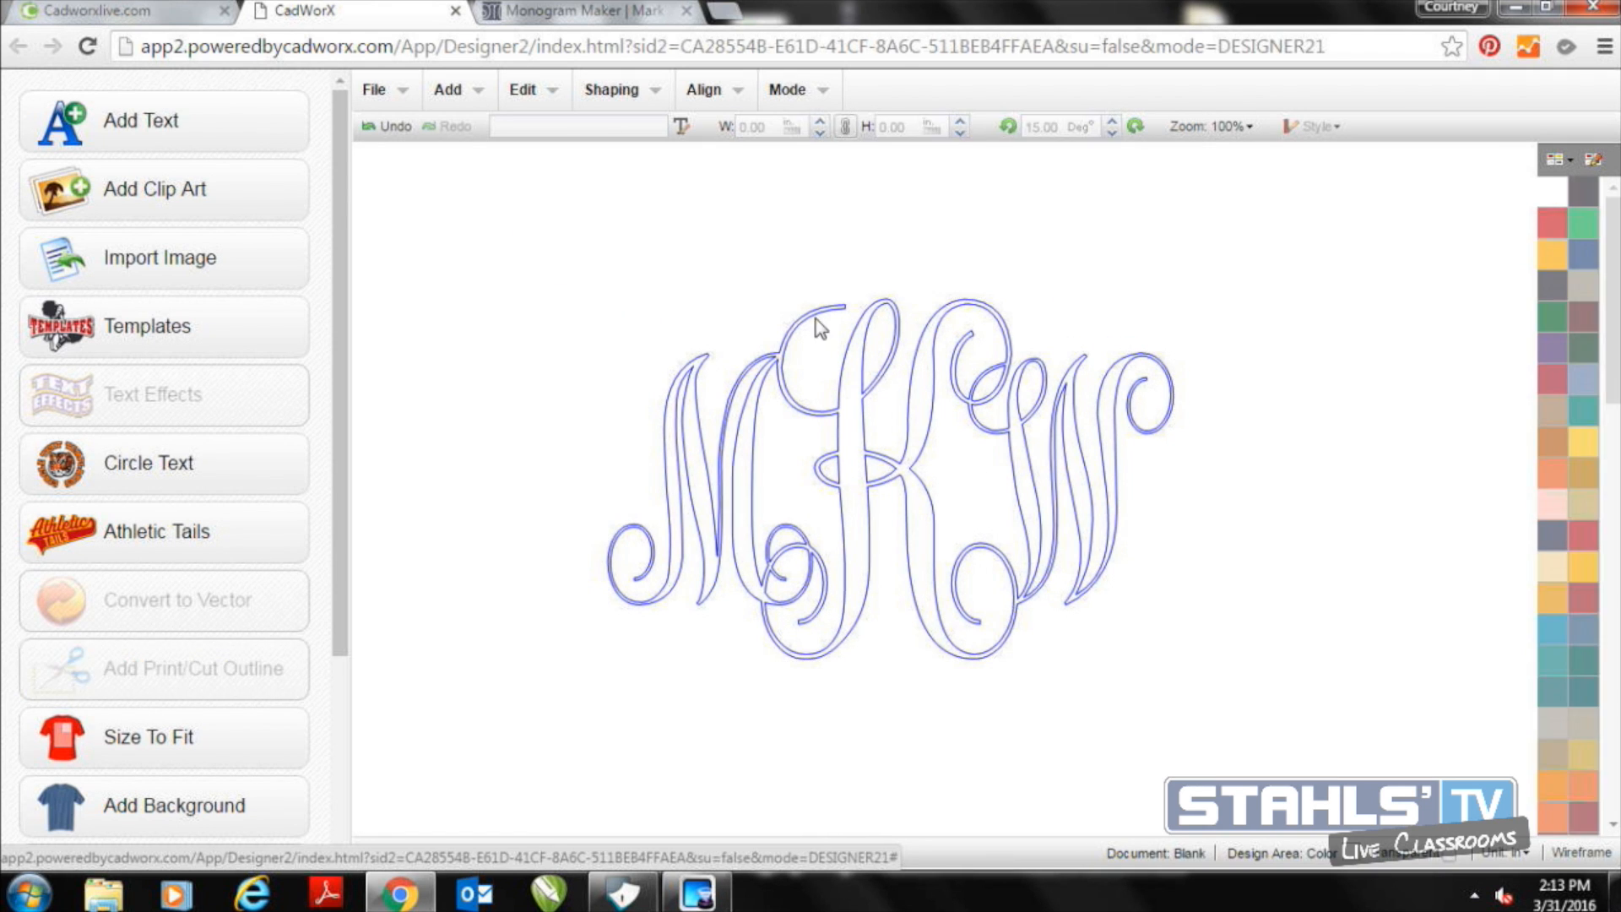
left_click(380, 91)
left_click(402, 129)
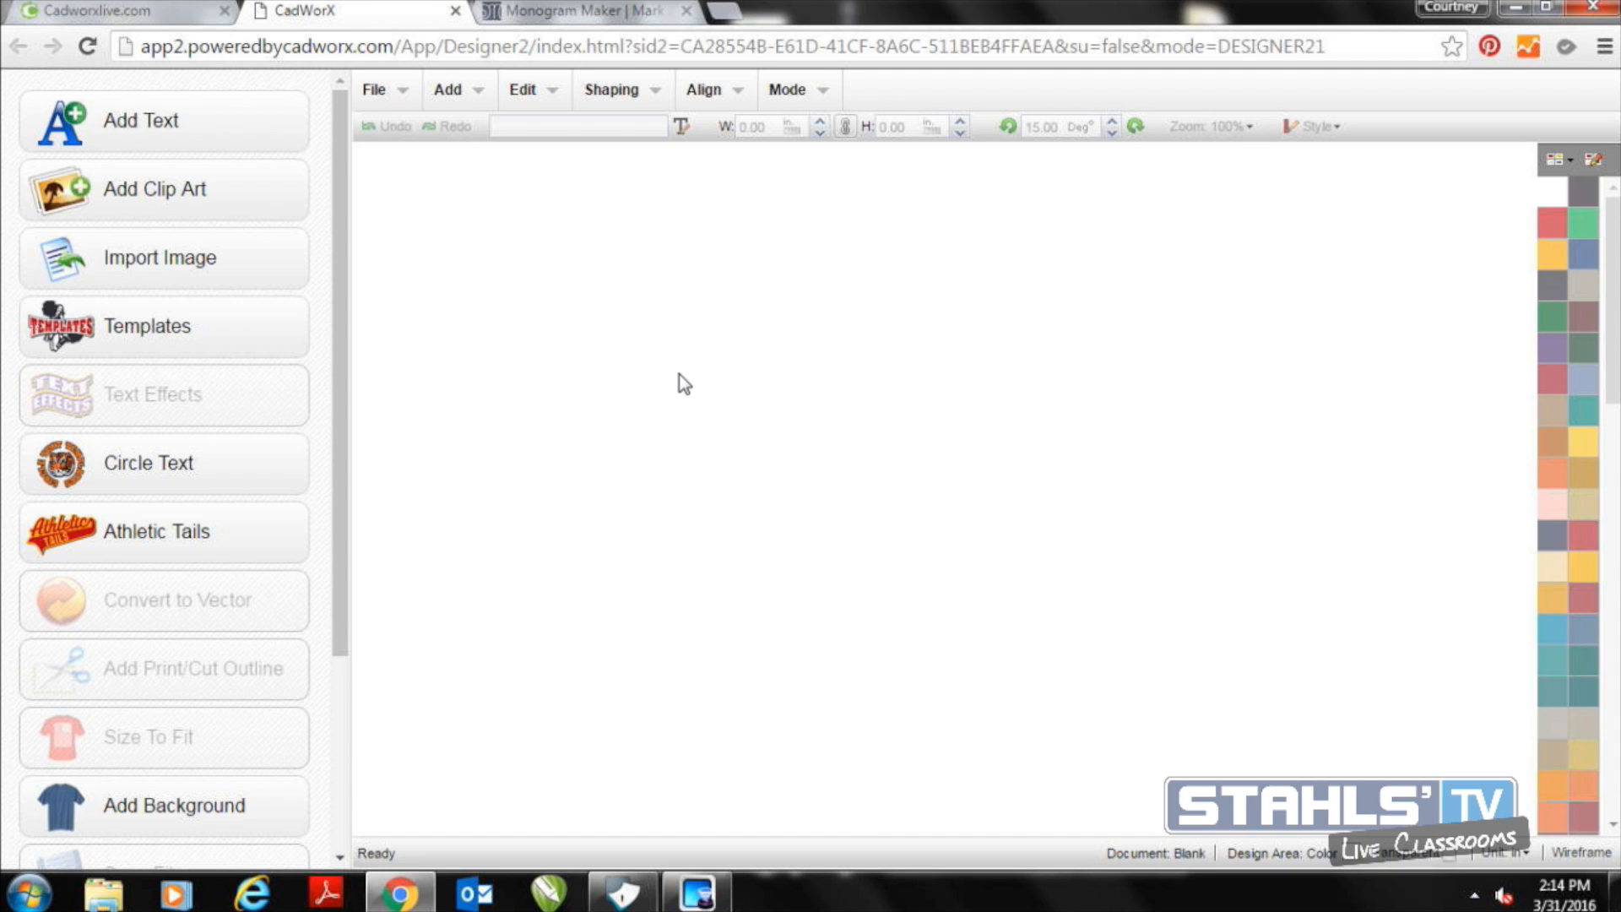
Switch to the Mark and Graham Monogram Maker page and enter the initials MWK
left_click(596, 11)
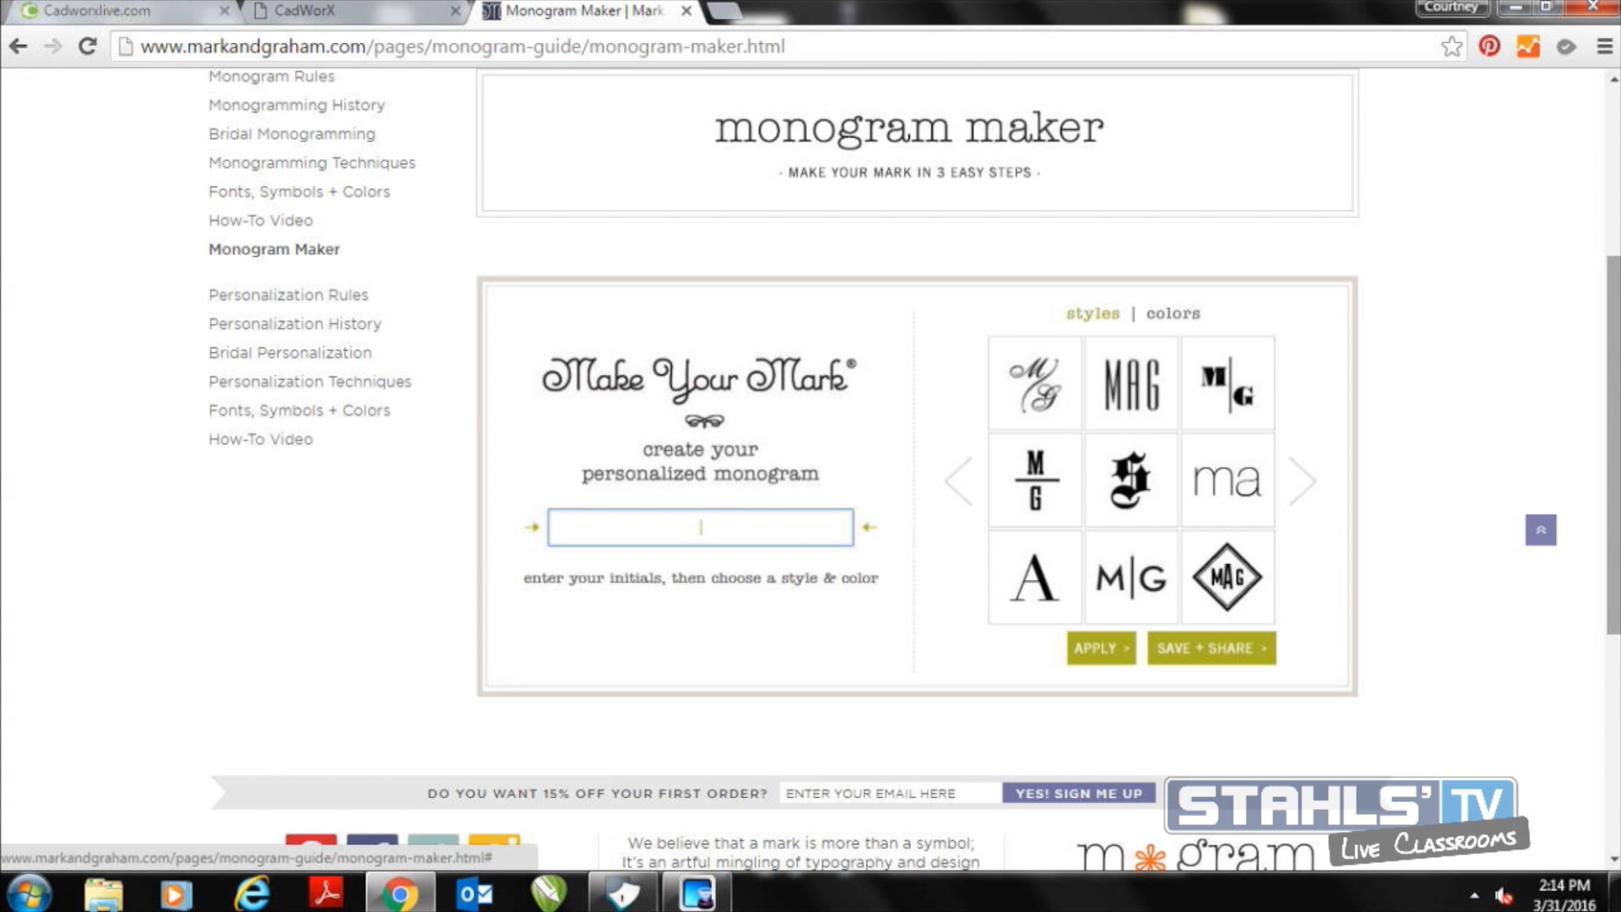
left_click_drag(1616, 534, 1617, 529)
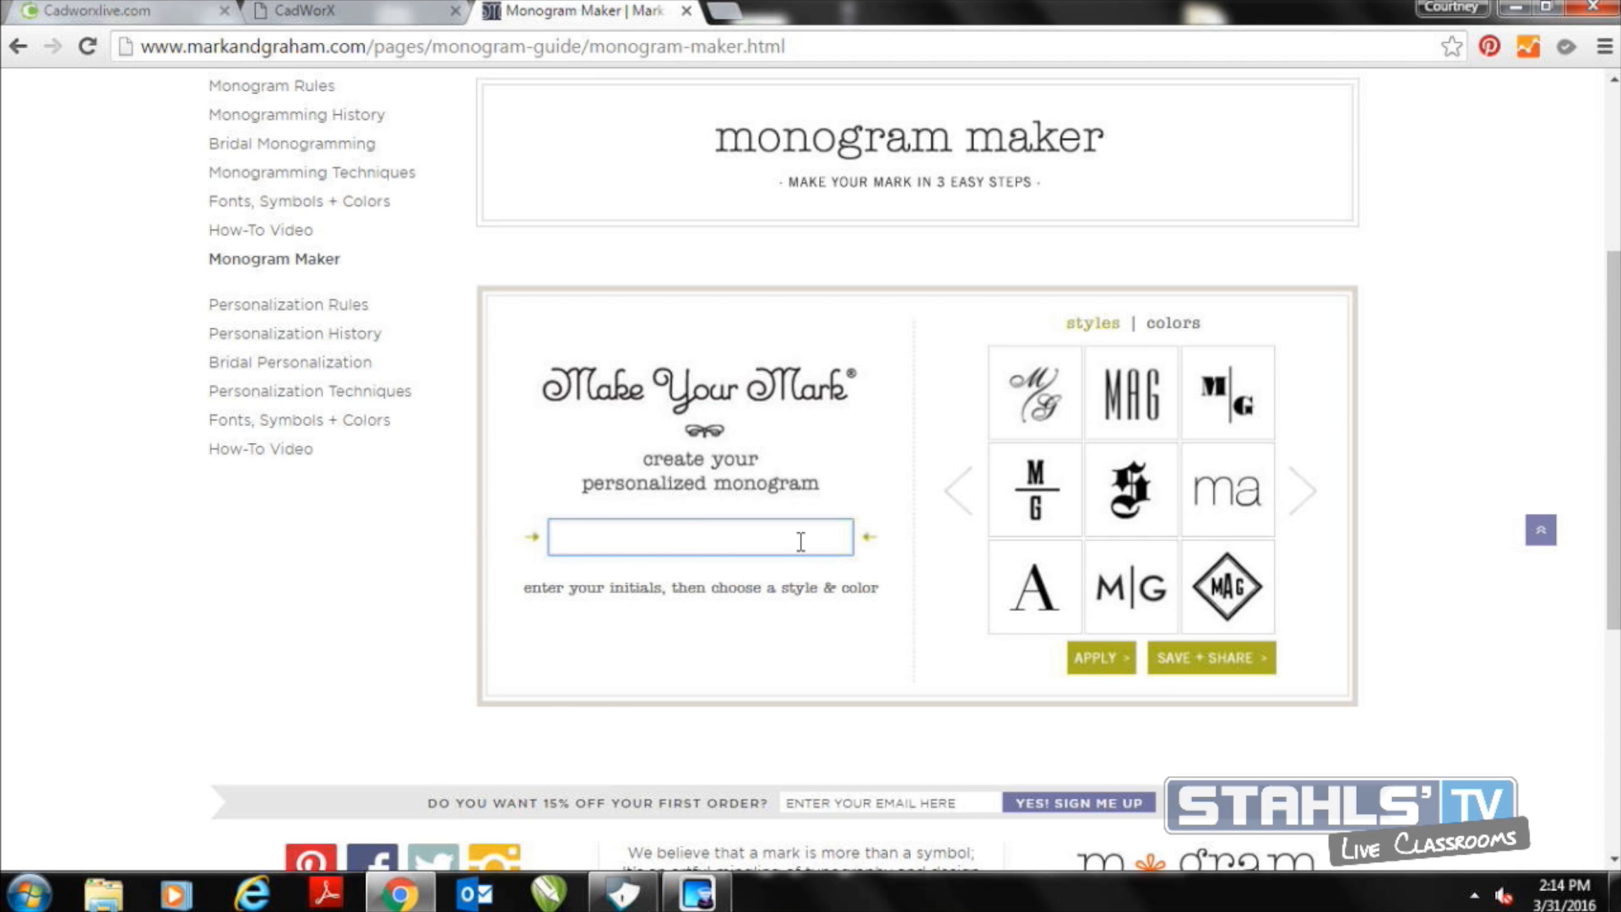
left_click_drag(1615, 338, 1615, 350)
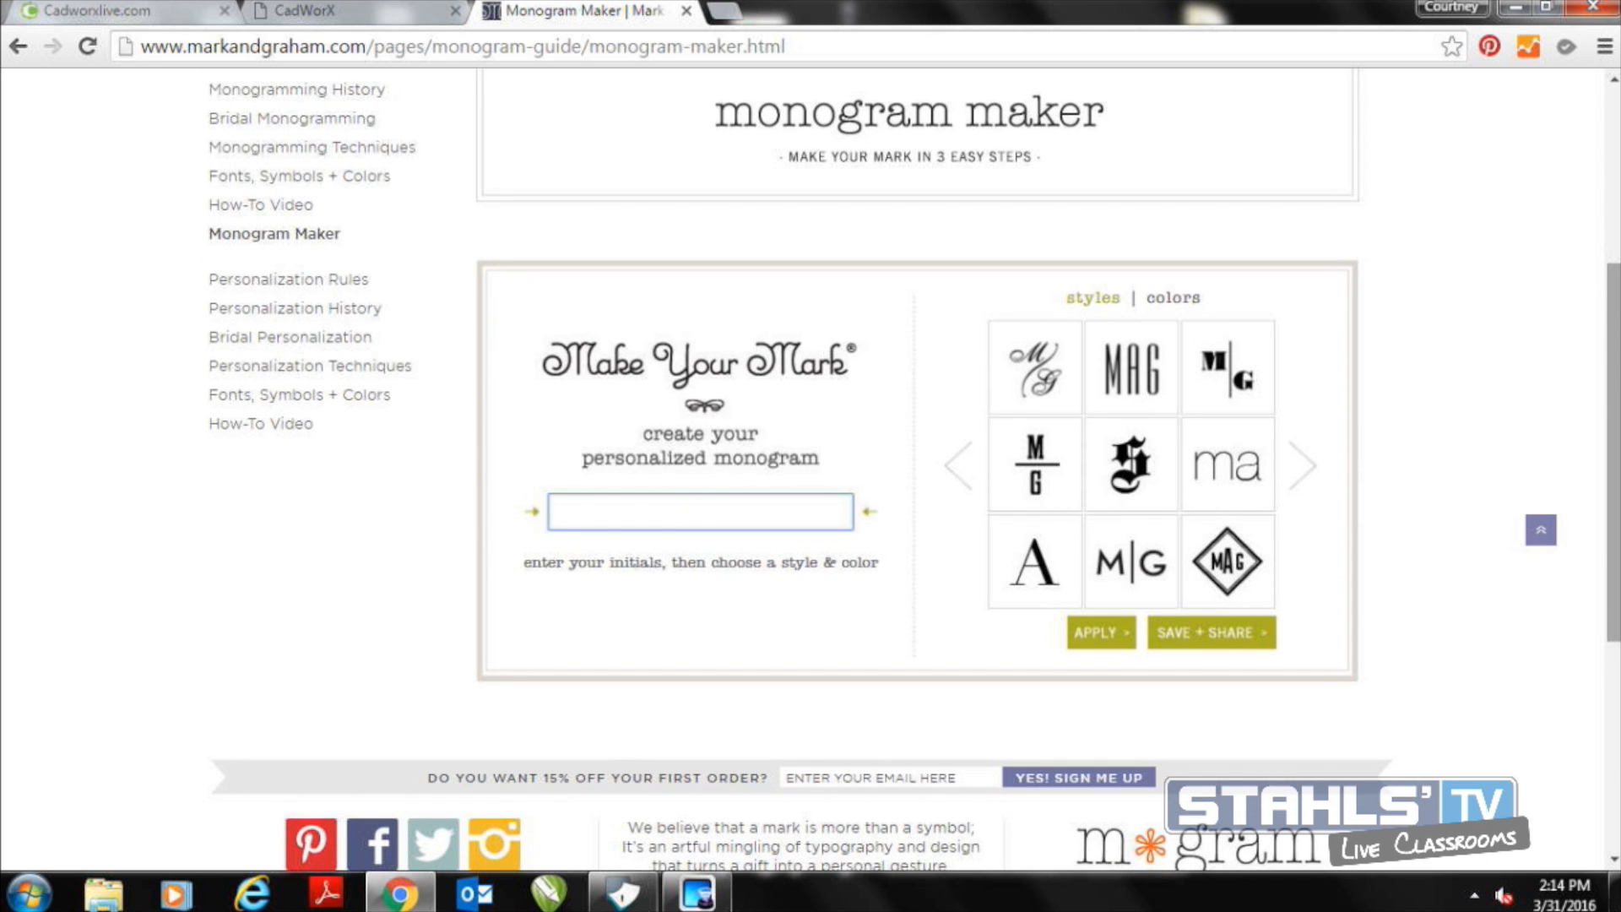
type("KW")
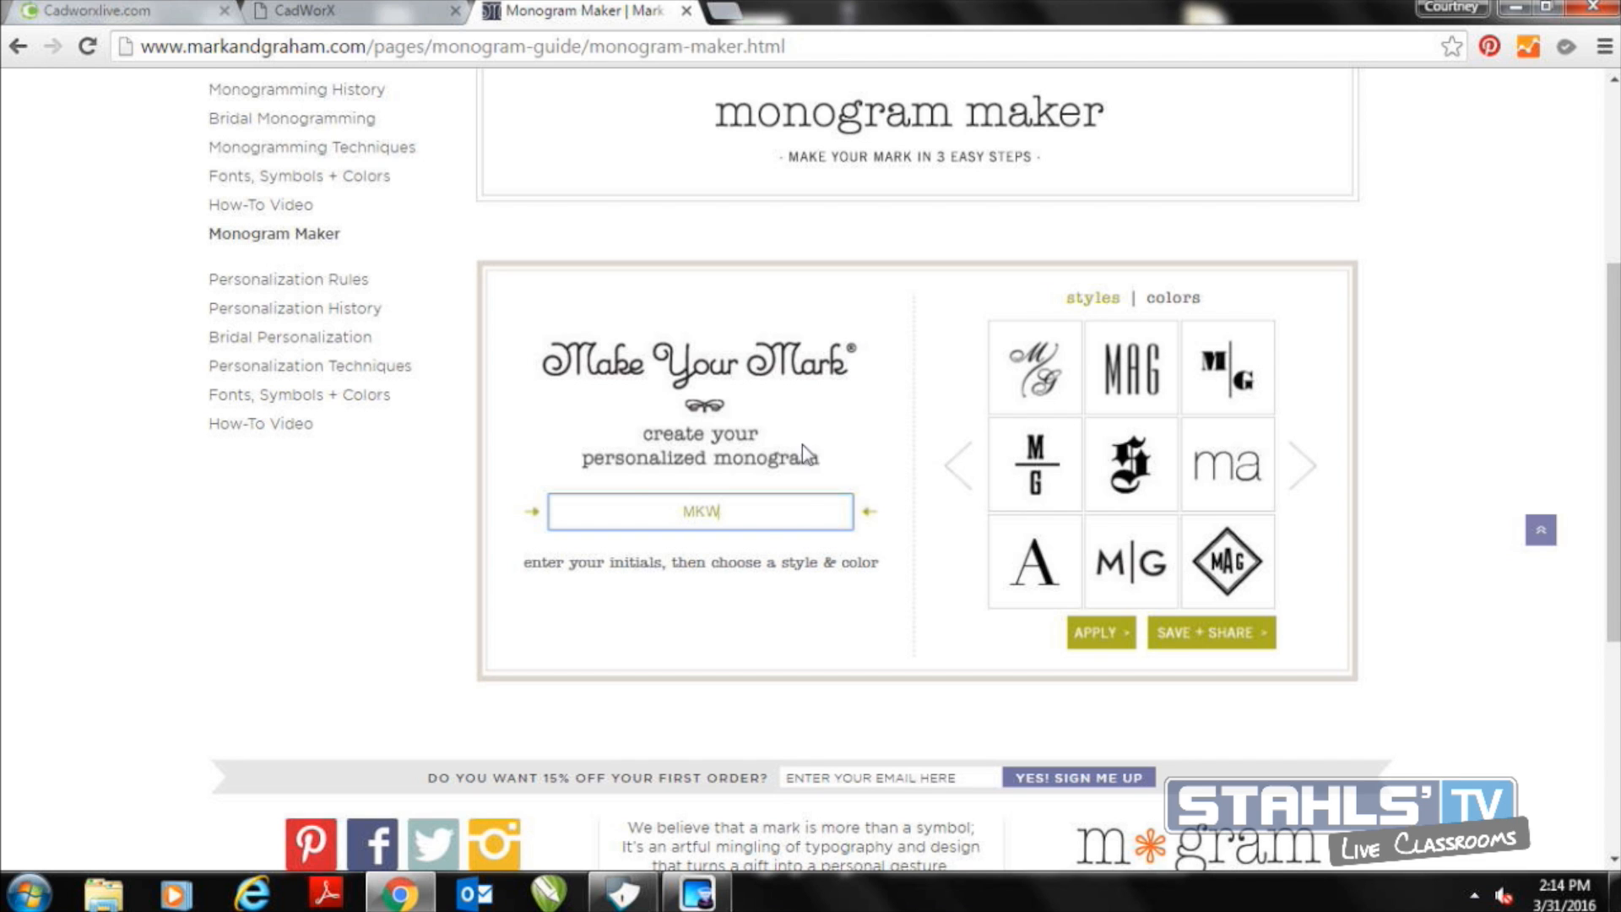
left_click_drag(750, 511, 631, 496)
type("MWK")
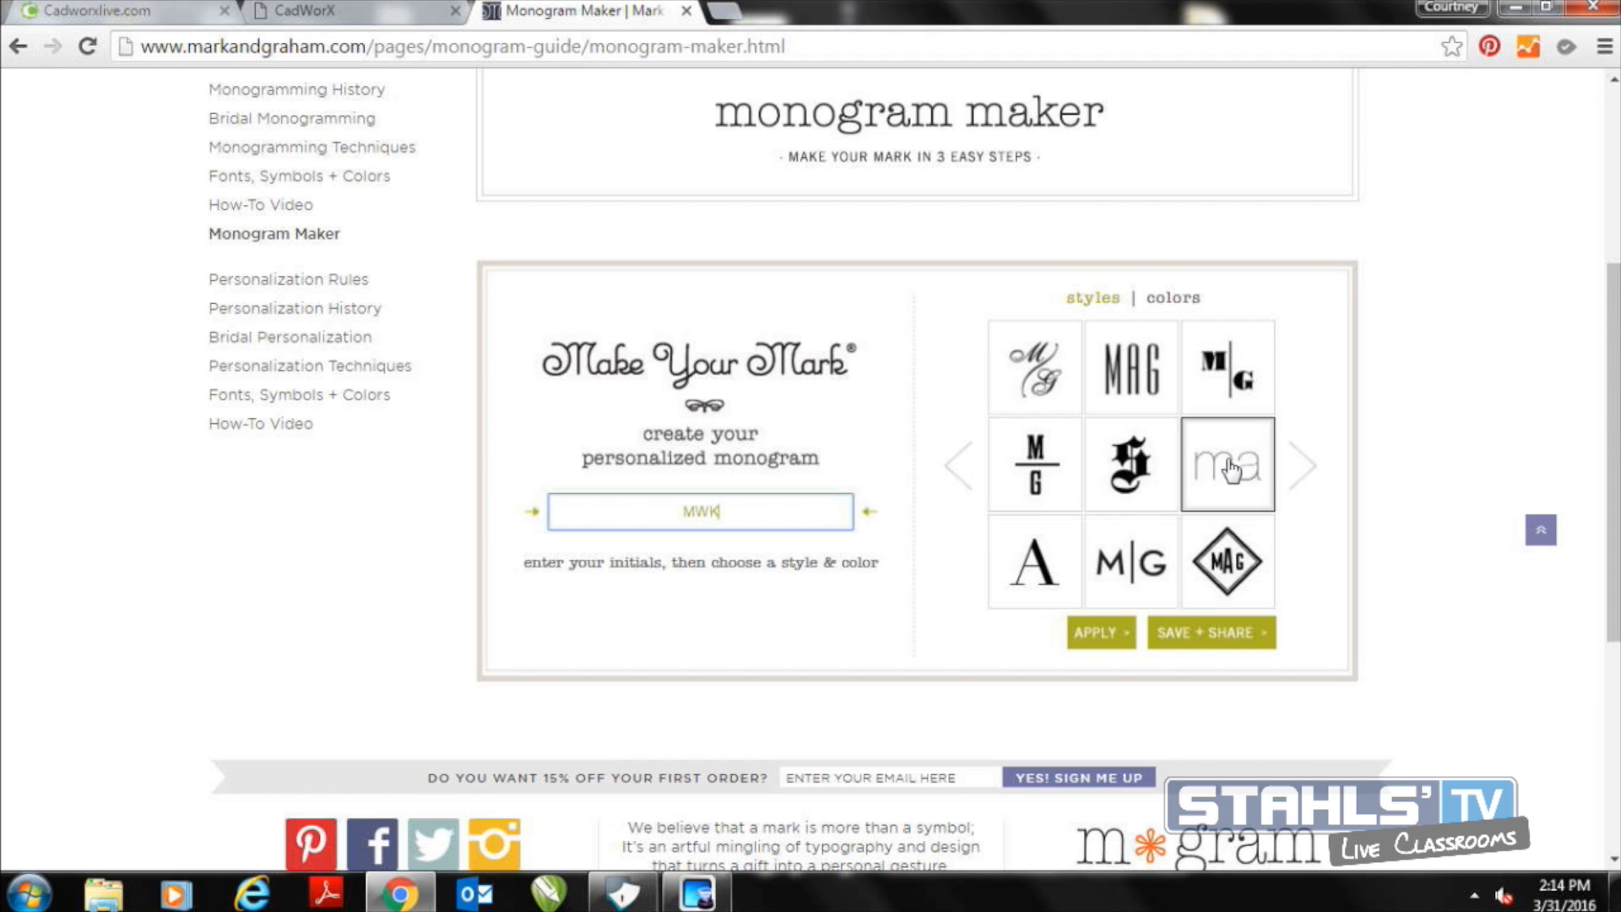
Browse to the next set of monogram styles and choose the circle-shaped MAG style for the initials
left_click(1300, 468)
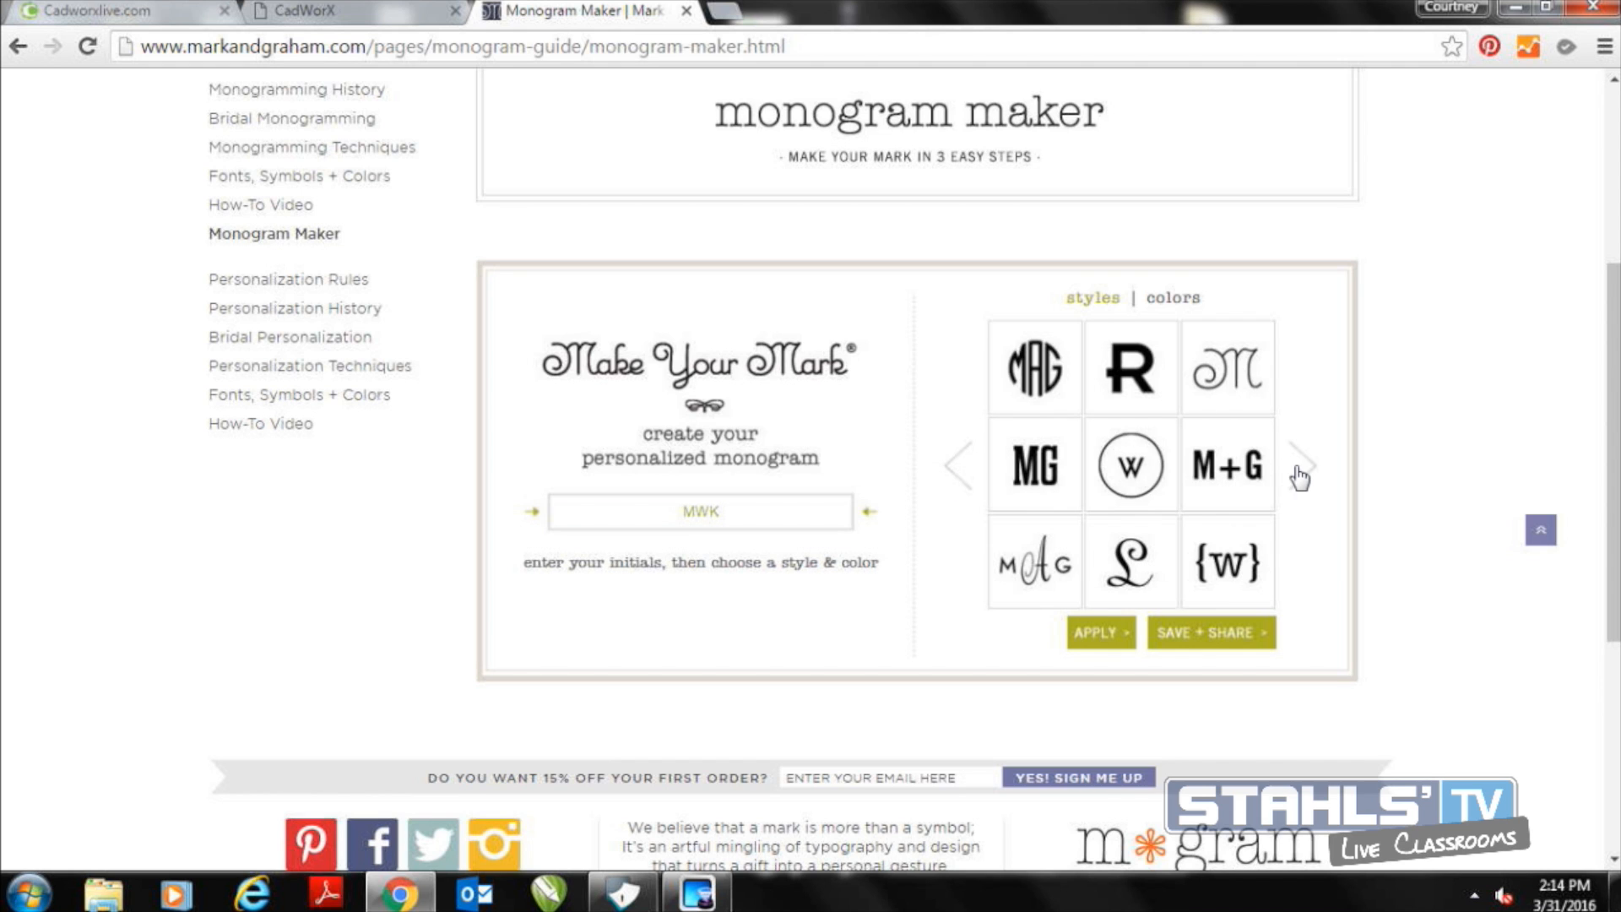
left_click(1050, 393)
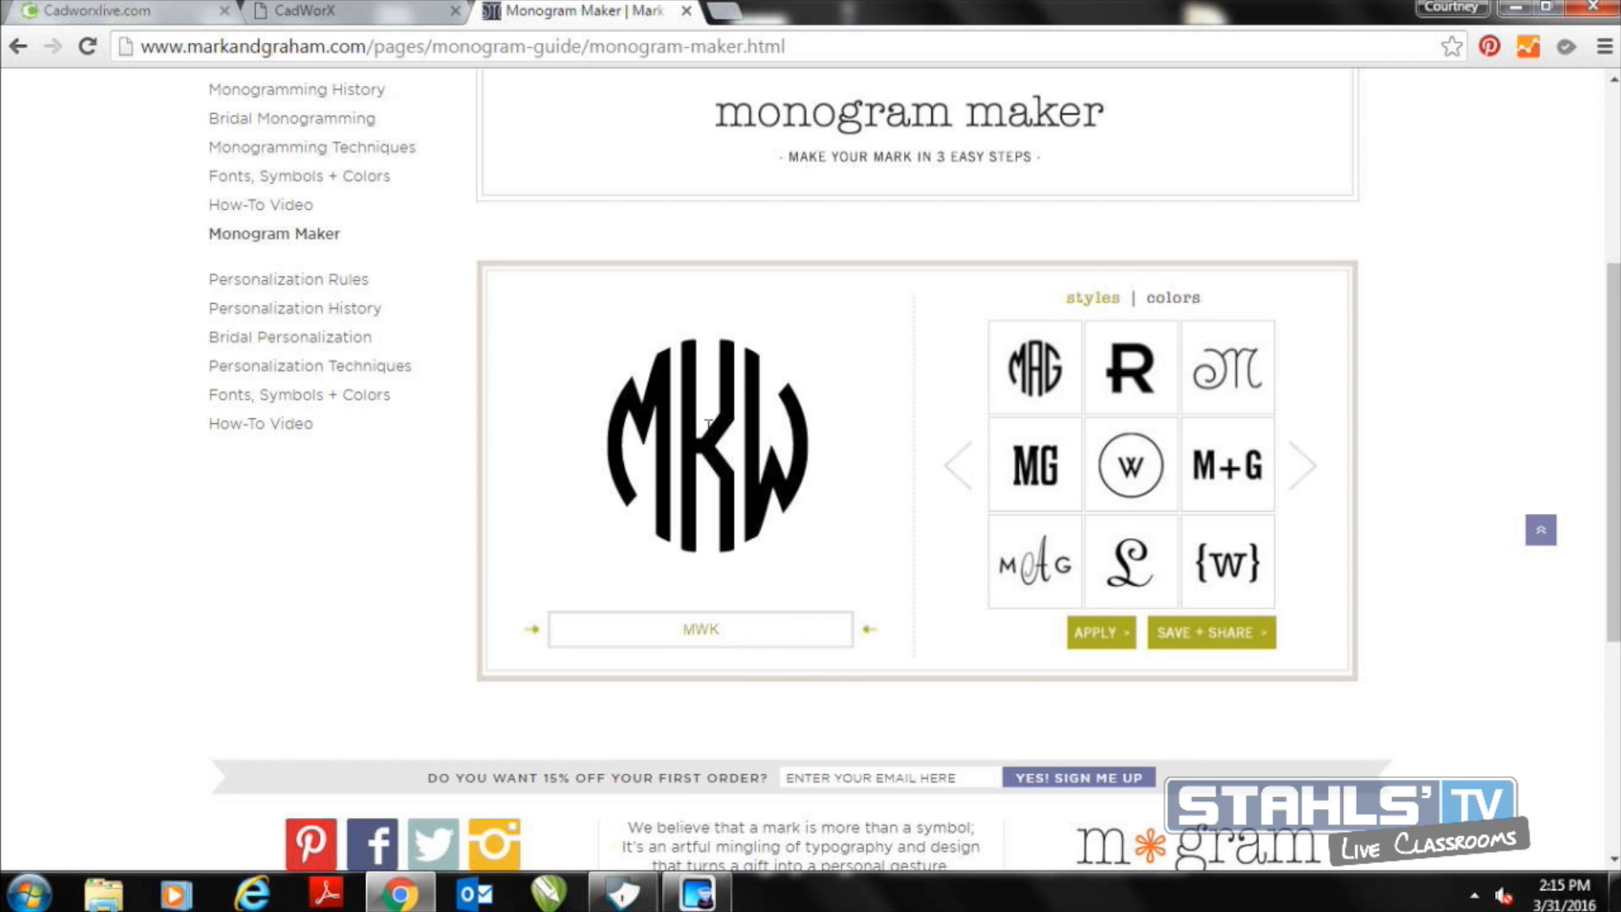
right_click(707, 433)
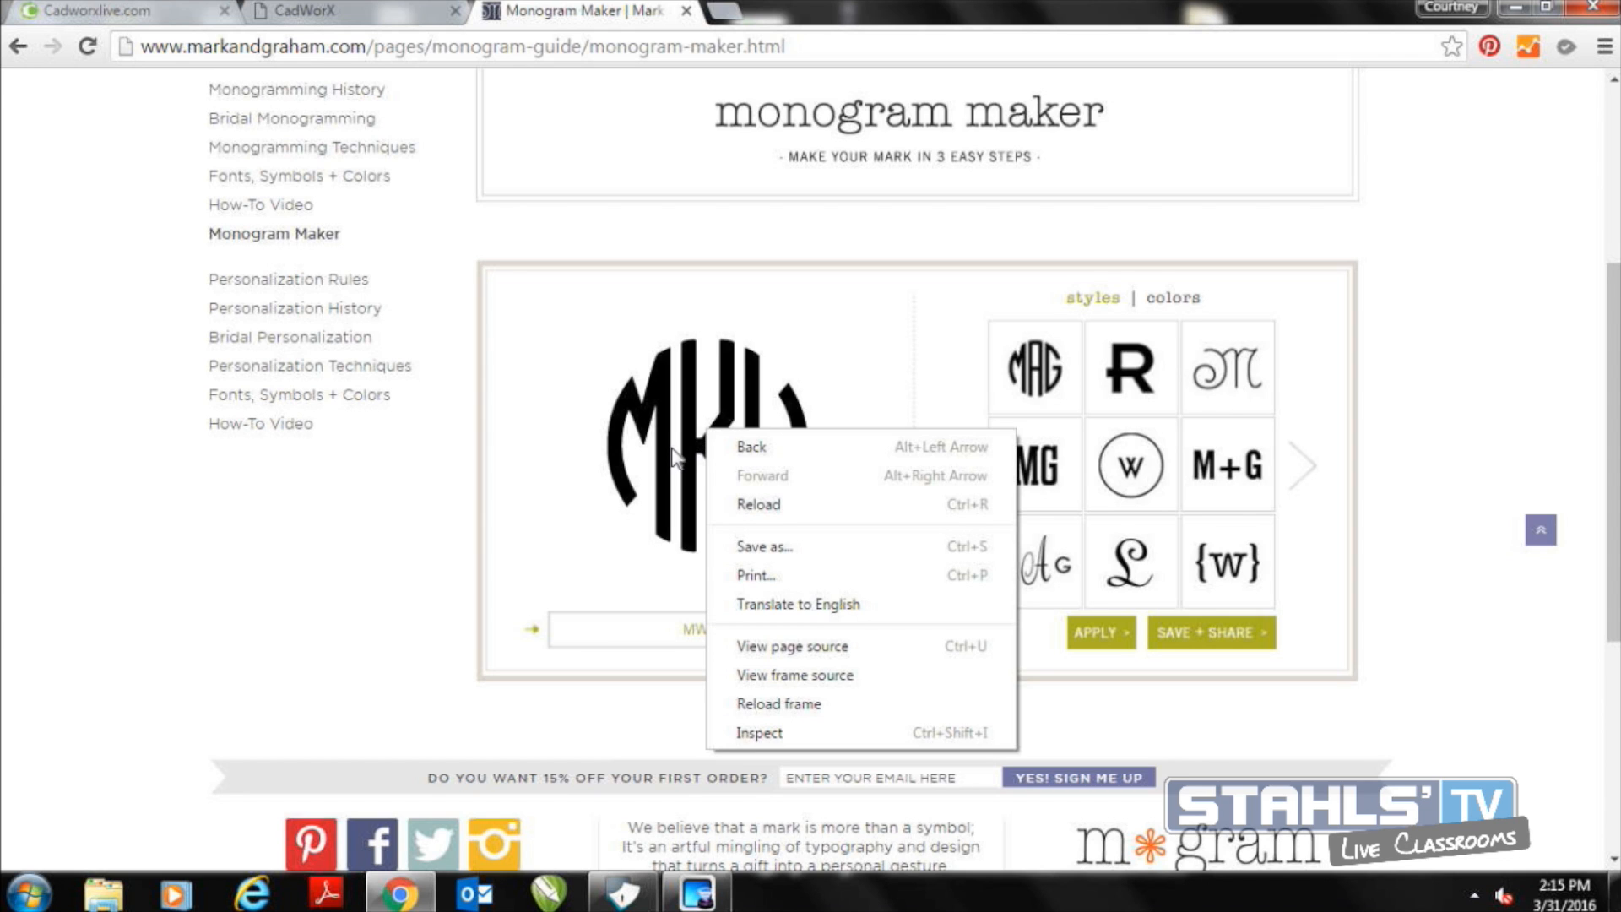
left_click(540, 484)
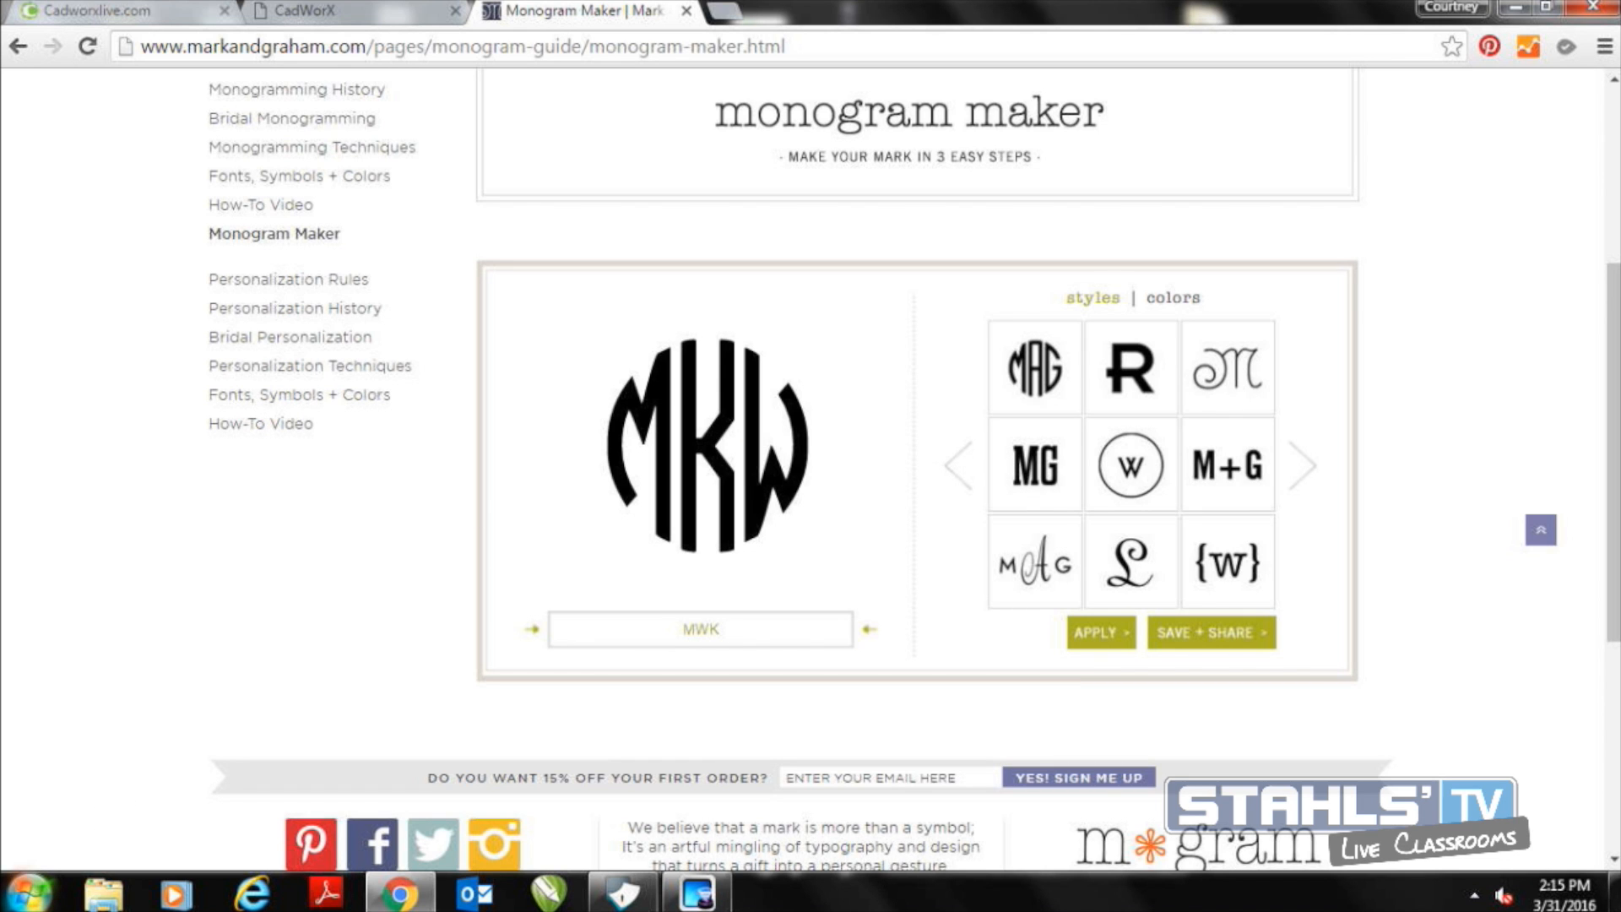
Open the Snipping Tool and capture the area around the round MKW monogram
left_click(29, 893)
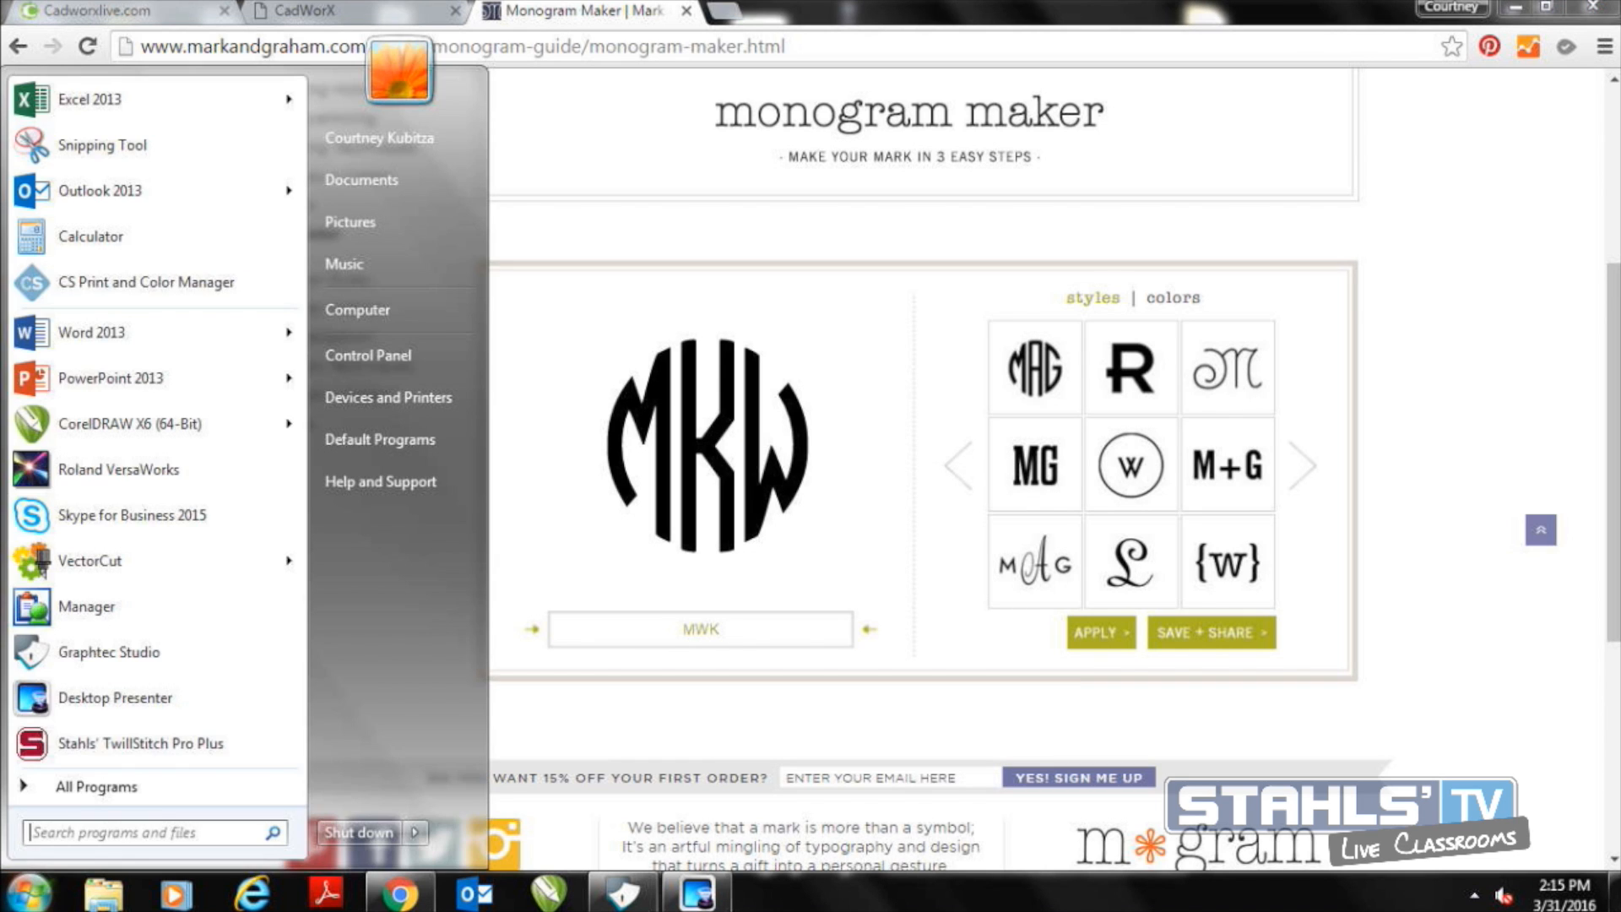
left_click(123, 154)
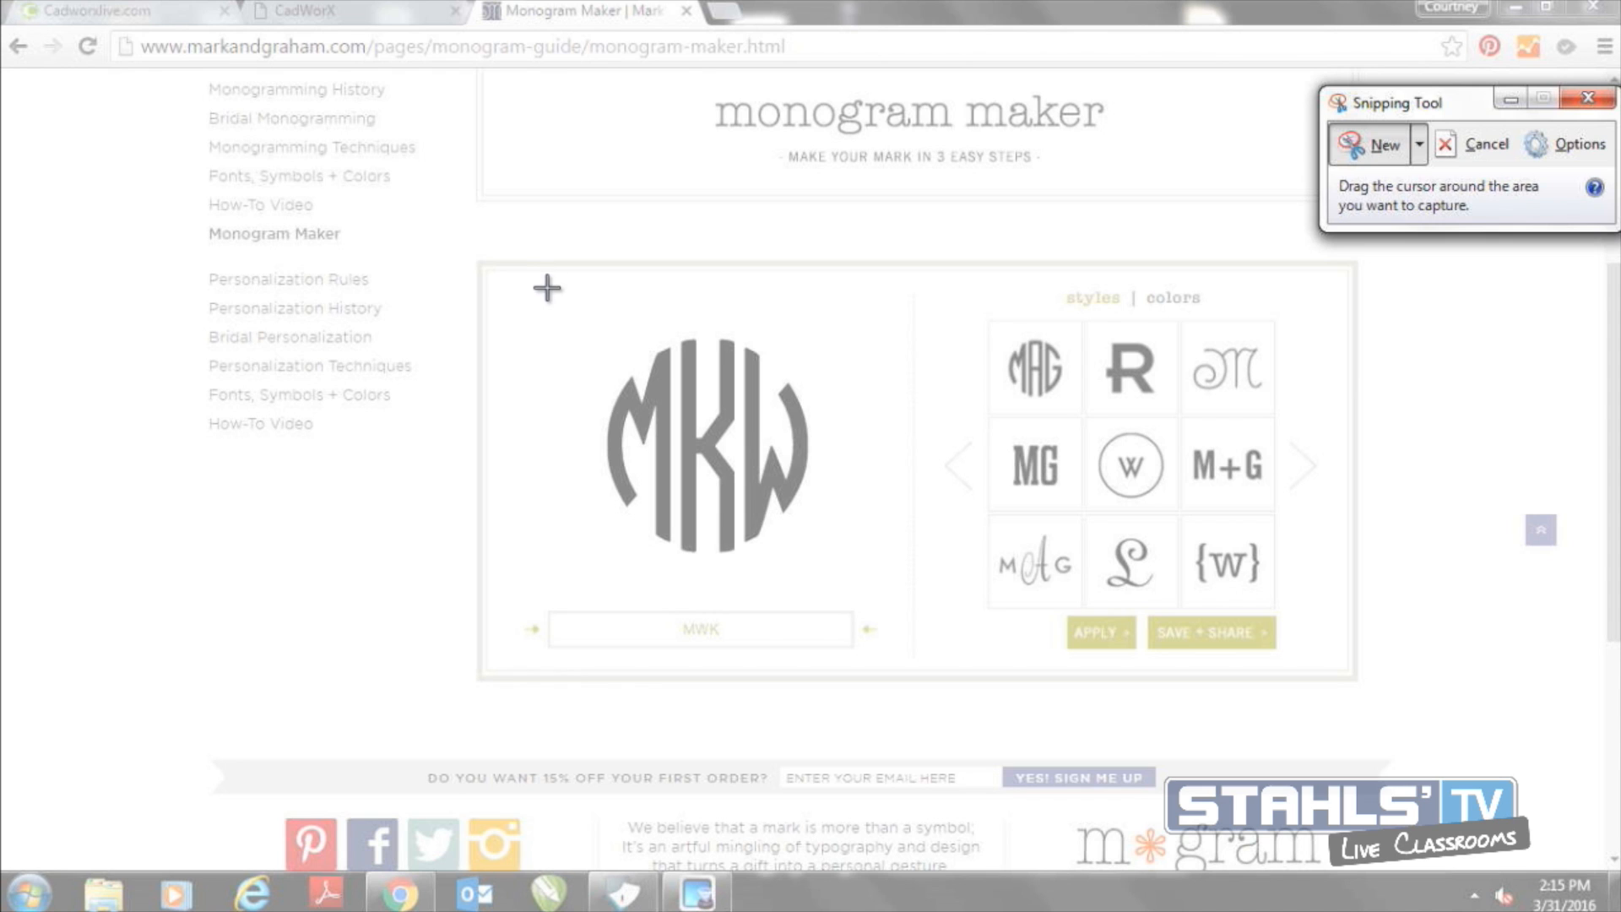
left_click_drag(590, 320, 819, 560)
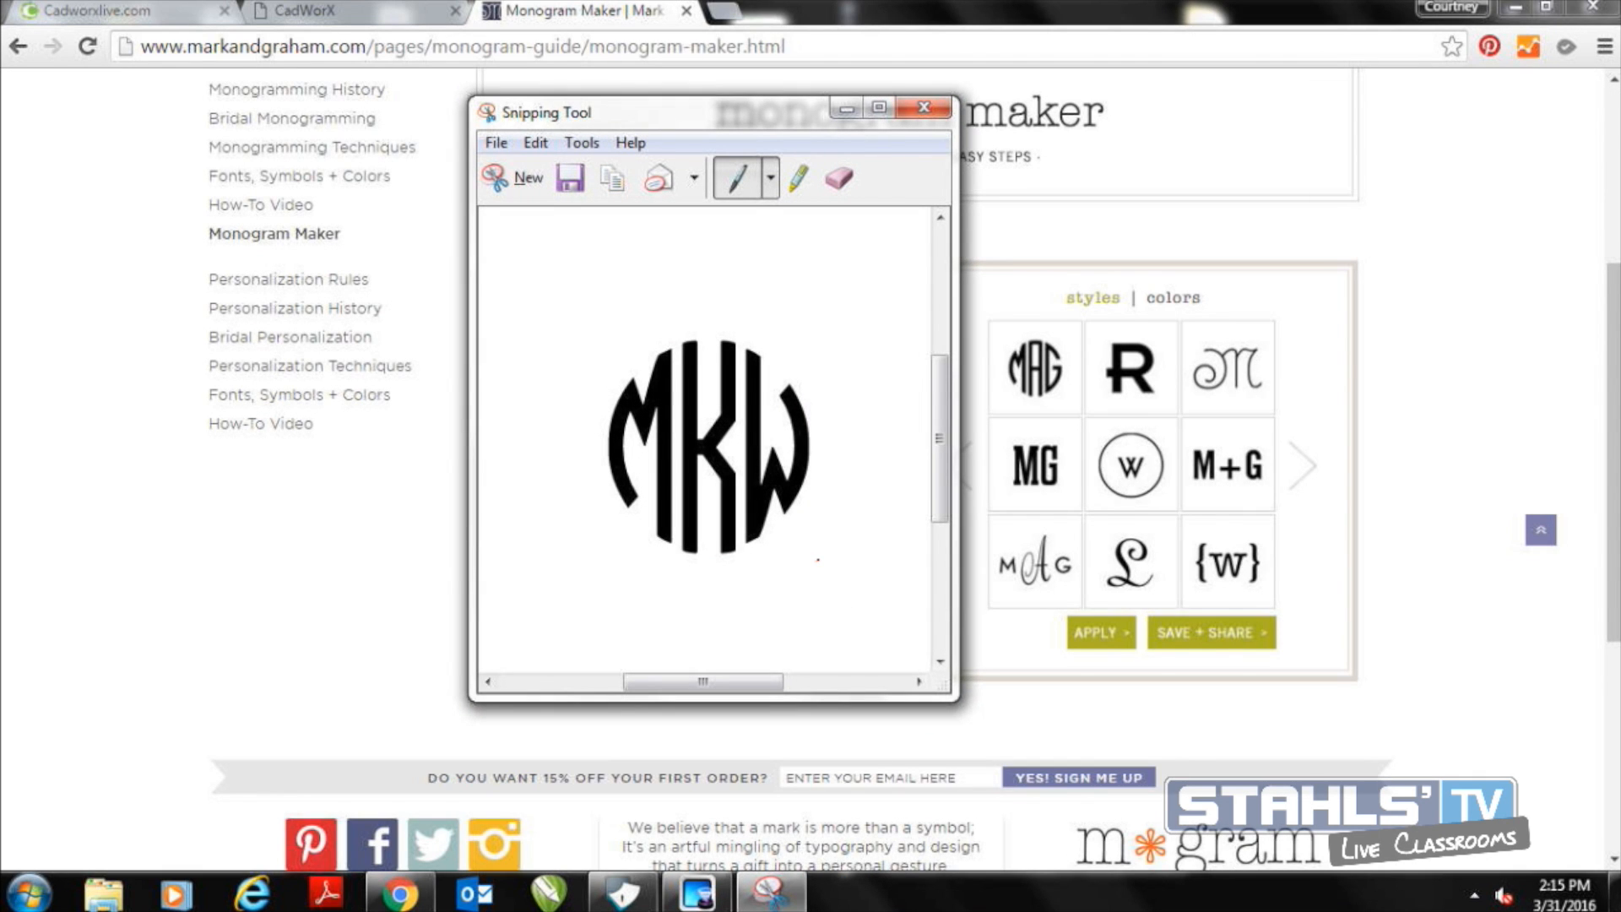
Save the captured snip as an image named monogram and close the Snipping Tool
left_click(570, 178)
type("monogram")
key("Return")
left_click(923, 107)
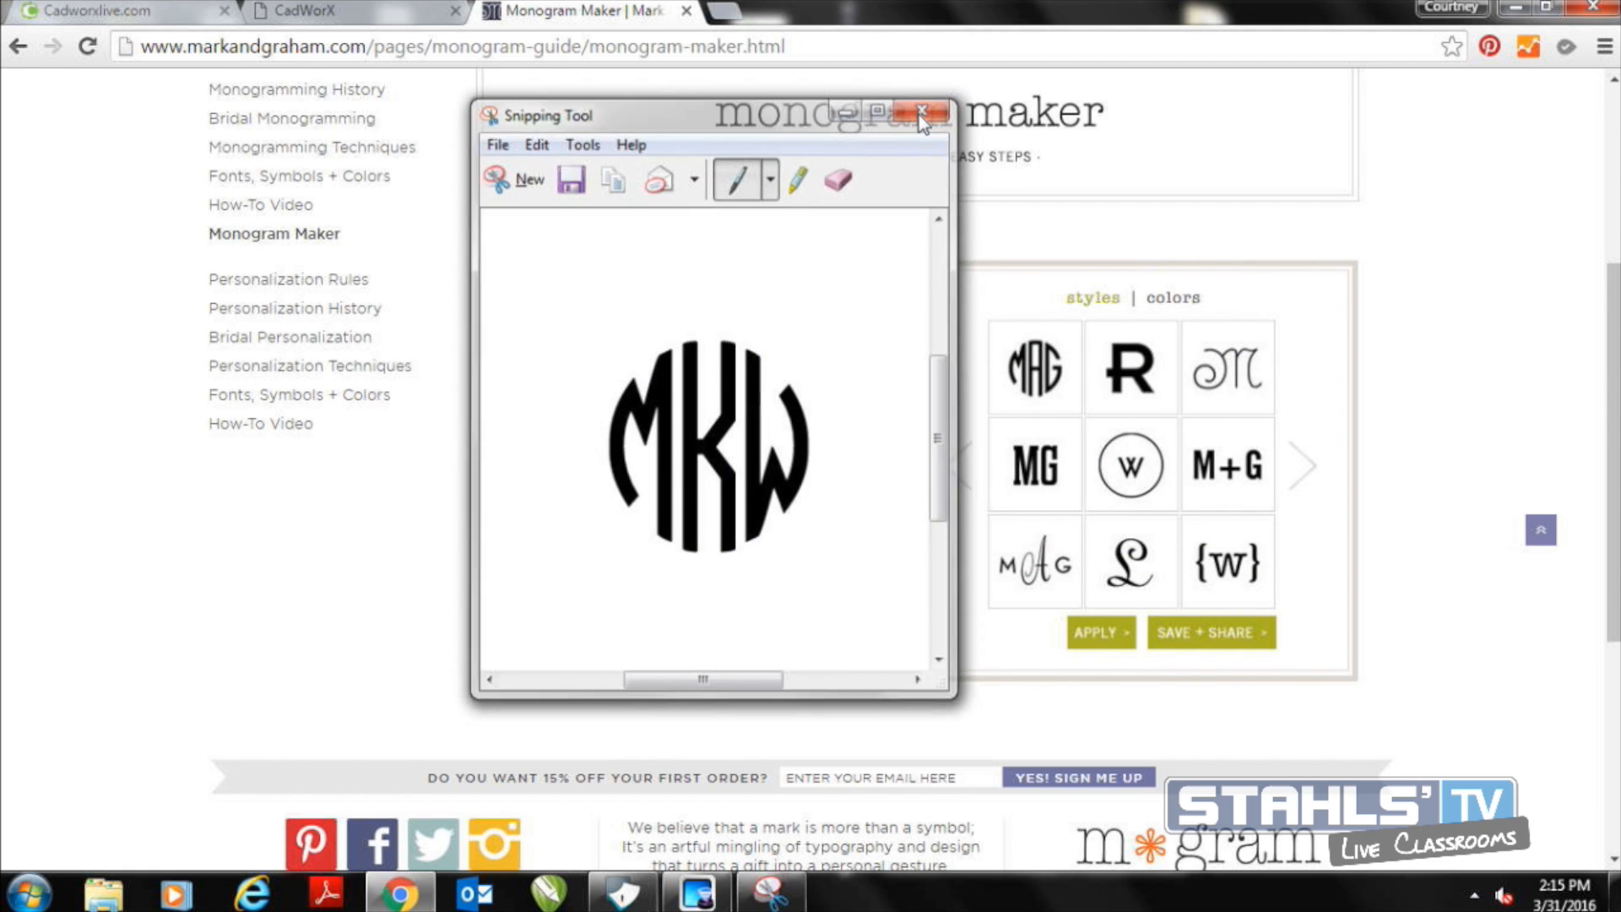
Return to CadWorX and load the saved monogram image through Import & Vectorize
left_click(365, 7)
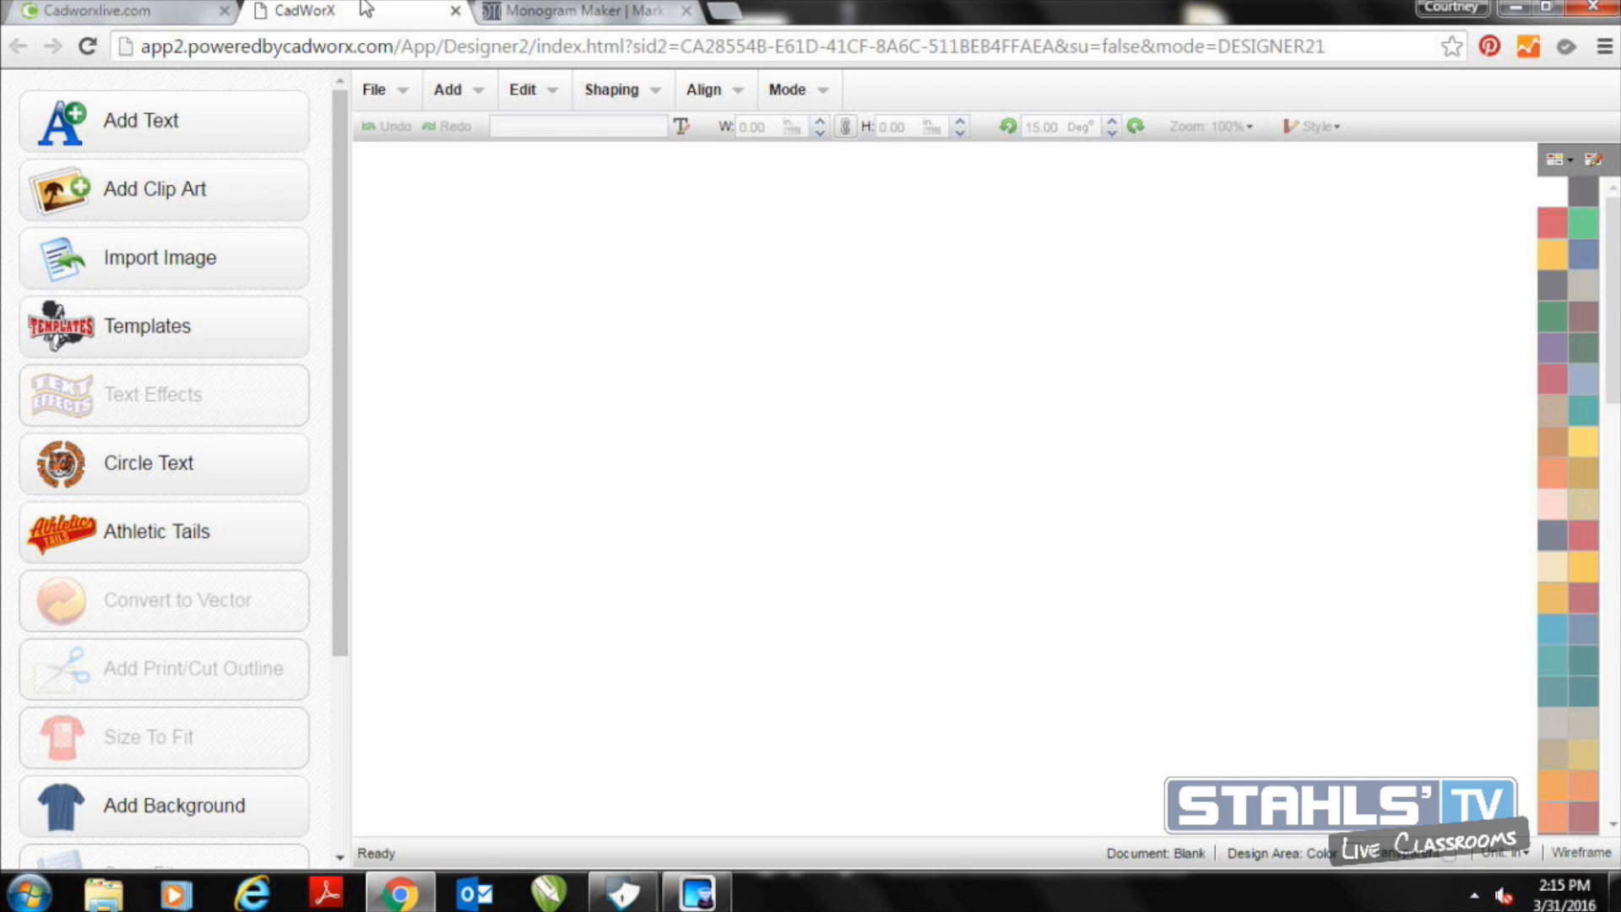
left_click(376, 91)
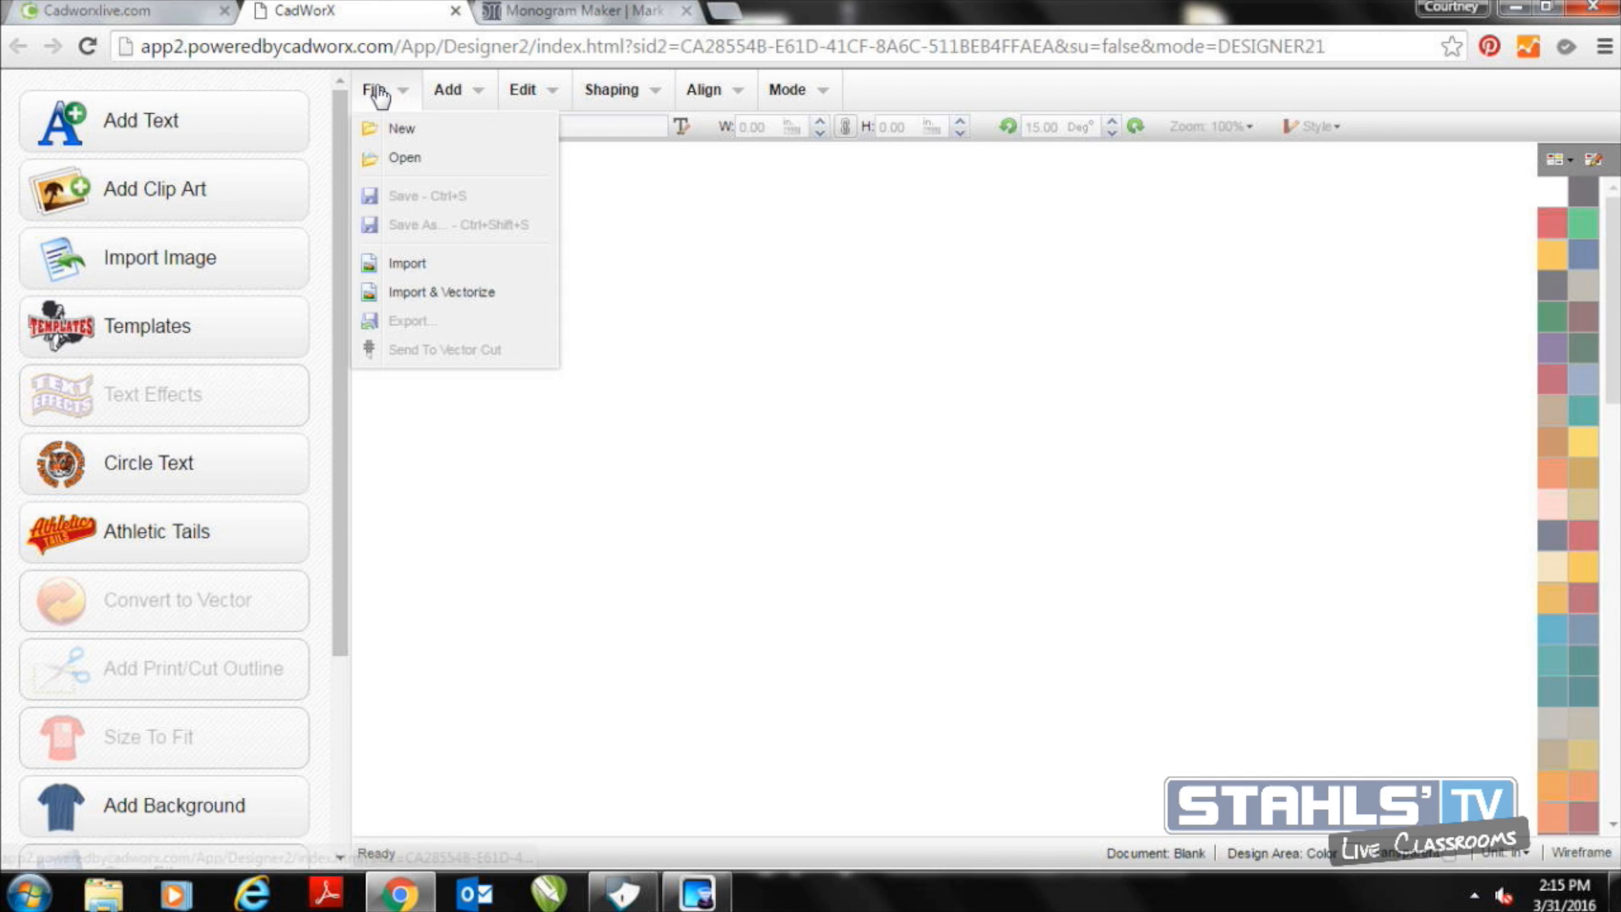
left_click(440, 301)
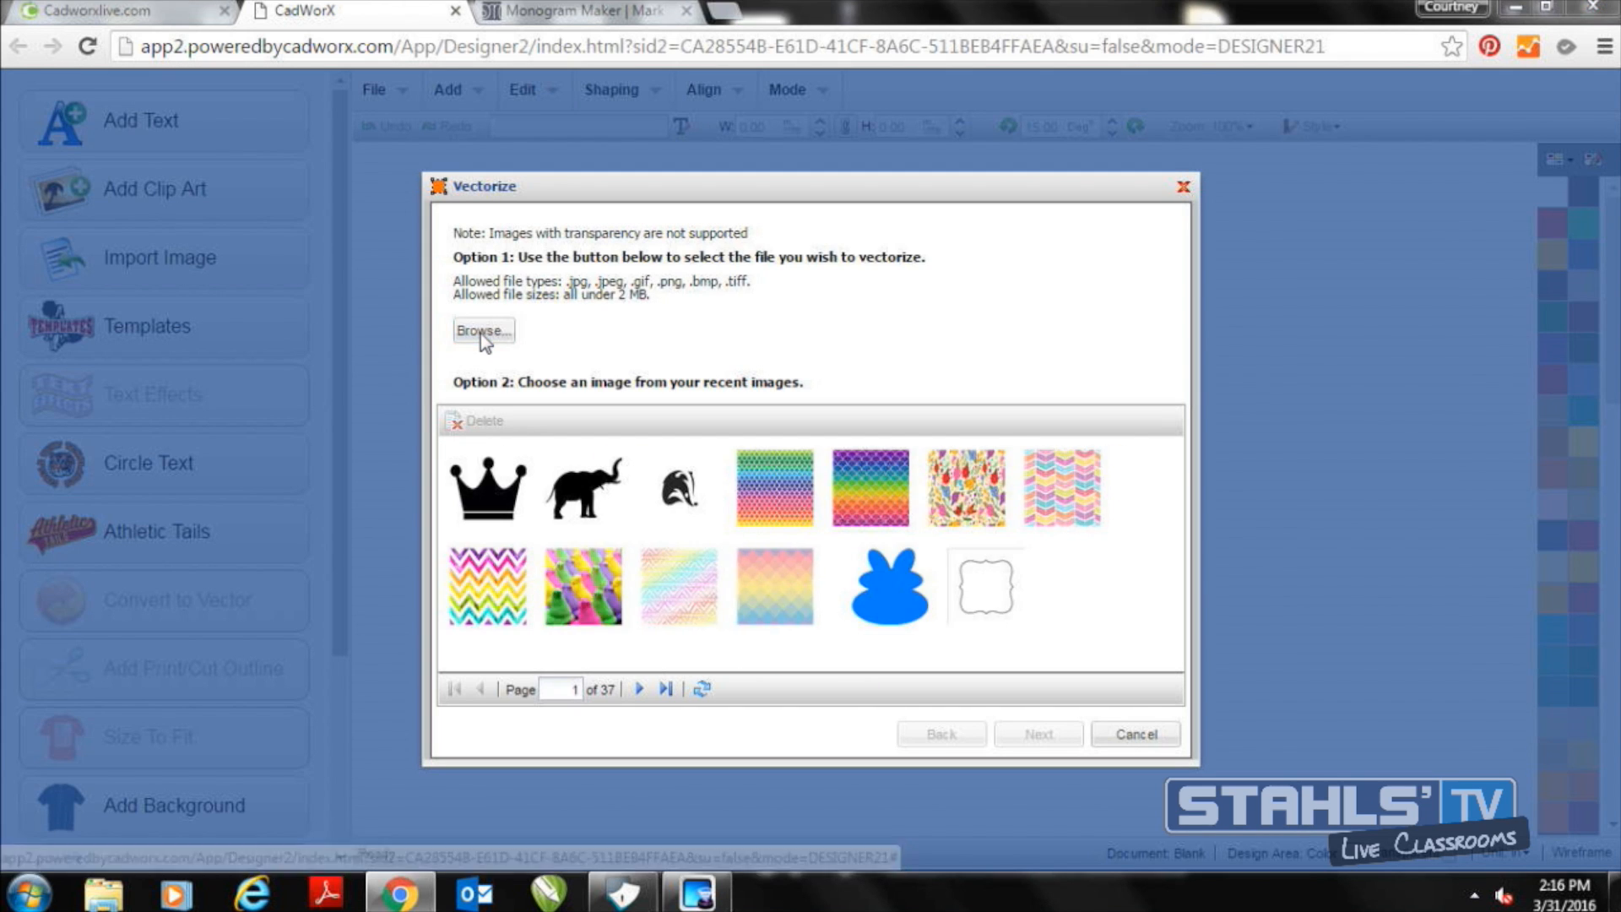
left_click(480, 333)
left_click(389, 181)
double_click(390, 191)
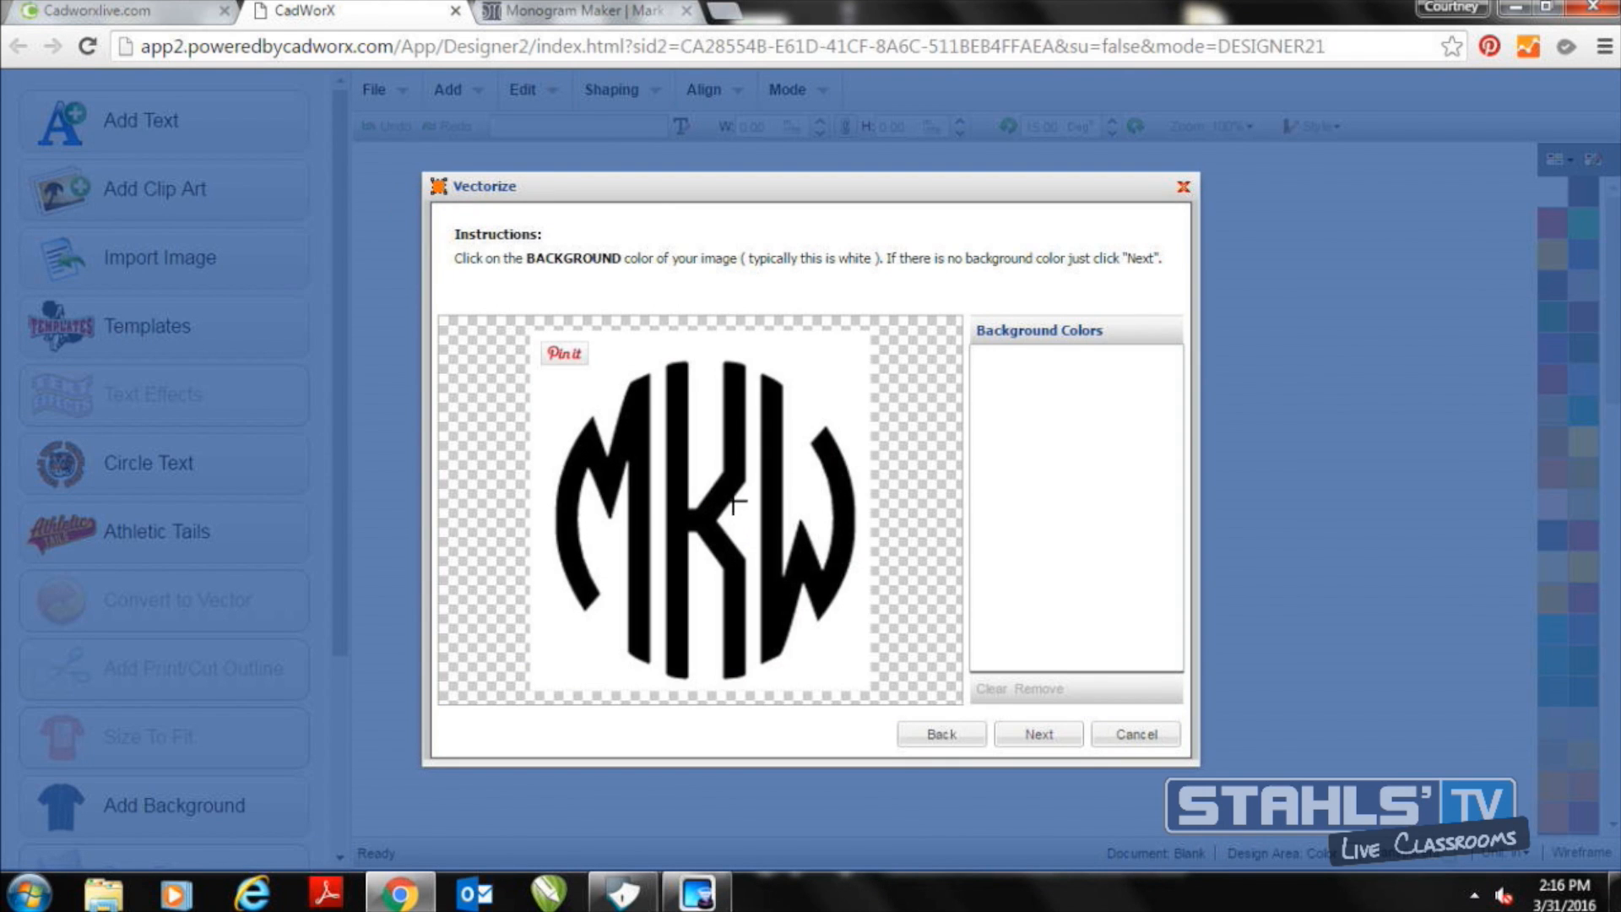
Pick white as the background color and the letters' black as the foreground color for vectorizing
left_click(836, 371)
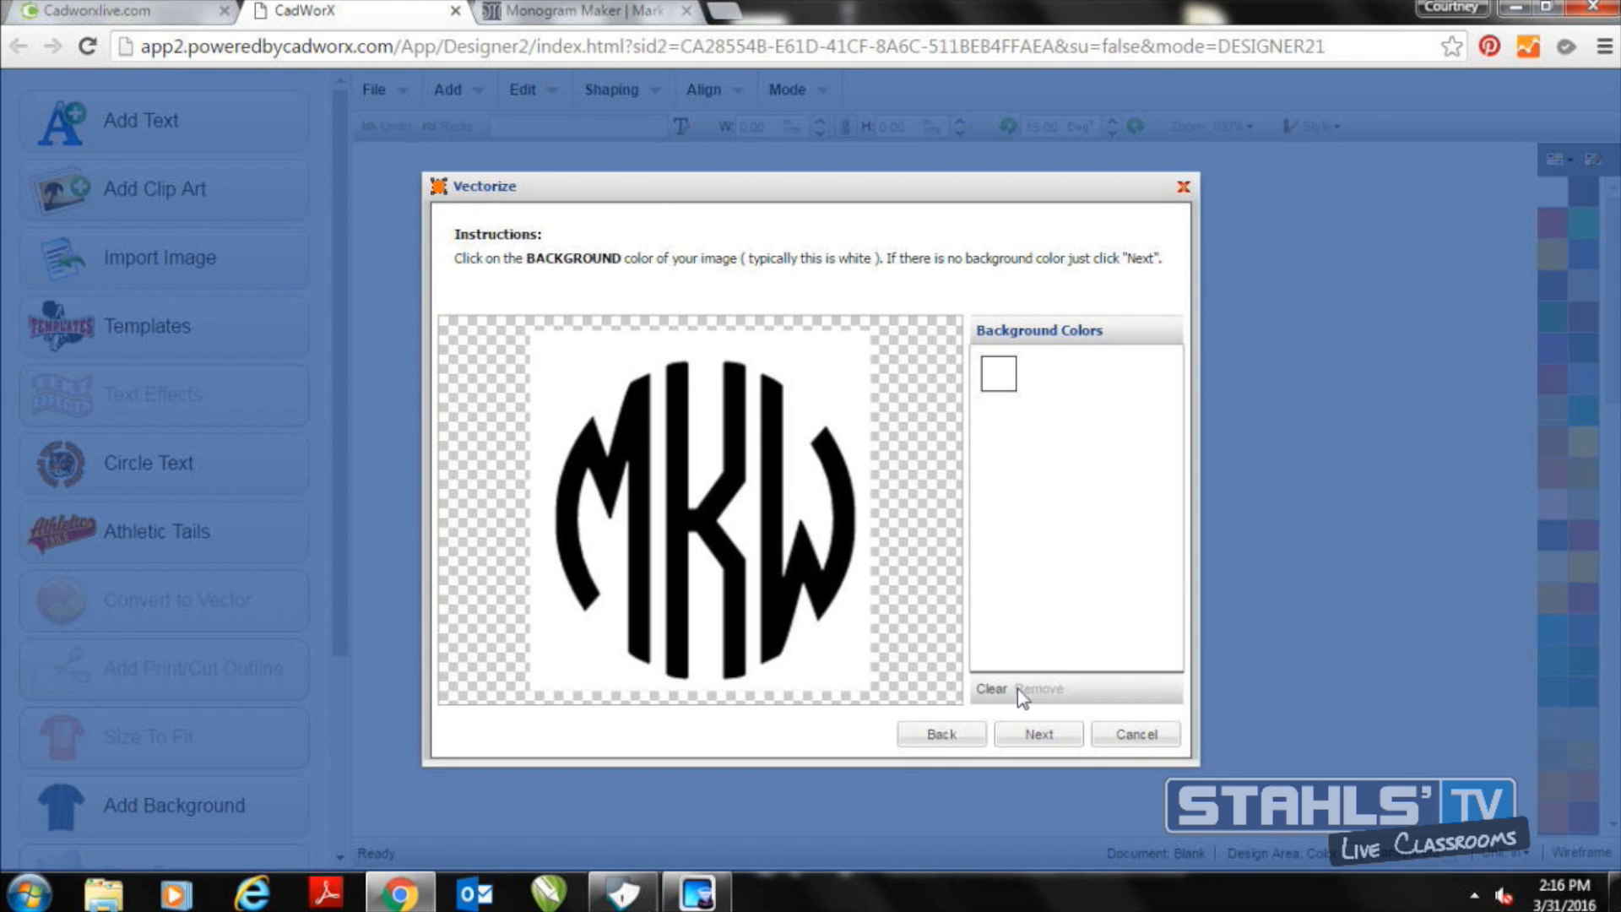
left_click(1030, 734)
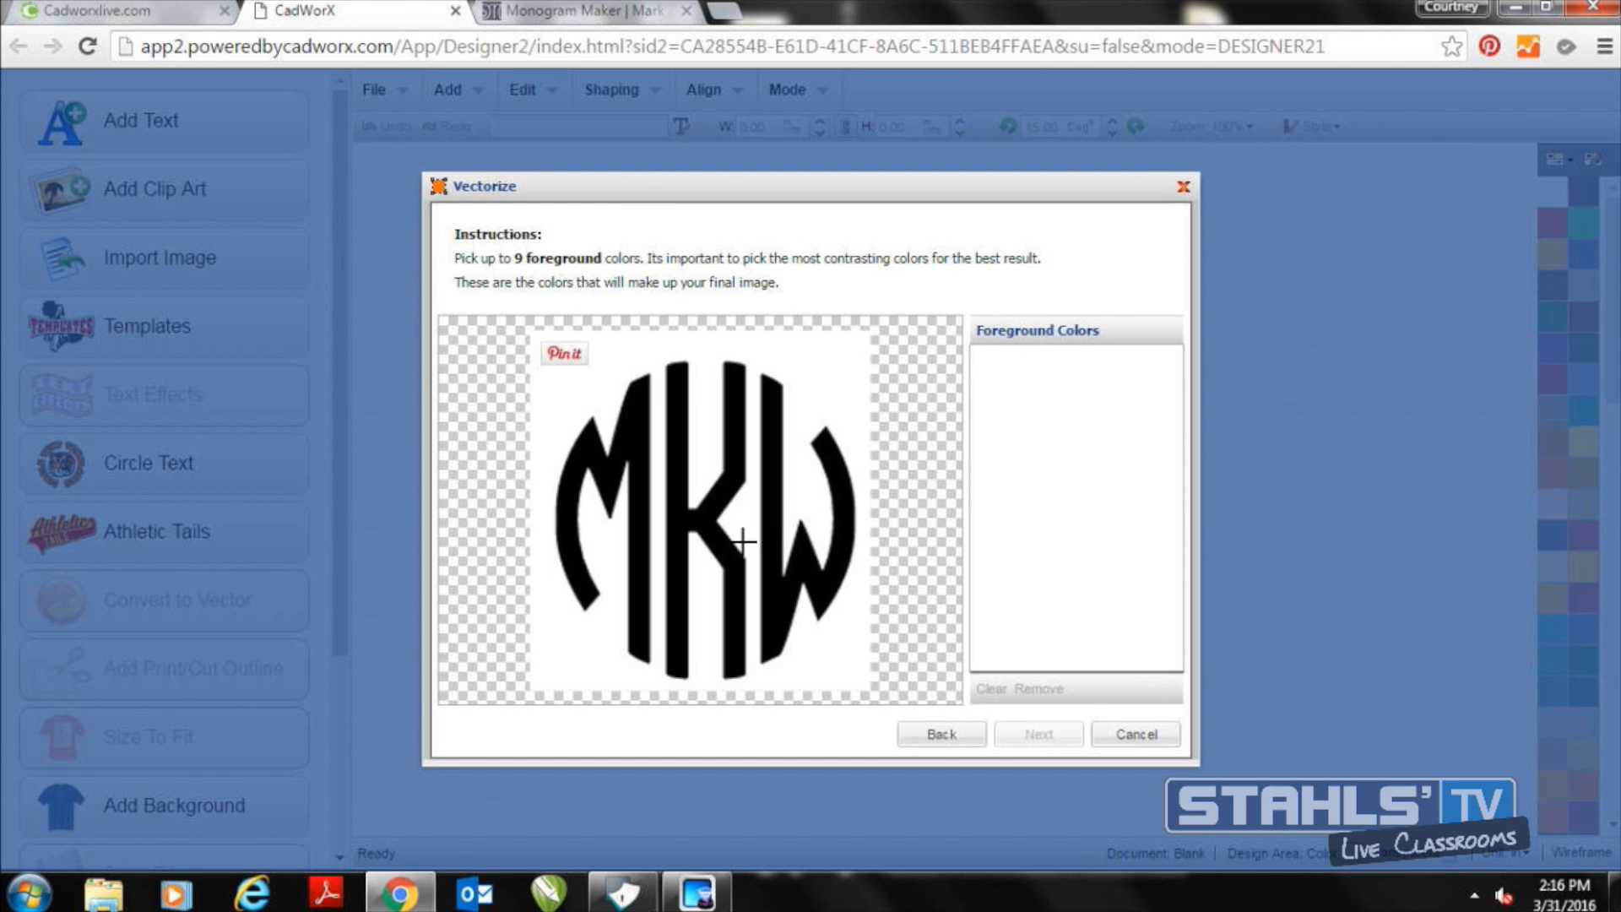
left_click(742, 540)
left_click(1032, 733)
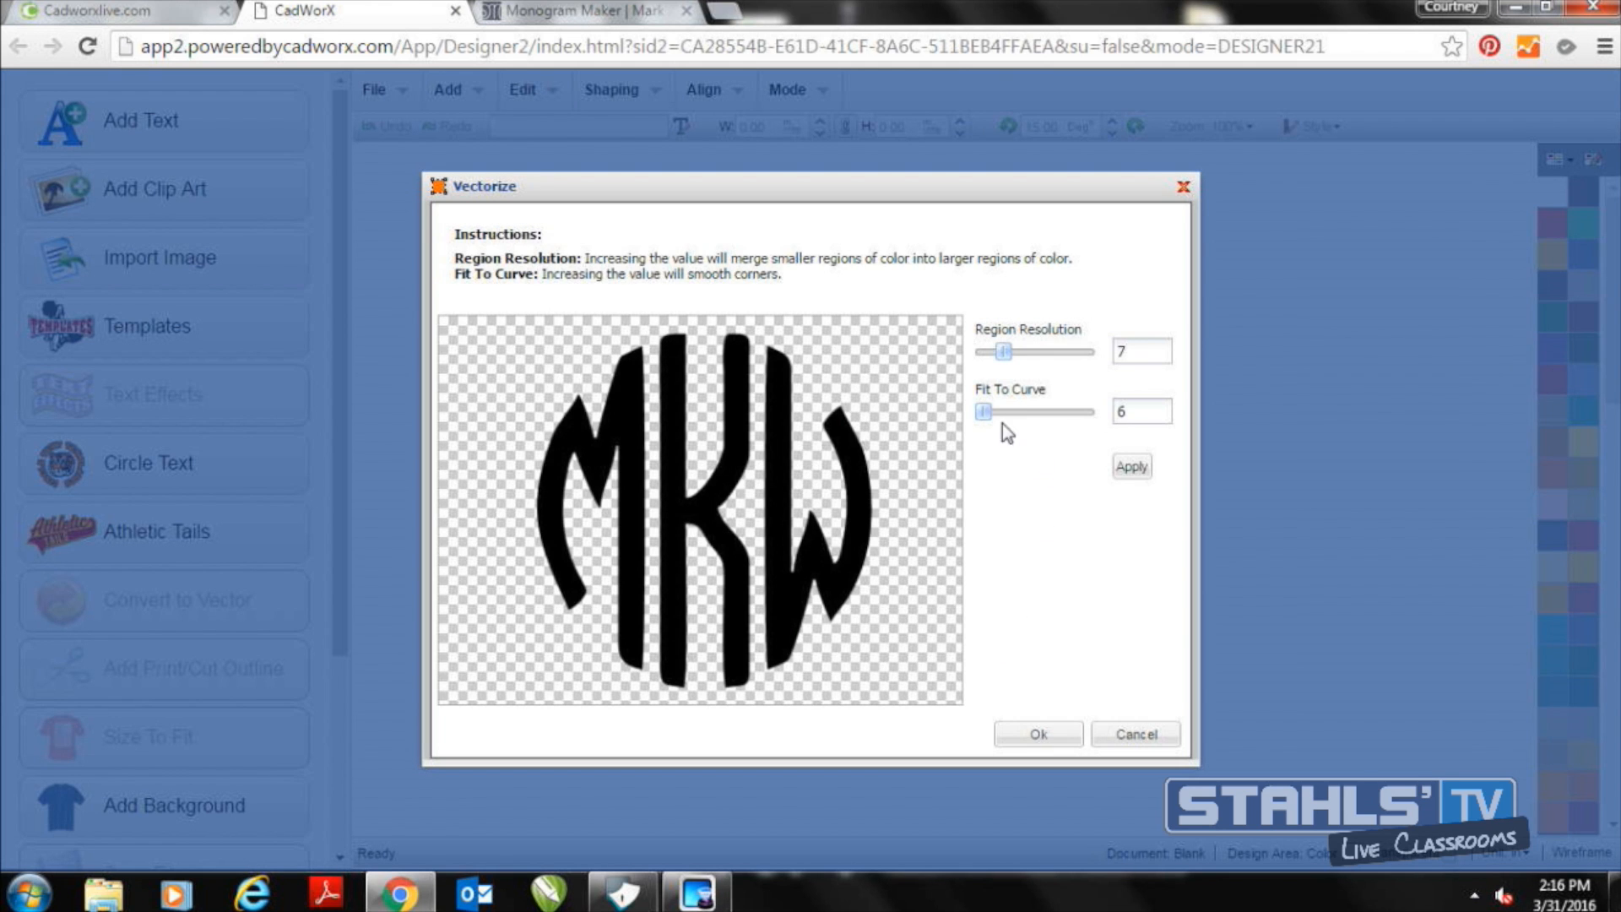
Vectorize the monogram with Region Resolution 7 and Fit To Curve 30, and reposition it on the canvas
left_click_drag(985, 413, 1079, 417)
left_click(1142, 468)
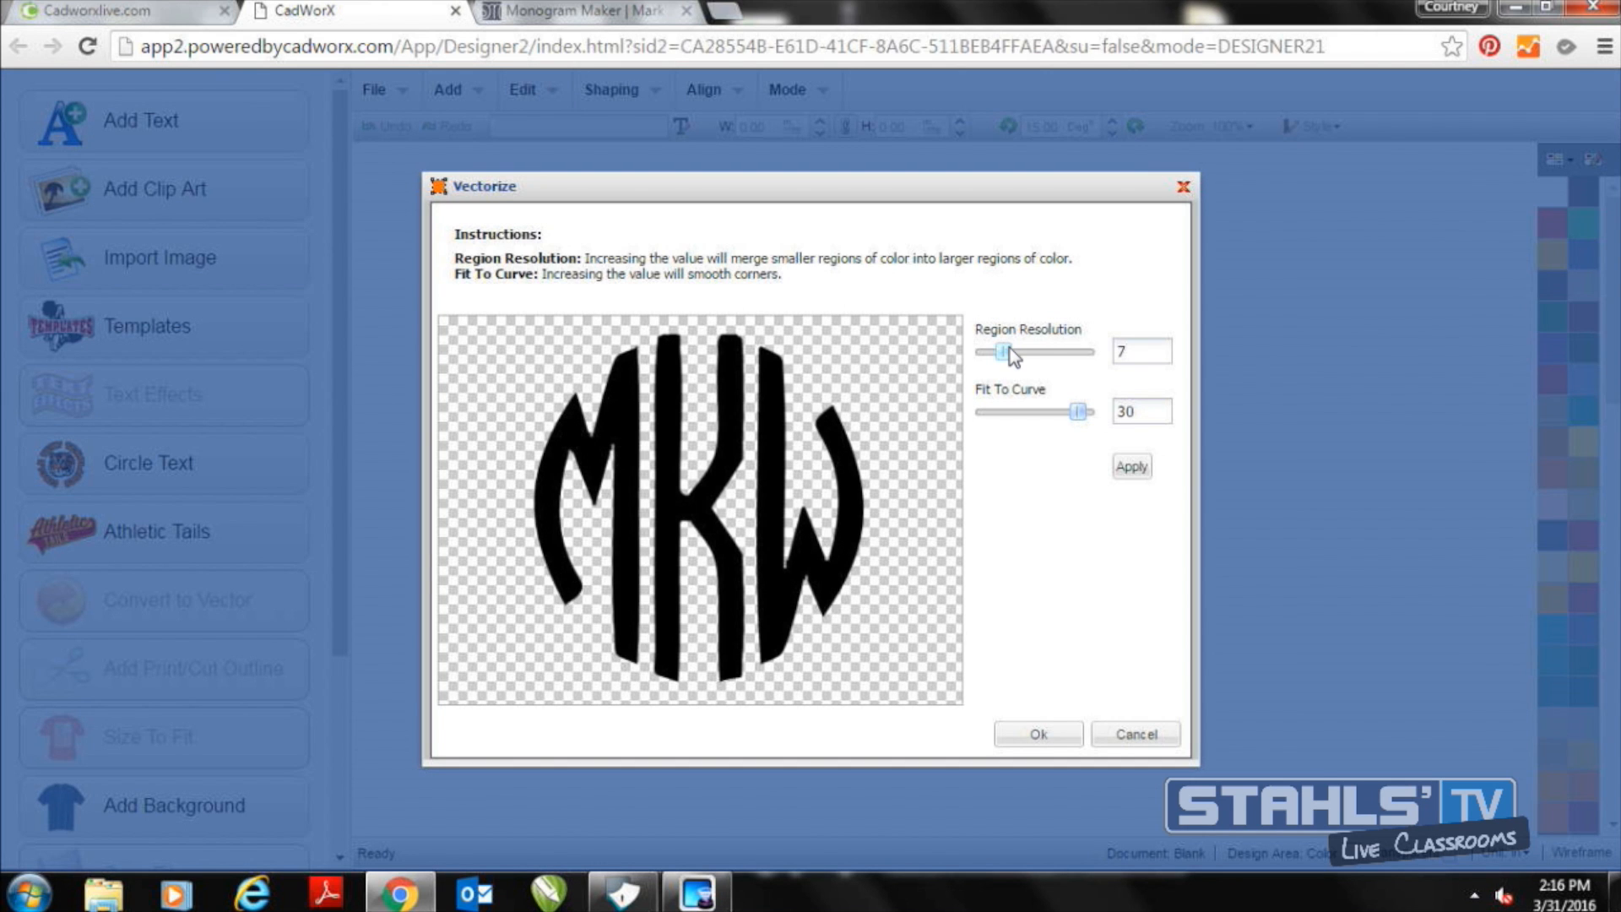
left_click(1058, 736)
left_click(1569, 852)
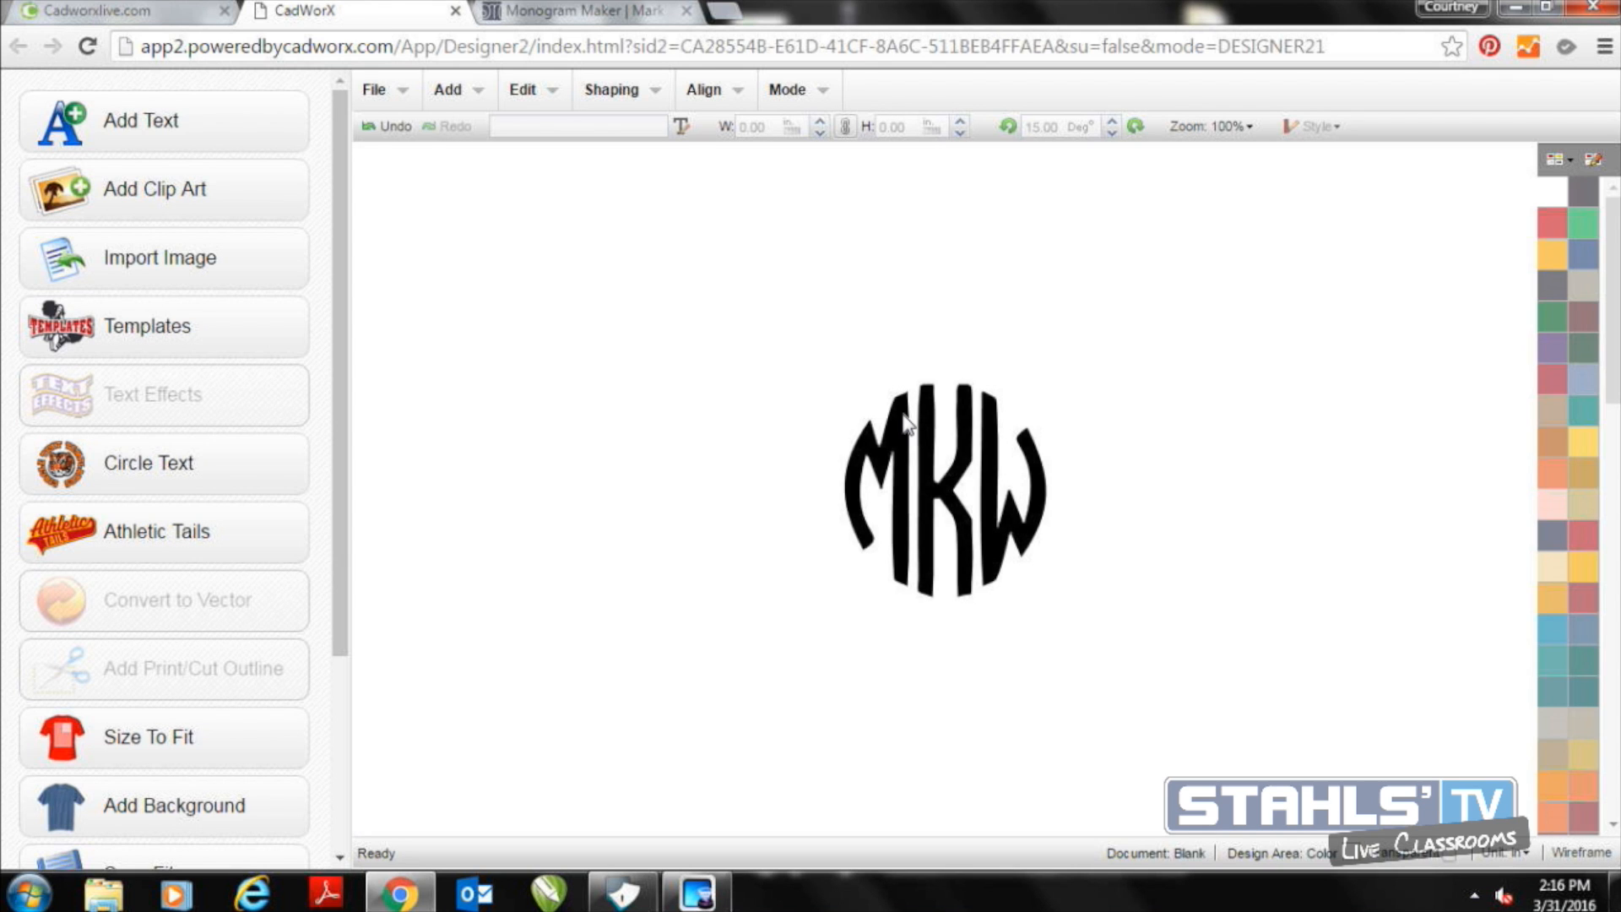
left_click_drag(905, 422, 788, 394)
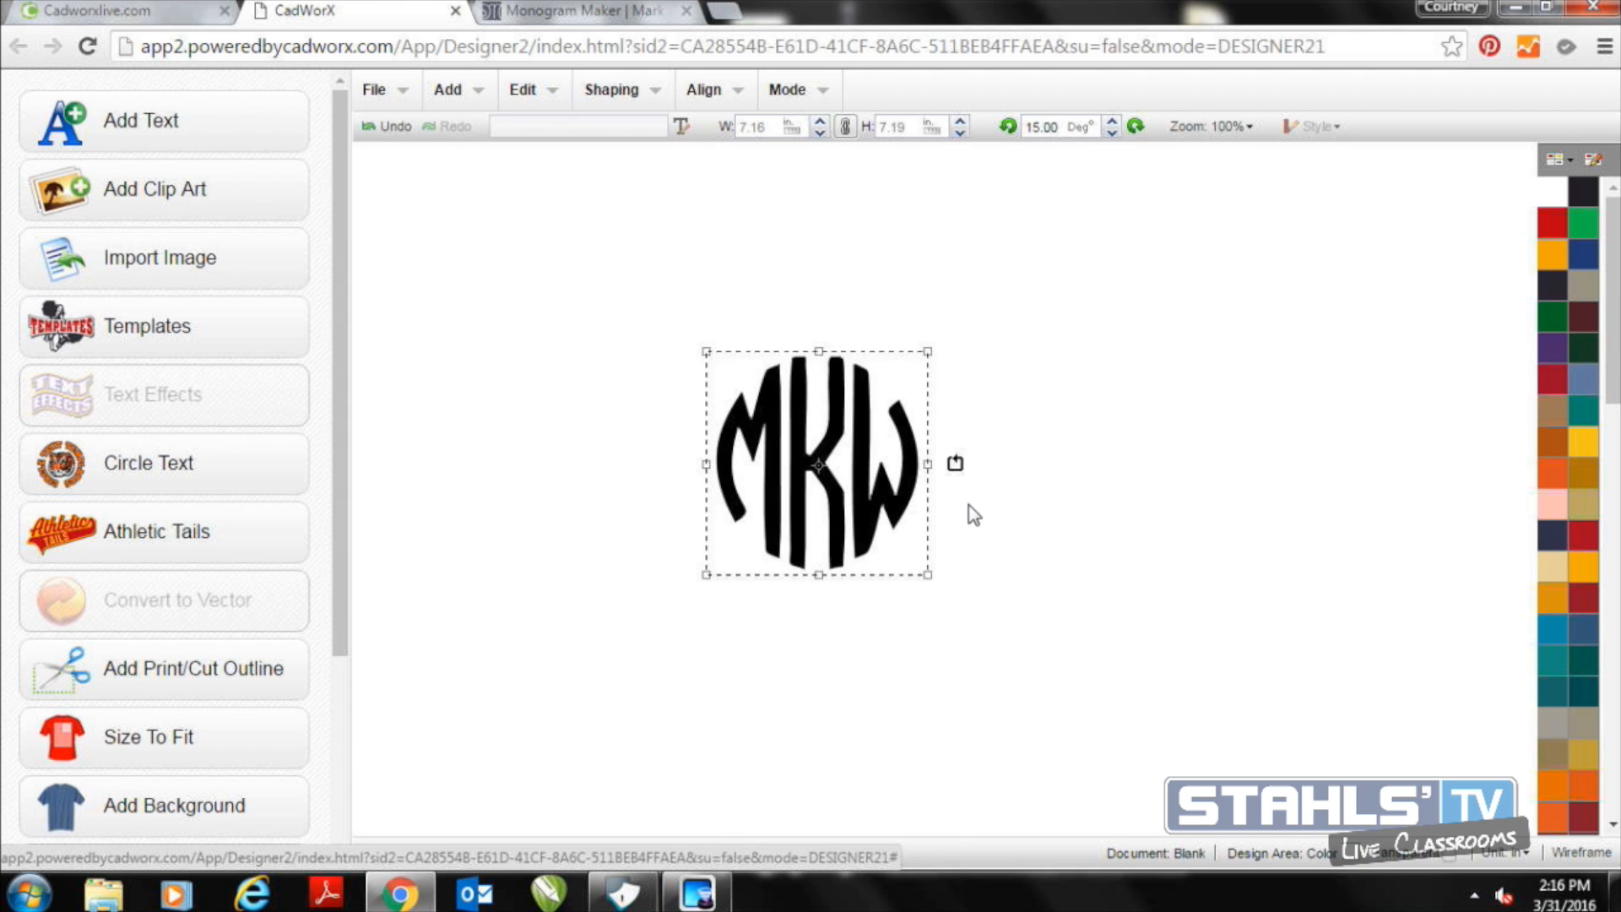
Send the circle monogram to Vector Cut, replacing the existing Untitled.pltx in Downloads, and open the downloaded file
left_click(401, 110)
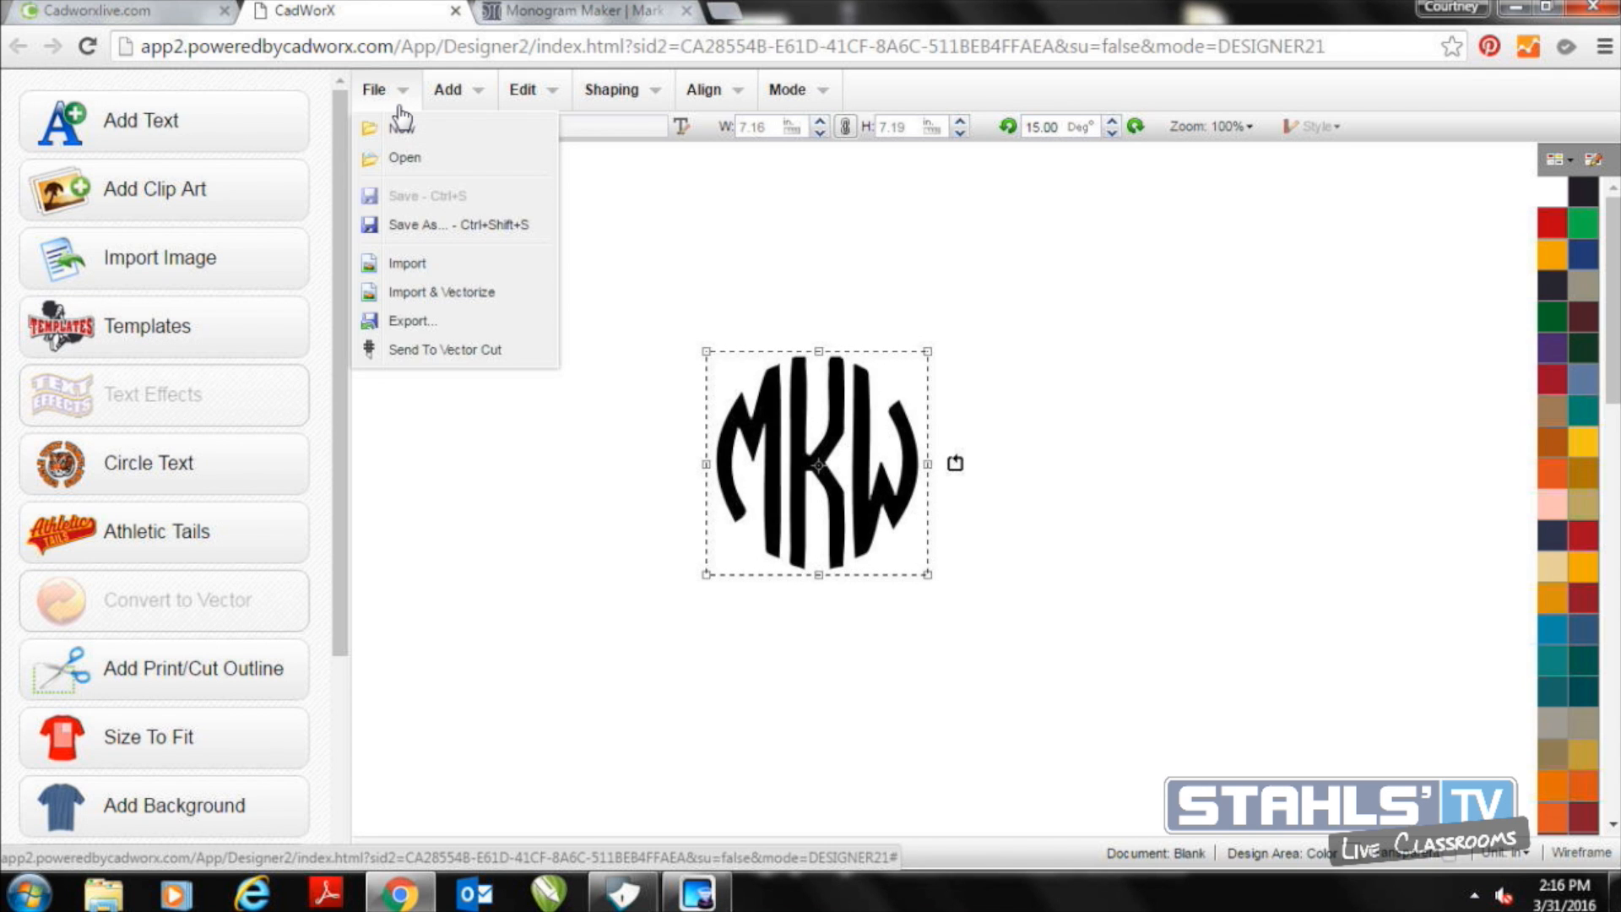
left_click(455, 349)
left_click(904, 687)
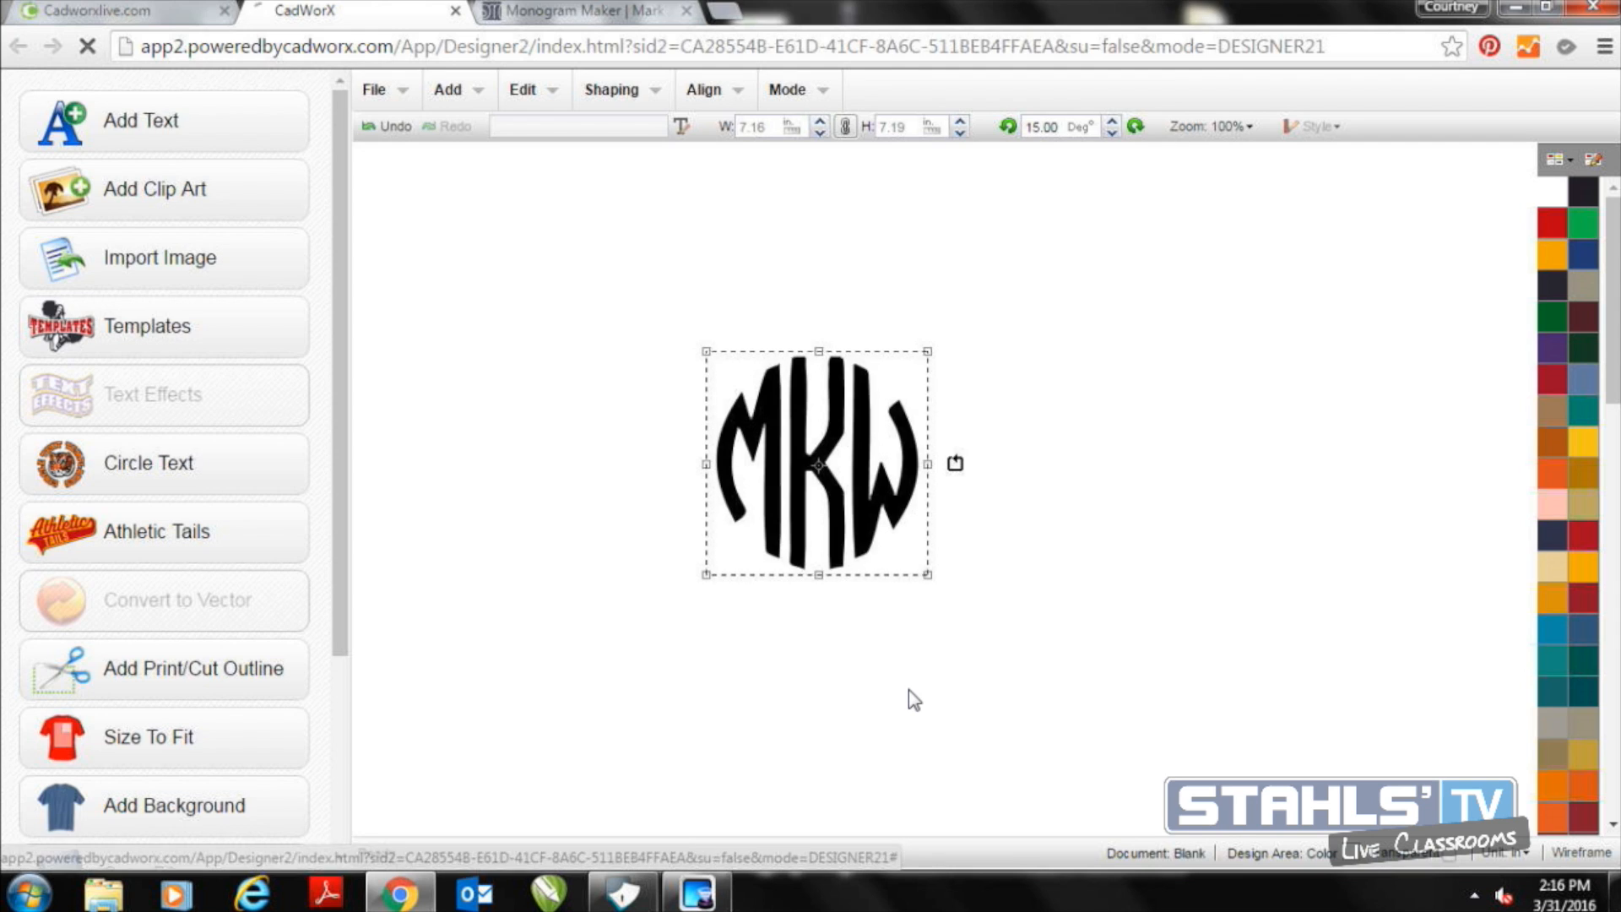
left_click(1037, 826)
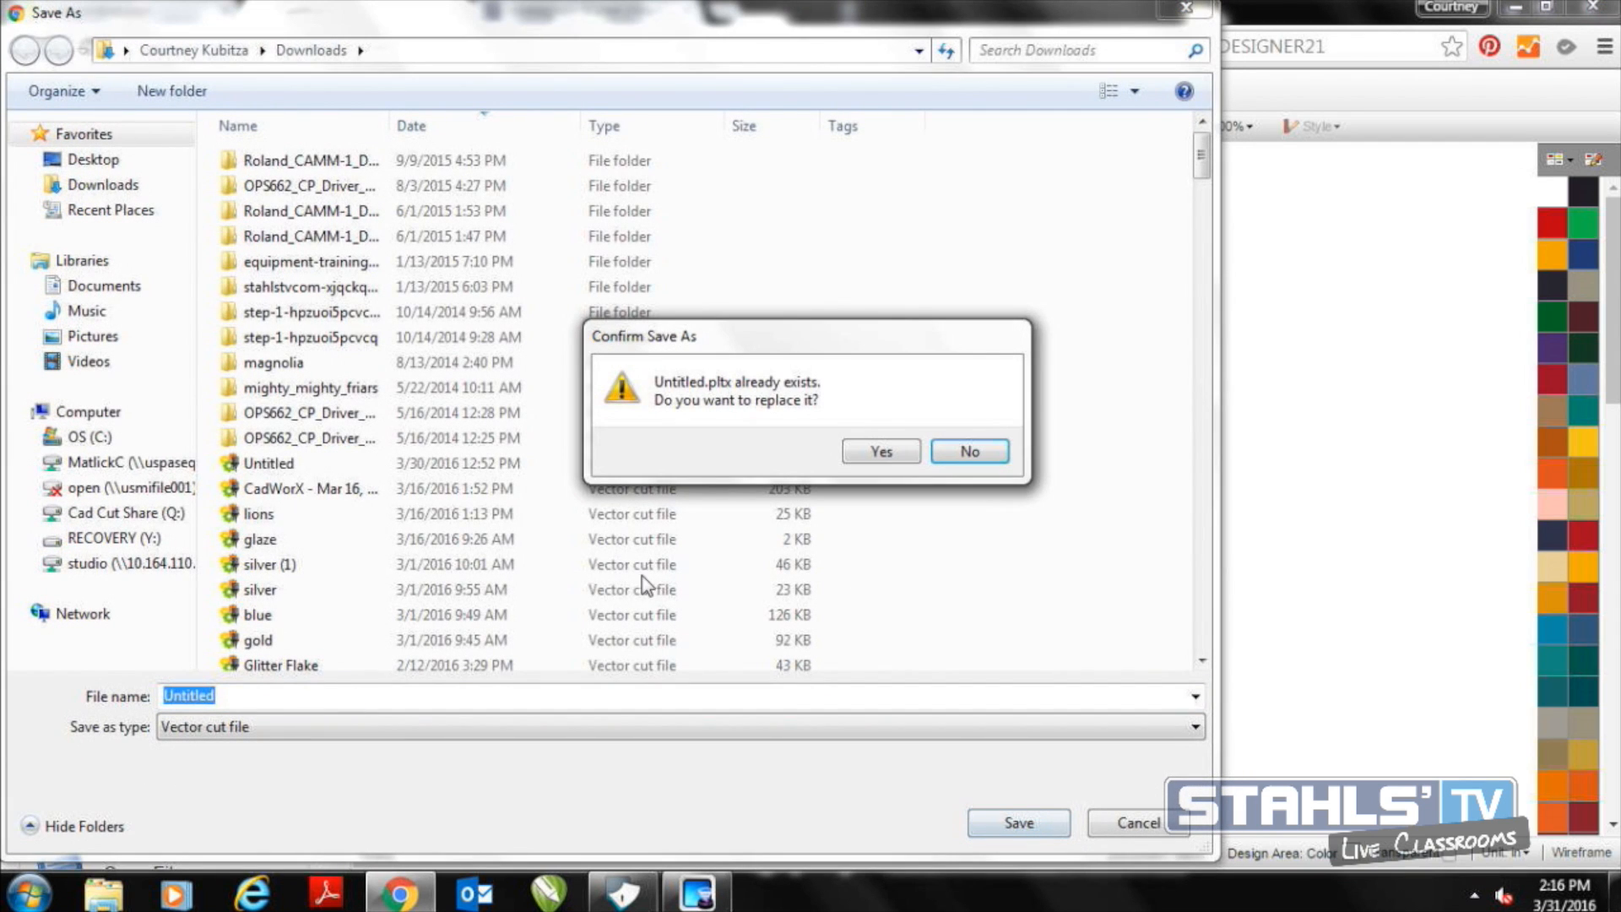
left_click(867, 452)
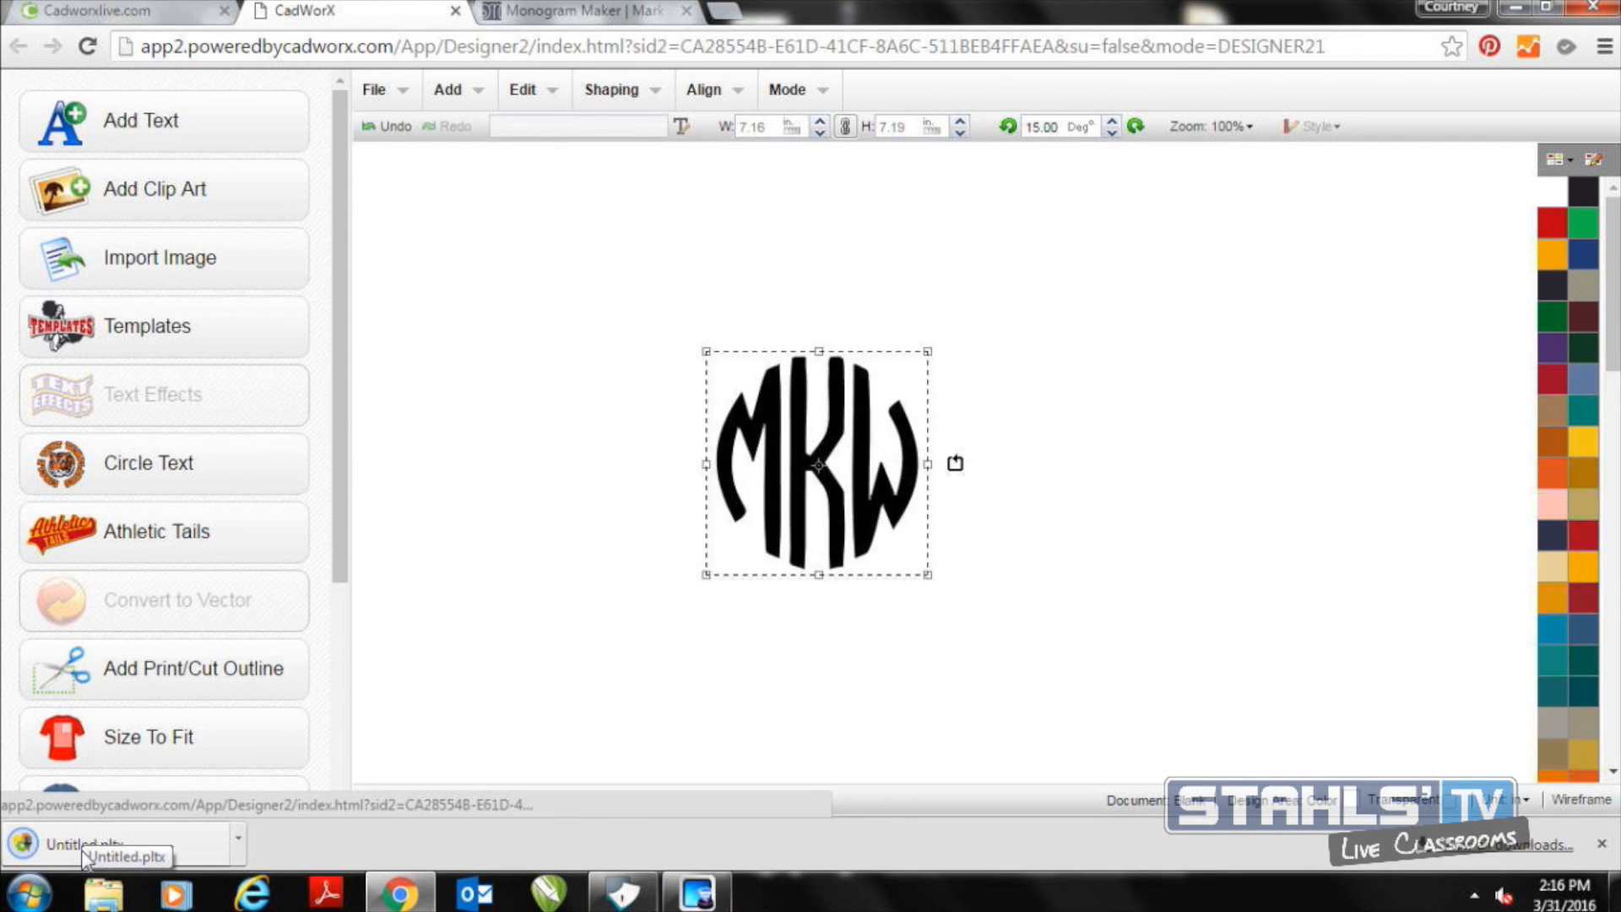
left_click(84, 853)
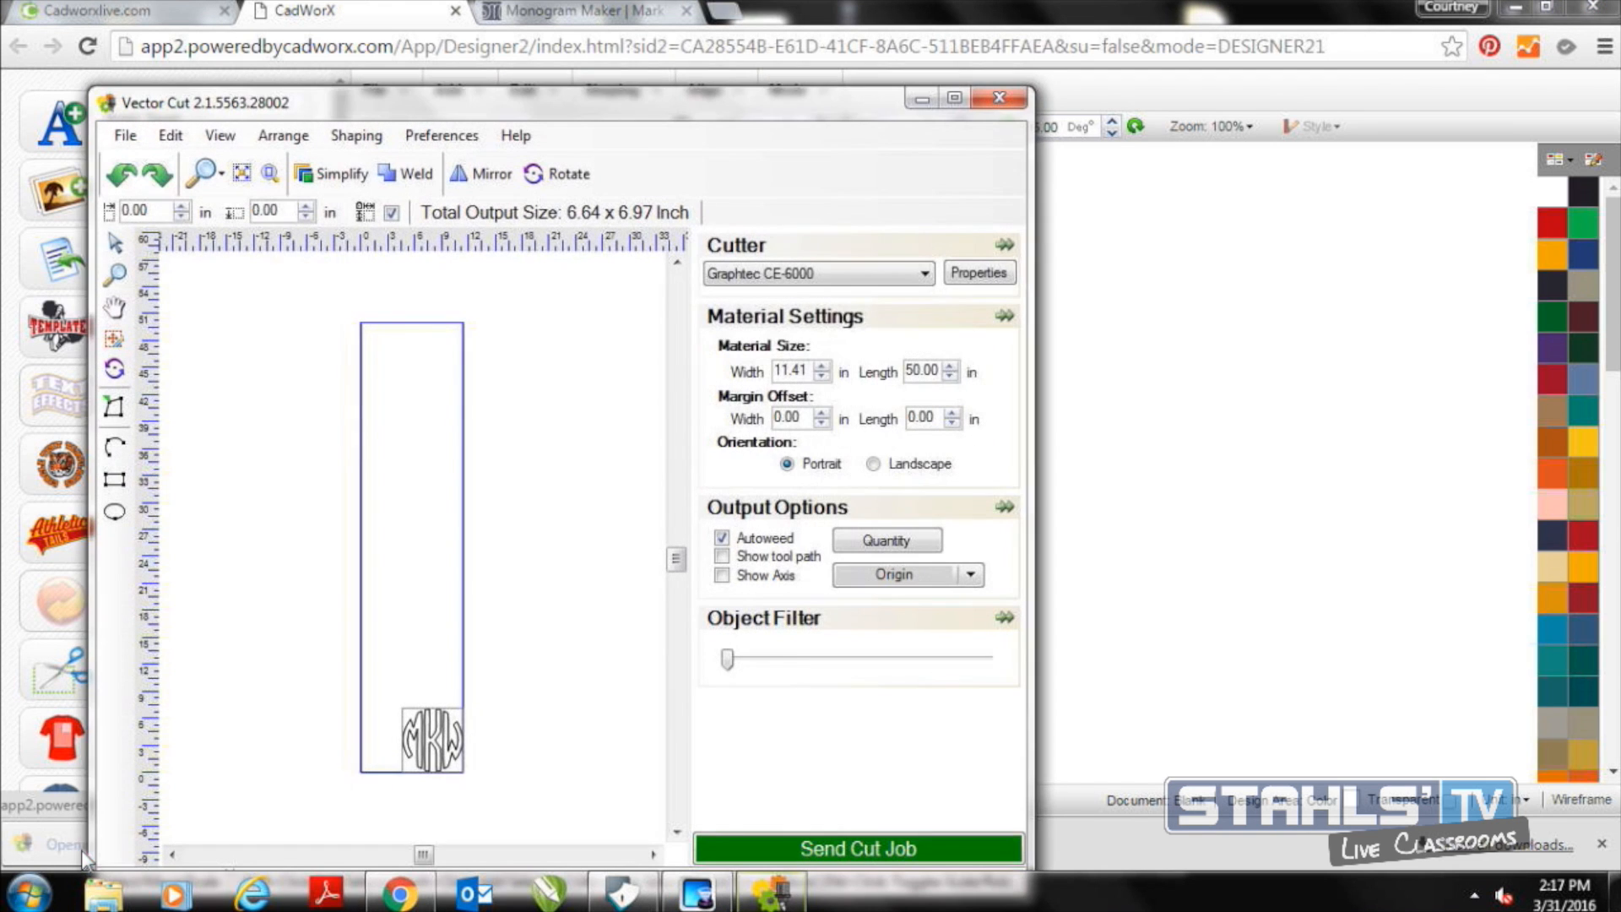
Examine the list of supported cutters in the maximized Vector Cut window, and switch to Graphtec Studio
left_click(953, 98)
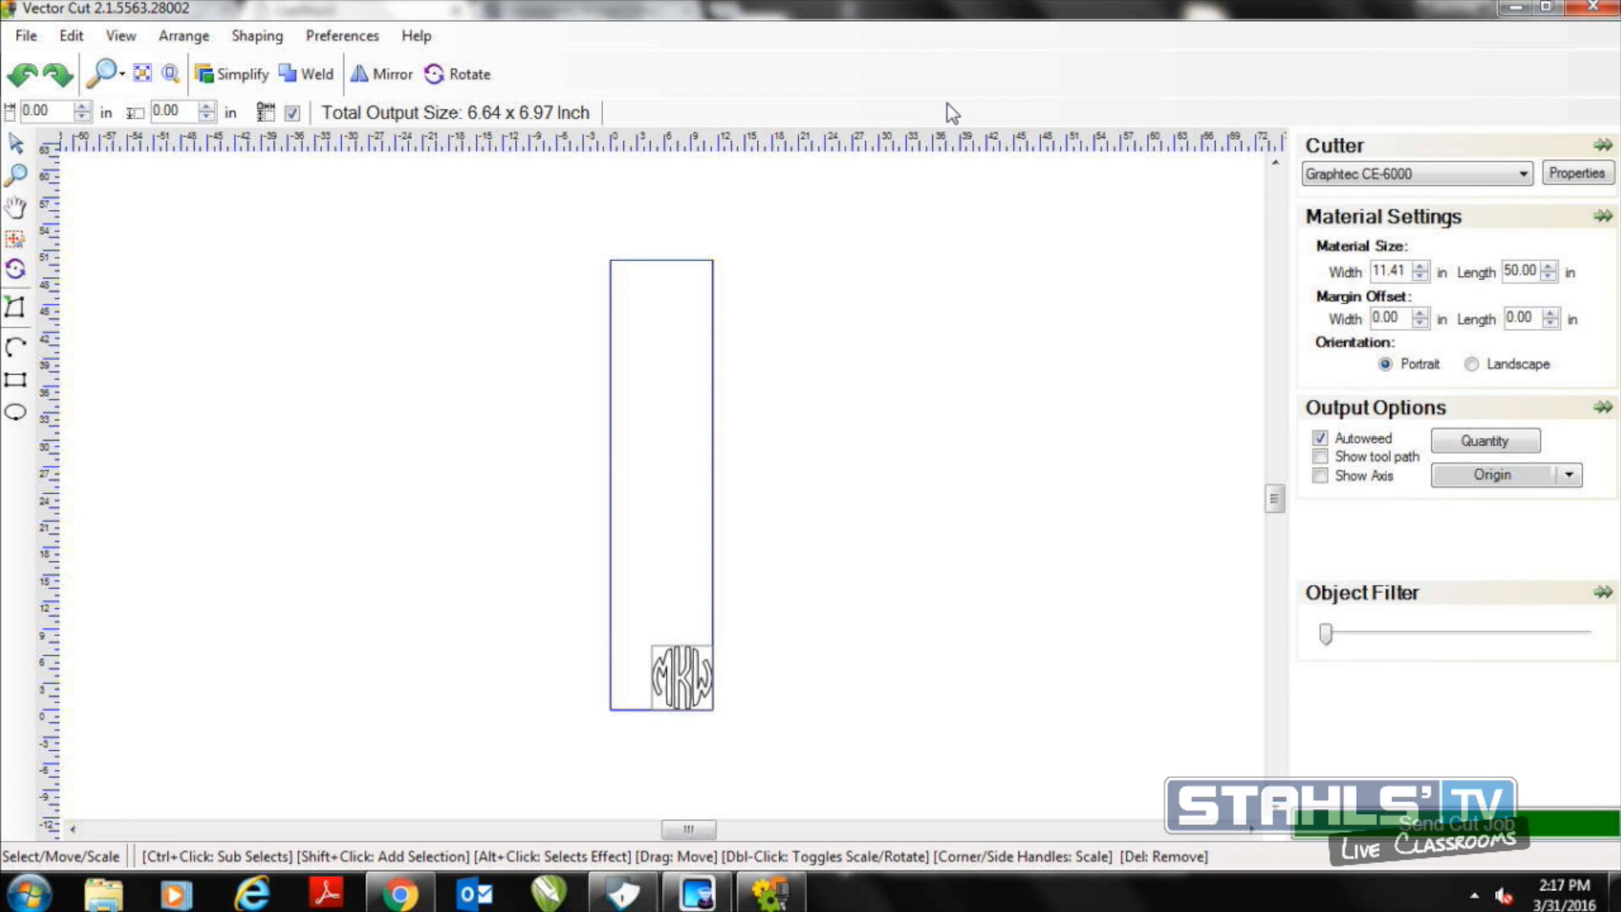
left_click(1523, 175)
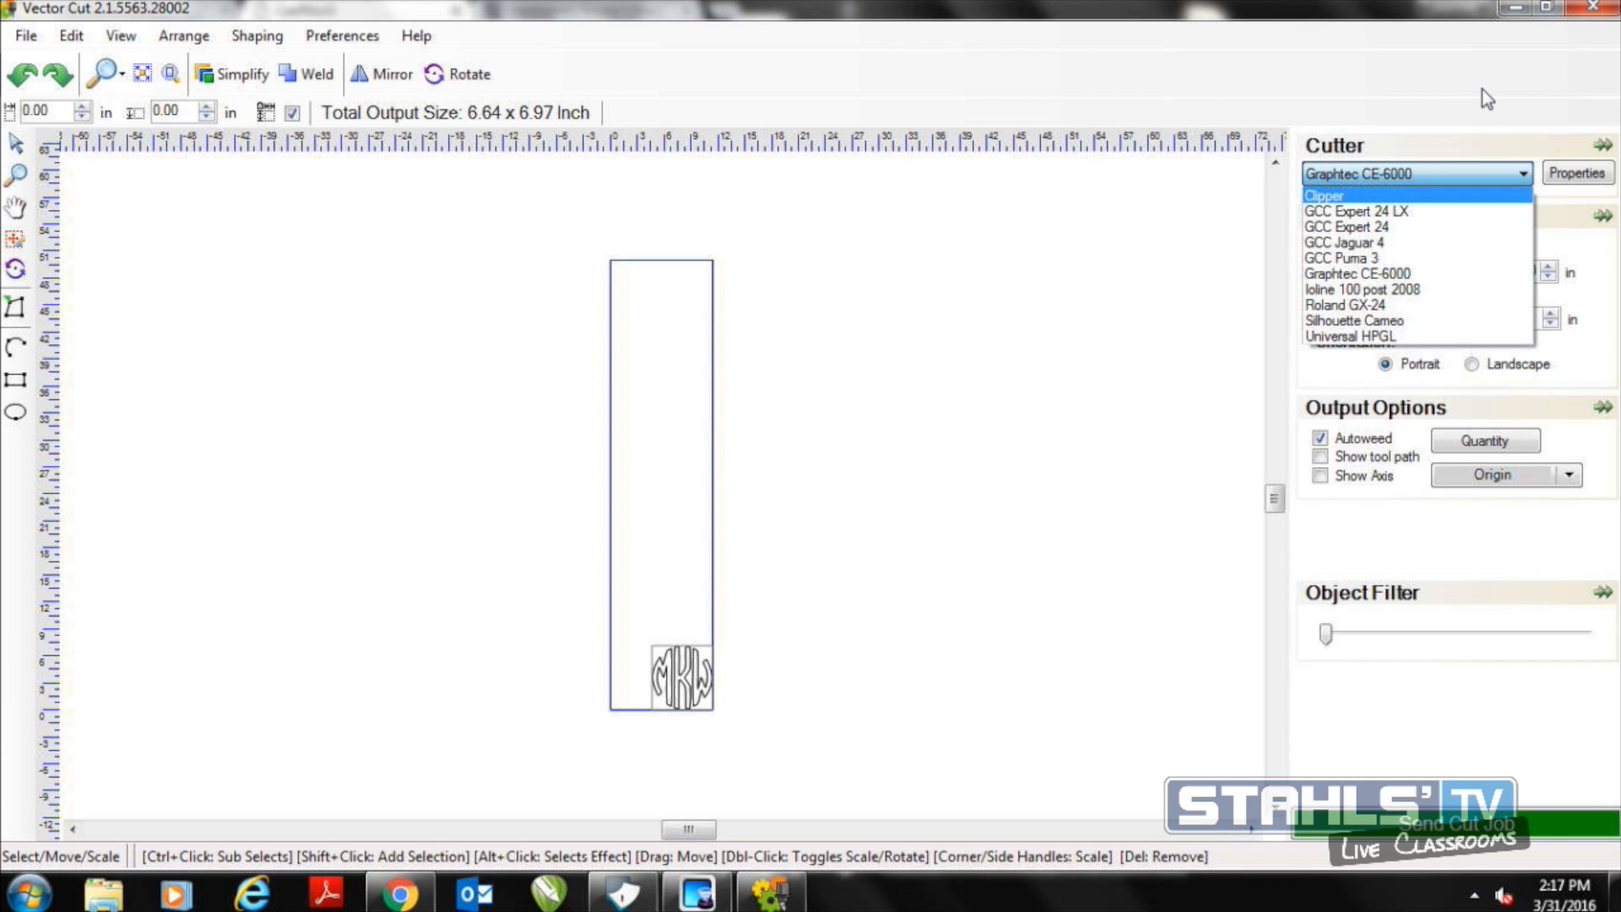
left_click(1508, 16)
left_click(1514, 13)
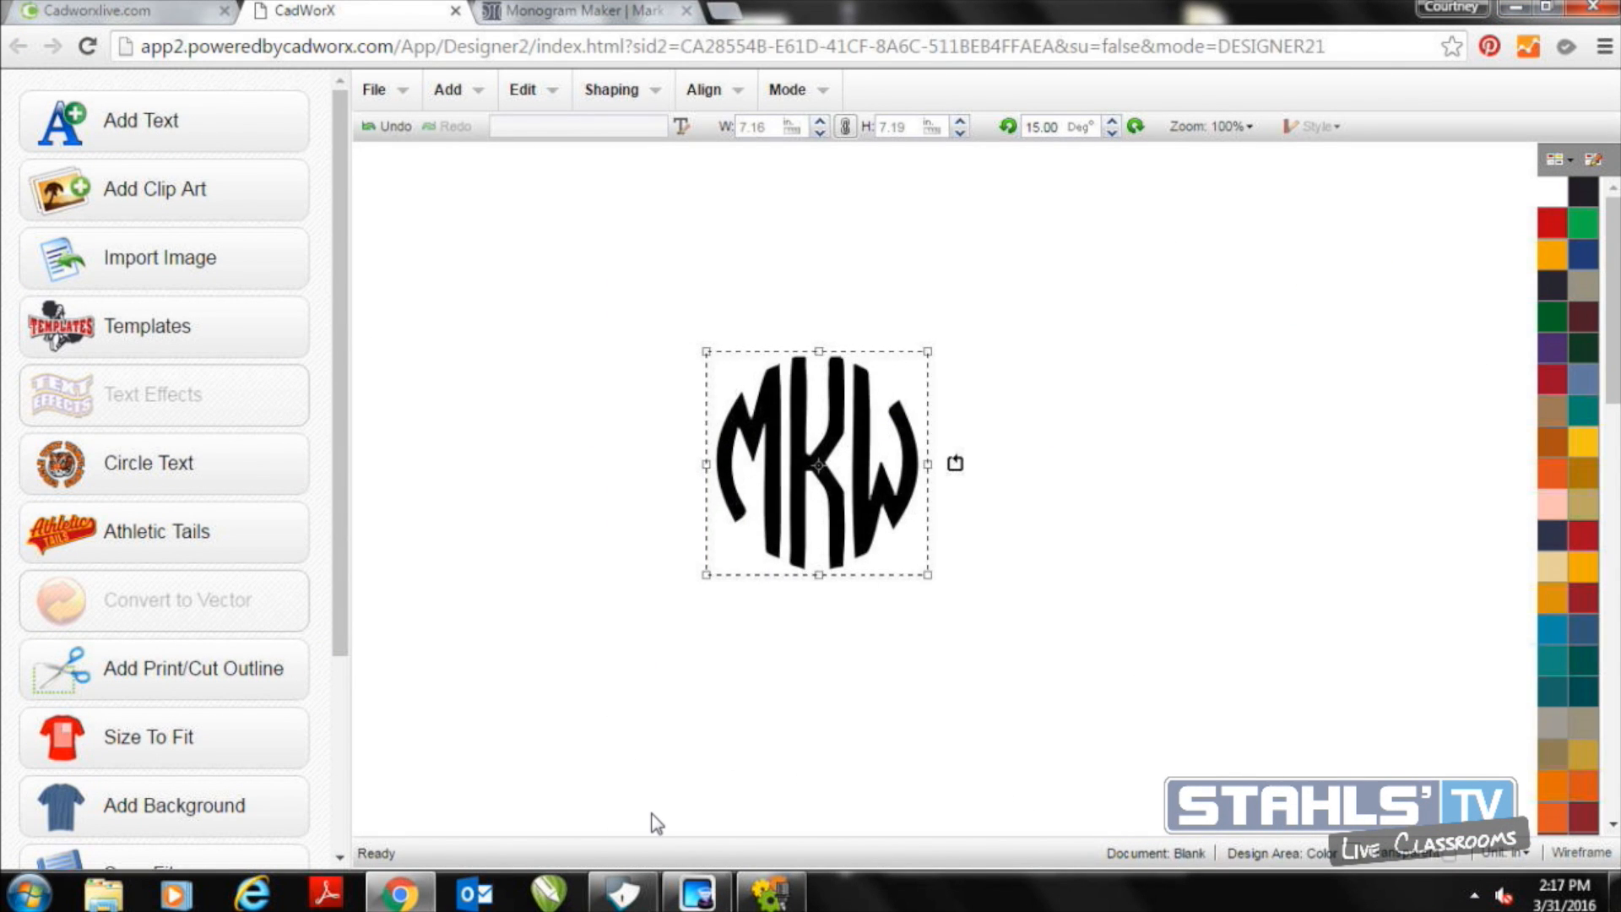
left_click(622, 893)
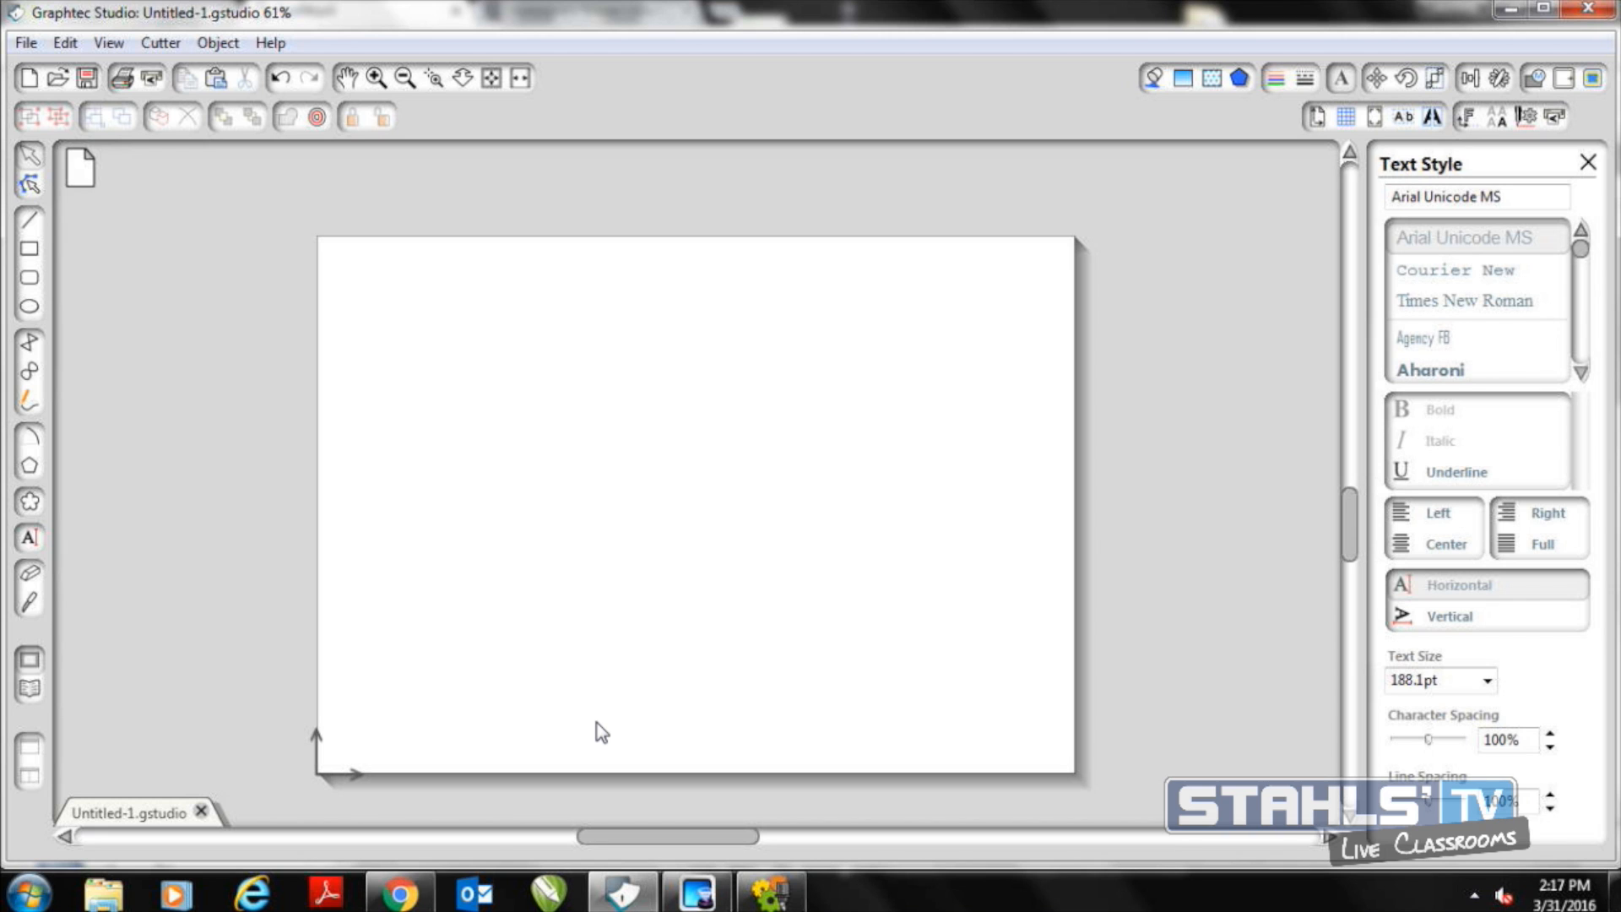
left_click(30, 537)
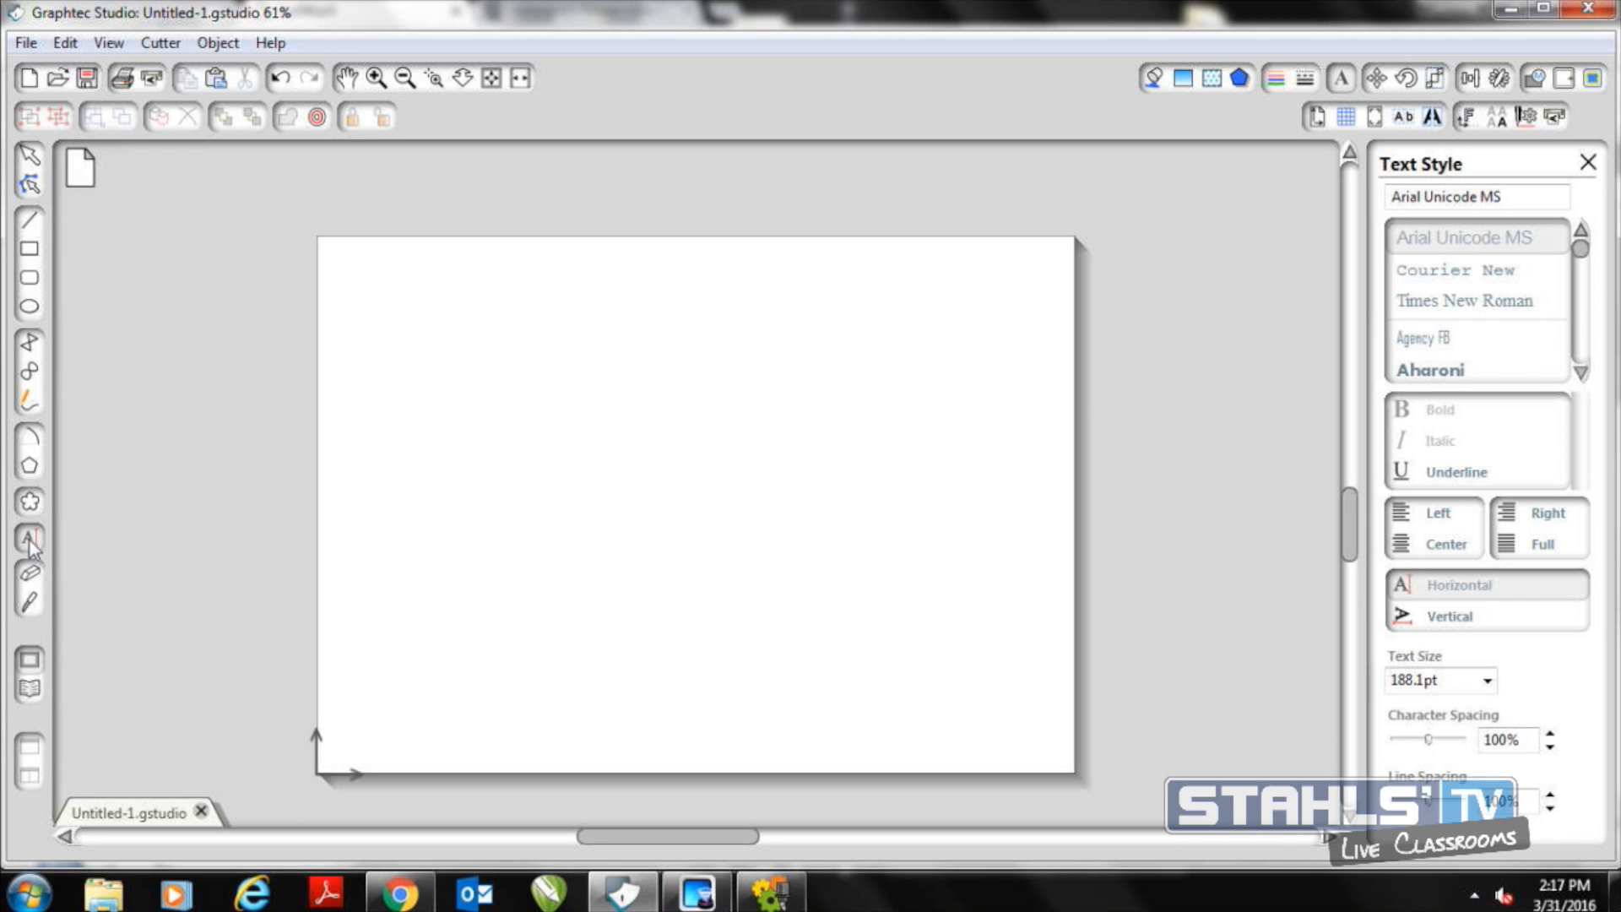
left_click(503, 515)
type("MKW")
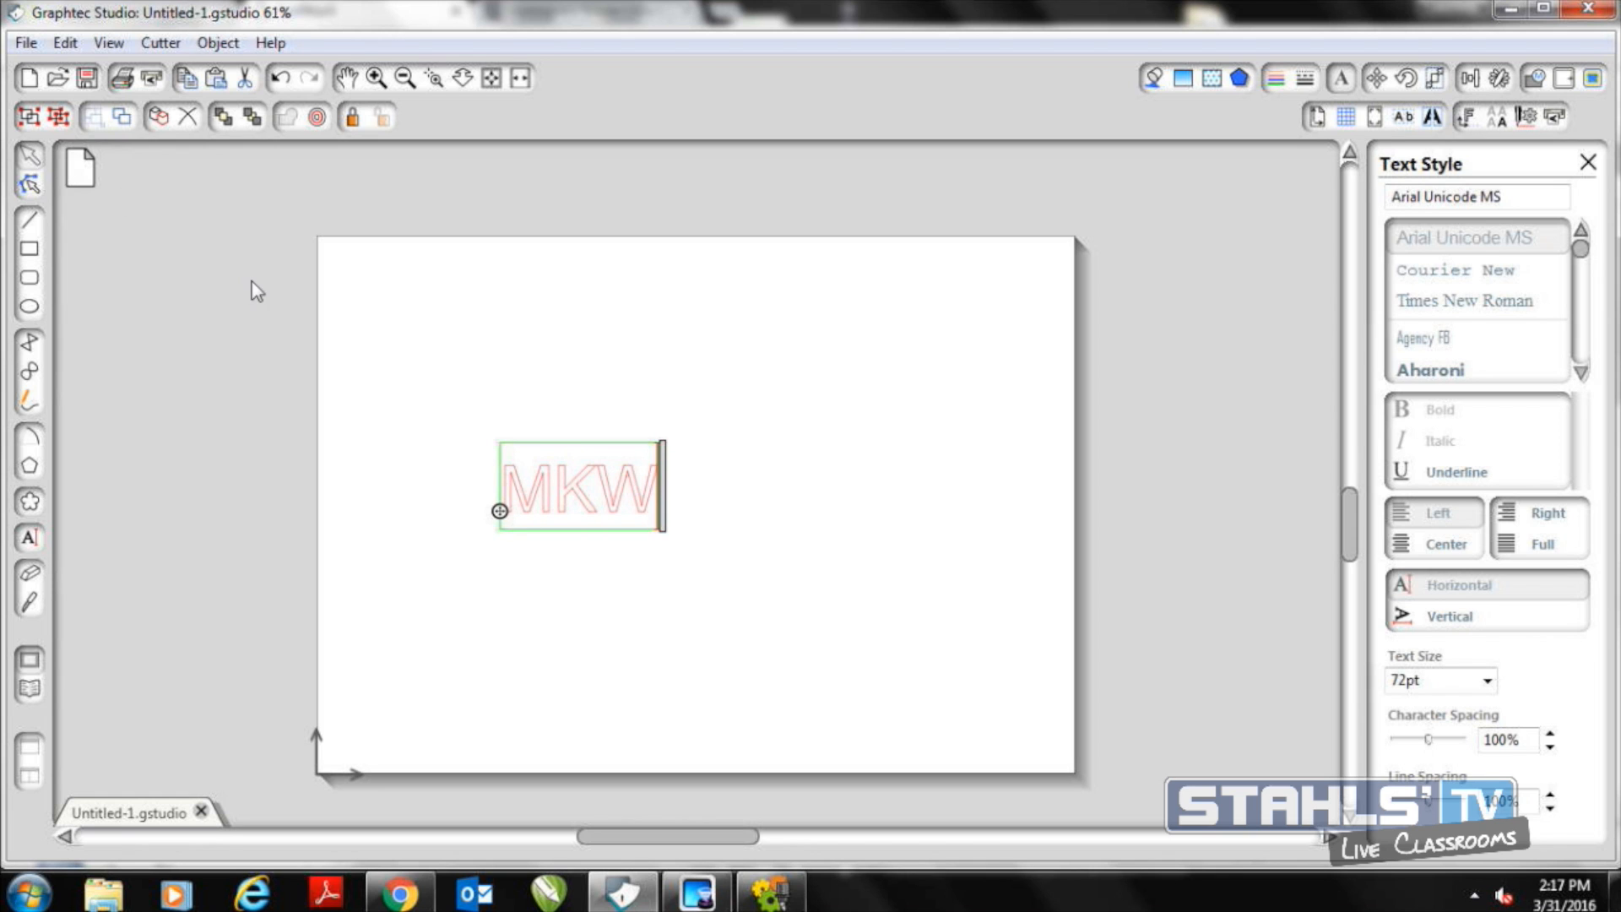
left_click_drag(437, 353, 584, 541)
left_click(690, 595)
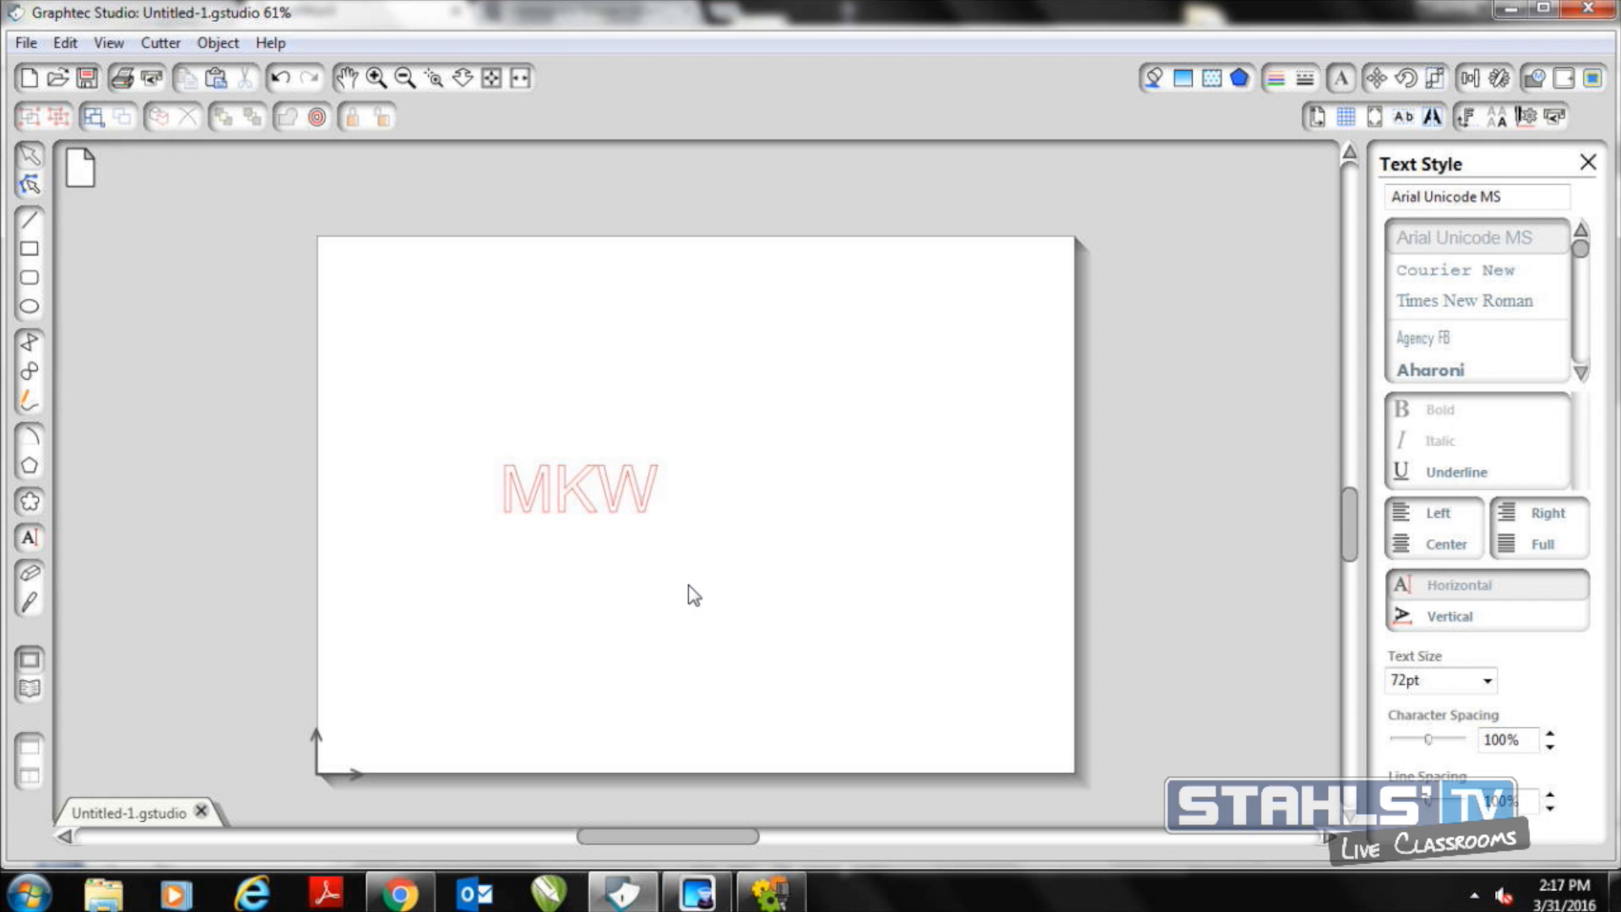
left_click(607, 505)
key("Delete")
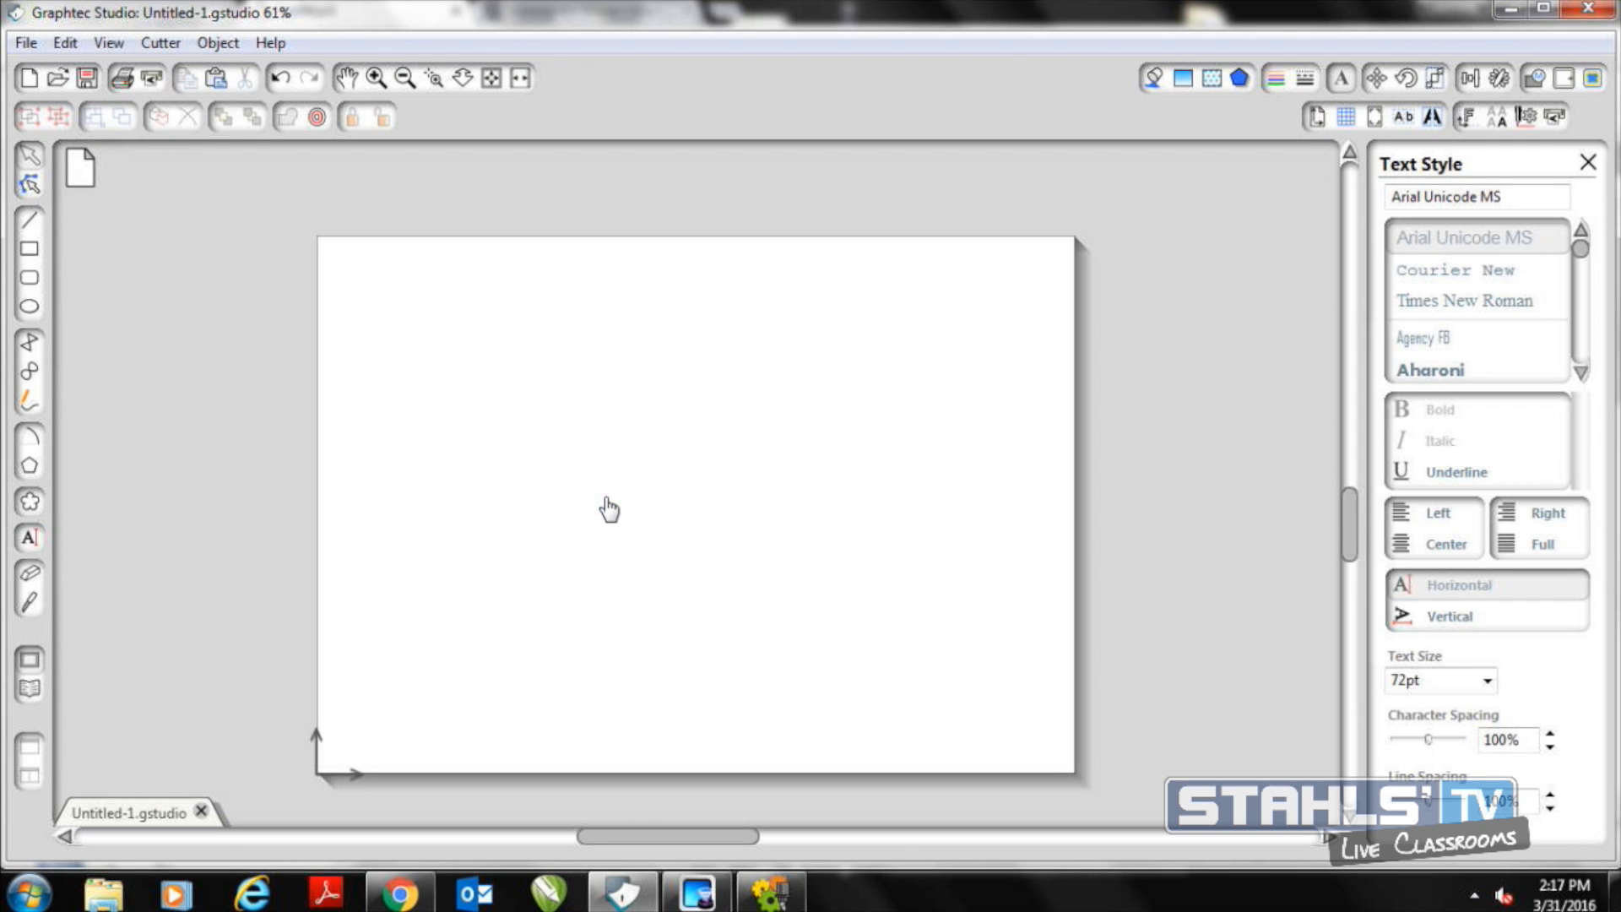
Choose the Impact font and add the text MKW at 72 pt in the left half of the page
left_click_drag(1581, 269, 1580, 306)
left_click(1582, 239)
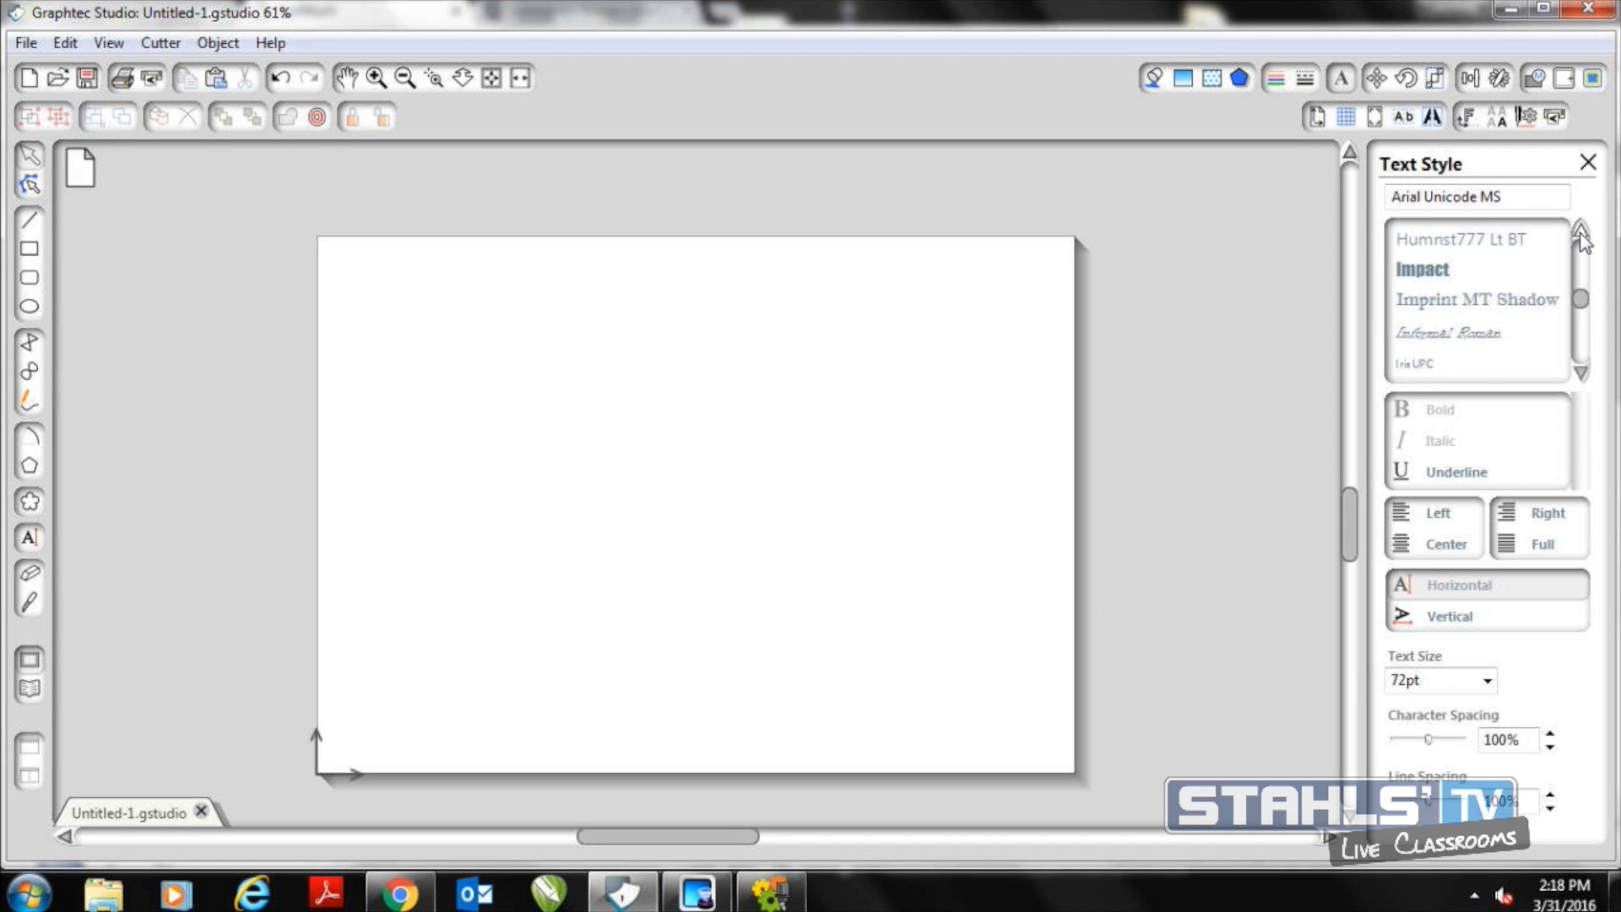
left_click(1449, 292)
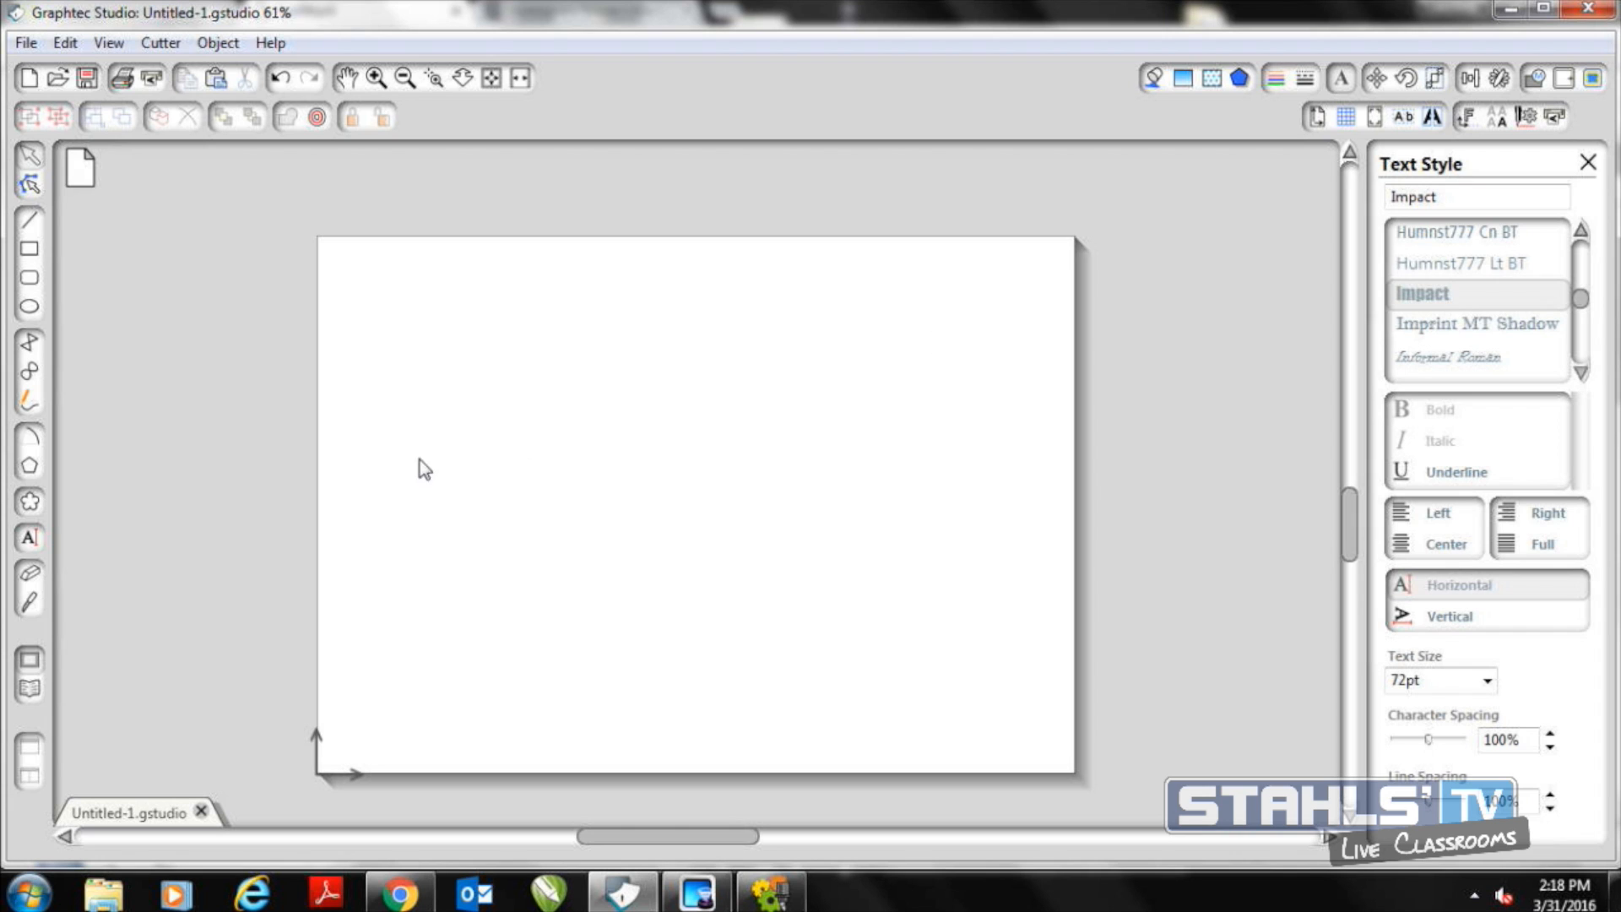
left_click(29, 539)
left_click(505, 528)
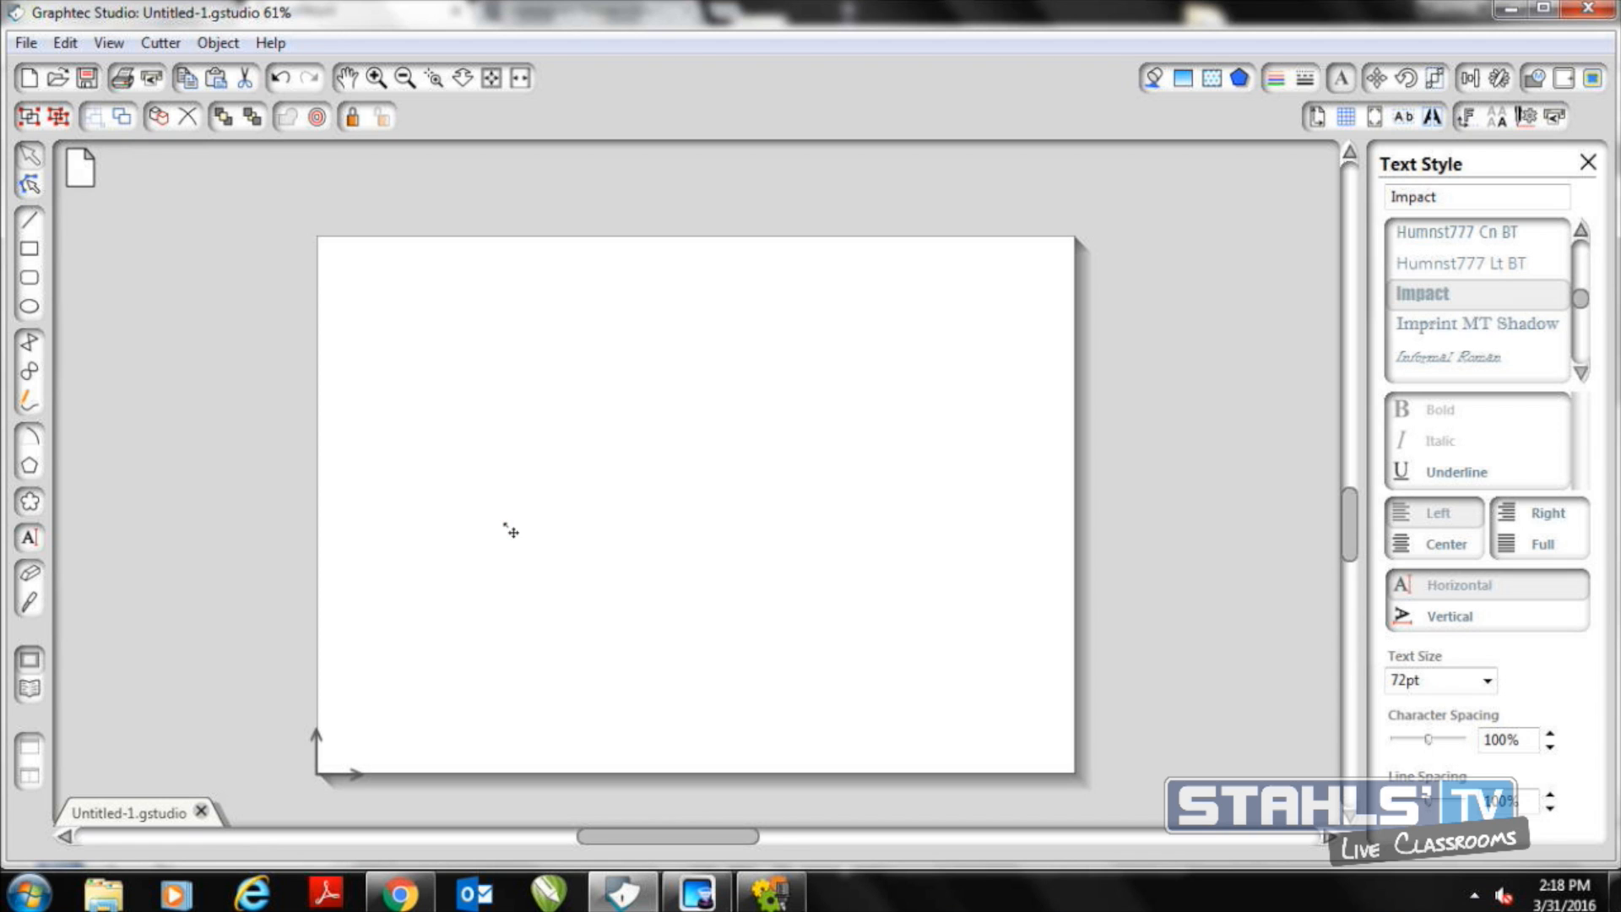
type("MKW")
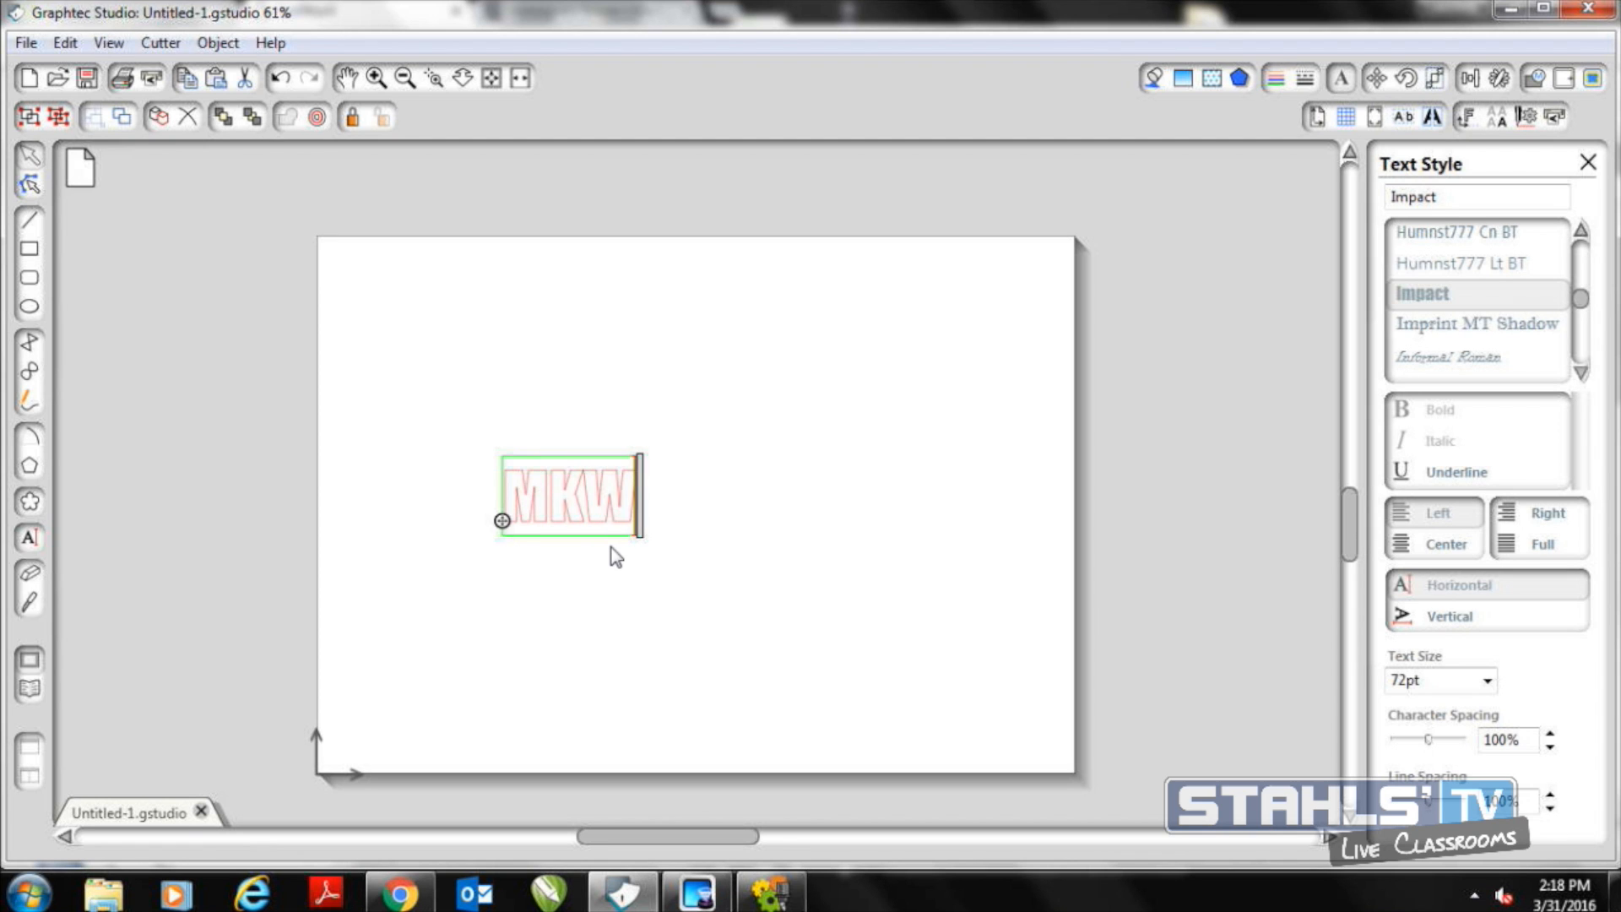
Draw a circle, place it around the MKW text, and enlarge it to about 4.86 in diameter
left_click(32, 310)
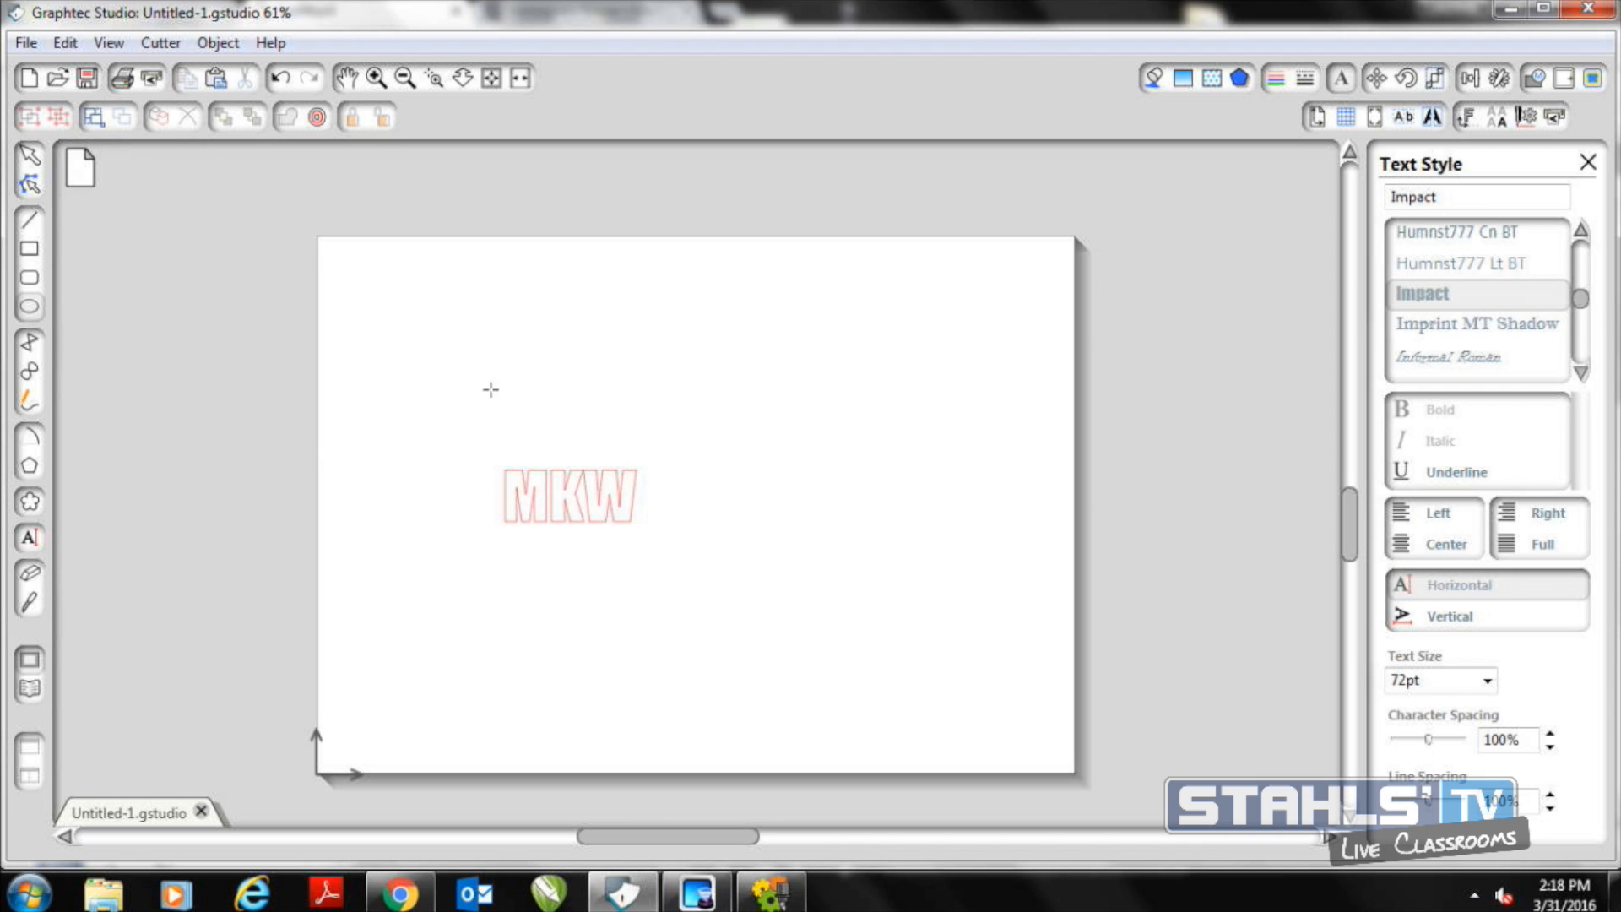
left_click_drag(736, 420, 958, 643)
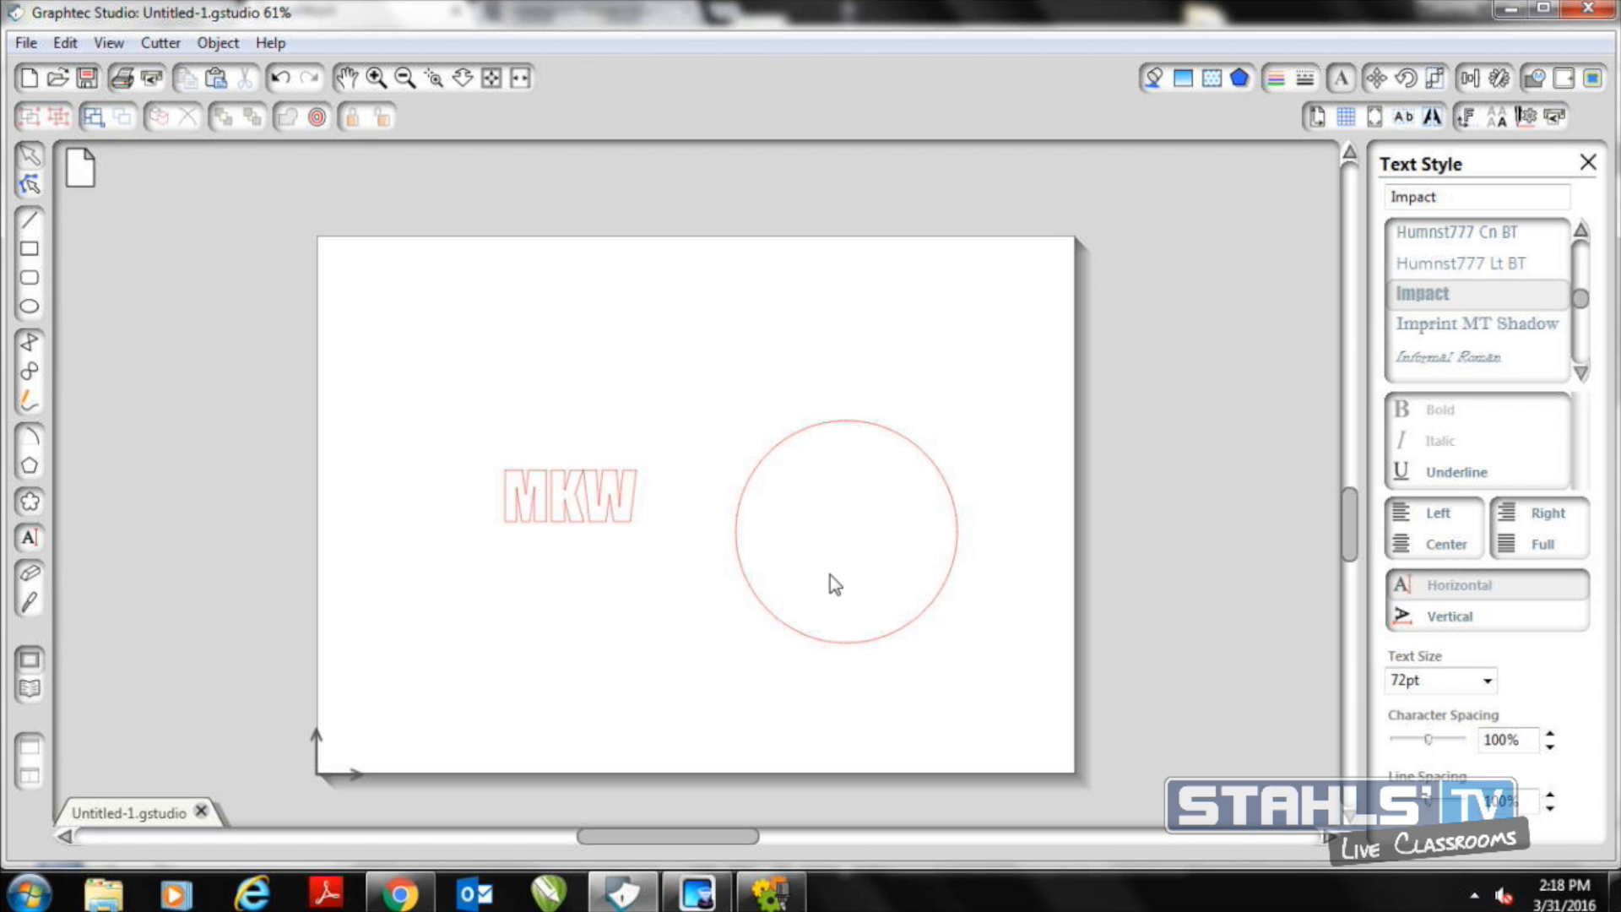
left_click(800, 447)
left_click_drag(807, 445, 473, 346)
left_click_drag(634, 550, 748, 629)
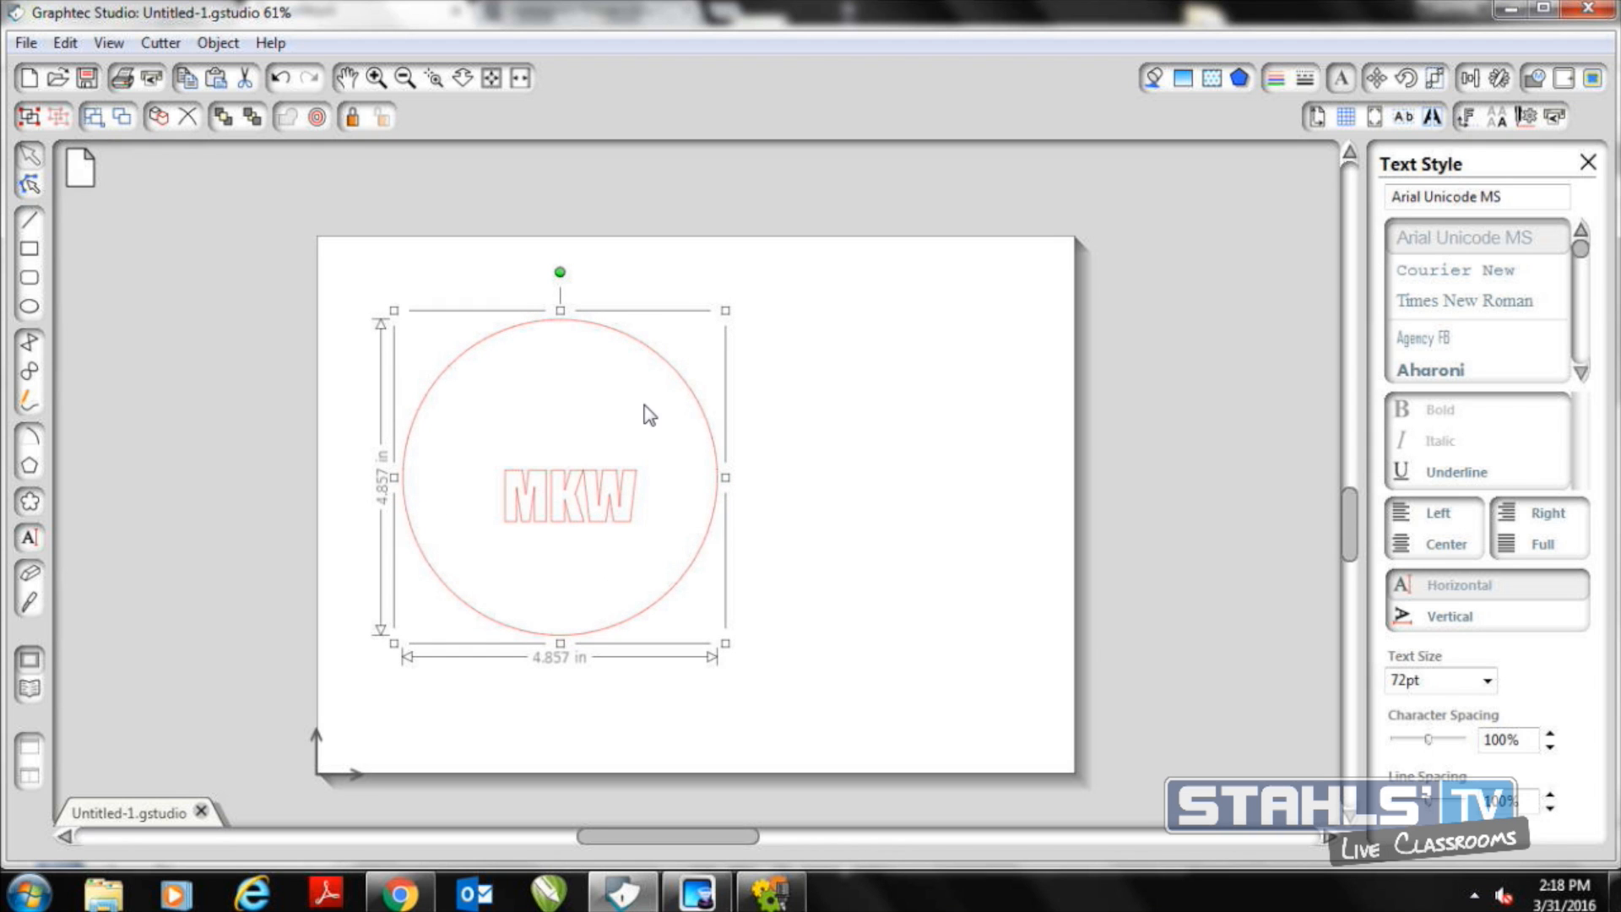
mouse_move(538, 337)
left_mouse_down()
mouse_move(563, 360)
mouse_move(548, 365)
left_mouse_up()
Stretch the MKW text to about 3.54 in wide and 5.3 in tall, and center it inside the circle
left_click(552, 507)
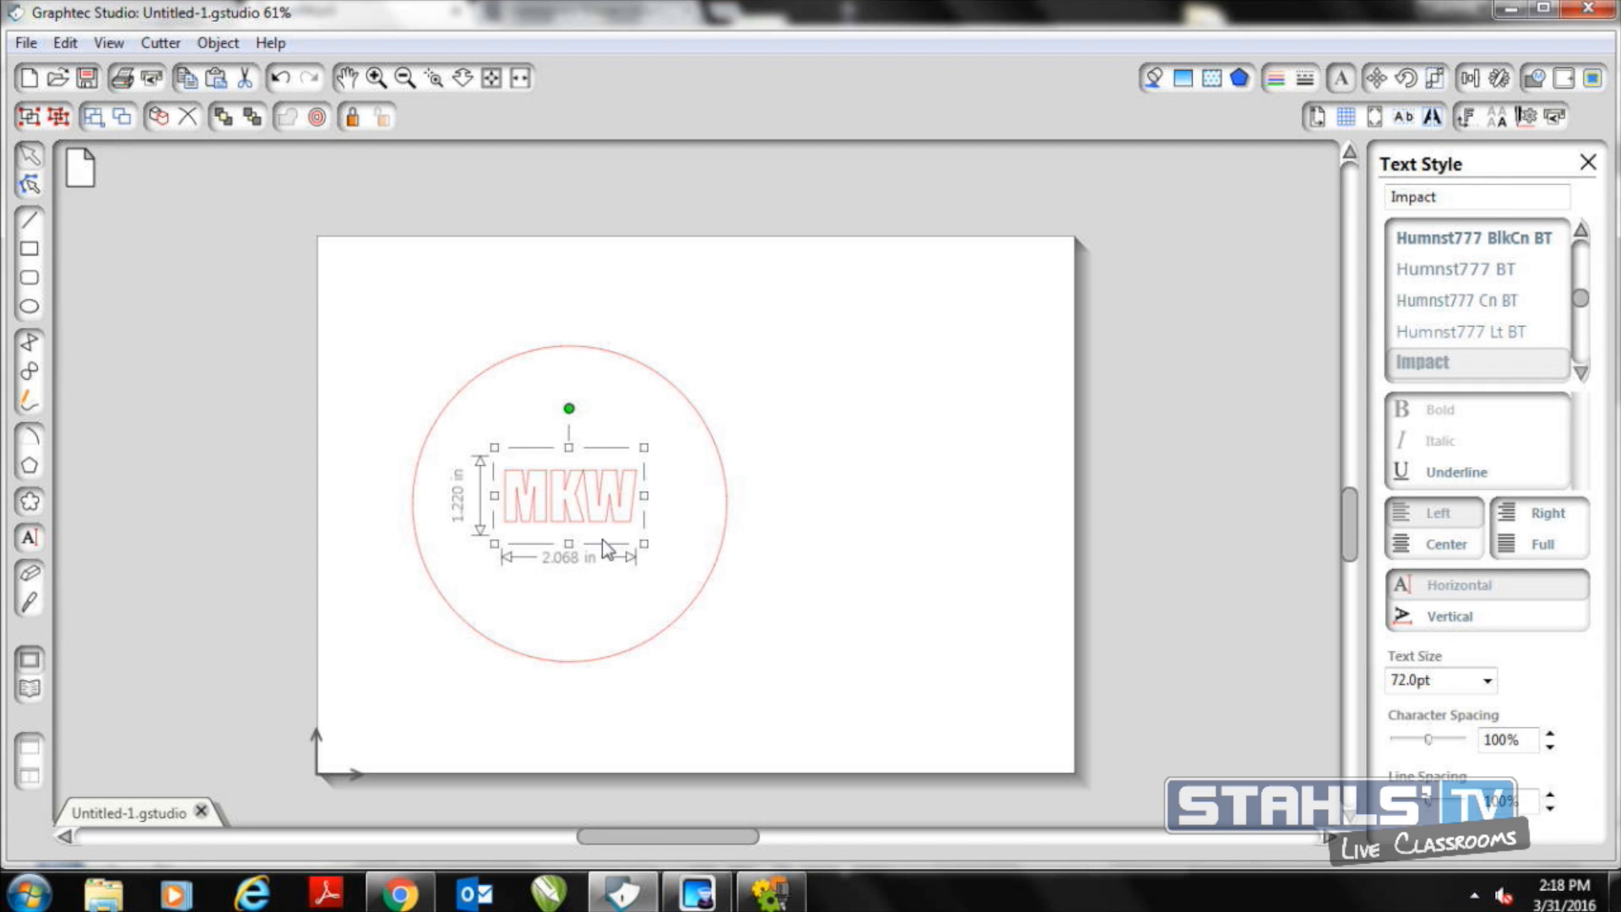
left_click_drag(570, 547, 570, 630)
left_click_drag(569, 449, 569, 402)
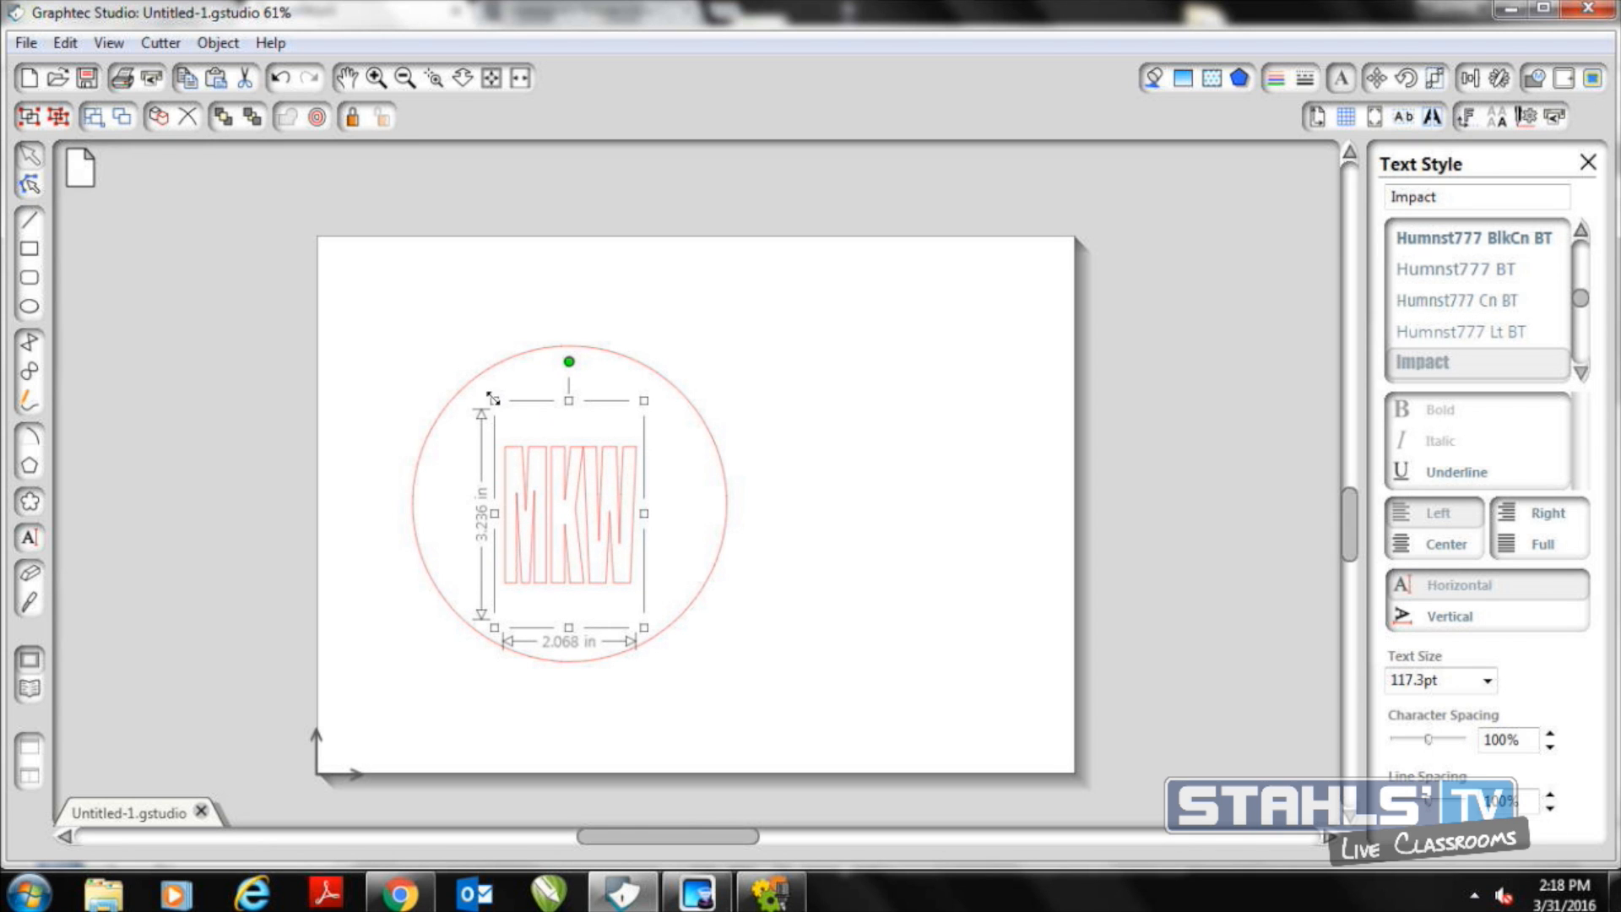
left_click_drag(493, 399, 362, 300)
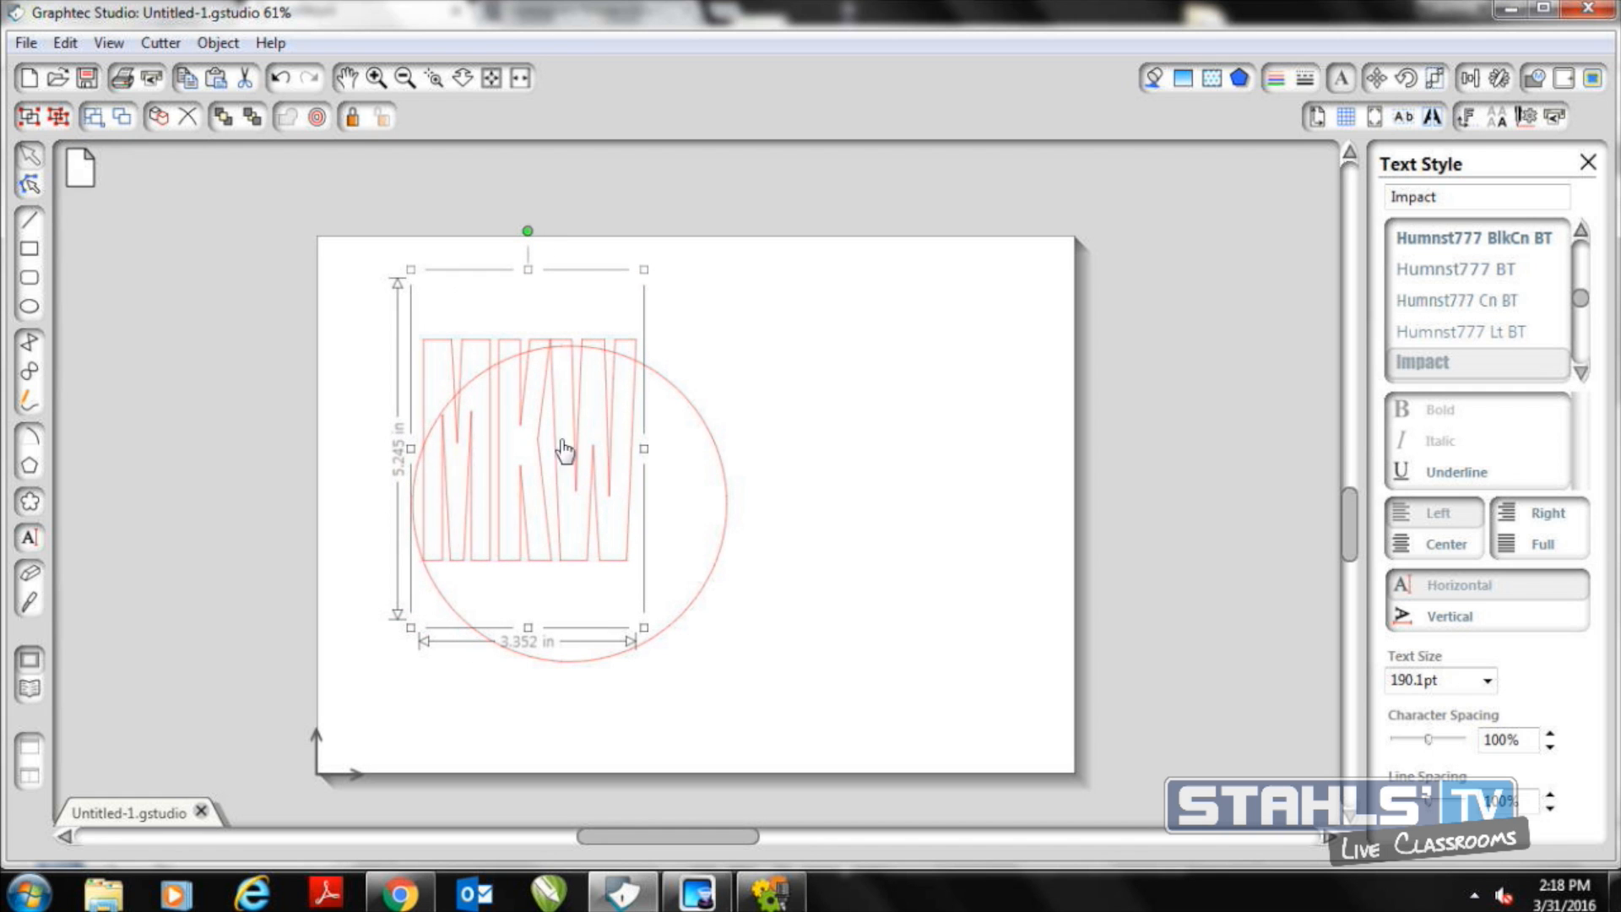
left_click_drag(524, 435, 565, 484)
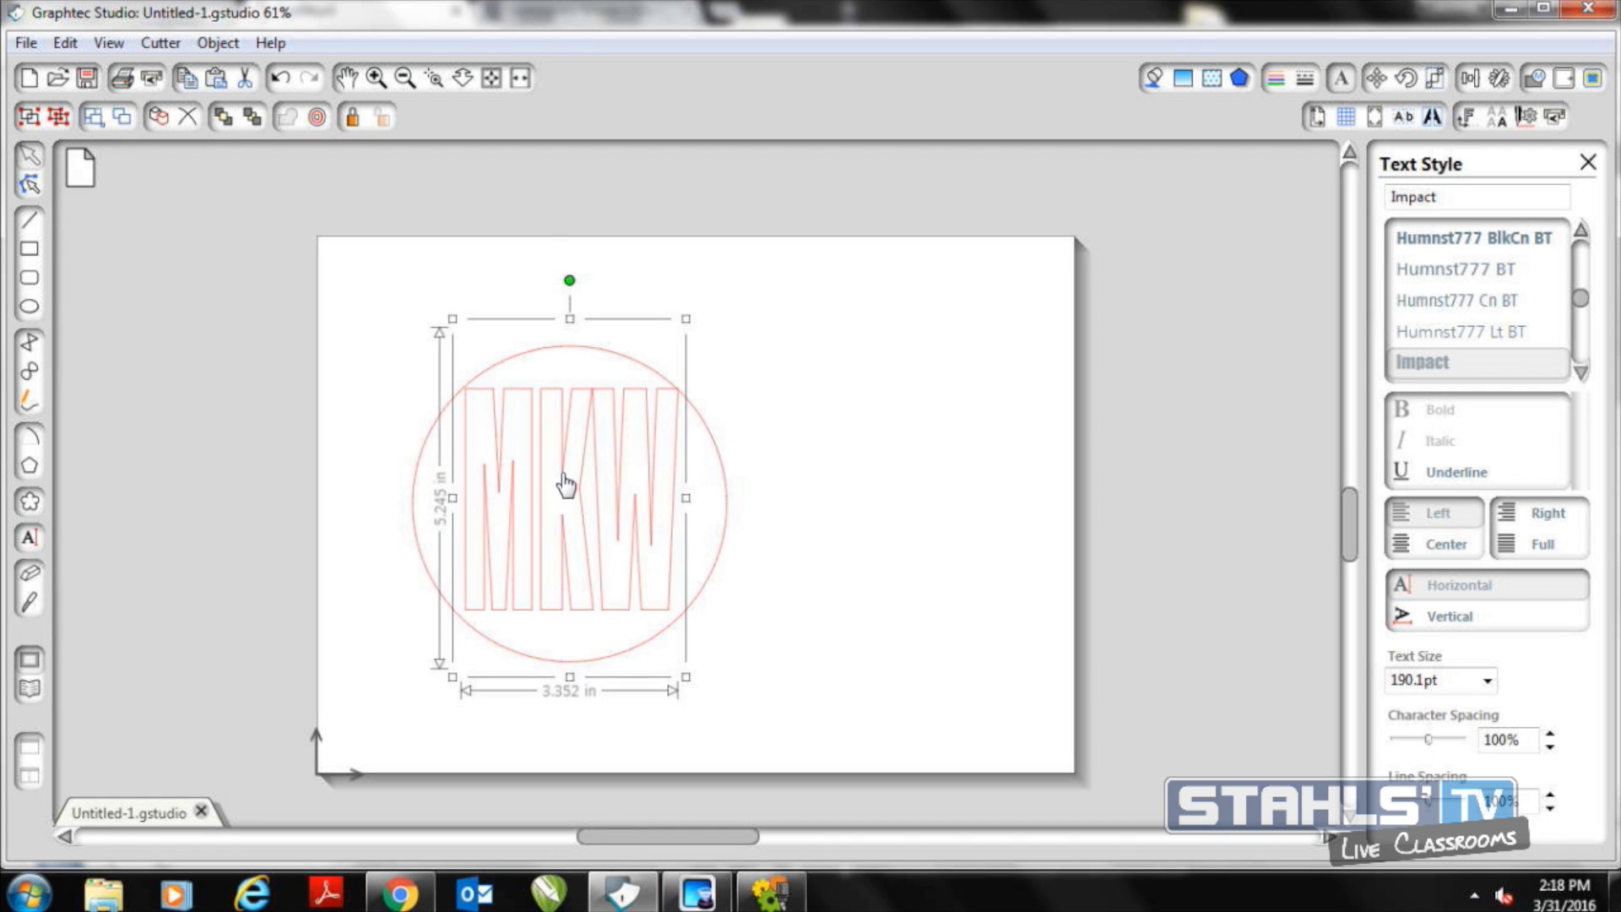
left_click_drag(688, 498, 695, 498)
left_click_drag(694, 677, 703, 677)
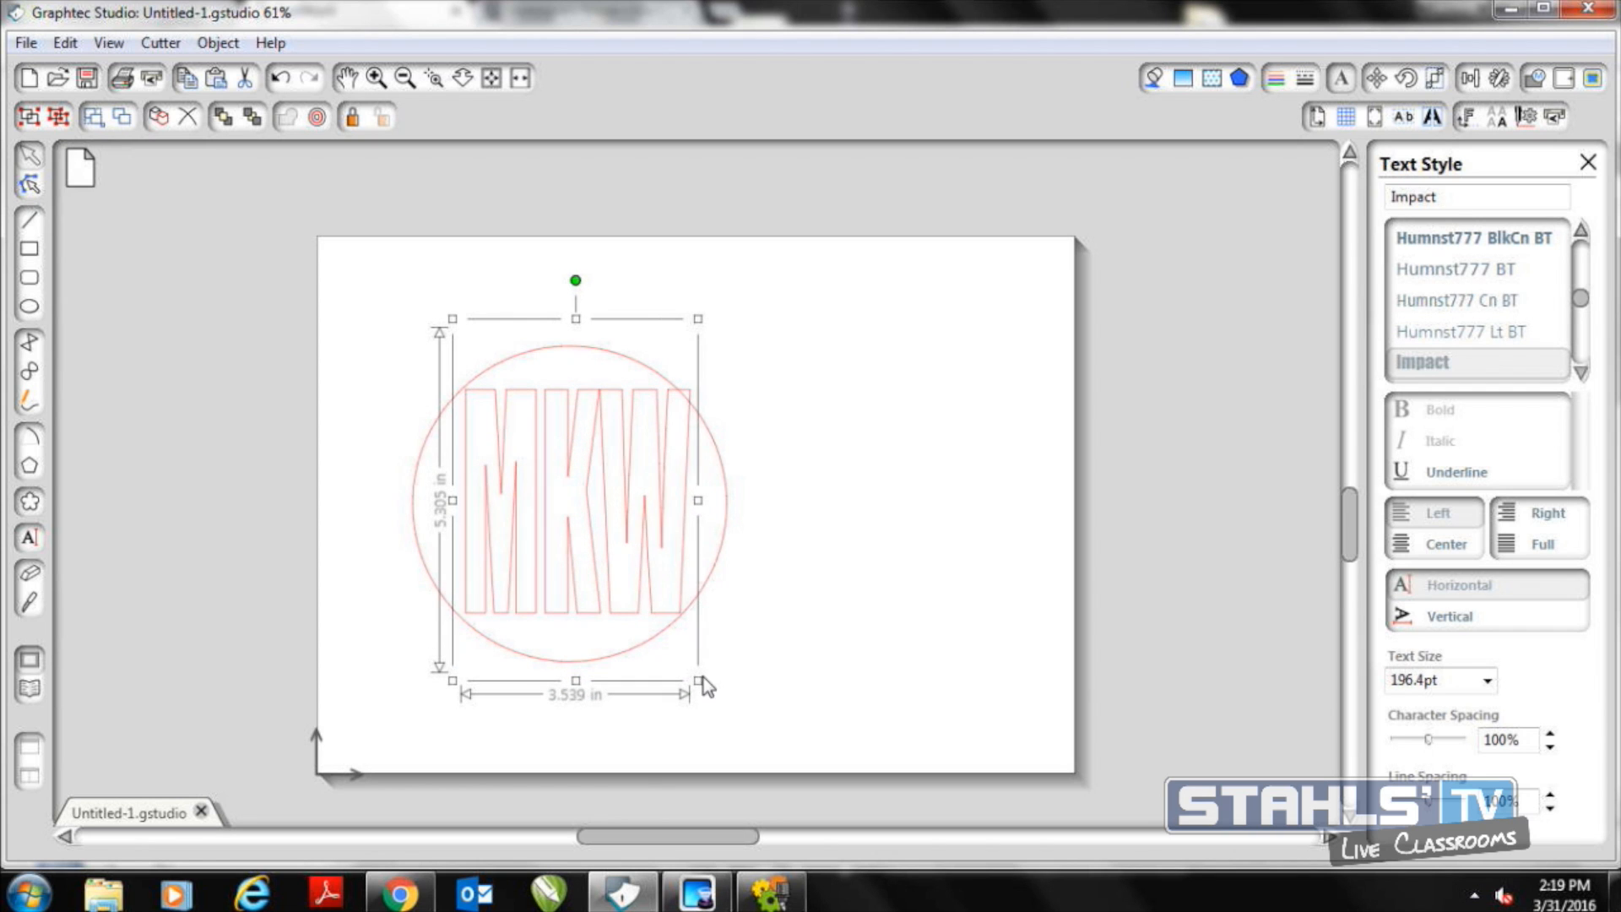
Ungroup the MKW text into separate letters and shift the M and K slightly left within the circle
left_click(767, 513)
left_click(630, 488)
left_click(211, 46)
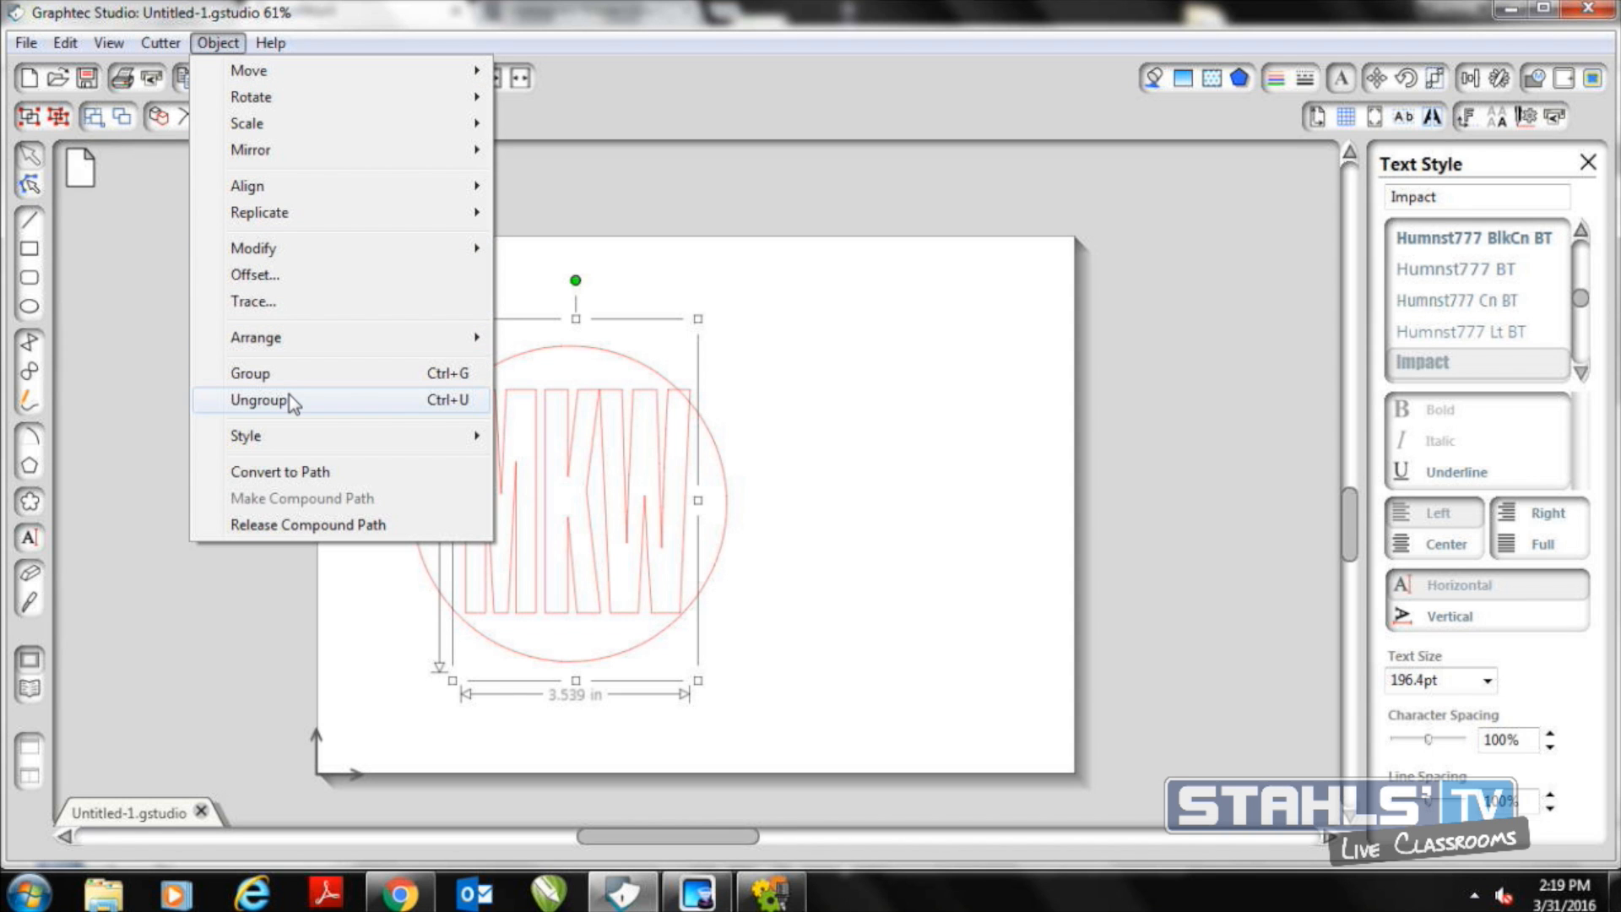
left_click(262, 399)
left_click(789, 524)
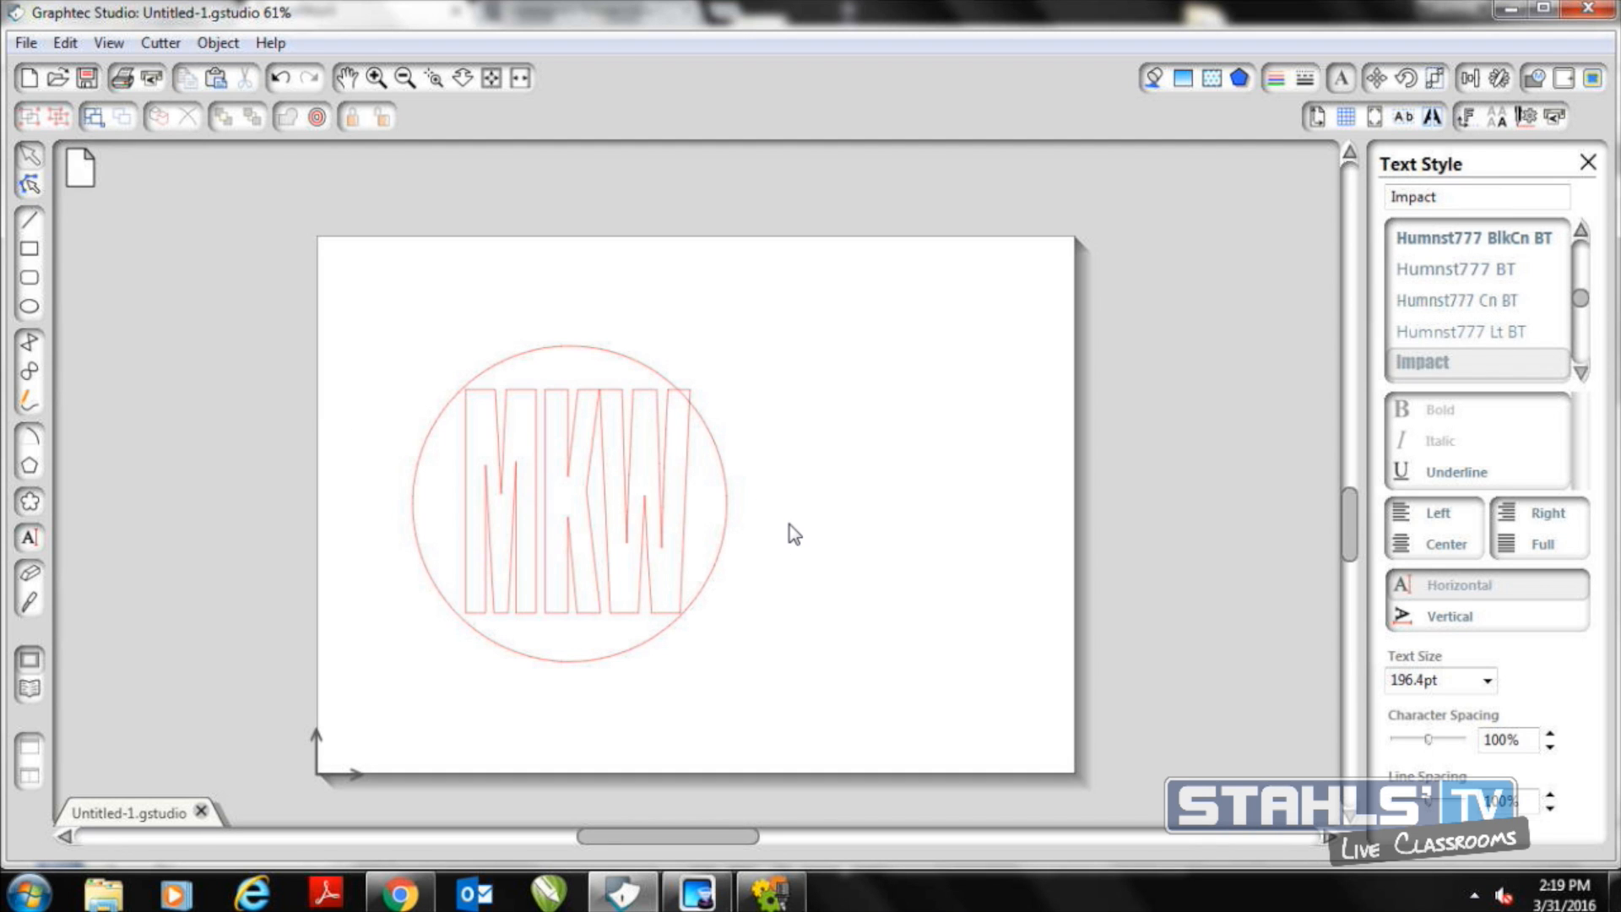
left_click(536, 503)
mouse_move(531, 502)
left_mouse_down()
mouse_move(516, 500)
mouse_move(543, 507)
mouse_move(531, 517)
left_mouse_up()
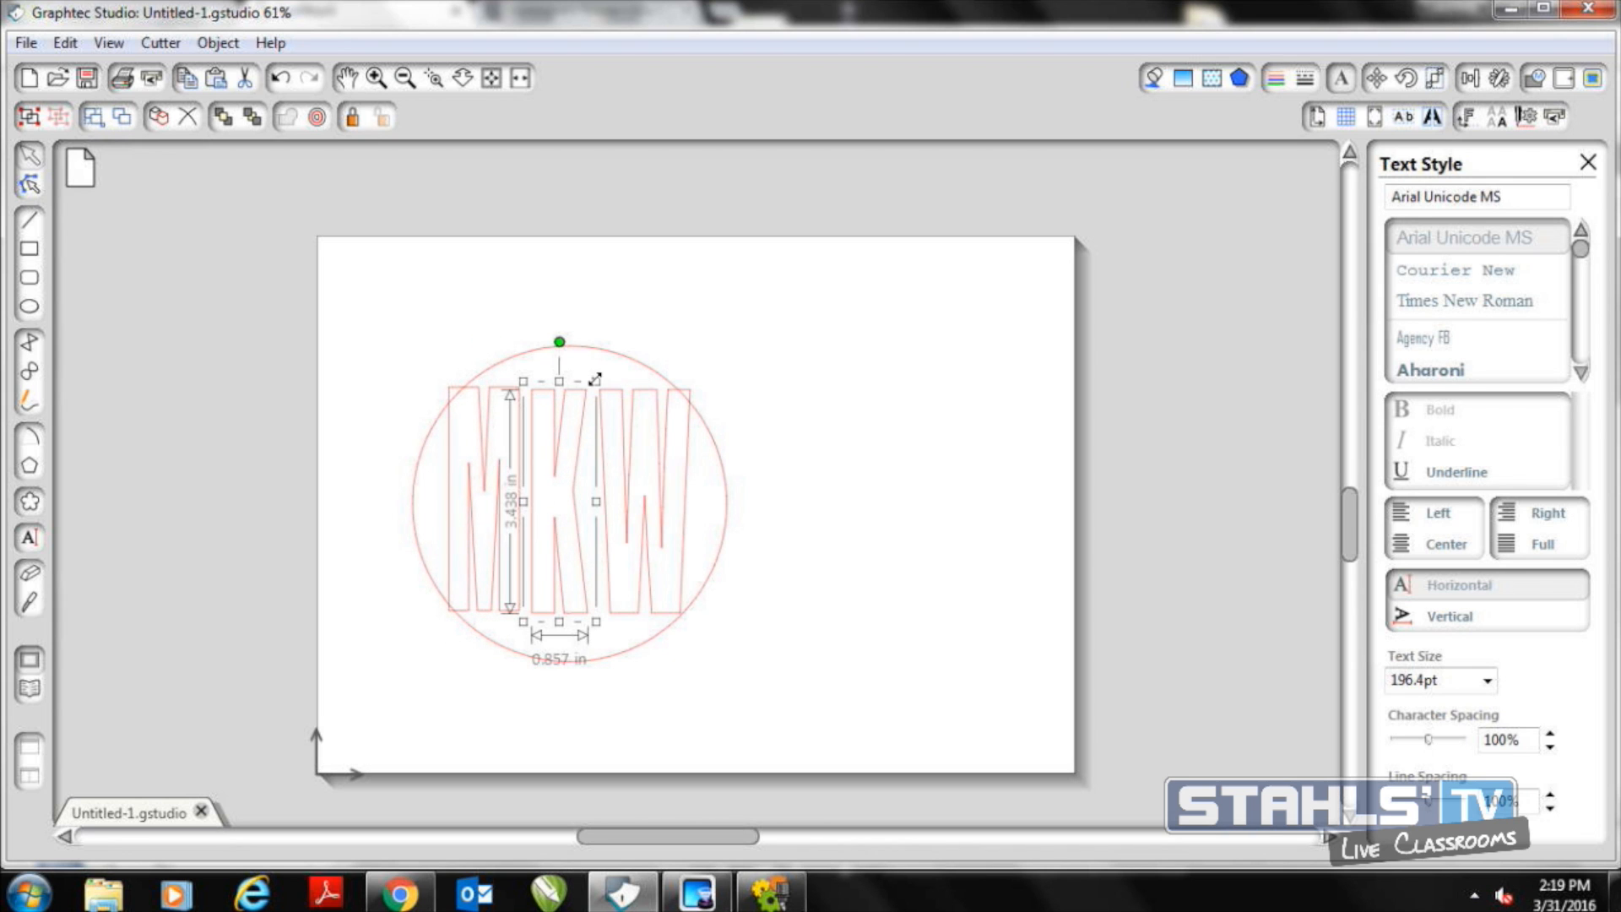
Enlarge the K to about 1.24 by 4.97 in so it spans the circle's height, and center it vertically
left_click_drag(595, 379, 662, 351)
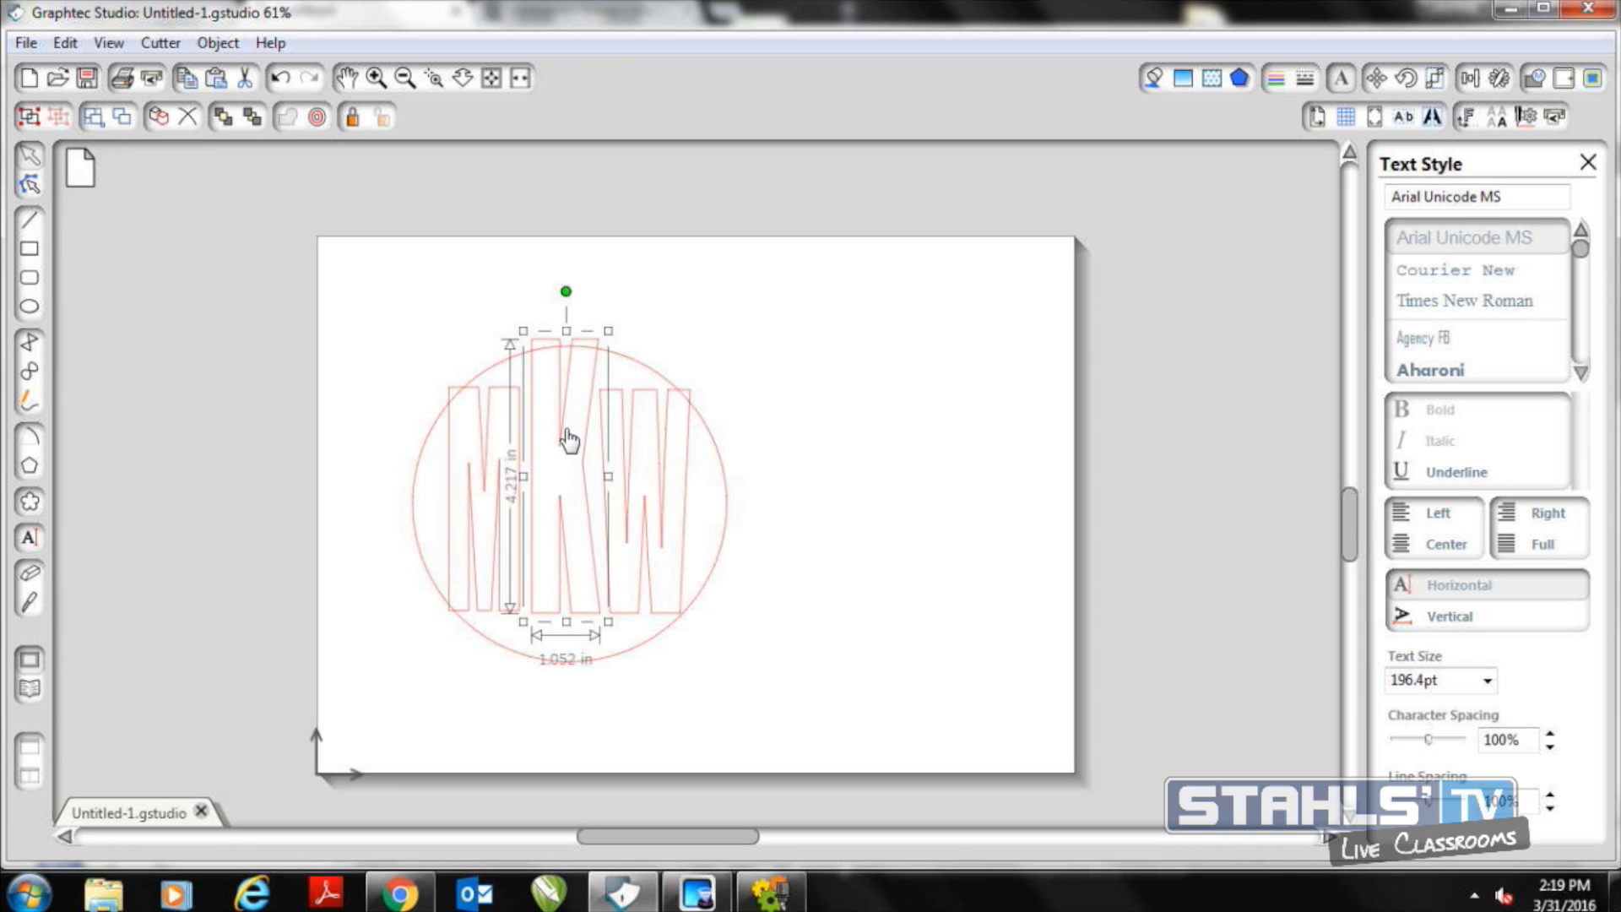
left_click_drag(568, 441, 566, 450)
left_click_drag(607, 634, 632, 673)
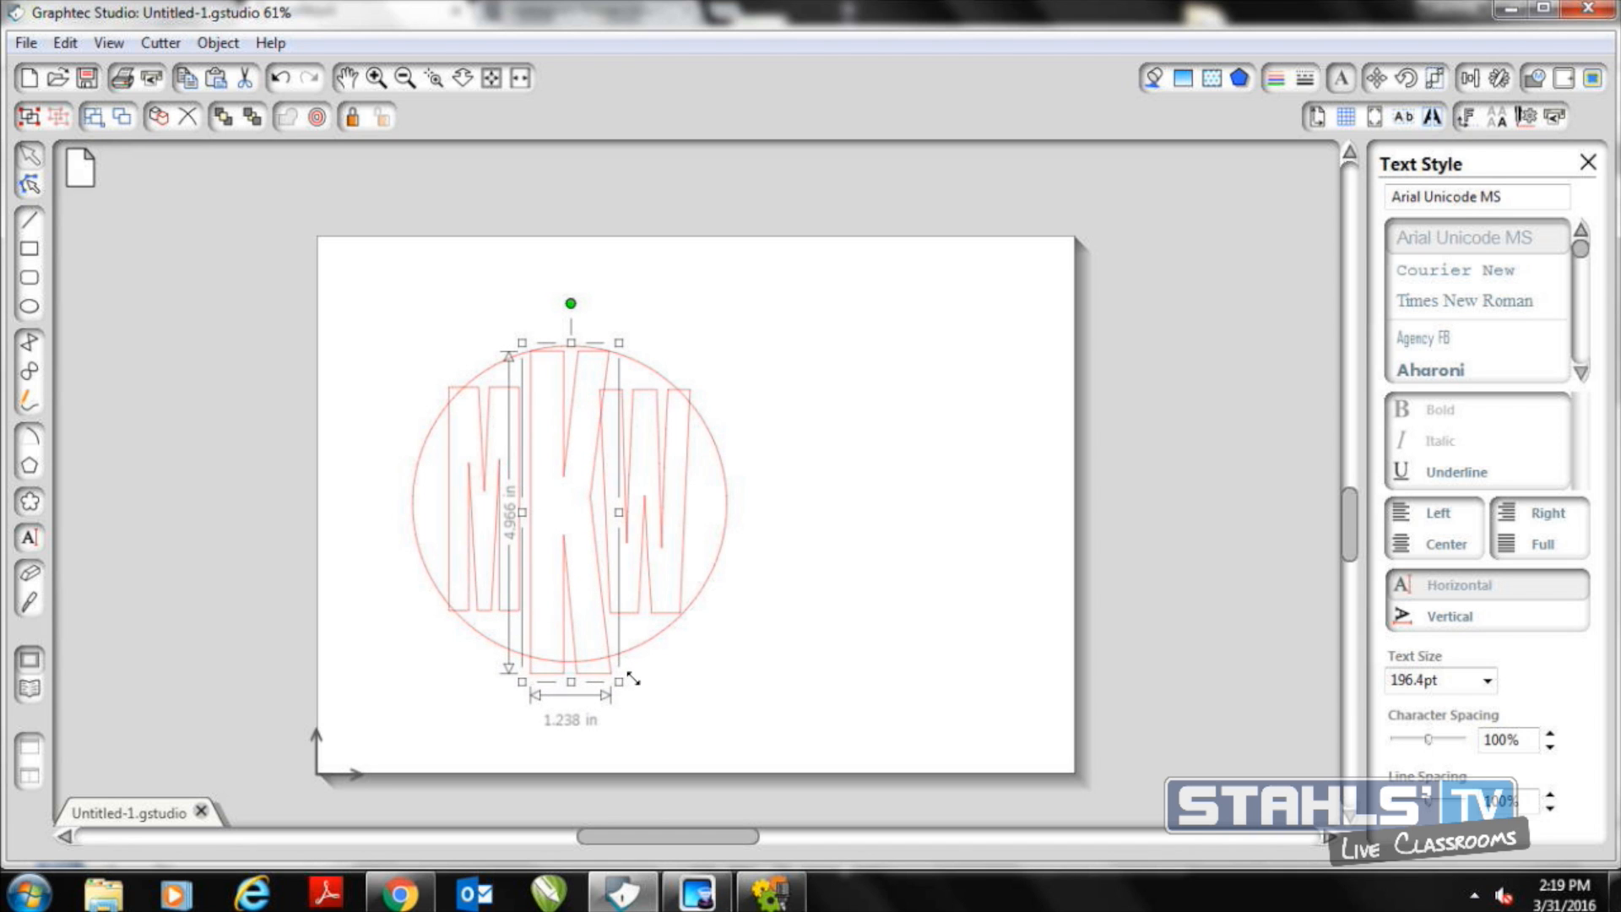
left_click(589, 589)
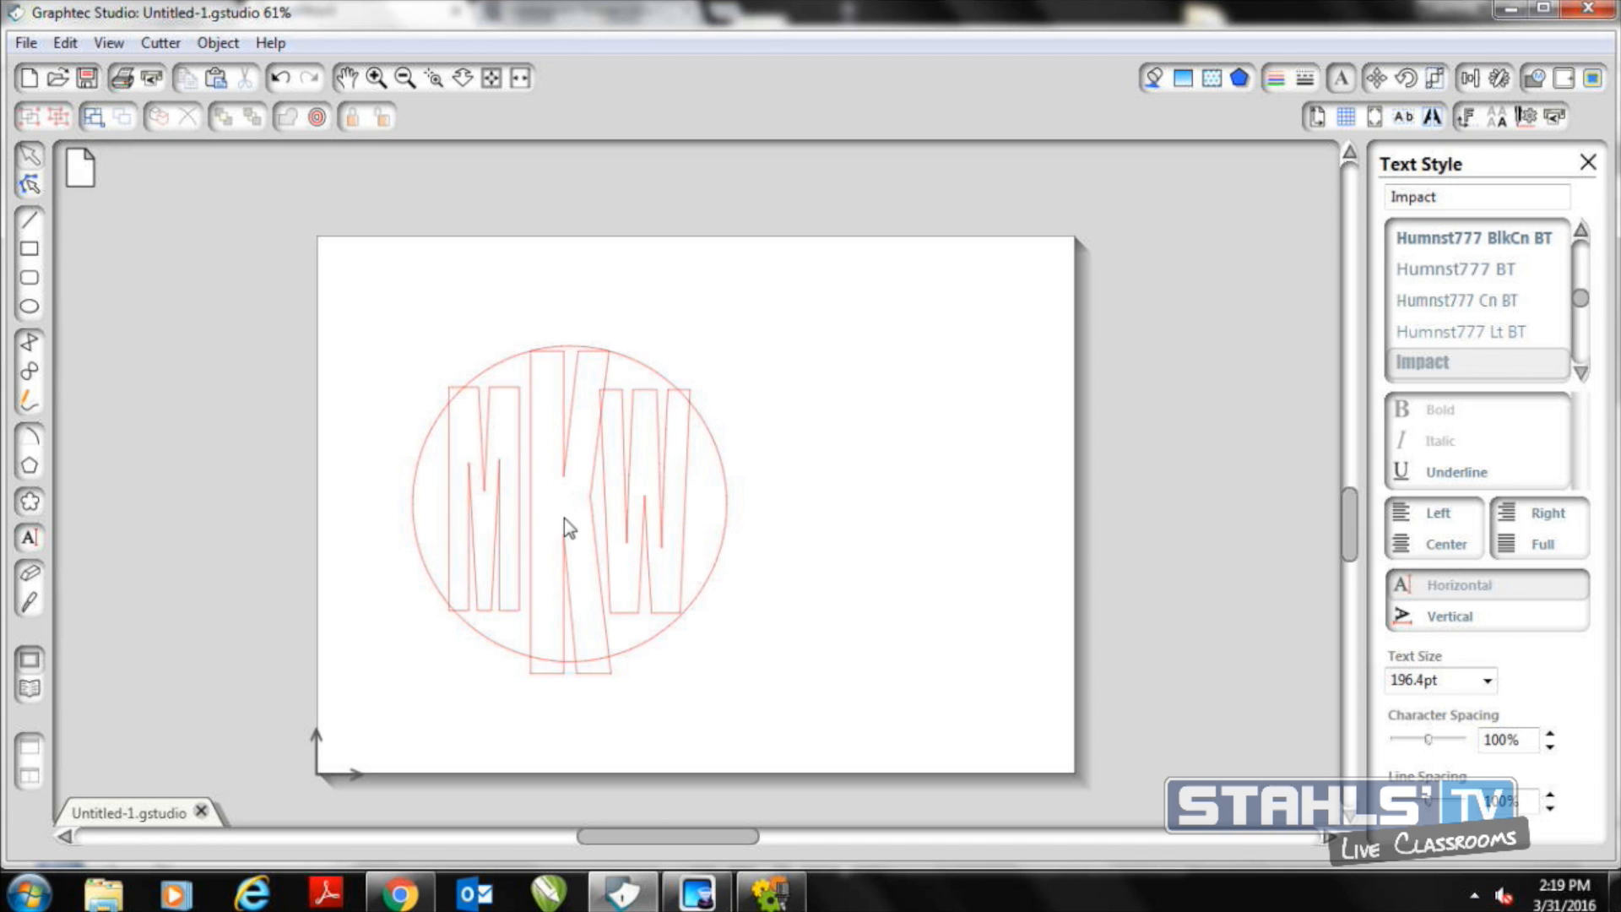
left_click(564, 464)
left_click_drag(566, 450, 566, 448)
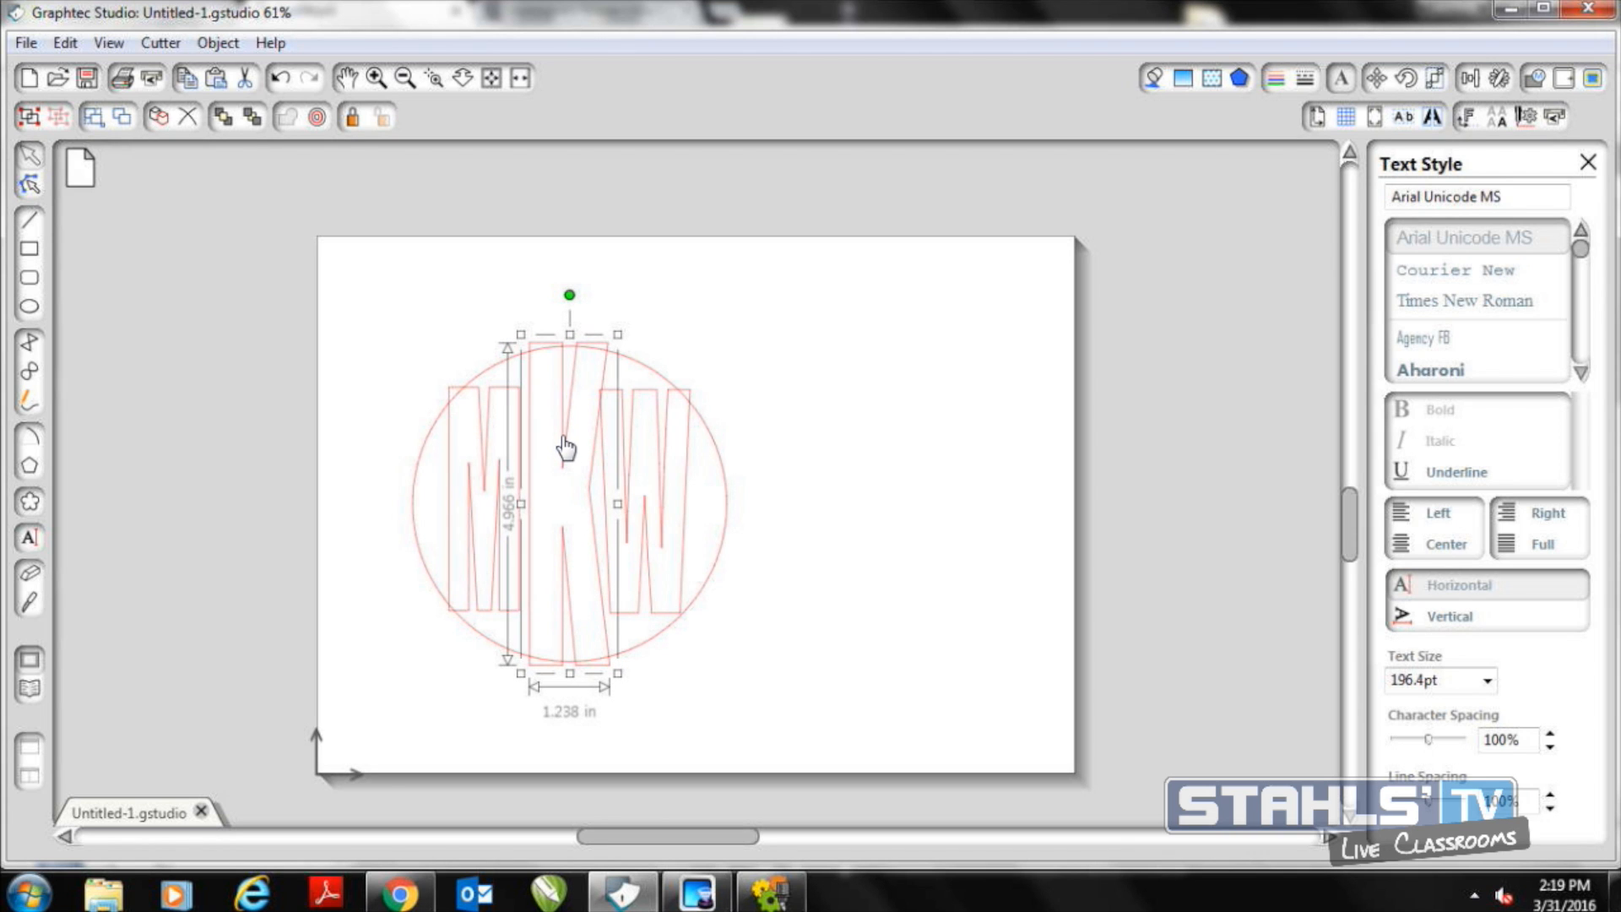
Resize the K to about 1.23 by 4.92 in and enlarge the M to about 1.13 by 3.59 in, keeping both in position
left_click_drag(619, 331, 618, 335)
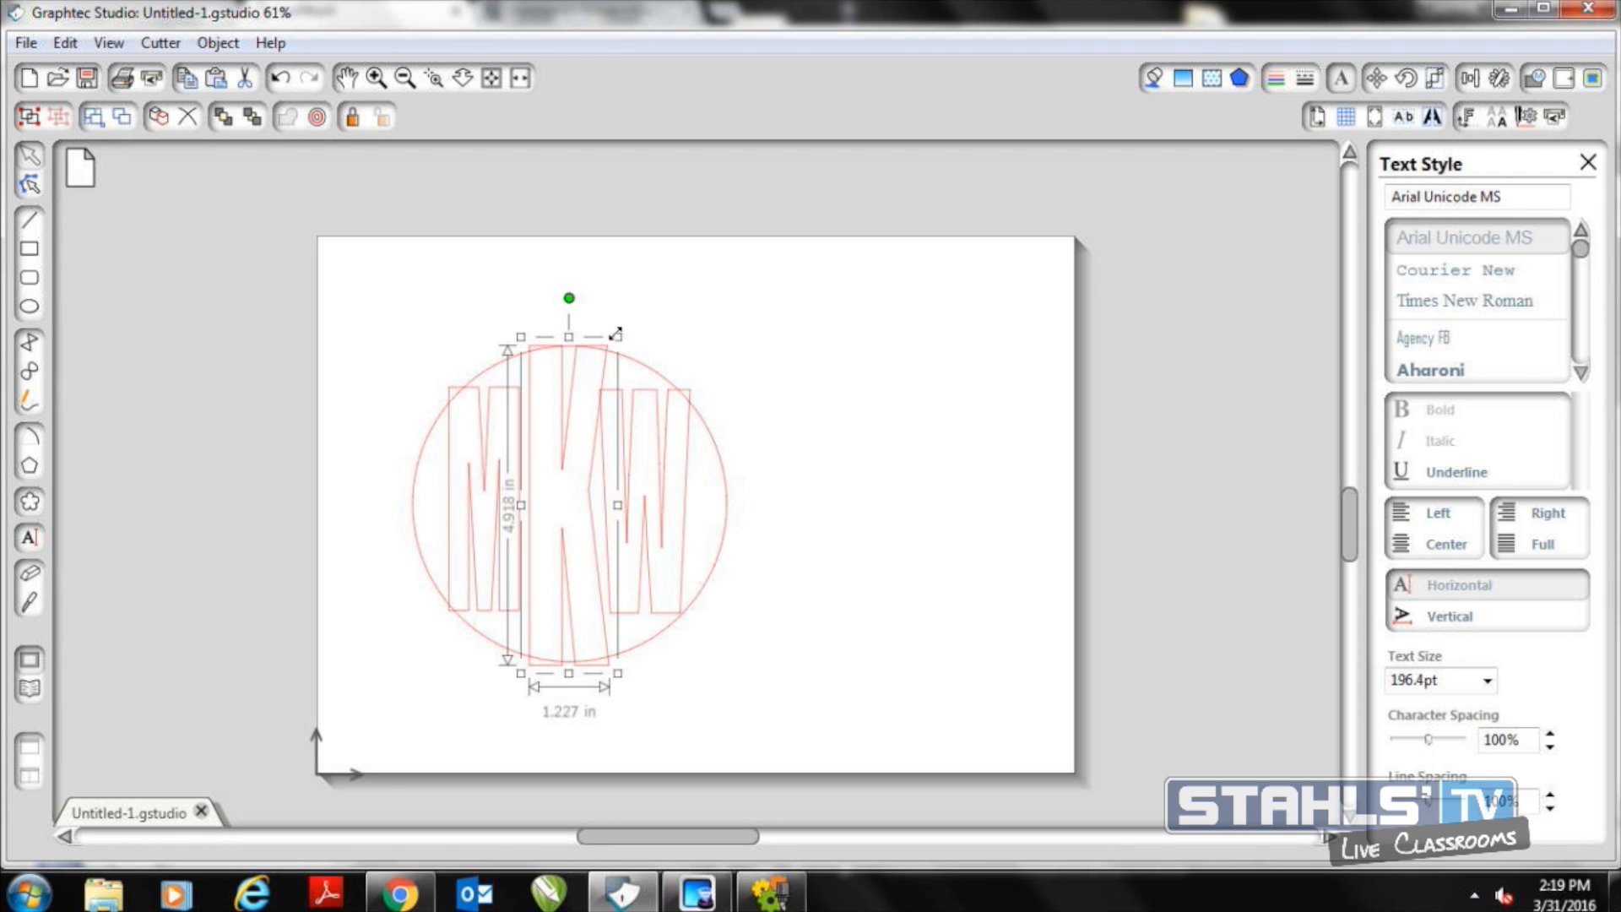
left_click_drag(561, 461, 561, 458)
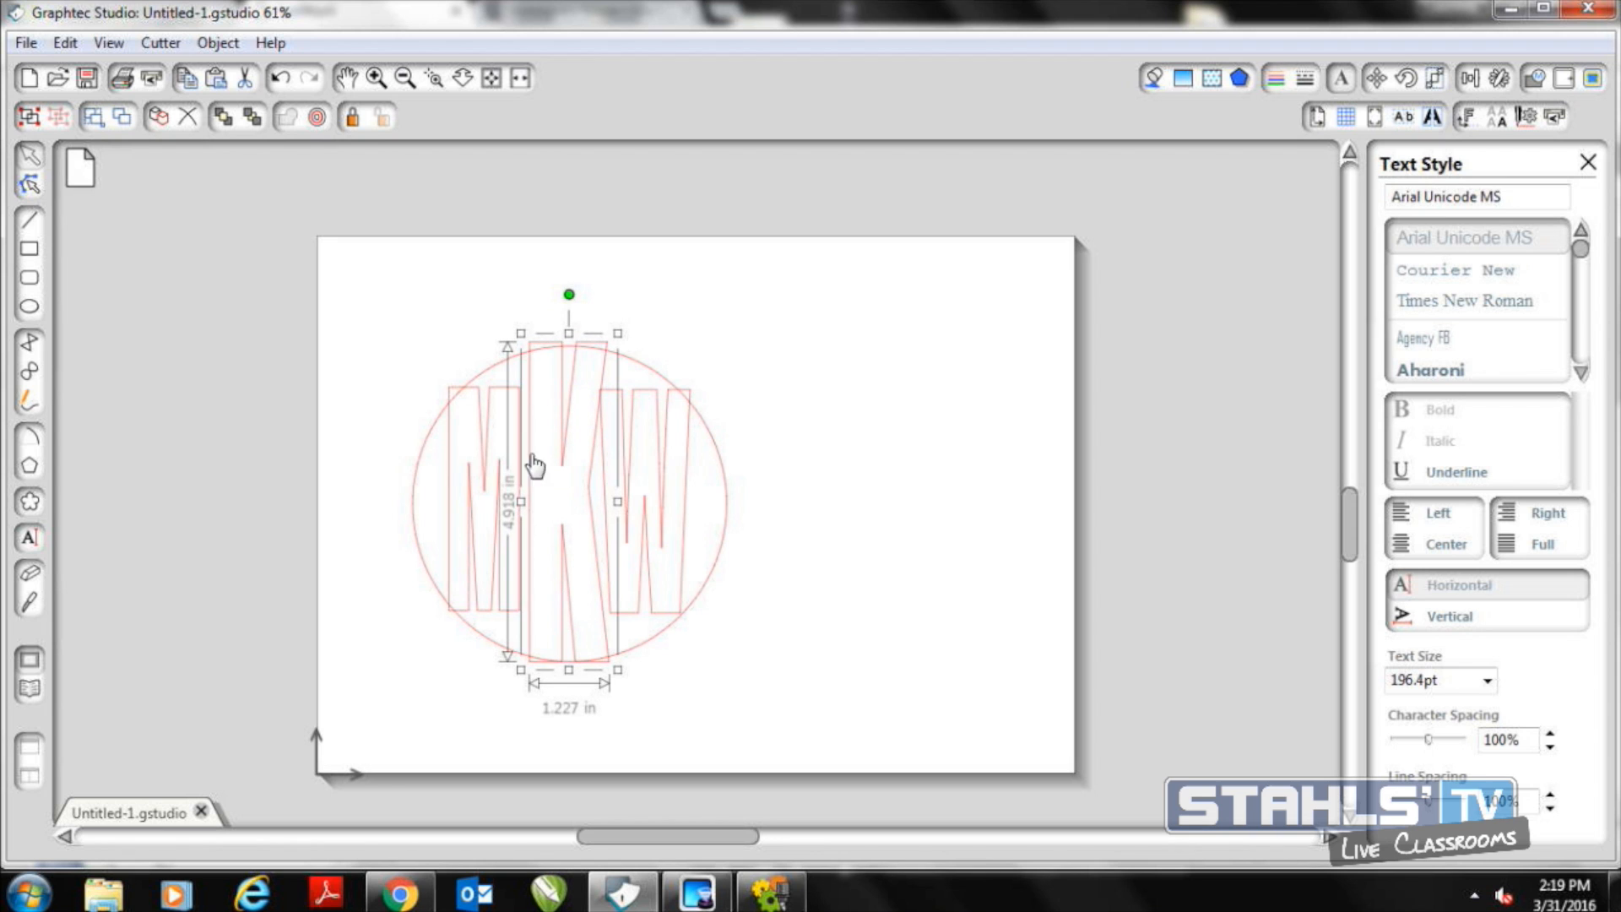
left_click(454, 459)
left_click_drag(440, 379, 436, 369)
mouse_move(491, 470)
left_mouse_down()
mouse_move(519, 472)
mouse_move(496, 472)
left_mouse_up()
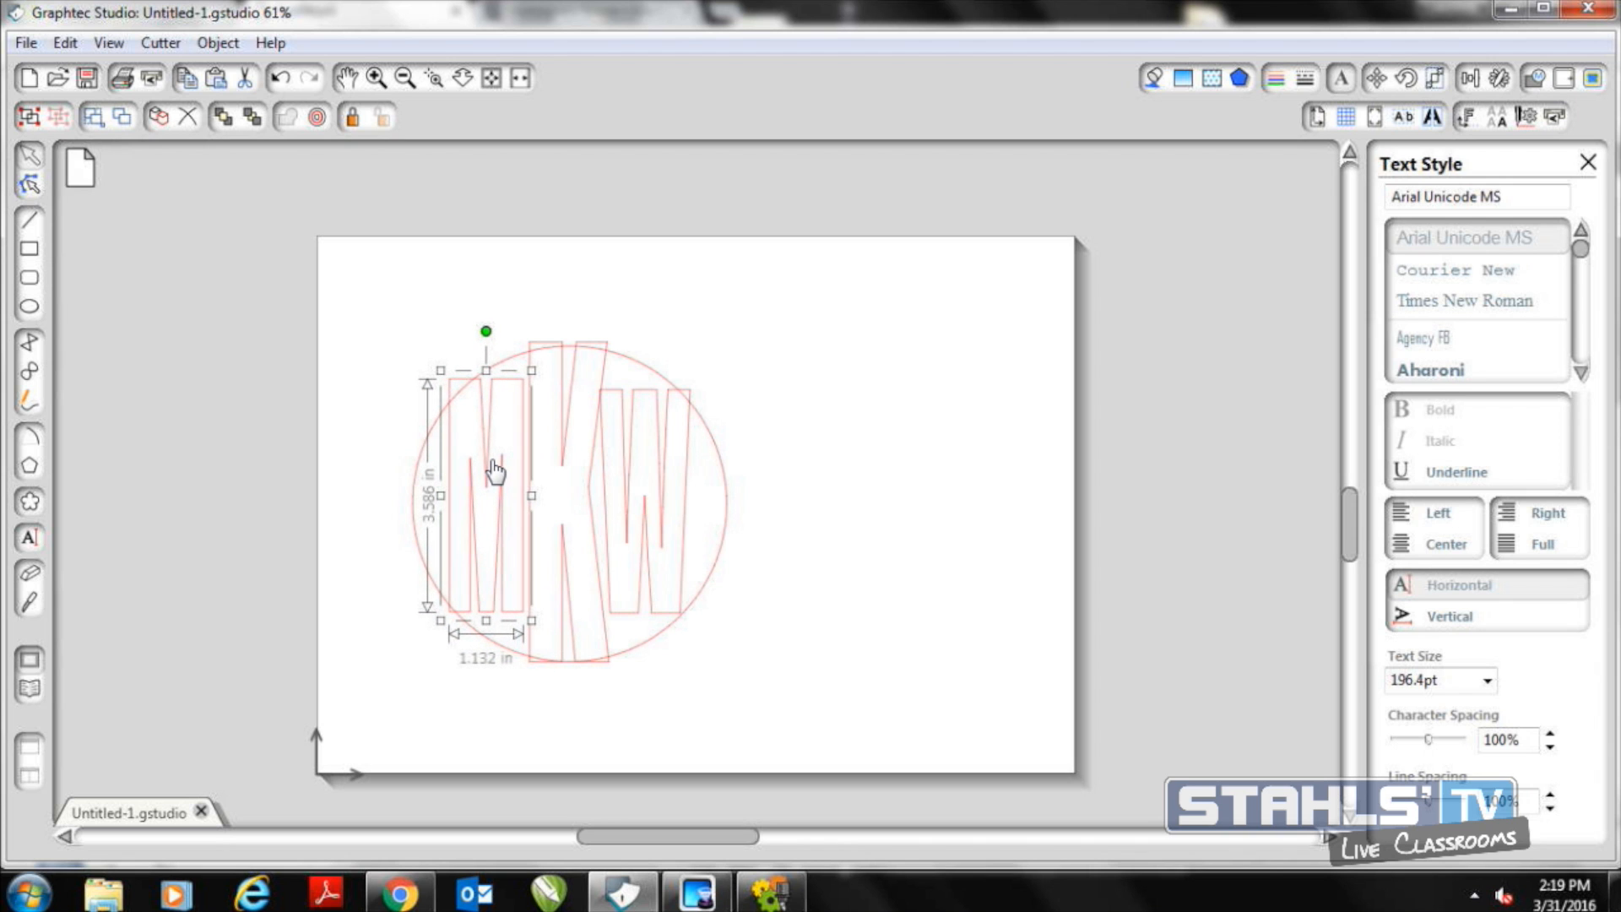
Resize the W to about 1.41 by 3.47 in, with its upper outer corner overlapping the circle's edge
left_click(608, 477)
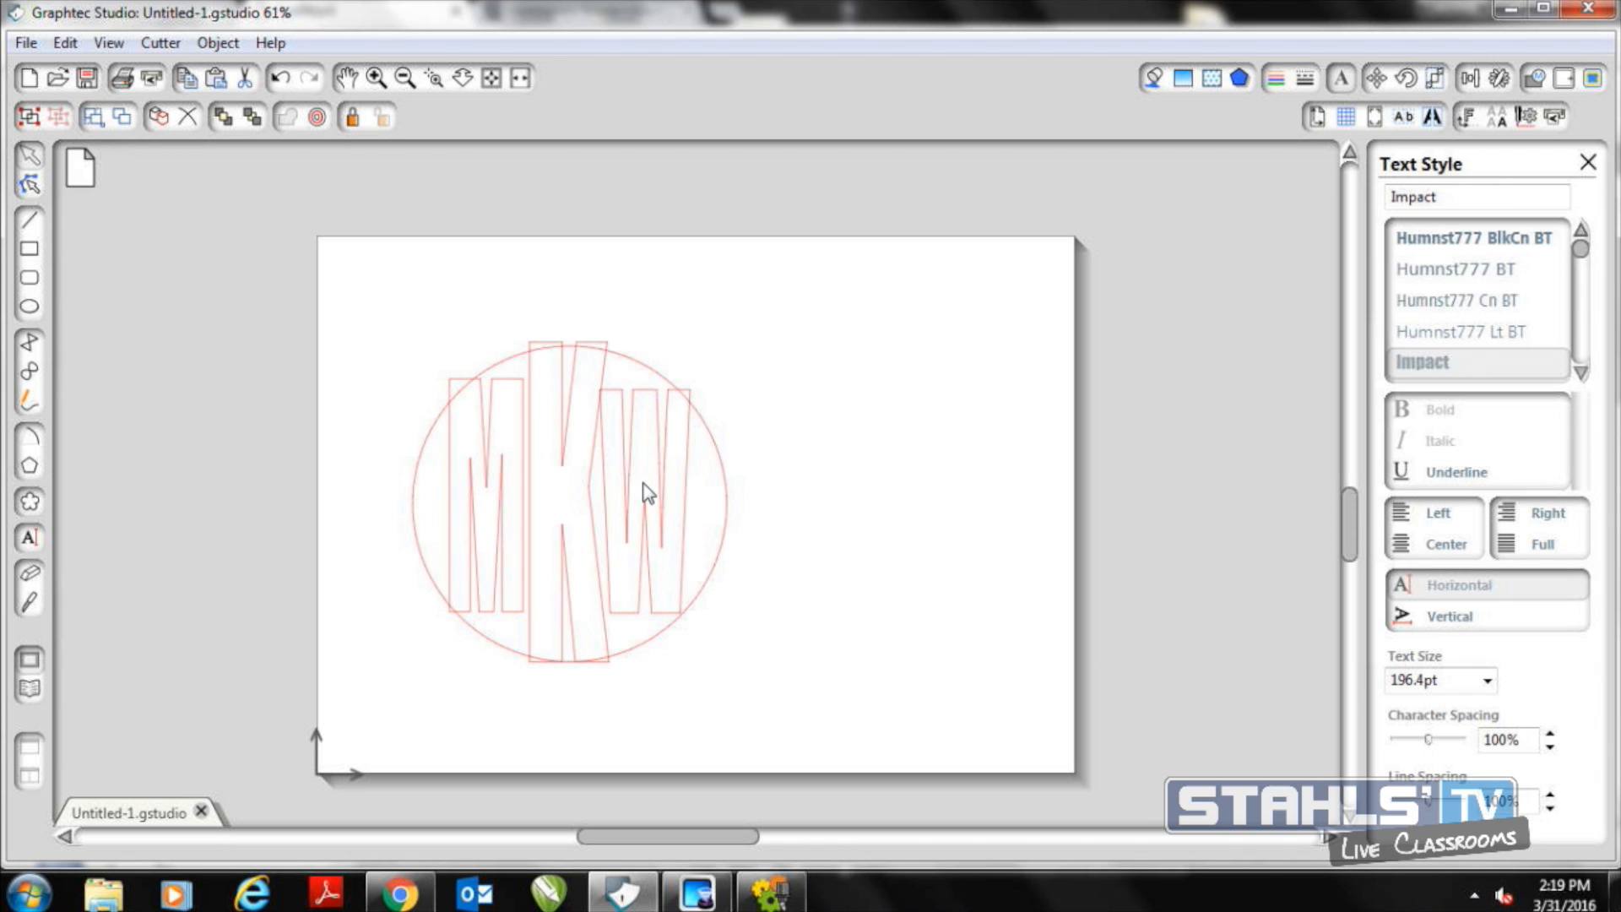
left_click(692, 406)
left_click_drag(700, 378, 716, 368)
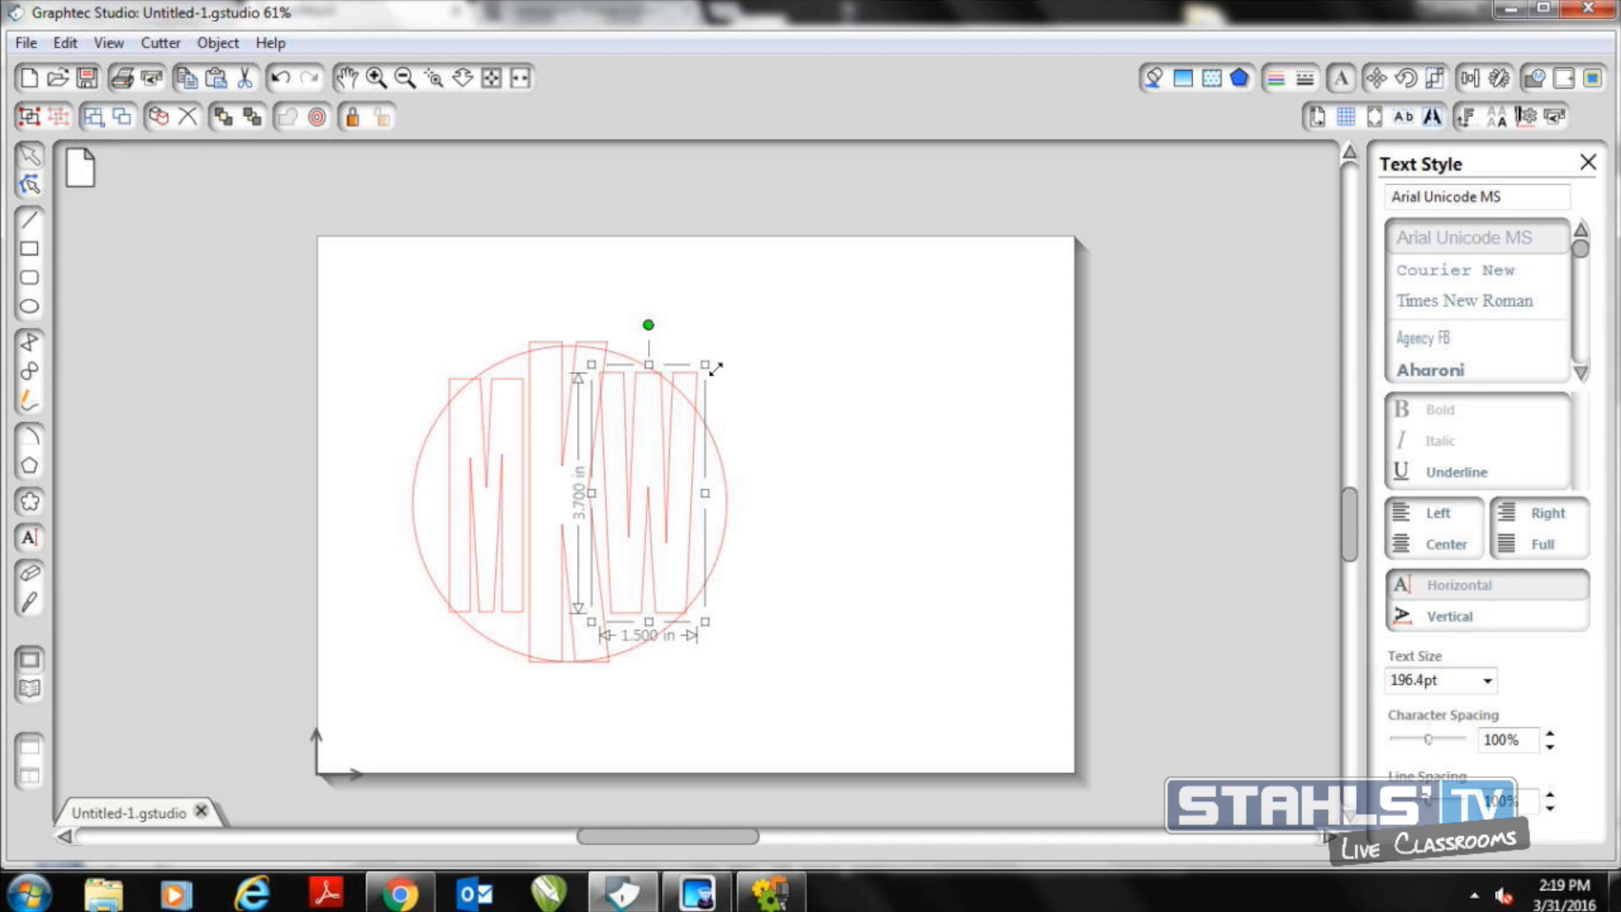
left_click(682, 431)
left_click(694, 445)
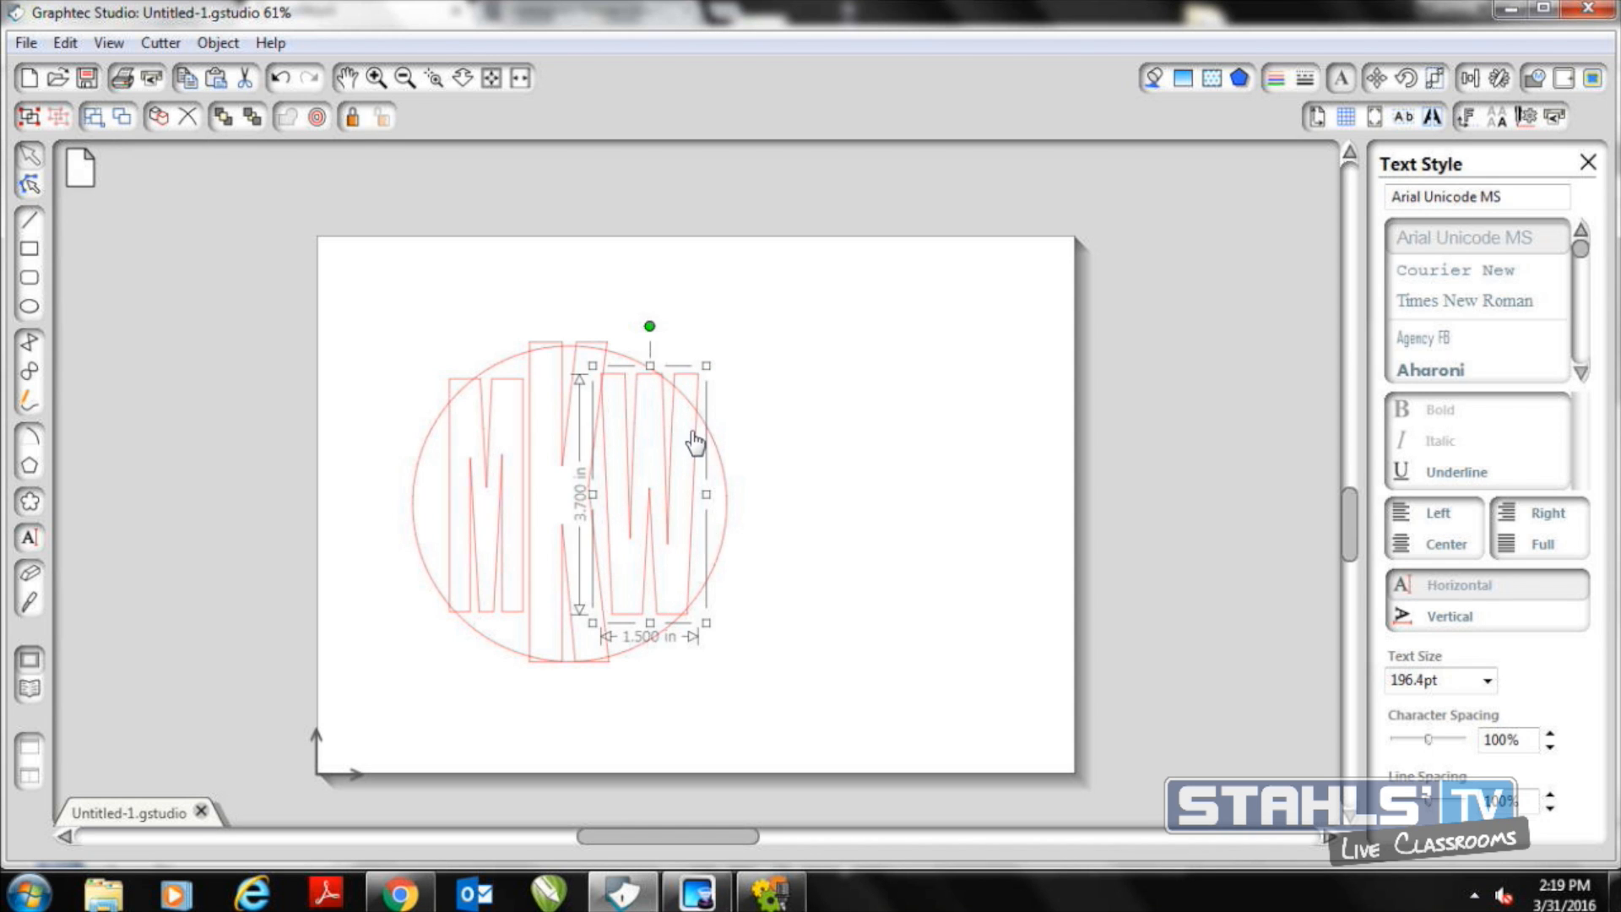
left_click_drag(707, 368, 662, 423)
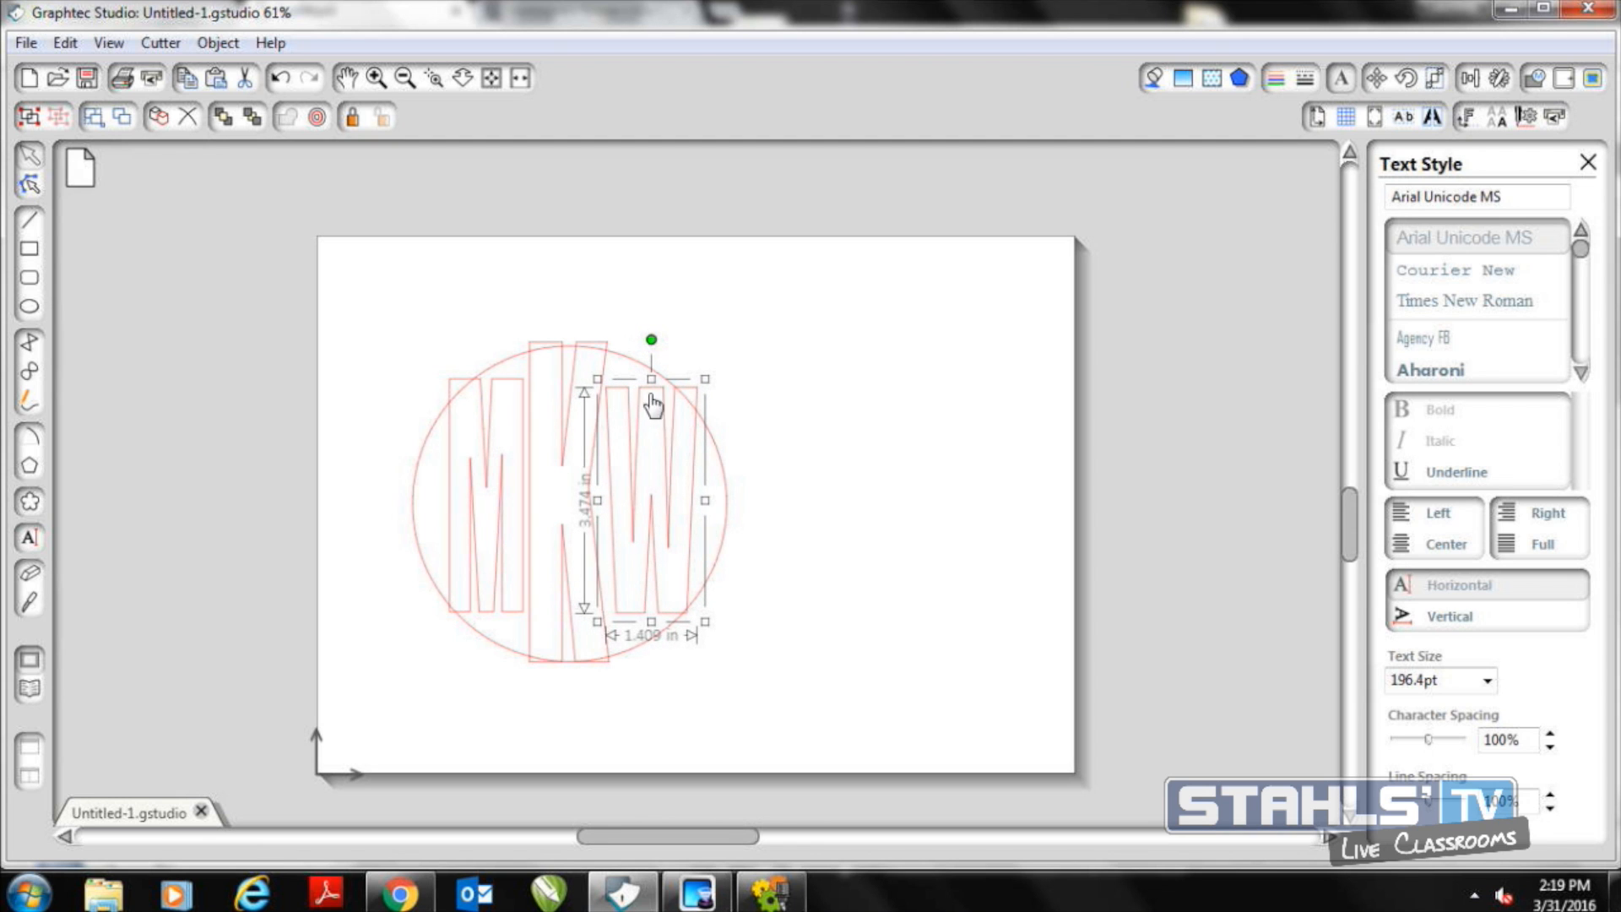
left_click(752, 436)
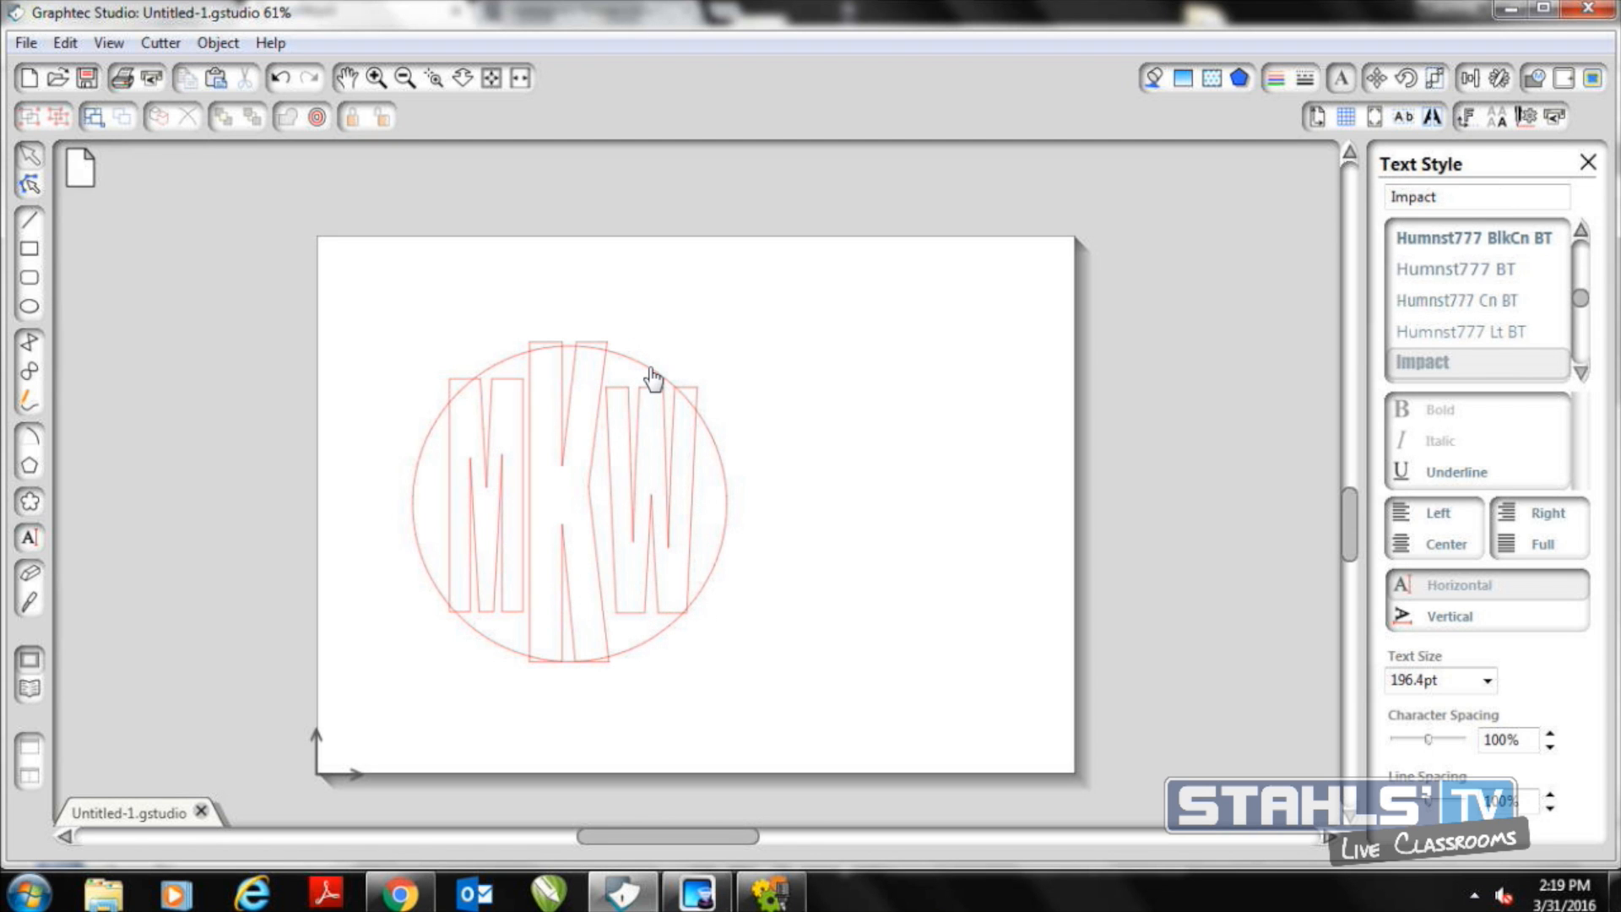
Duplicate the circle and place the copy beside the monogram
key("ctrl+a")
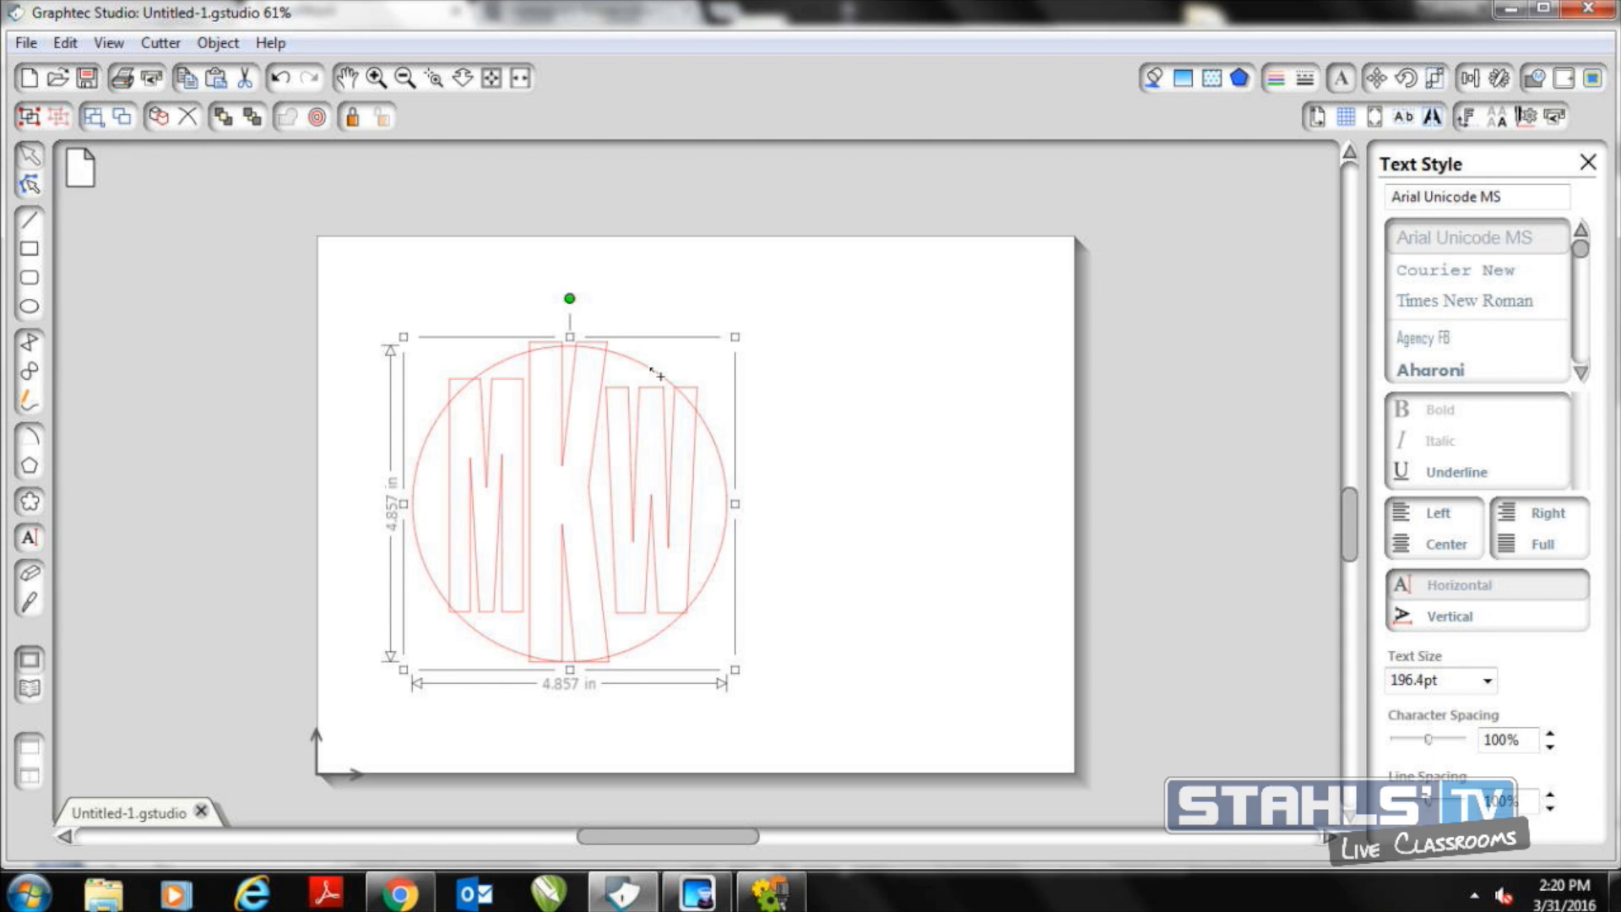
key("ctrl+v")
left_click_drag(660, 374, 996, 384)
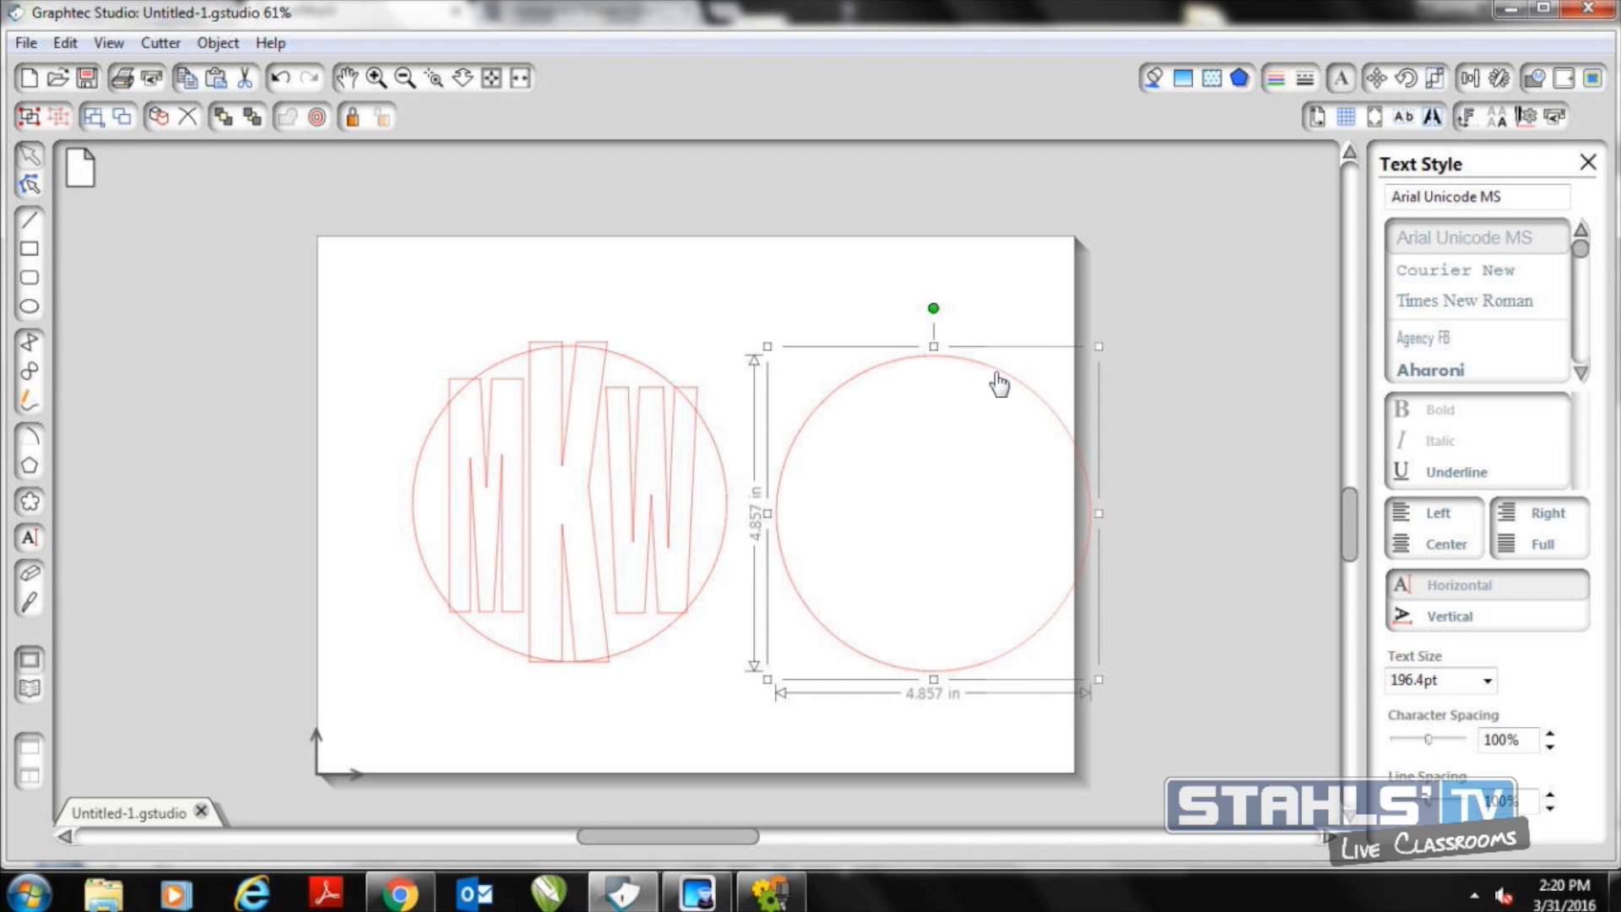
Crop the MKW letters to the original circle's outline using the Modify tools
left_click(338, 283)
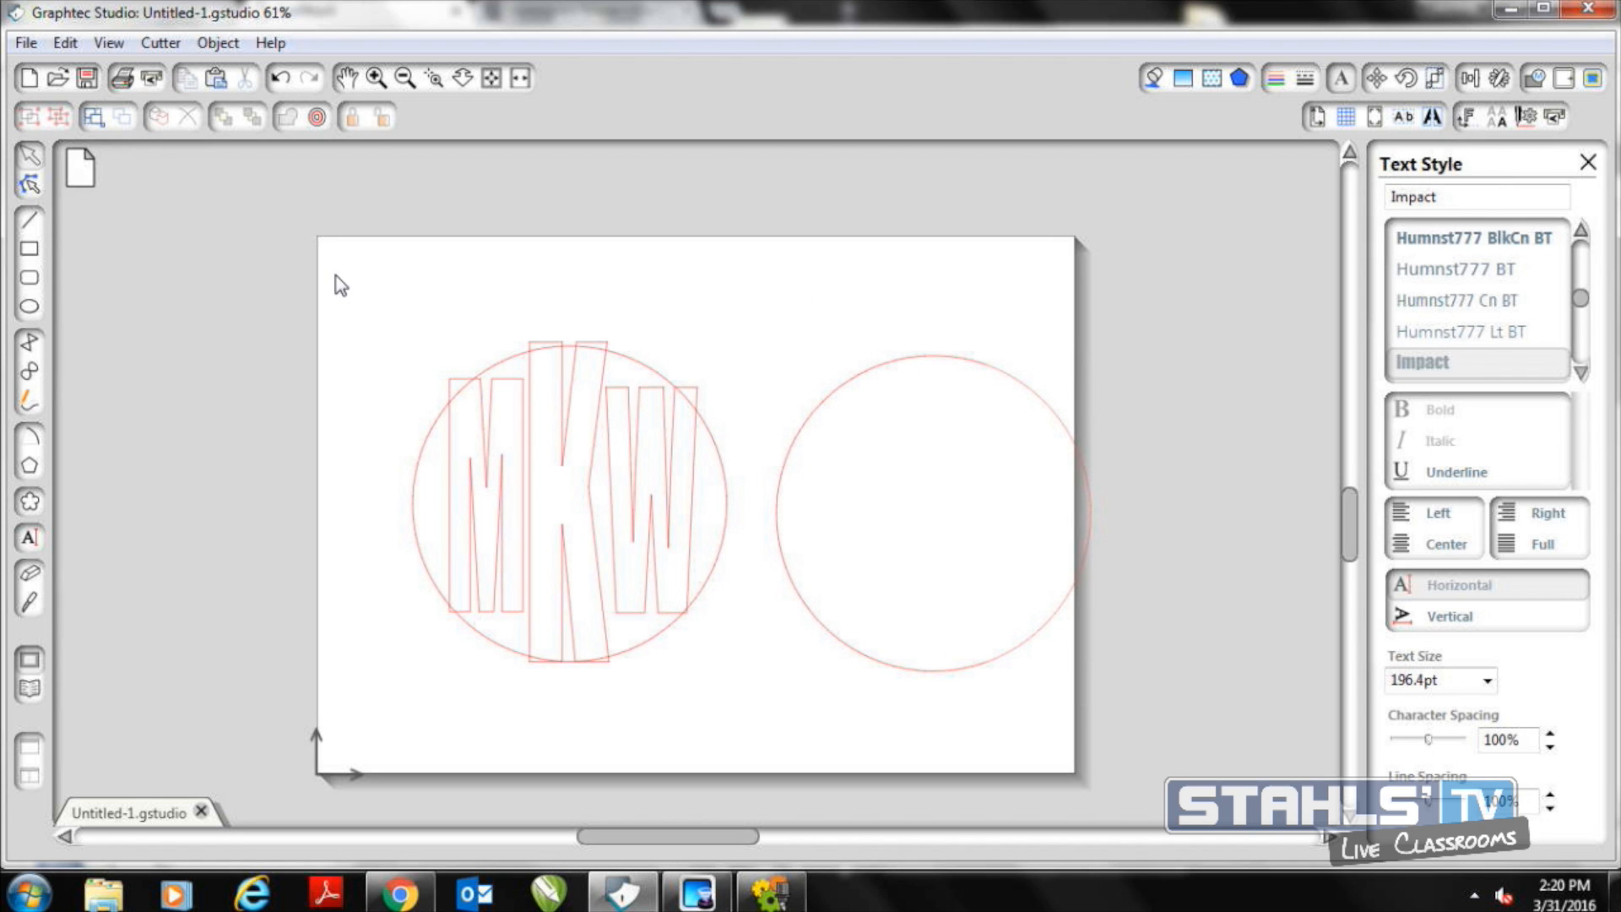
left_click_drag(348, 281, 766, 749)
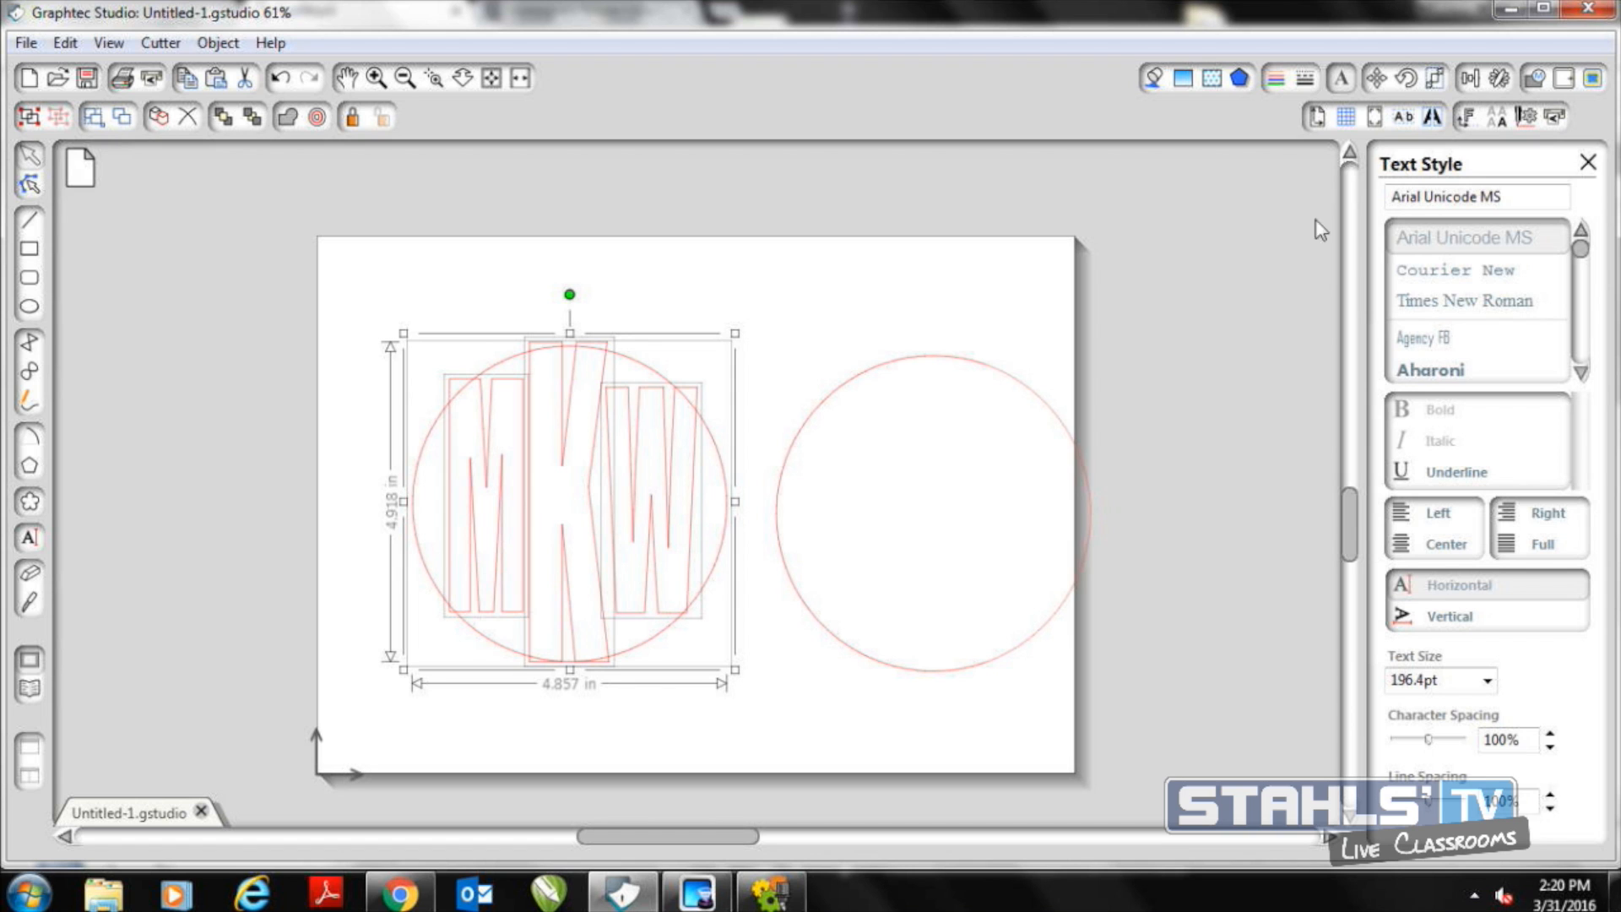
left_click(1538, 79)
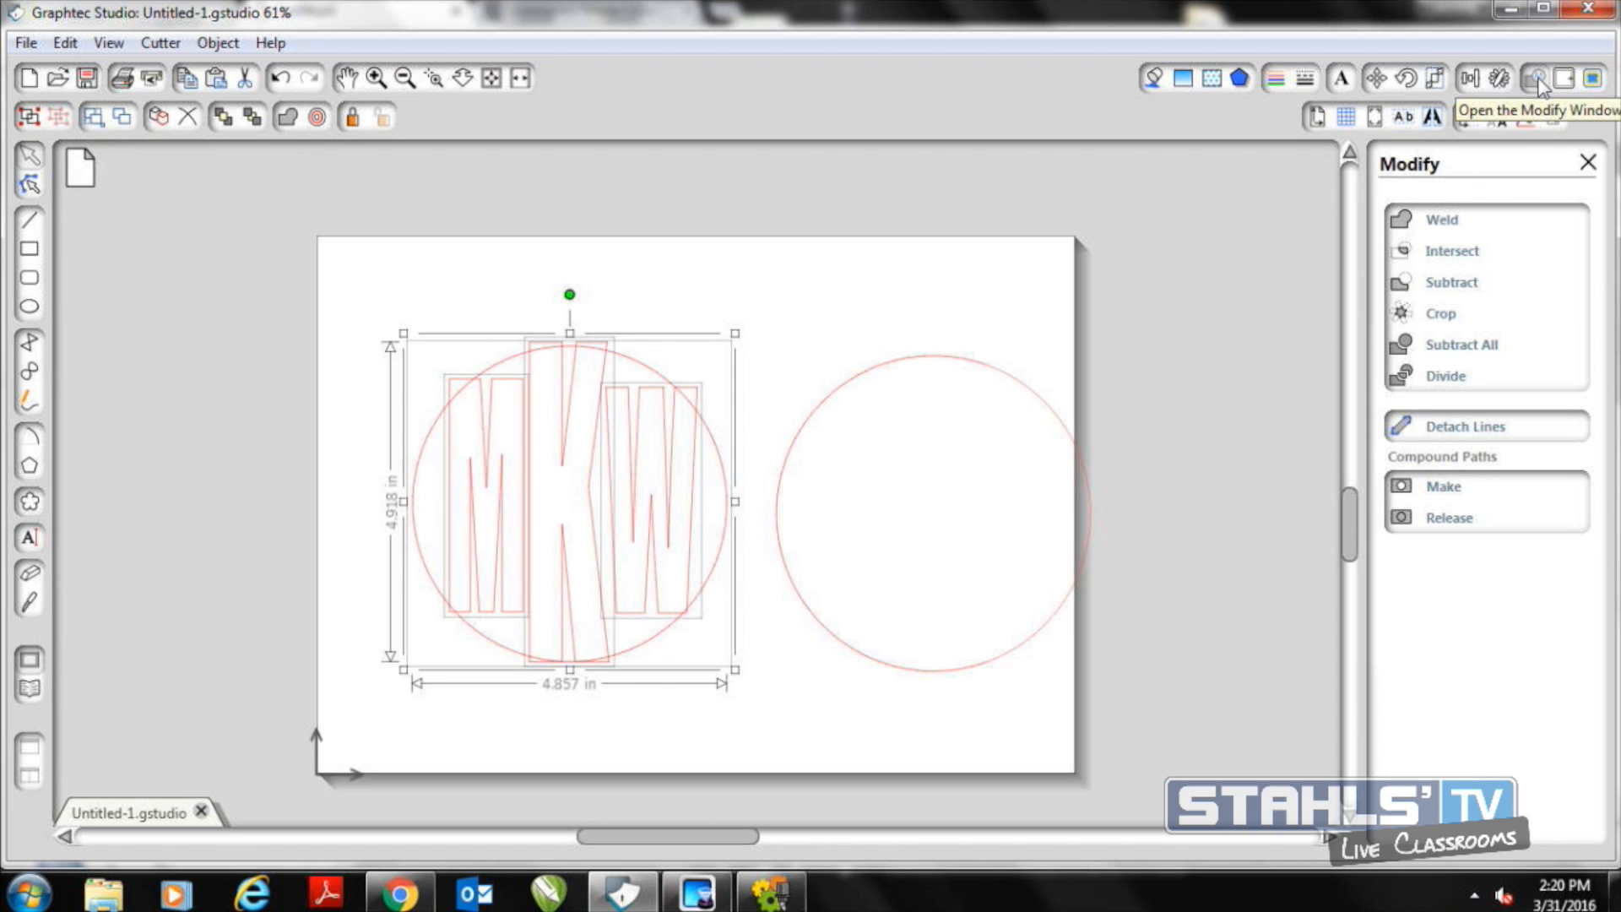
left_click(1442, 319)
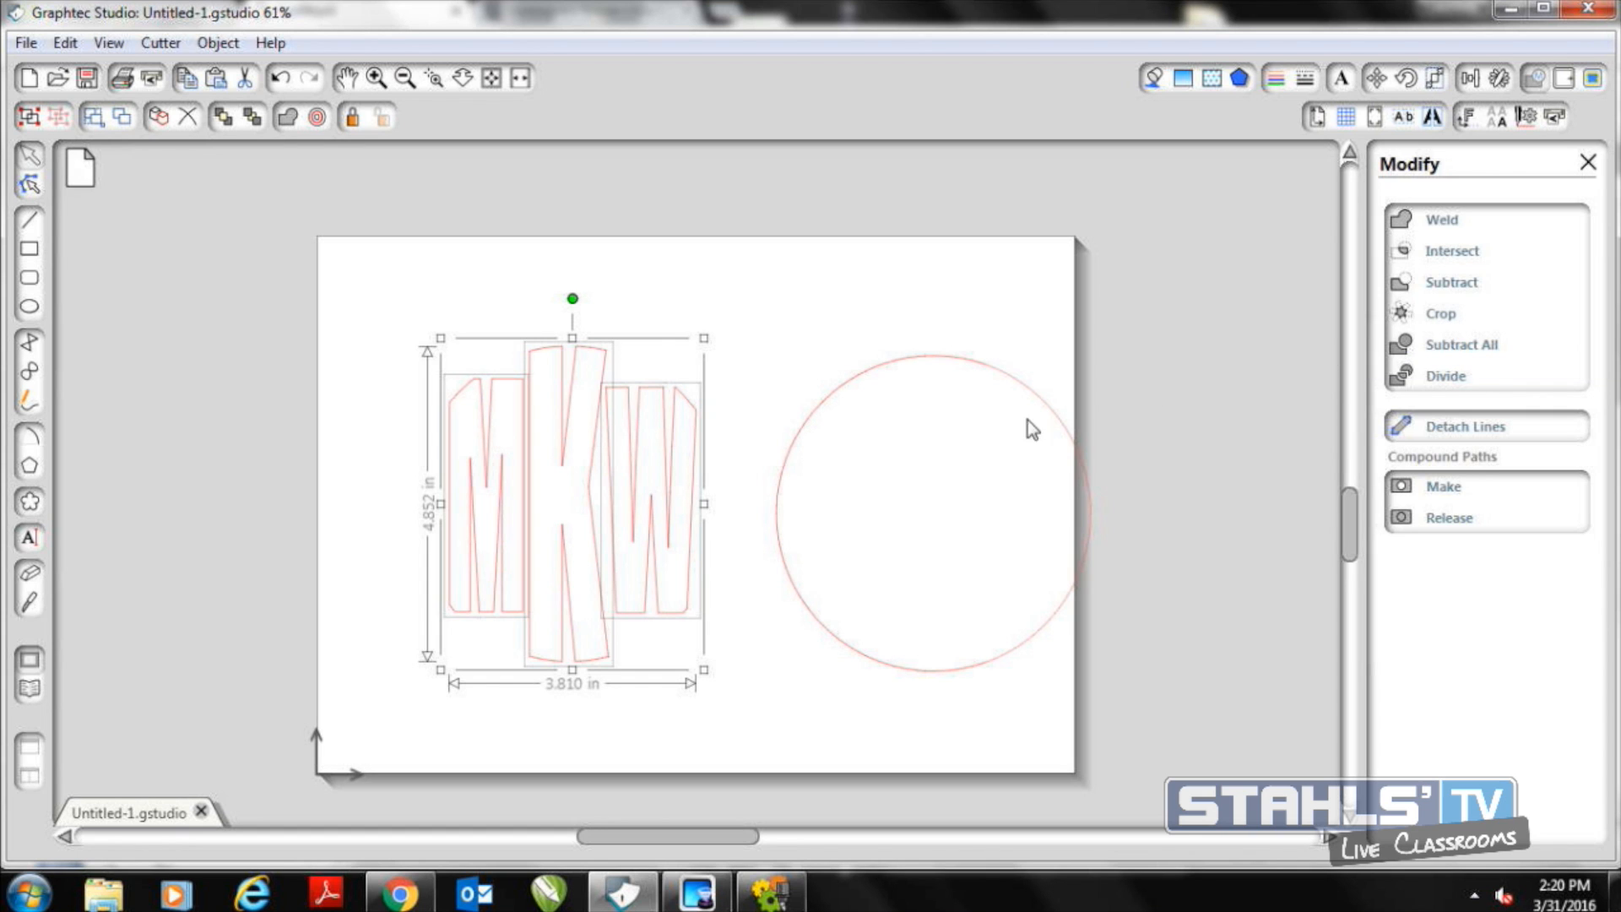
left_click(820, 656)
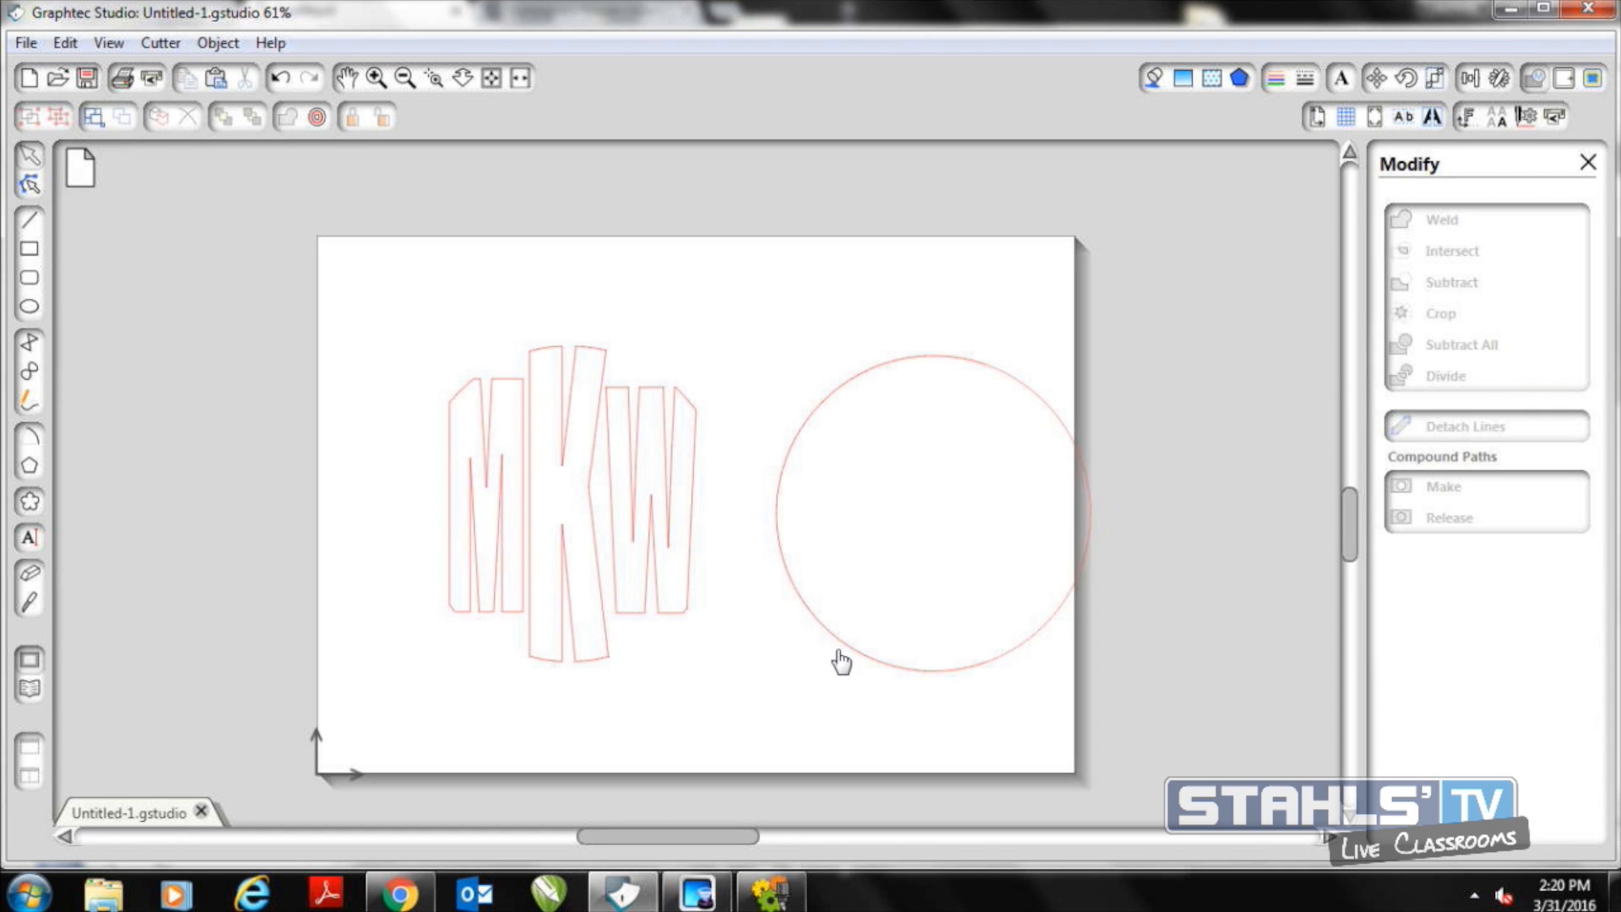
Move the spare circle back over the cropped MKW letters so it serves as an outline guide
left_click_drag(858, 650, 807, 654)
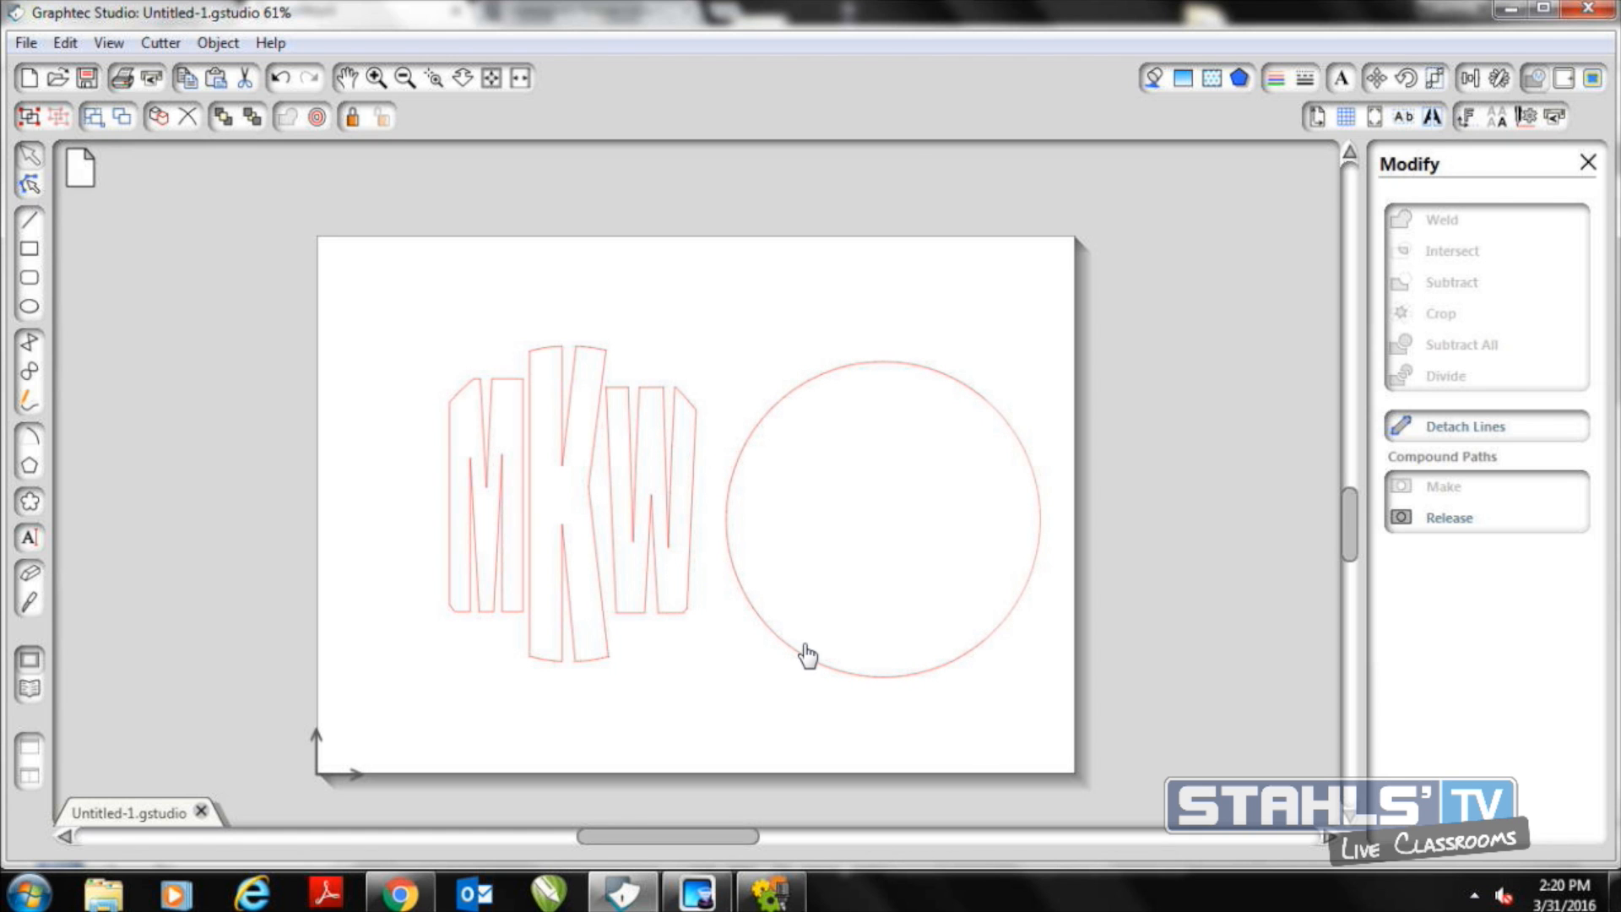
left_click_drag(807, 654, 495, 640)
left_click(492, 631)
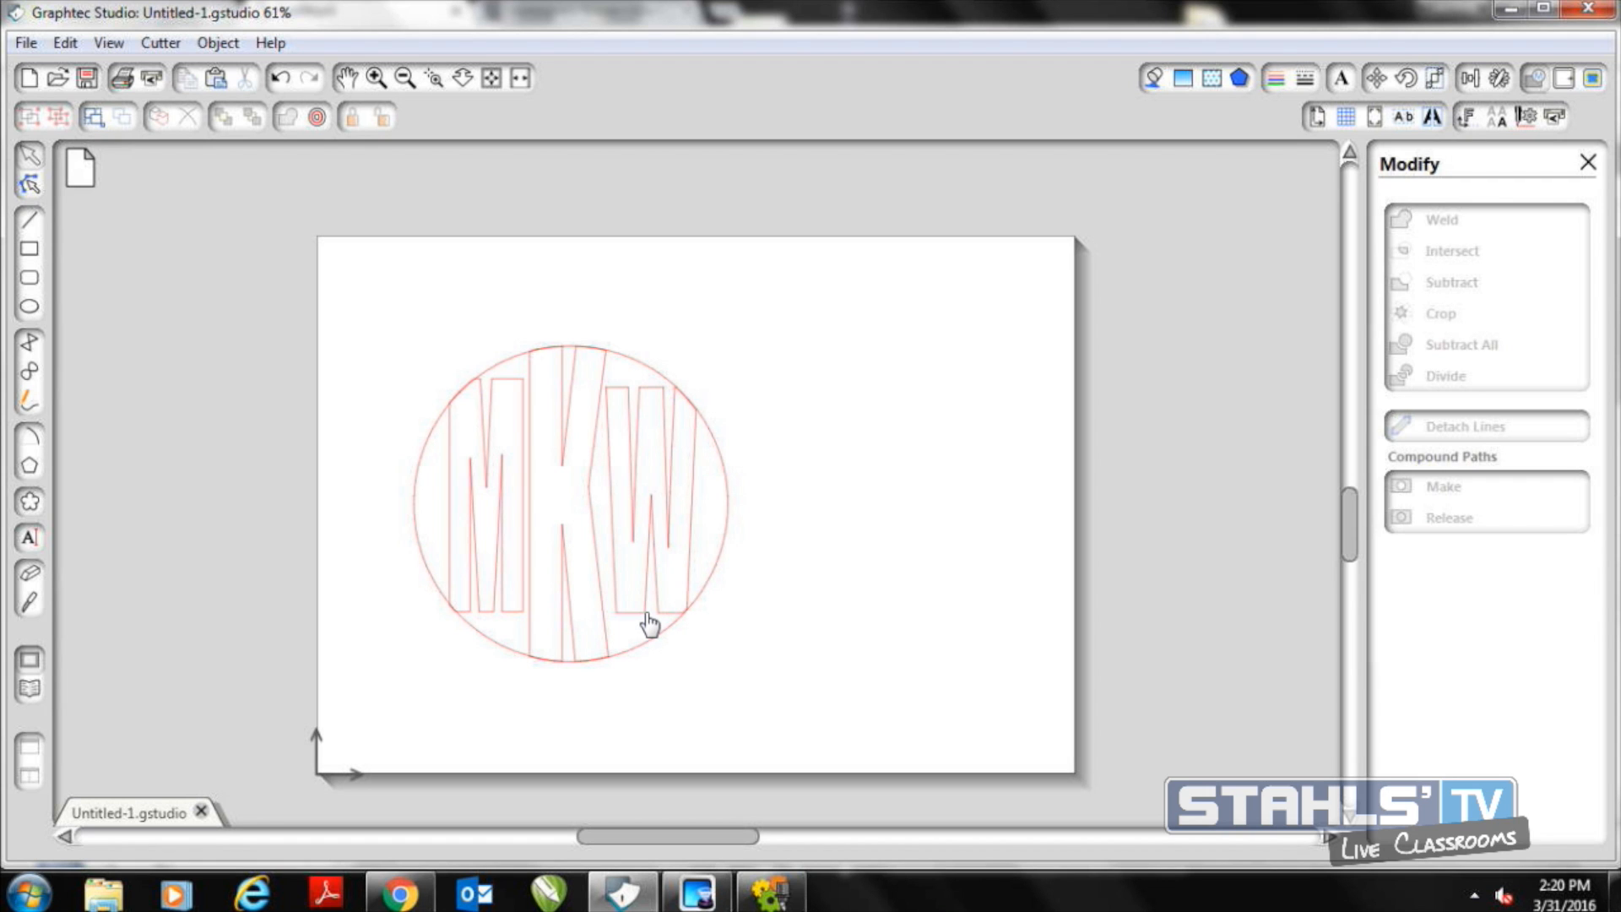
Edit the W's points, pulling its upper corner points out to the circle's edge
left_click(619, 544)
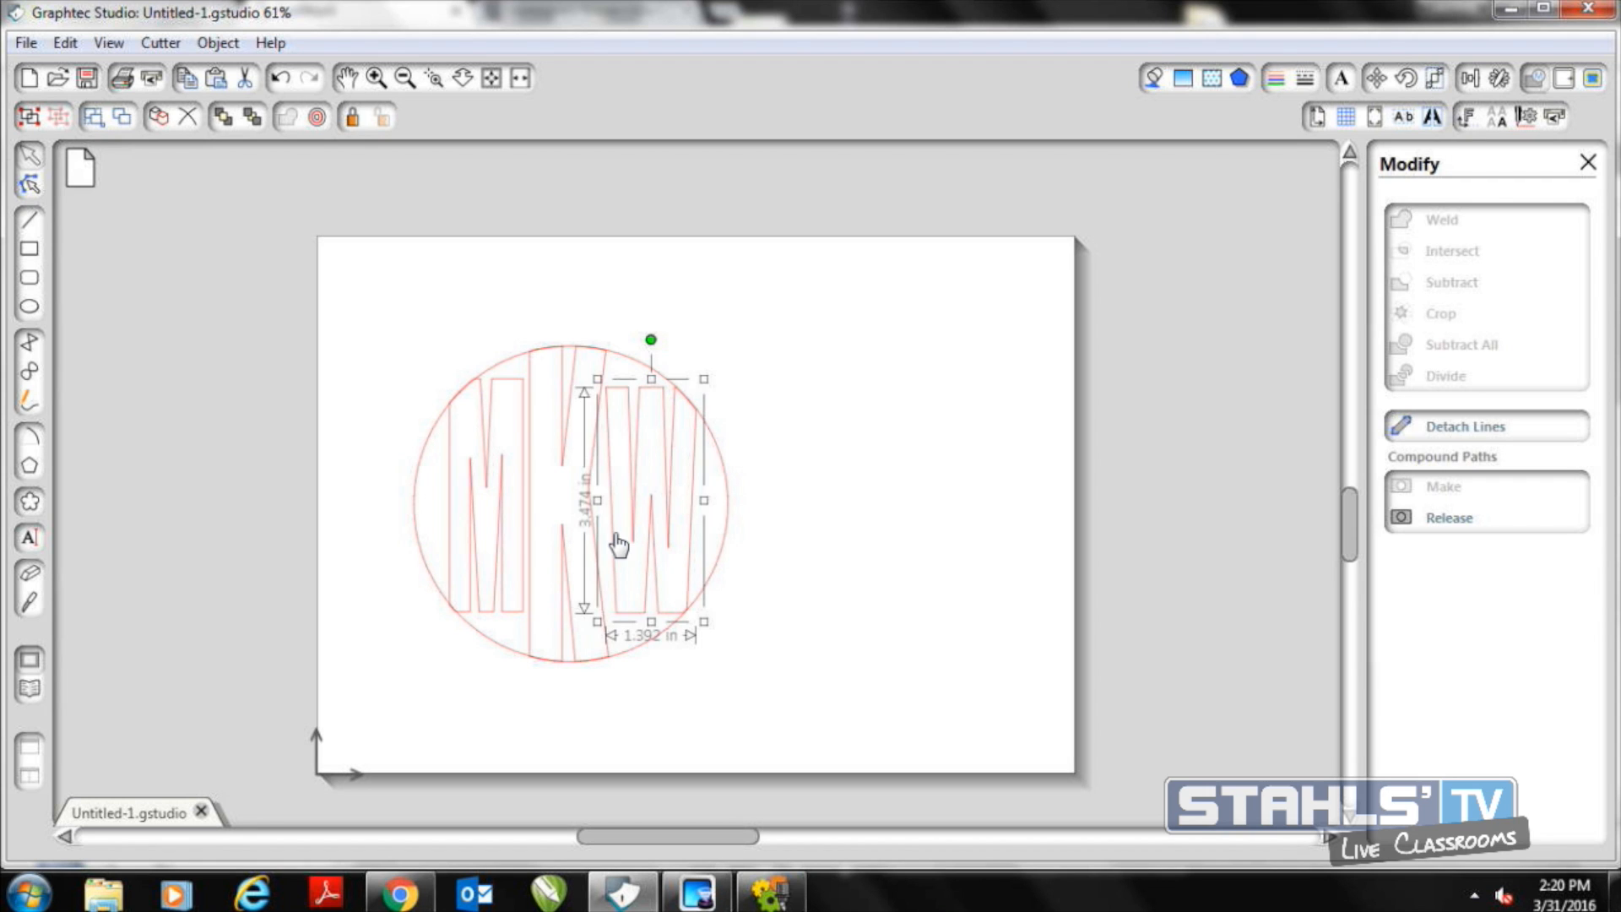
double_click(619, 545)
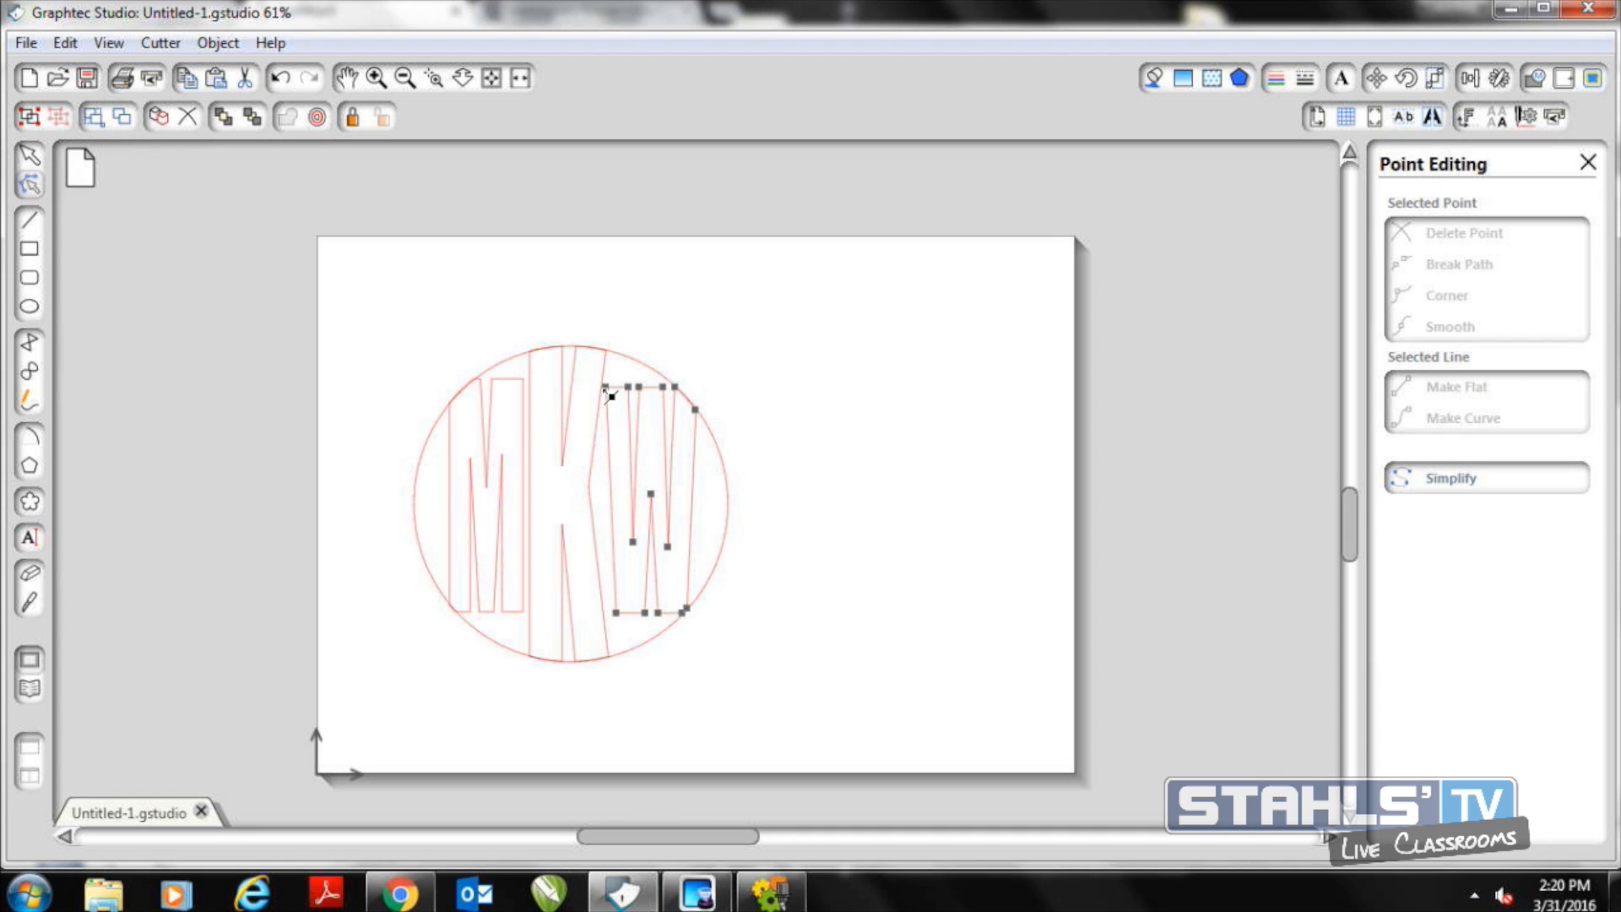
left_click_drag(607, 389, 610, 349)
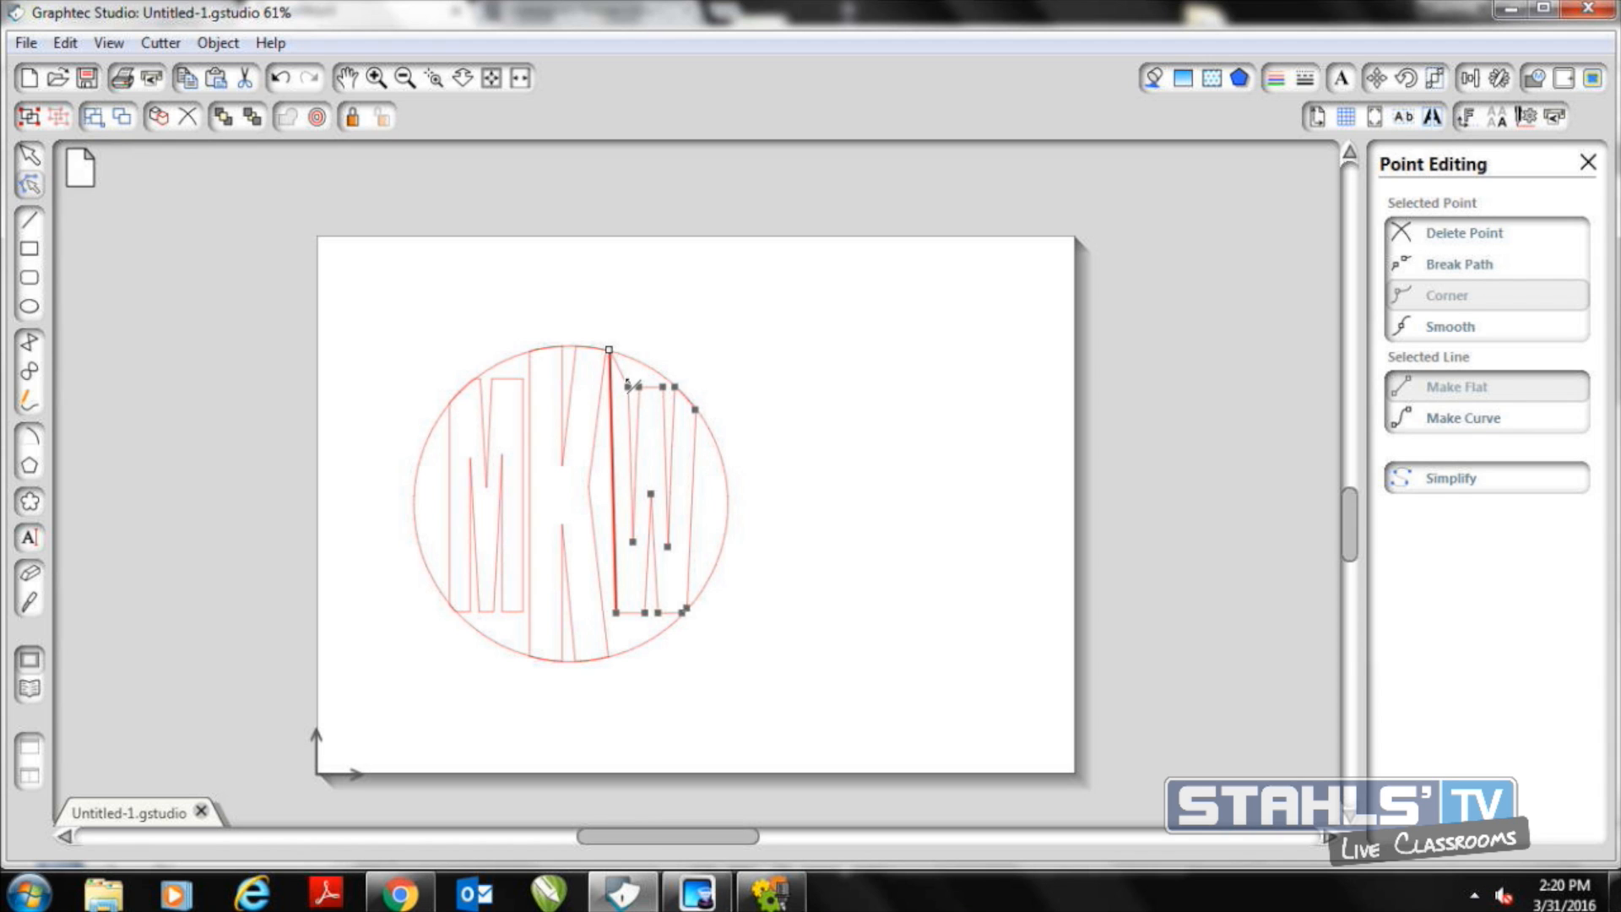
left_click(626, 358)
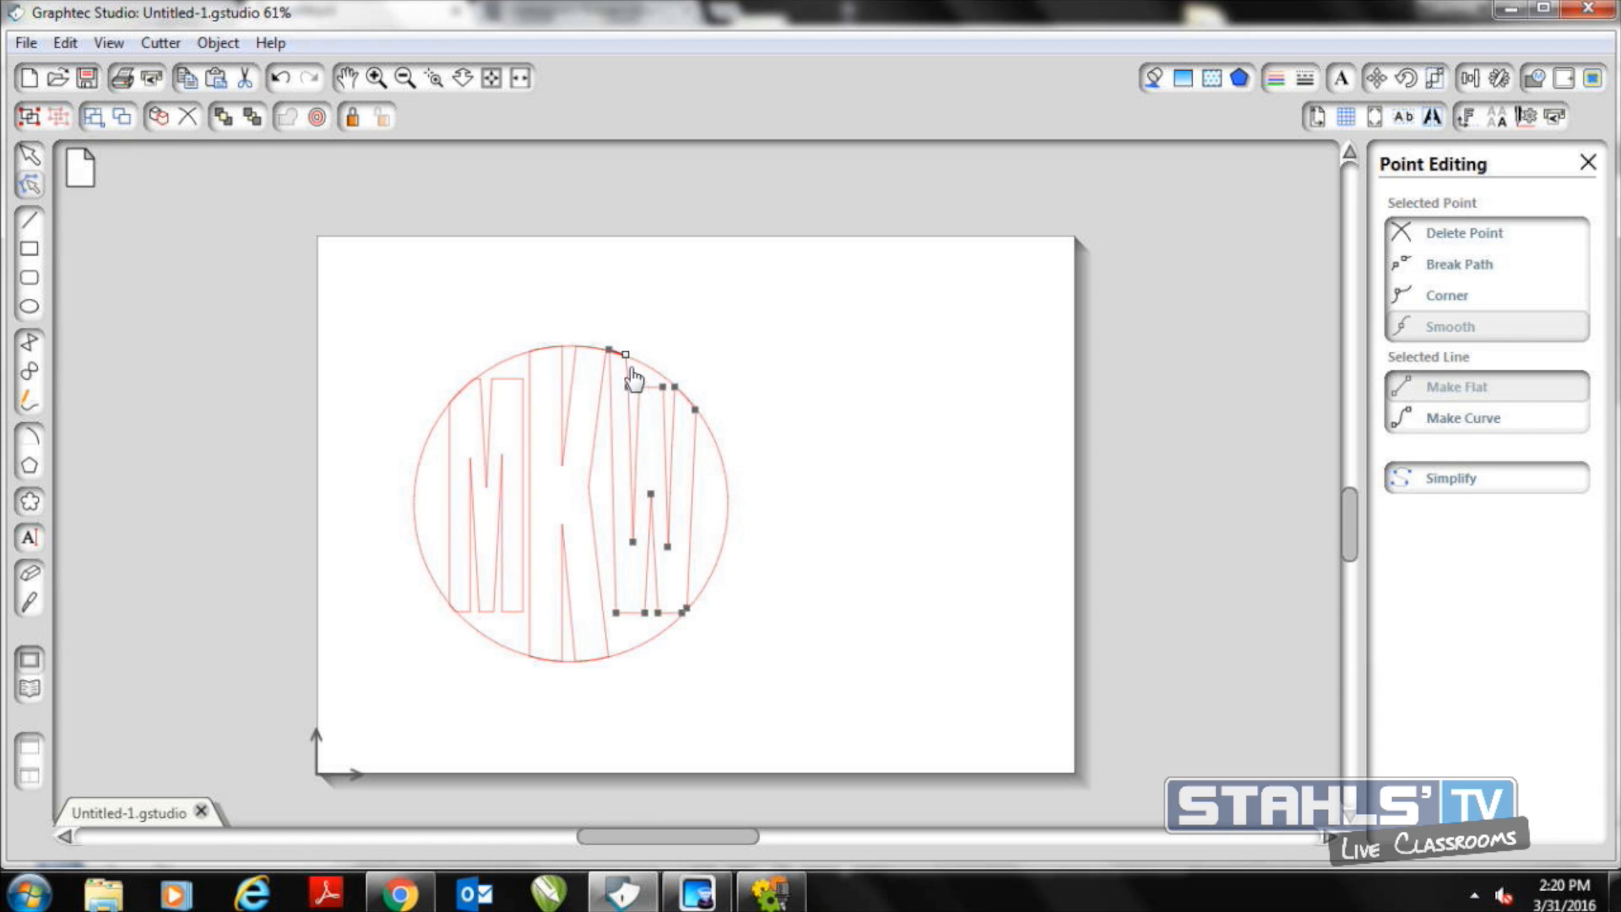
left_click(641, 368)
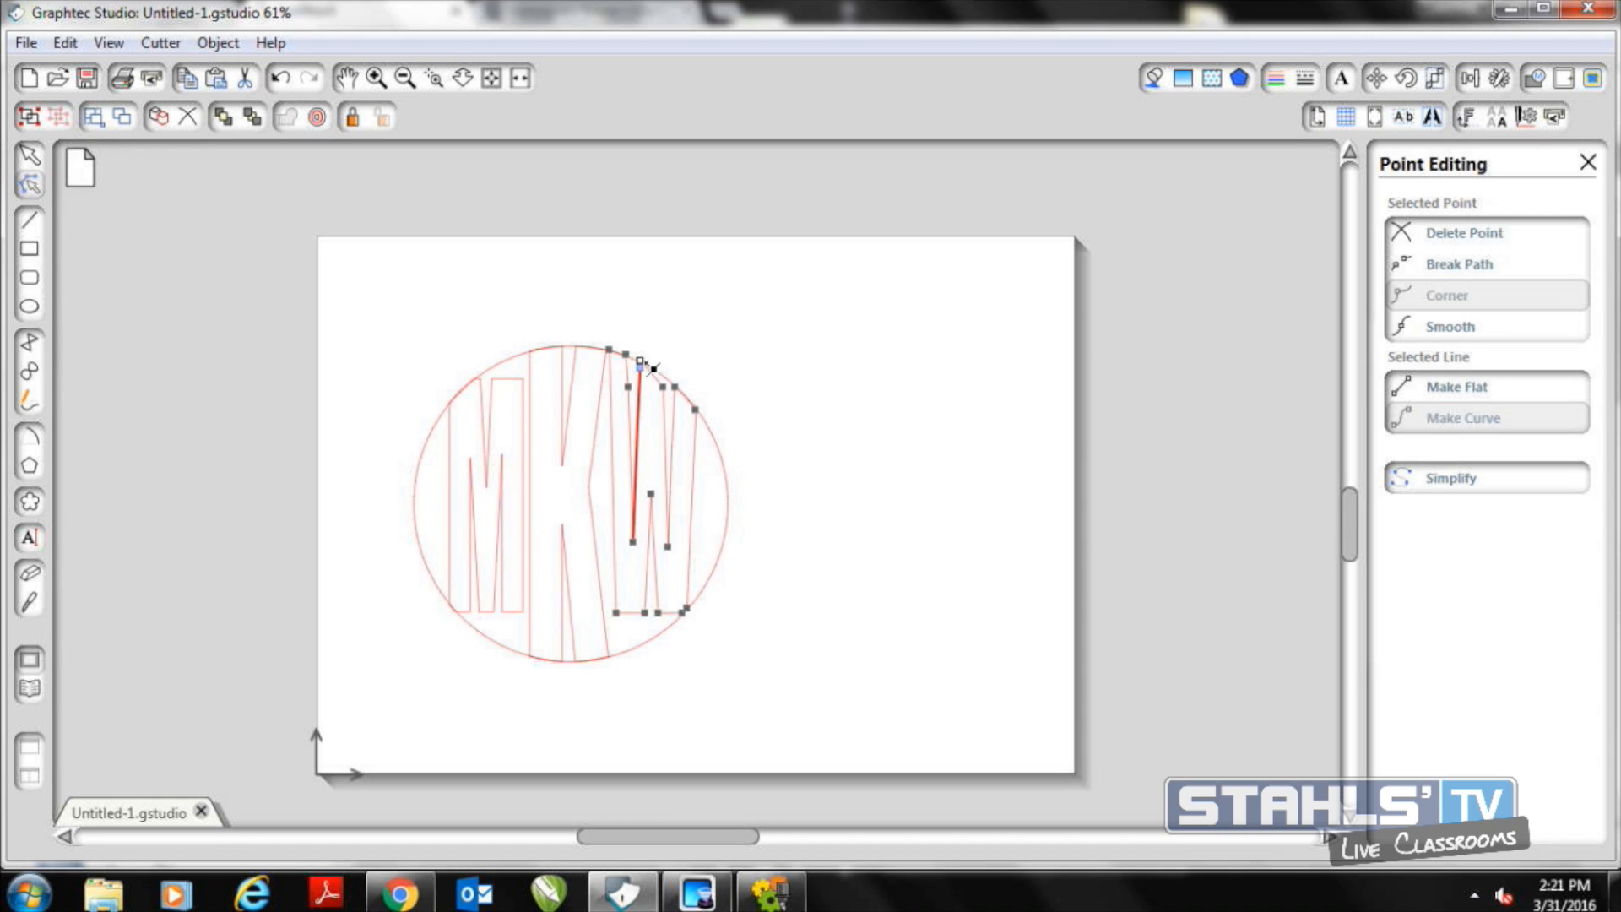
left_click(665, 381)
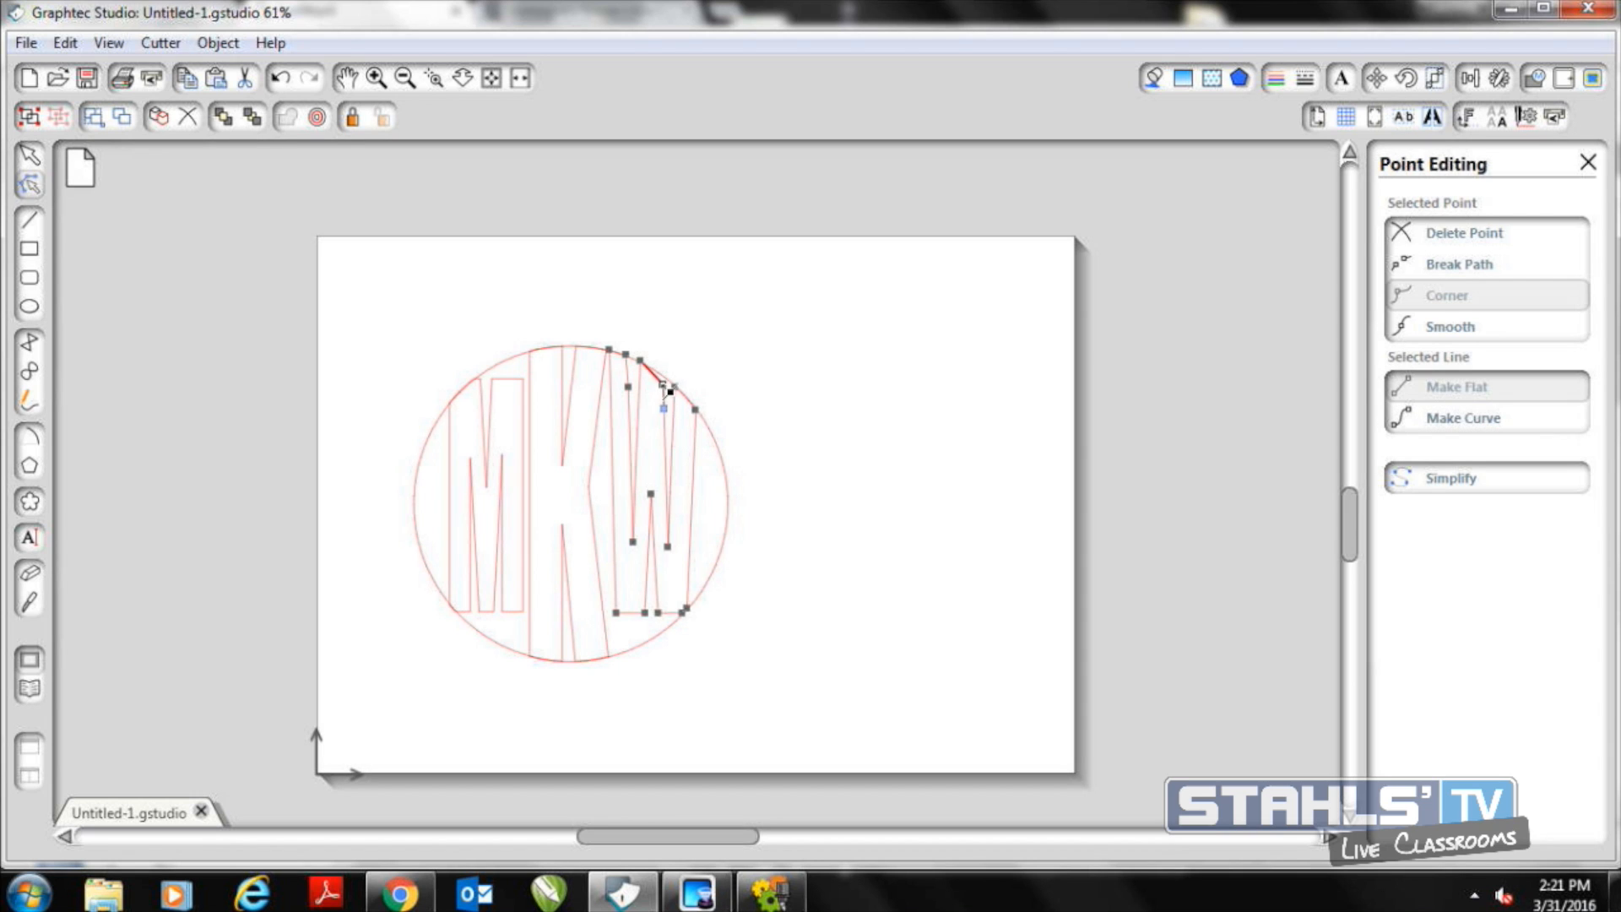
Pull the W's lower corner points down to the circle's edge in point editing
left_click_drag(659, 615, 649, 636)
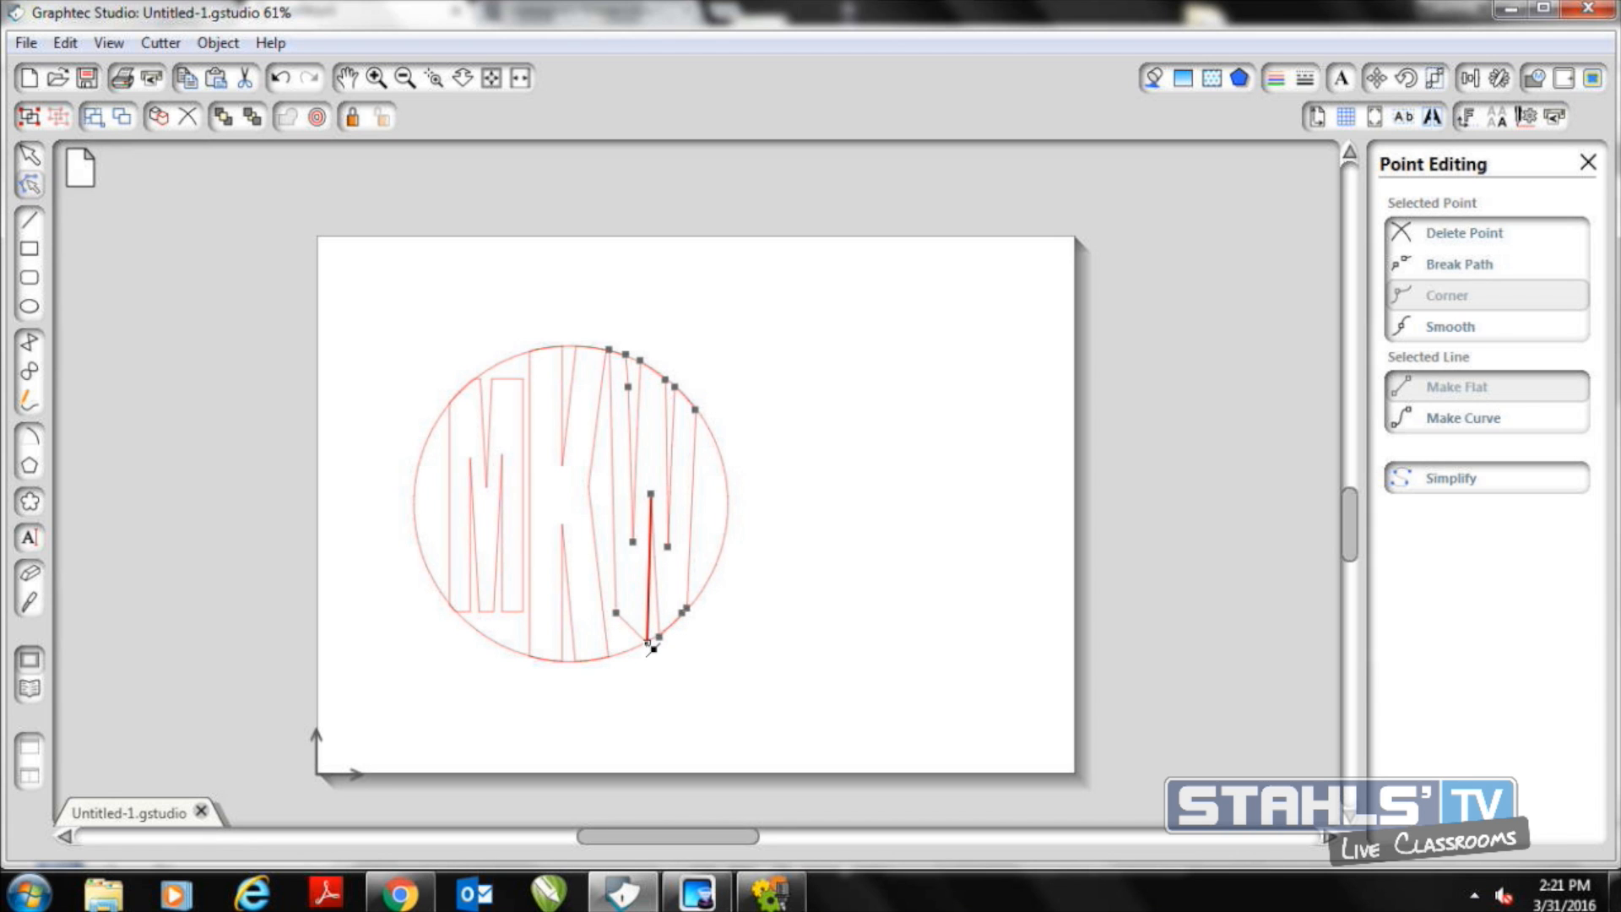
left_click_drag(616, 625, 618, 624)
left_click(683, 672)
left_click(623, 626)
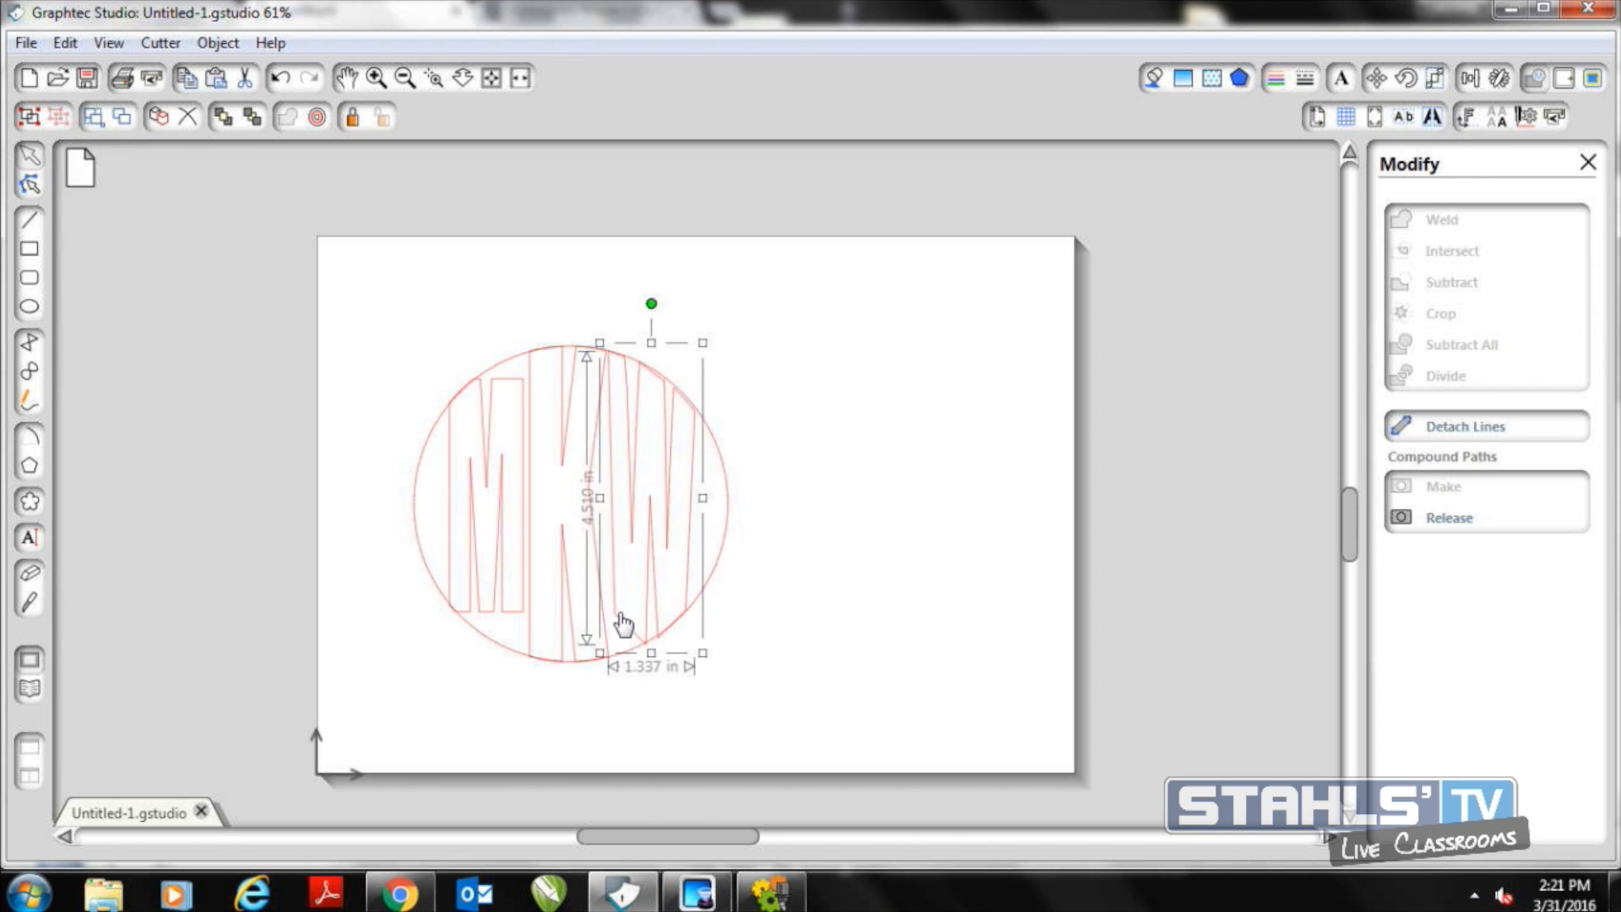
left_click(763, 697)
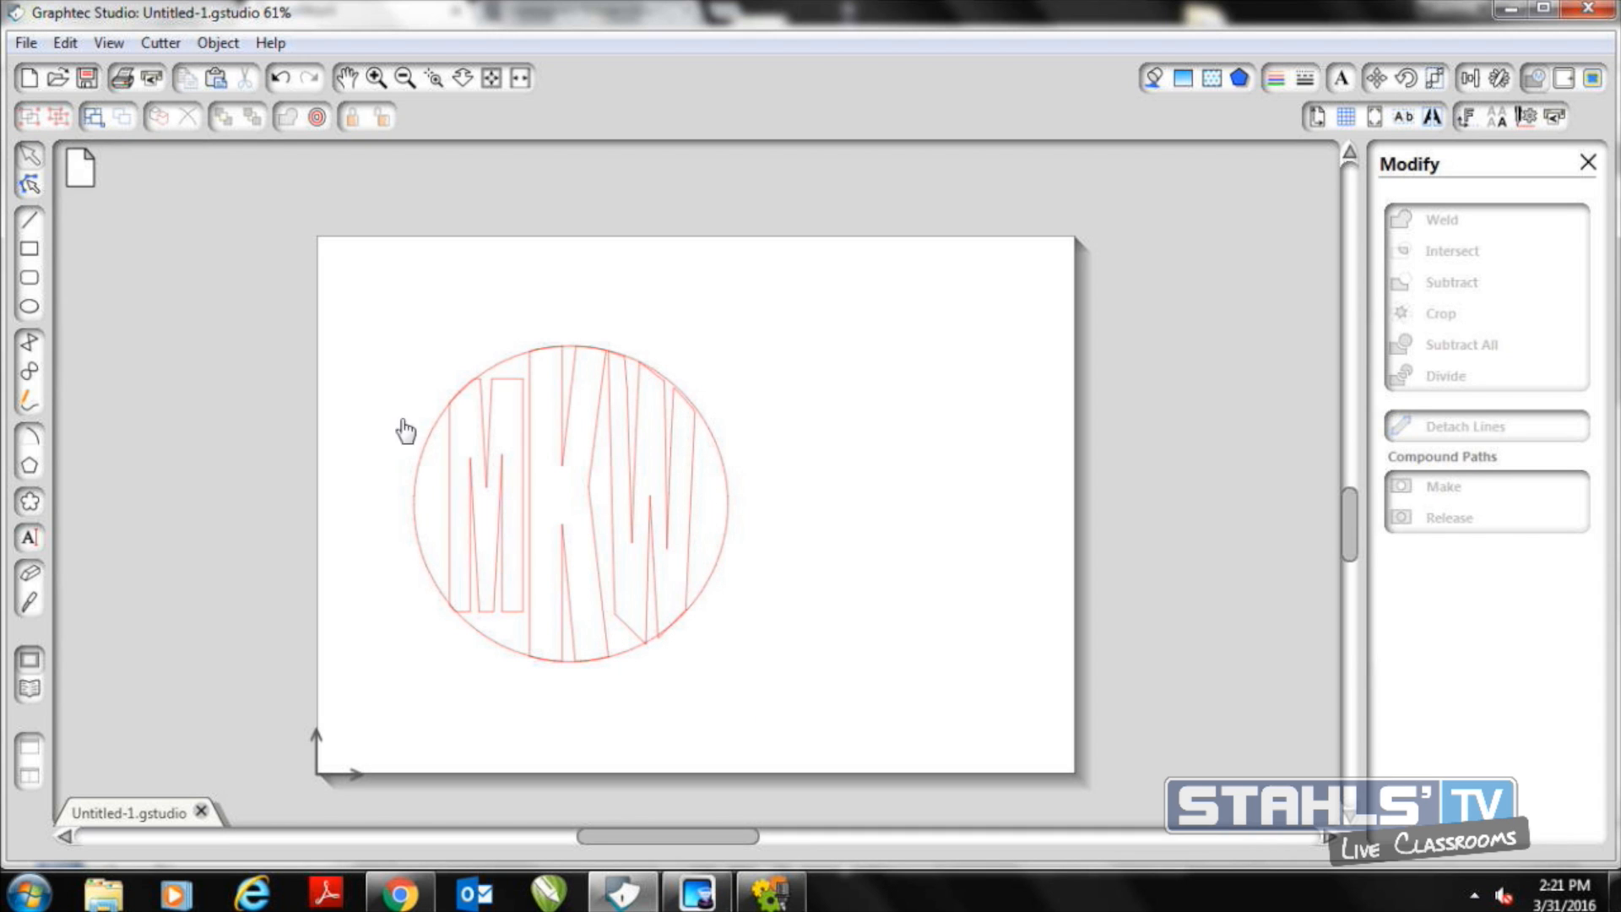
left_click(32, 181)
left_click(654, 504)
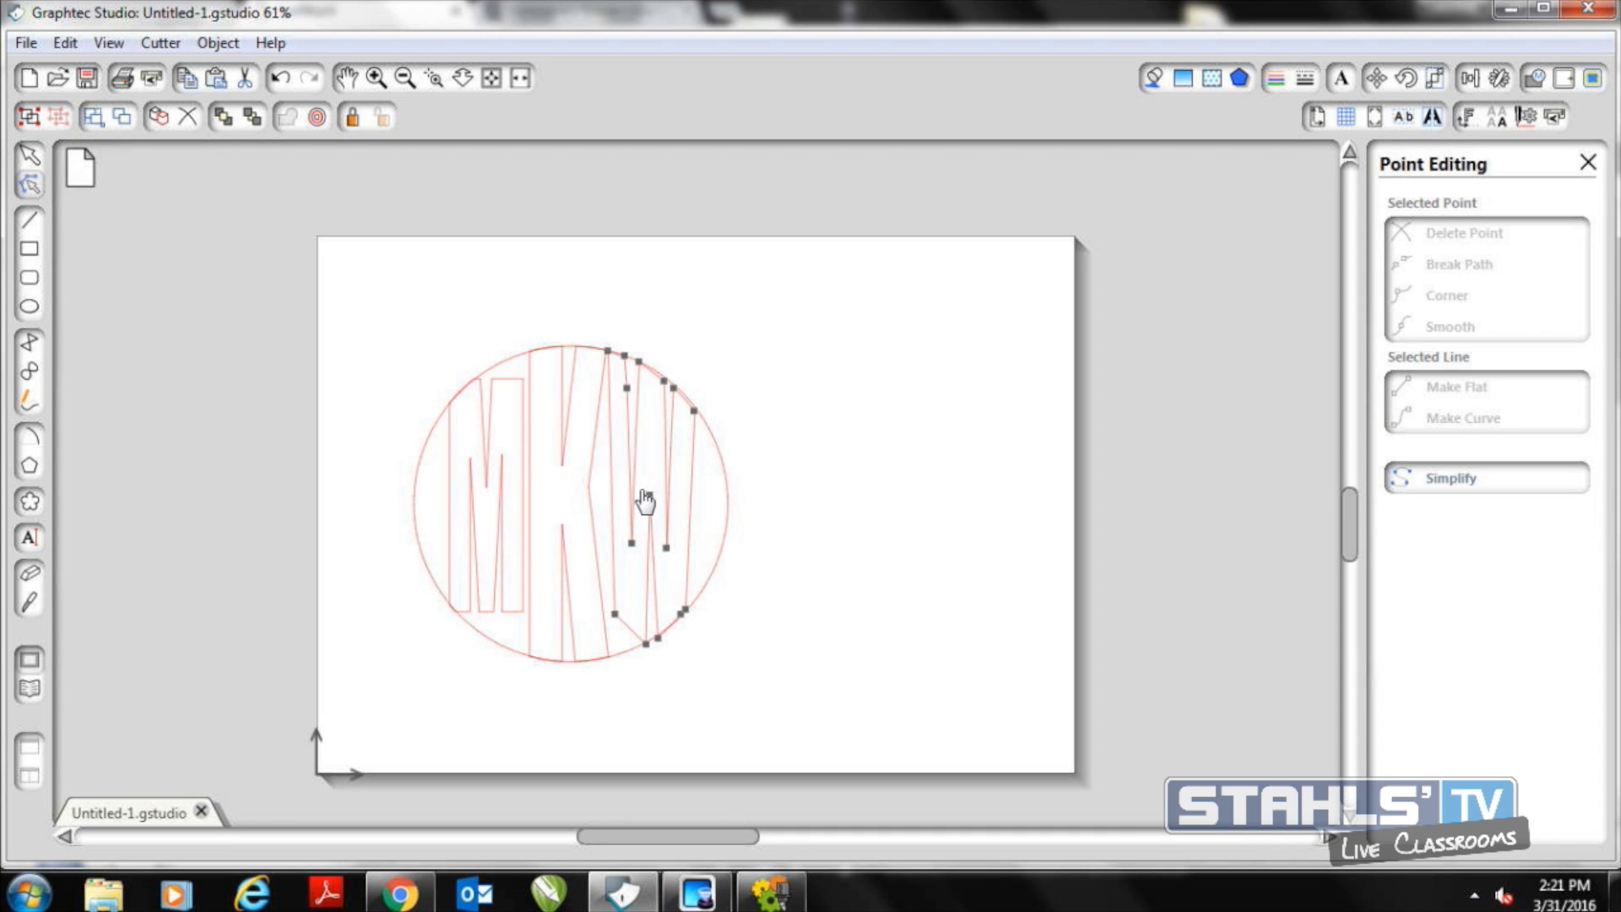
left_click_drag(621, 621, 623, 662)
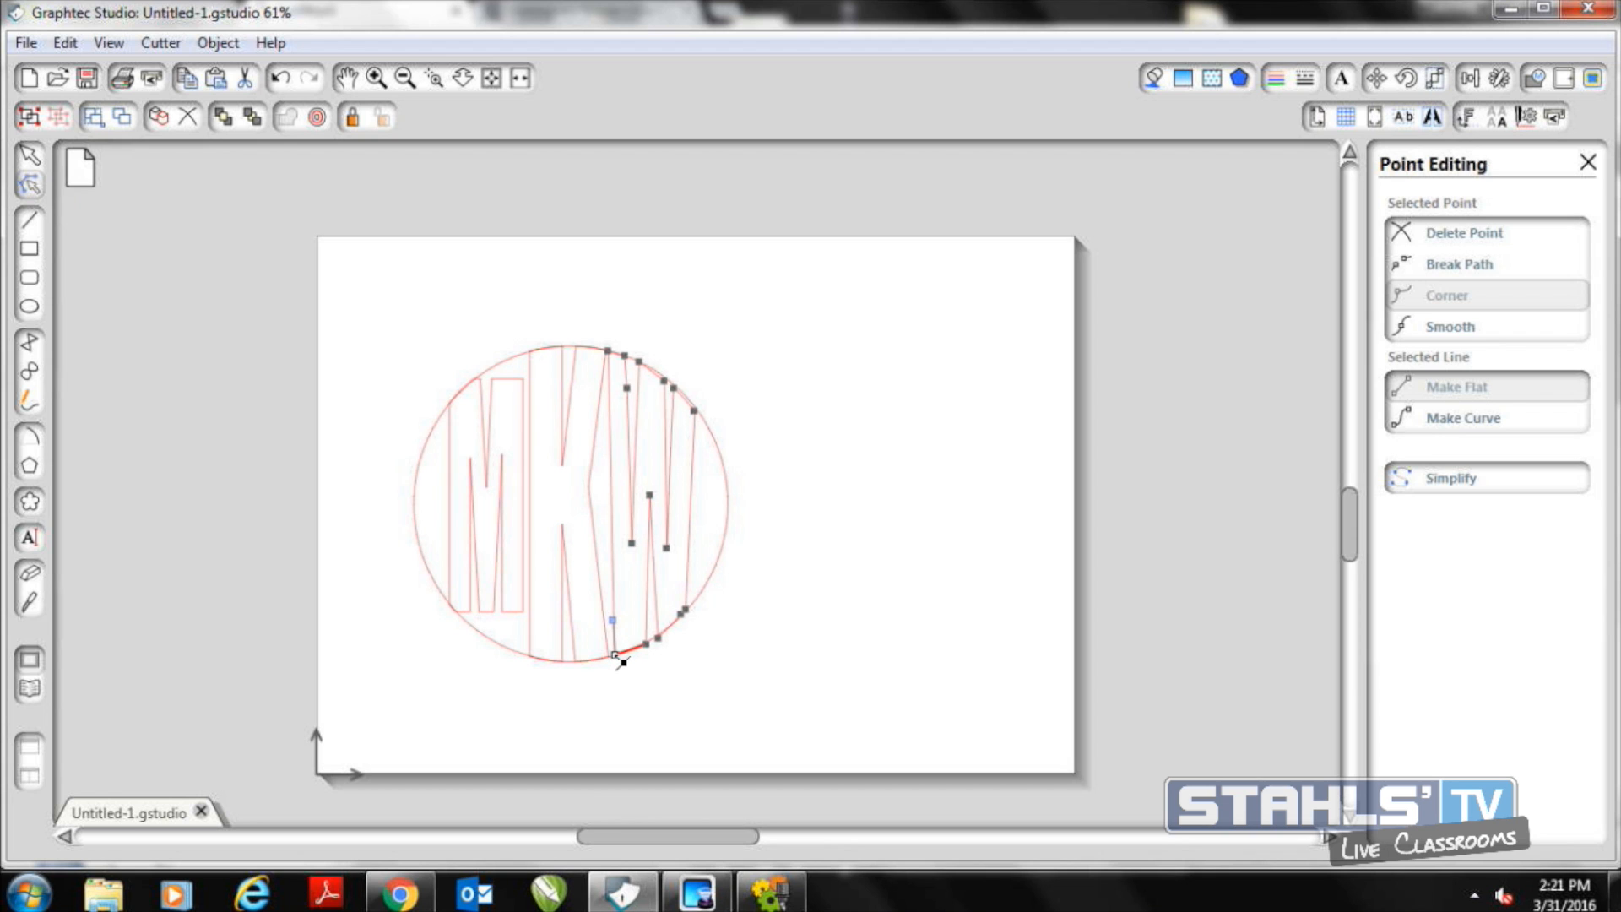
Edit the M's points, pulling its lower and upper corner points out to the circle's edge
left_click(520, 614)
double_click(519, 612)
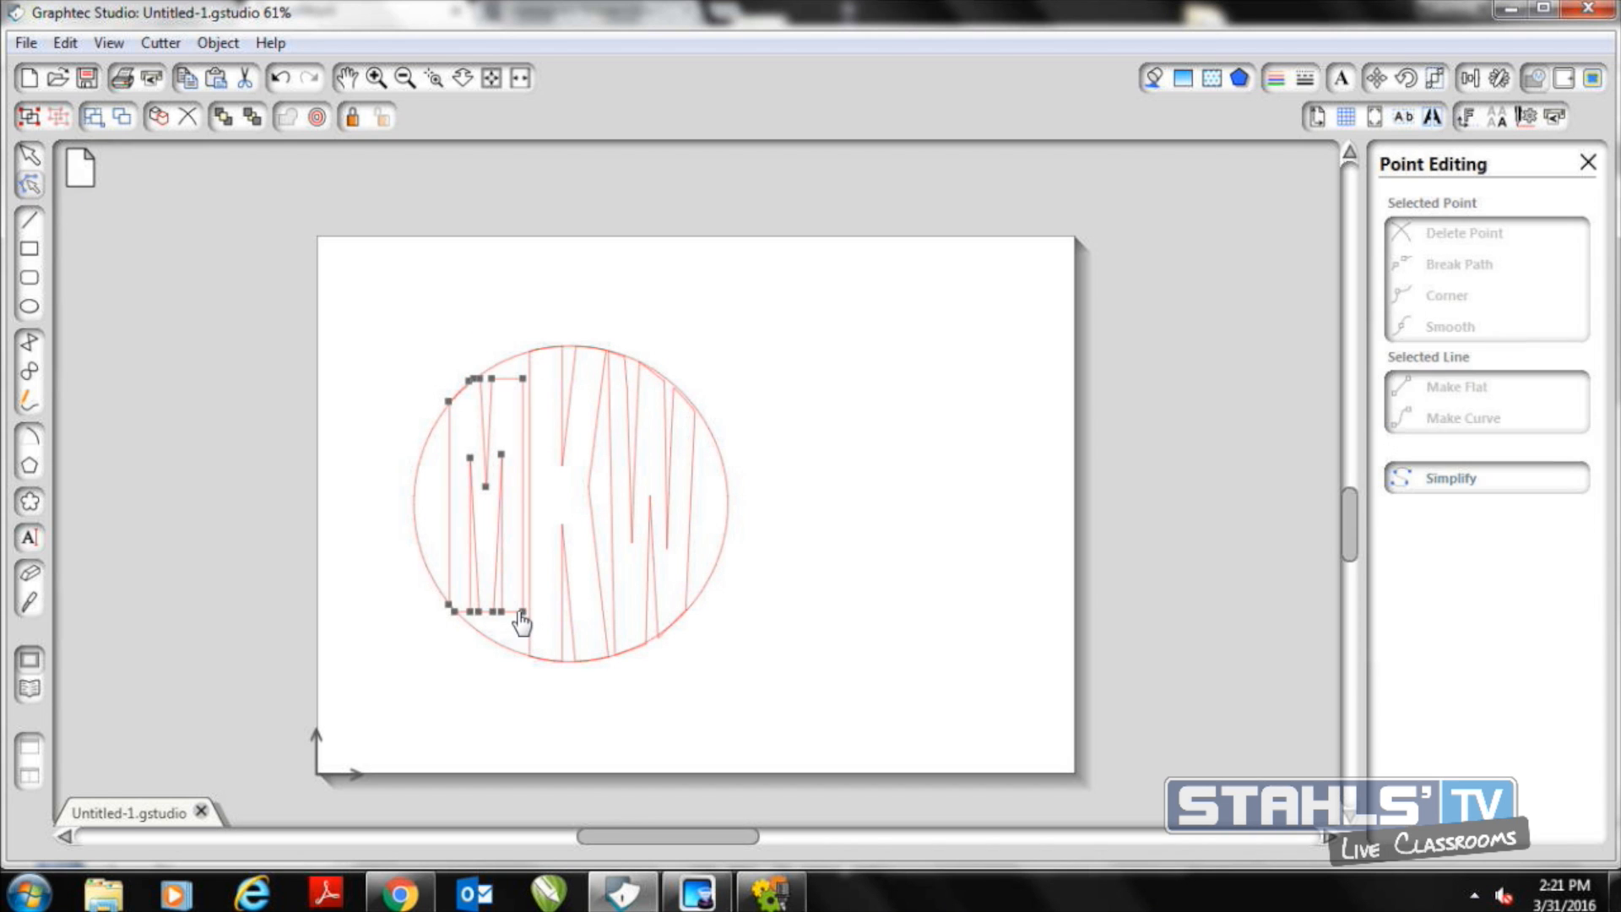
left_click_drag(518, 613, 492, 642)
left_click(508, 634)
left_click_drag(480, 618, 477, 627)
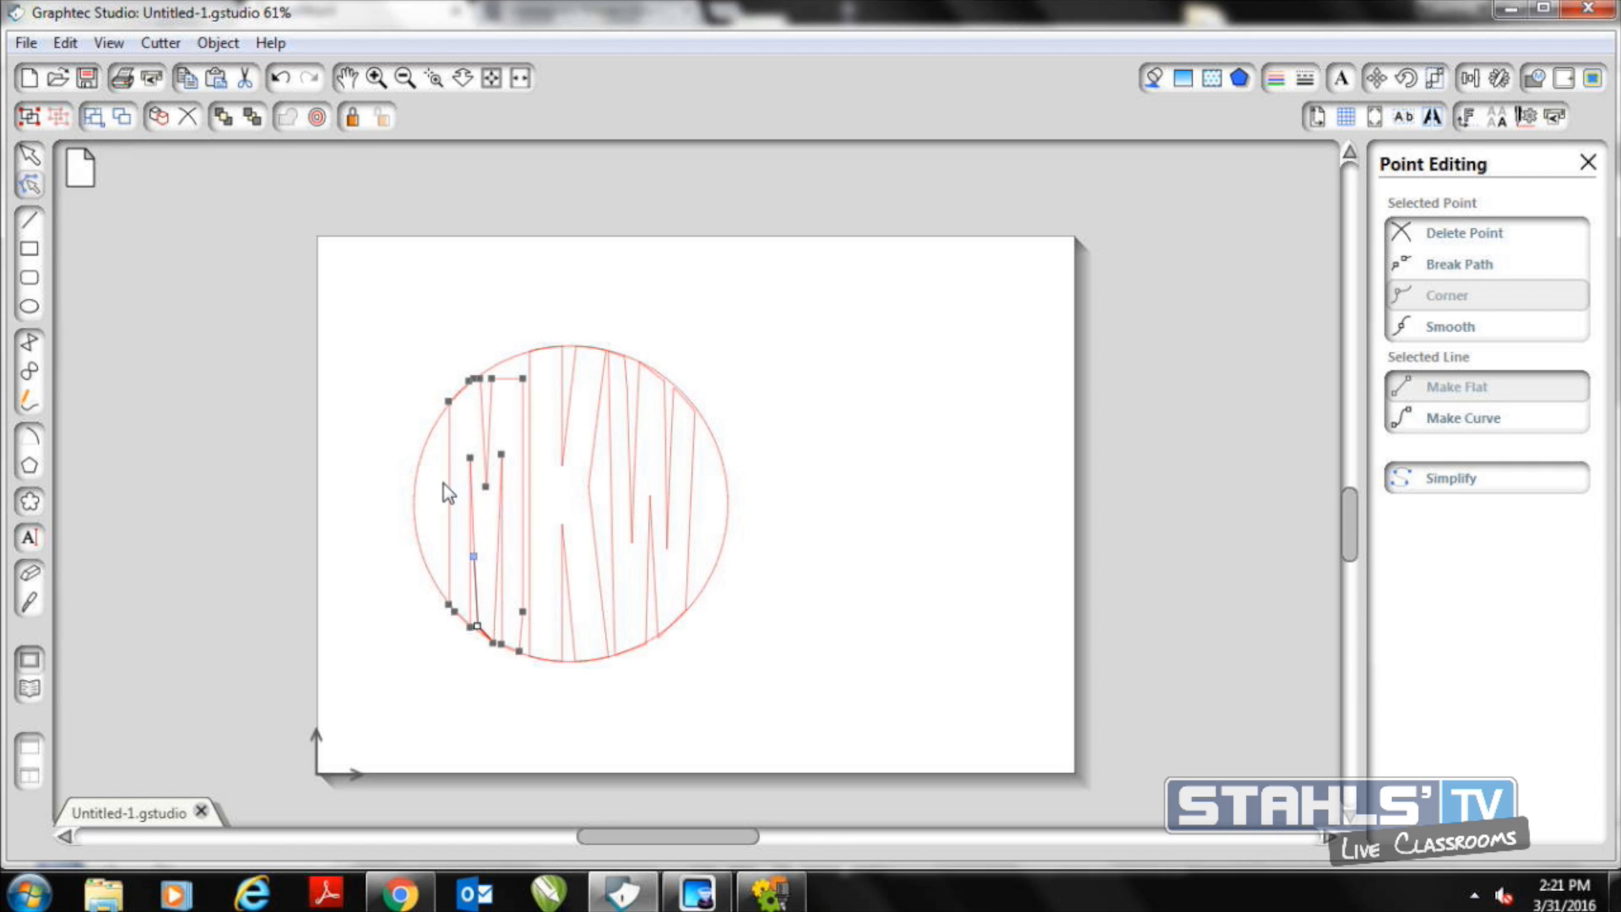
left_click_drag(490, 380, 519, 354)
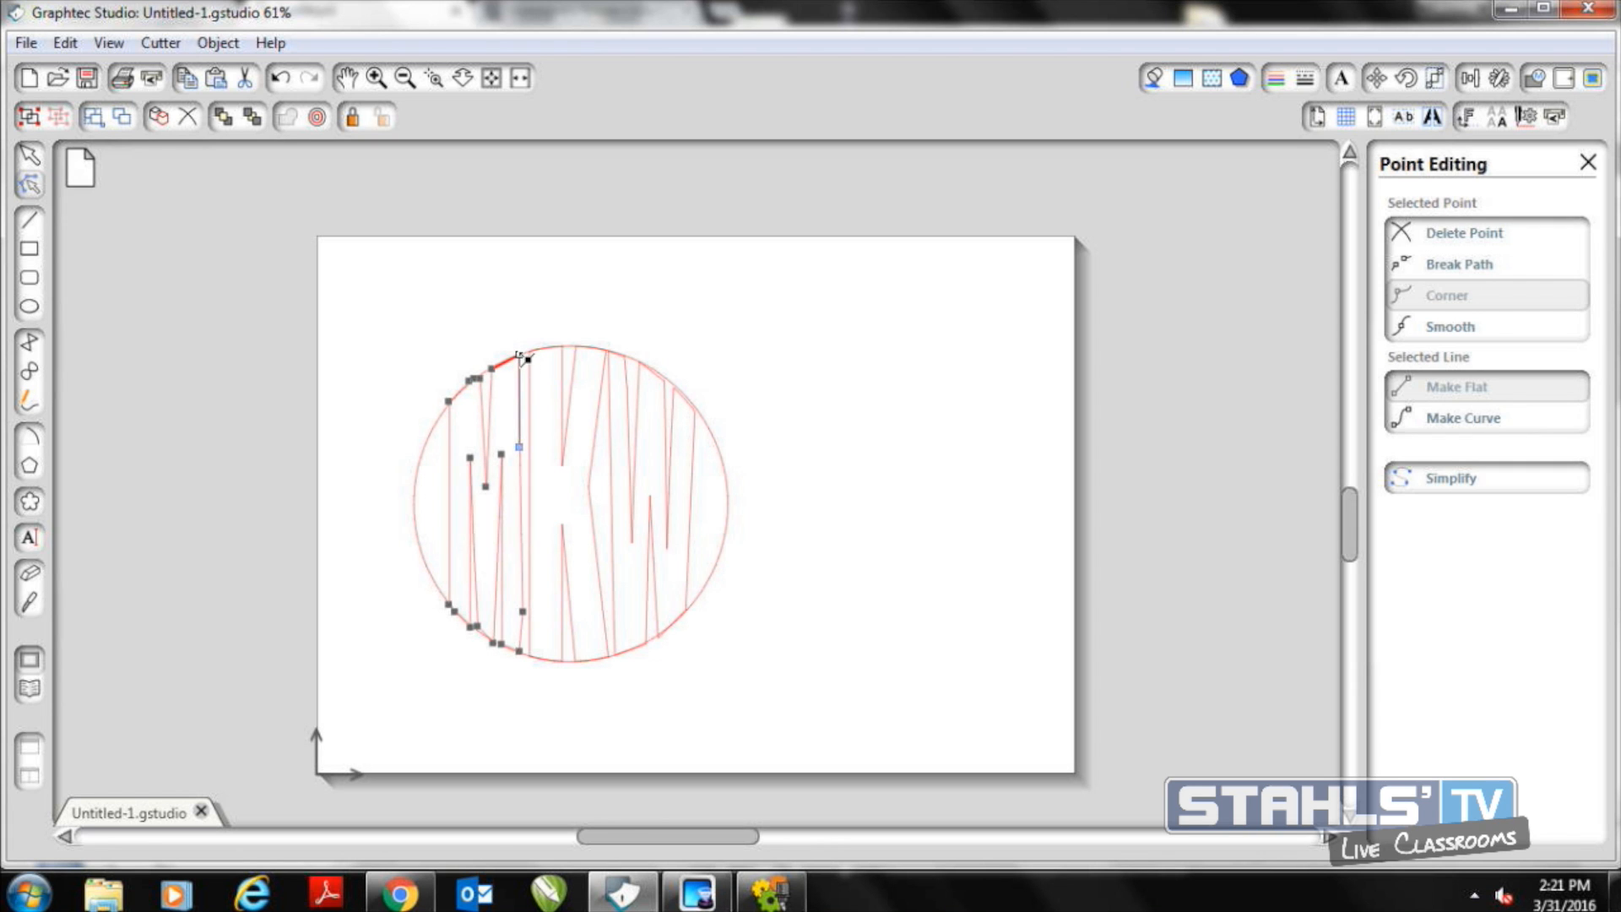
Leave point editing and move the guide circle off the MKW monogram to its right side
left_click(777, 548)
left_click_drag(733, 532, 1158, 550)
left_click(768, 492)
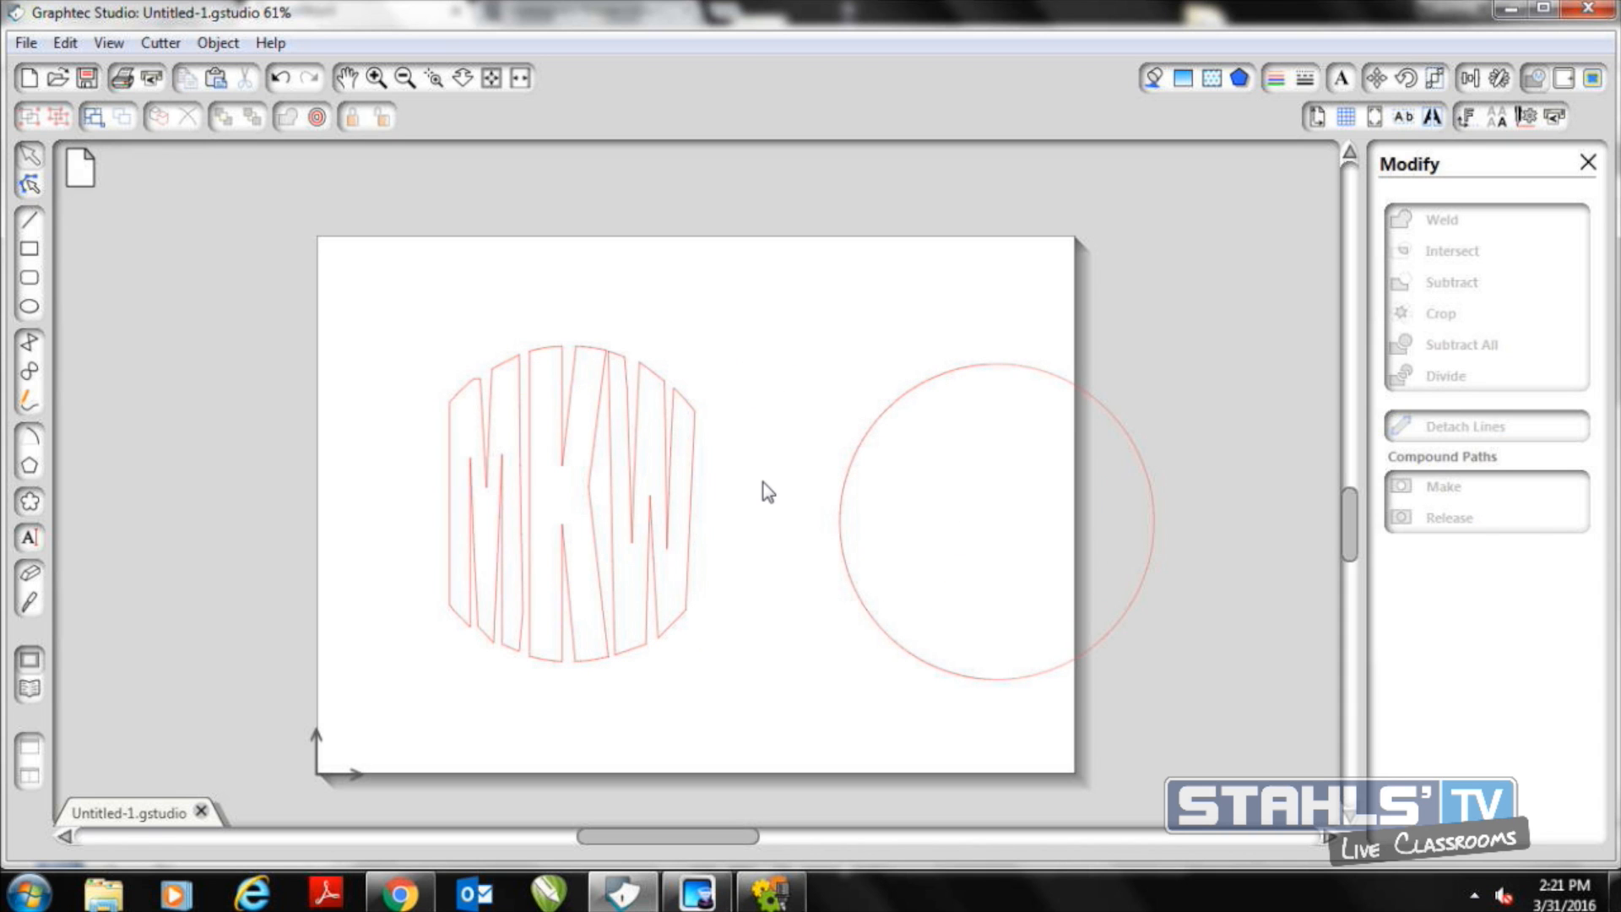